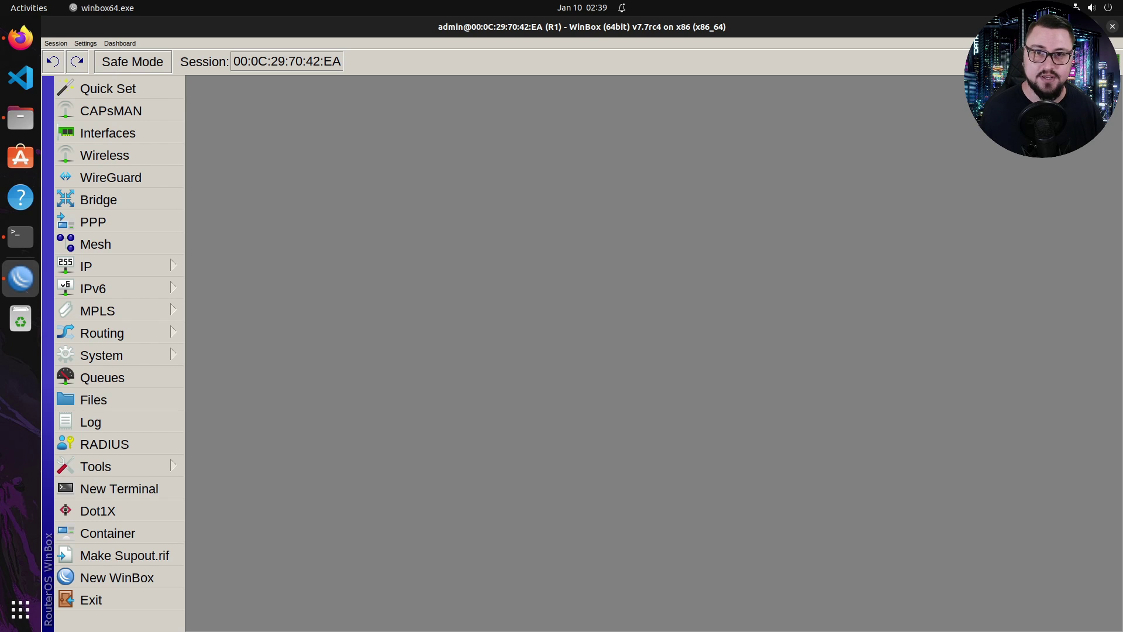
Open a new router terminal and run system/device-mode/print to check the container setting.
{"action": "left_click", "coordinate": [178, 490]}
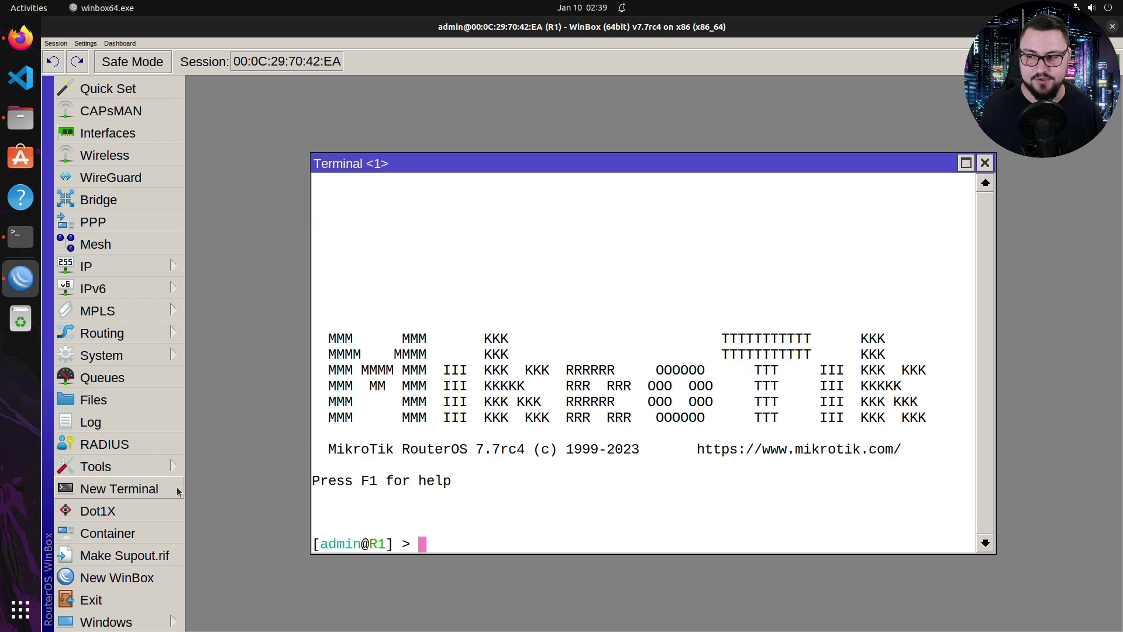
{"action": "type", "text": "system/d"}
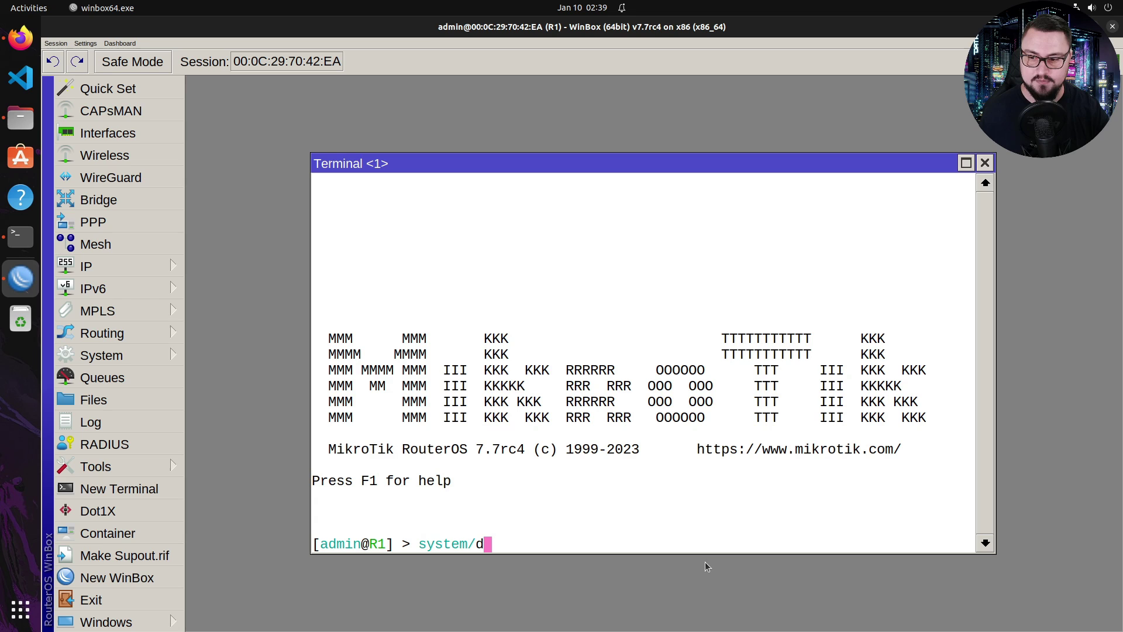
{"action": "type", "text": "evice-mode/print"}
{"action": "key", "text": "Return"}
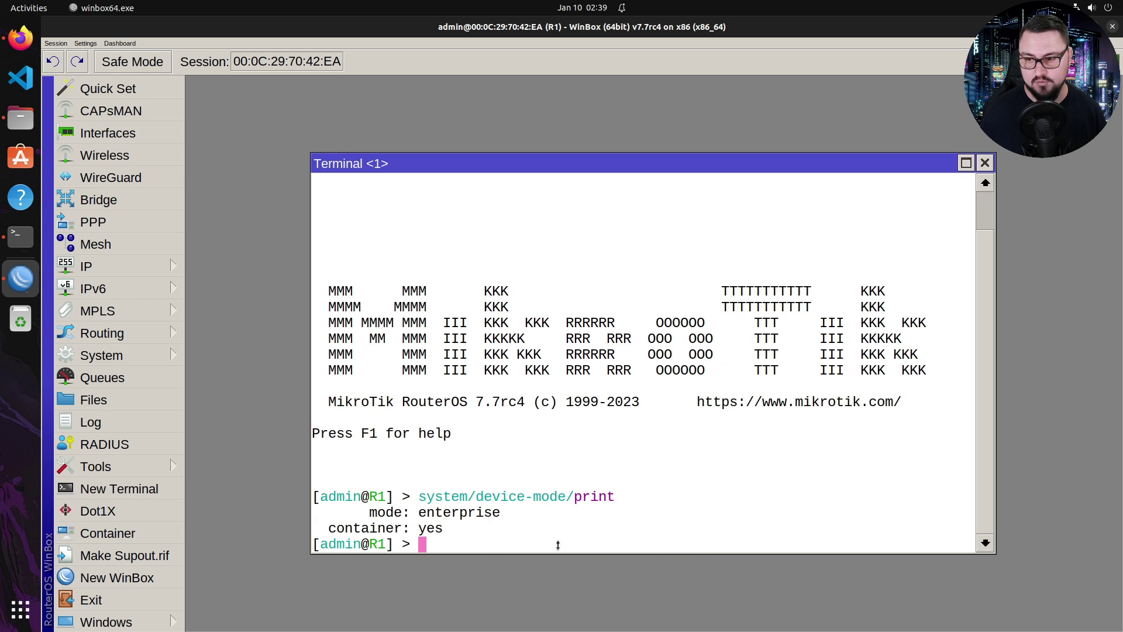
{"action": "left_click_drag", "start_coordinate": [462, 533], "coordinate": [331, 535]}
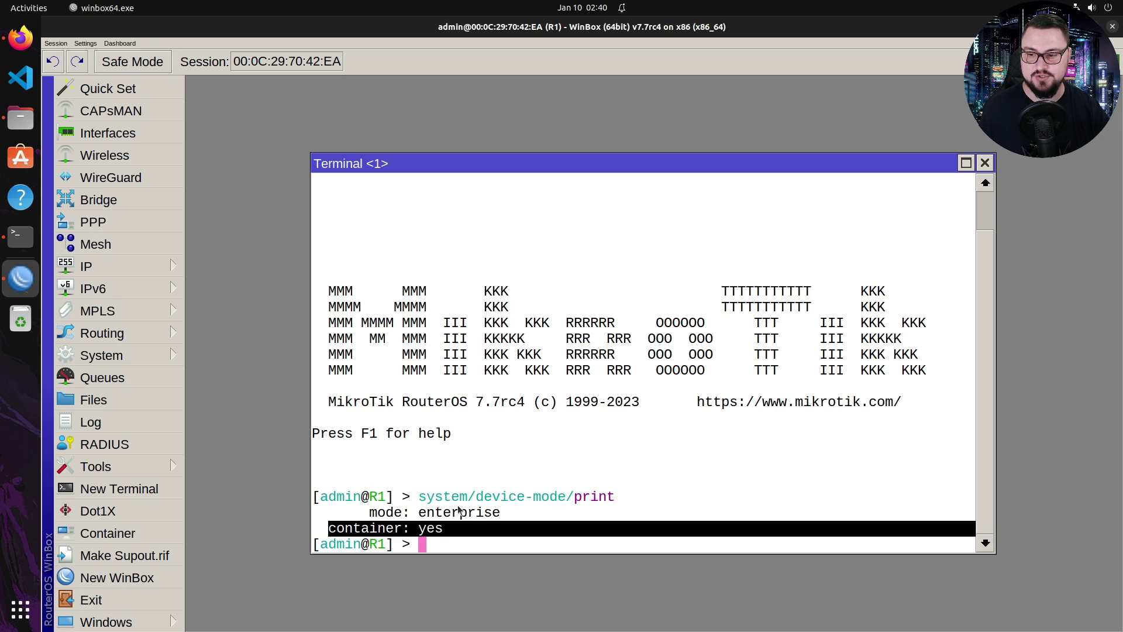
Run system/device-mode/update container=yes in the terminal to enable container mode, and close the terminal.
{"action": "type", "text": "syste"}
{"action": "key", "text": "BackSpace"}
{"action": "key", "text": "BackSpace"}
{"action": "key", "text": "BackSpace"}
{"action": "key", "text": "BackSpace"}
{"action": "key", "text": "BackSpace"}
{"action": "type", "text": "system/dev"}
{"action": "key", "text": "Tab"}
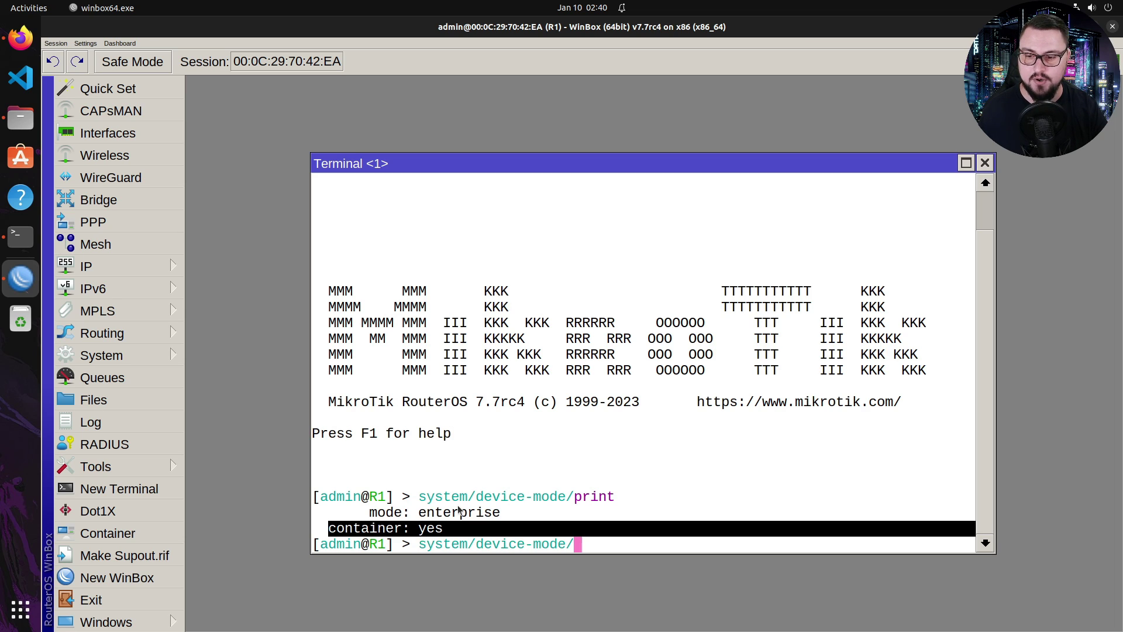
{"action": "type", "text": "uyp"}
{"action": "key", "text": "BackSpace"}
{"action": "key", "text": "BackSpace"}
{"action": "type", "text": "pdate container=yes"}
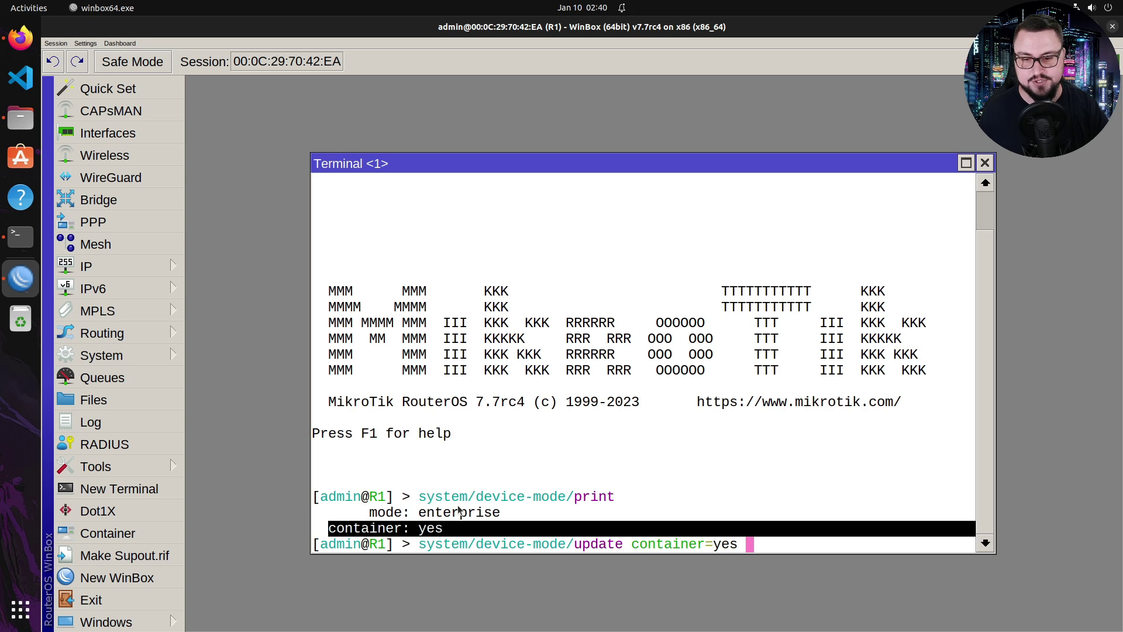
{"action": "key", "text": "Return"}
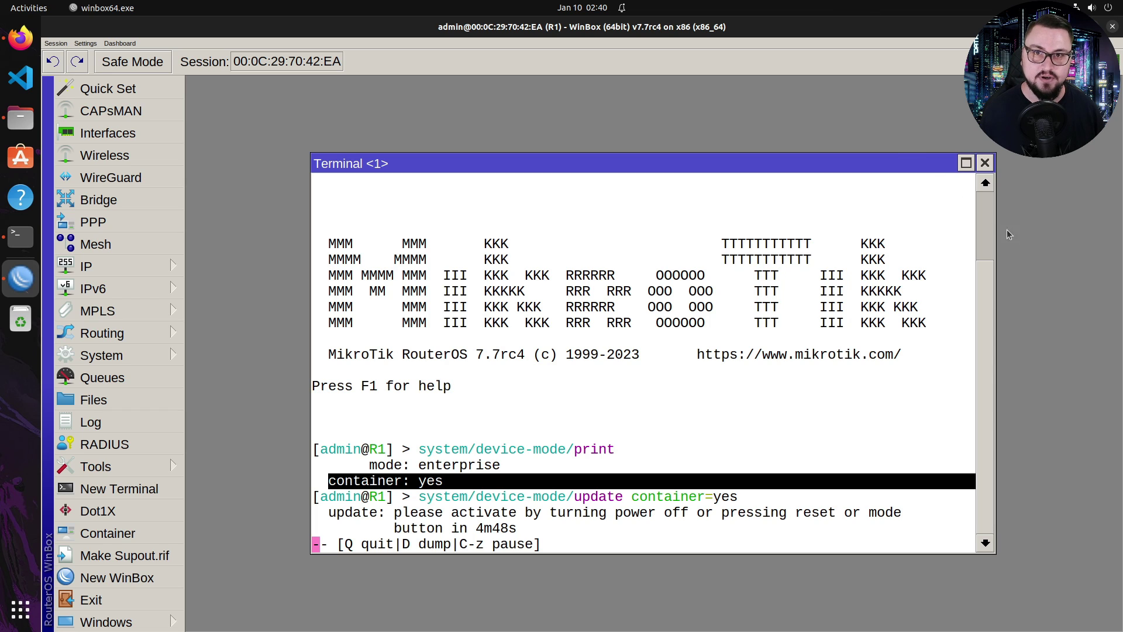
{"action": "left_click", "coordinate": [985, 162]}
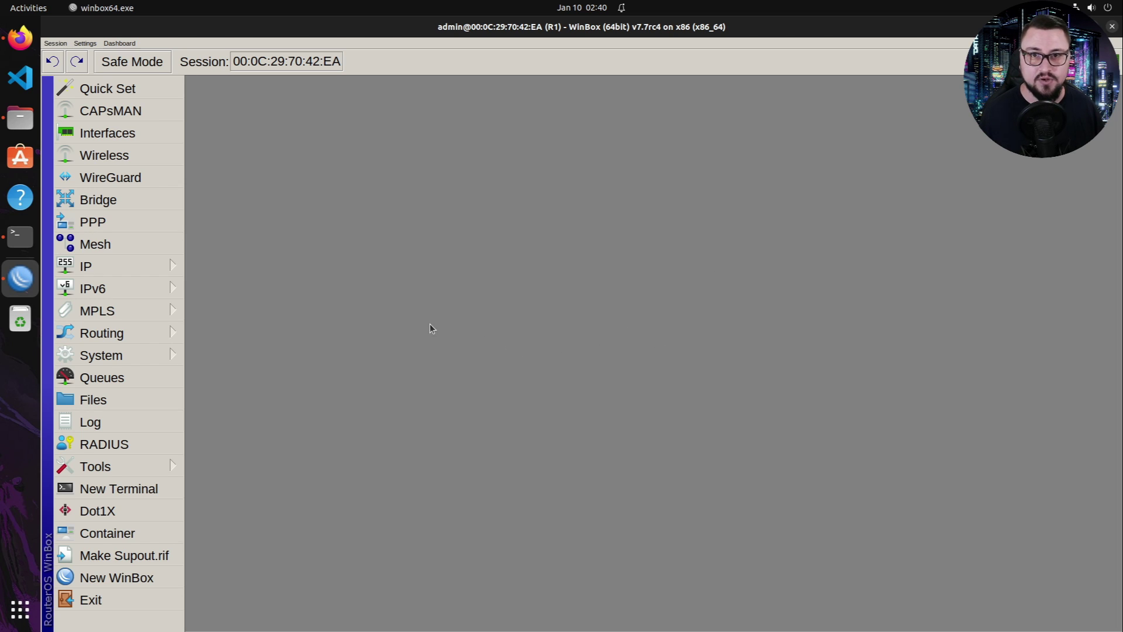
Open the router's package list and check the entry for the container package.
{"action": "left_click", "coordinate": [102, 357]}
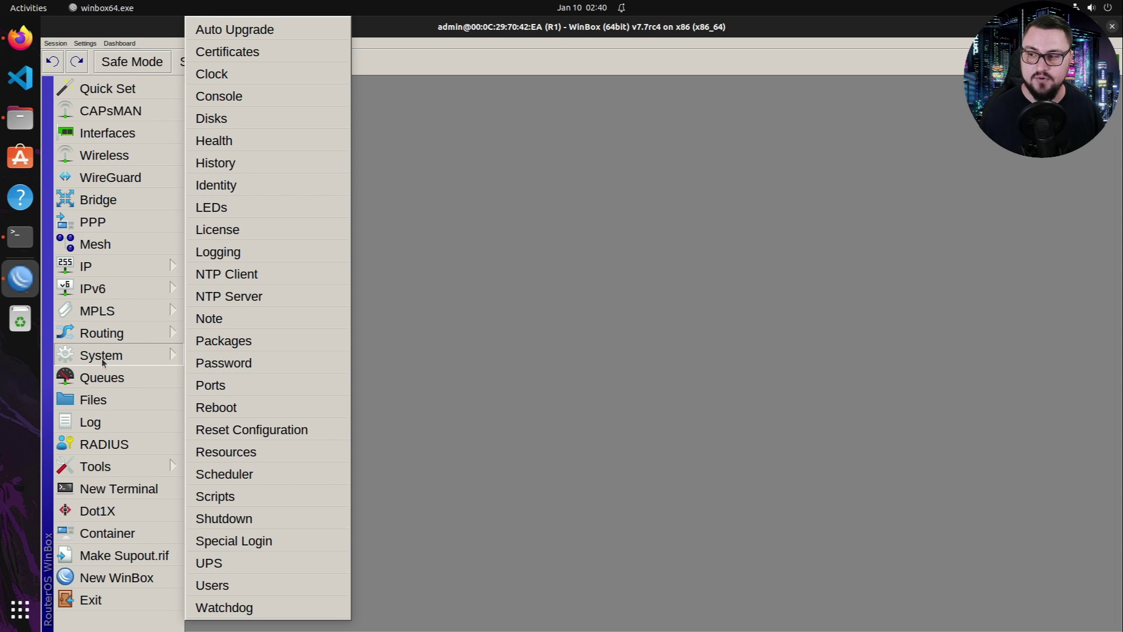
{"action": "left_click", "coordinate": [225, 341]}
{"action": "left_click", "coordinate": [427, 245]}
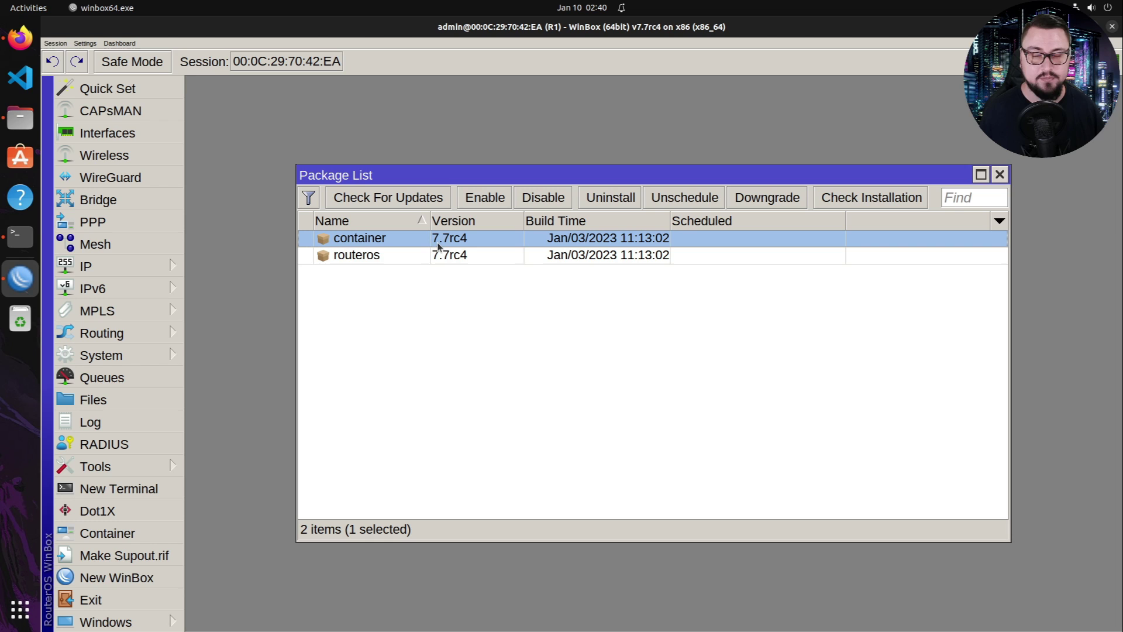
Switch to Firefox and examine the X86 extra packages downloads on the MikroTik software page.
{"action": "left_click", "coordinate": [21, 38]}
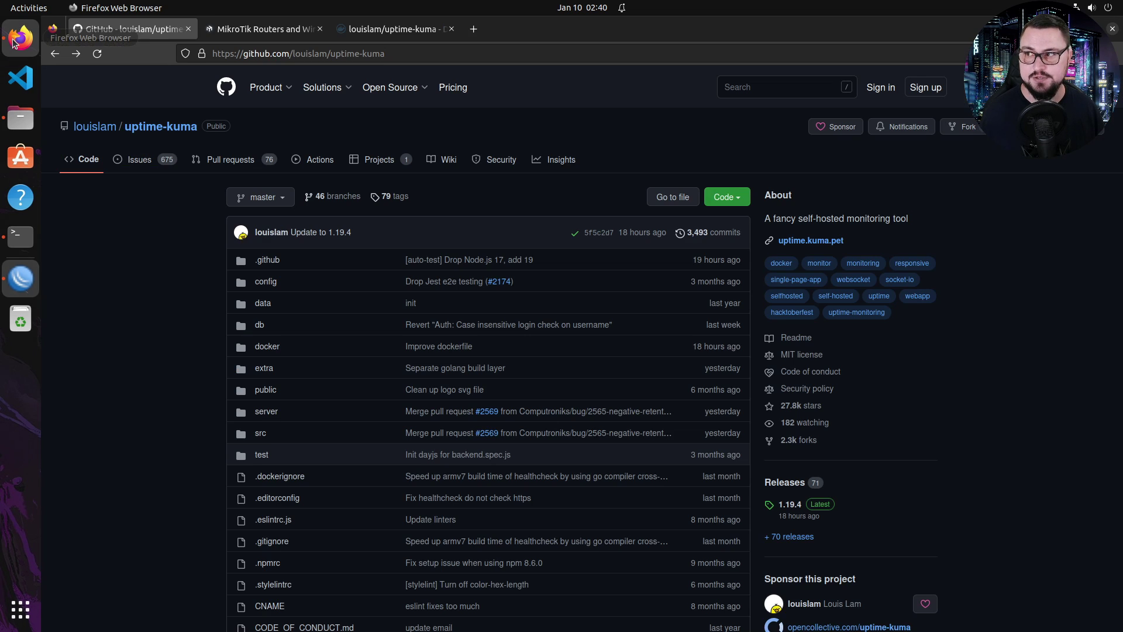
{"action": "left_click", "coordinate": [296, 38]}
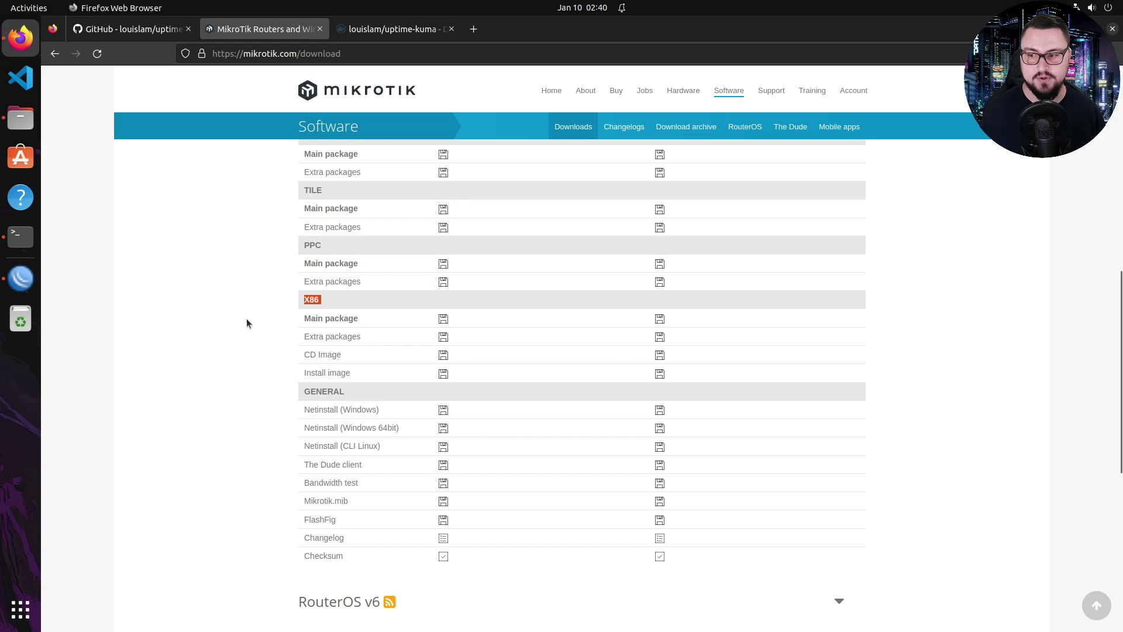
{"action": "left_click", "coordinate": [269, 305]}
{"action": "scroll", "coordinate": [328, 287], "scroll_direction": "down", "scroll_amount": 2}
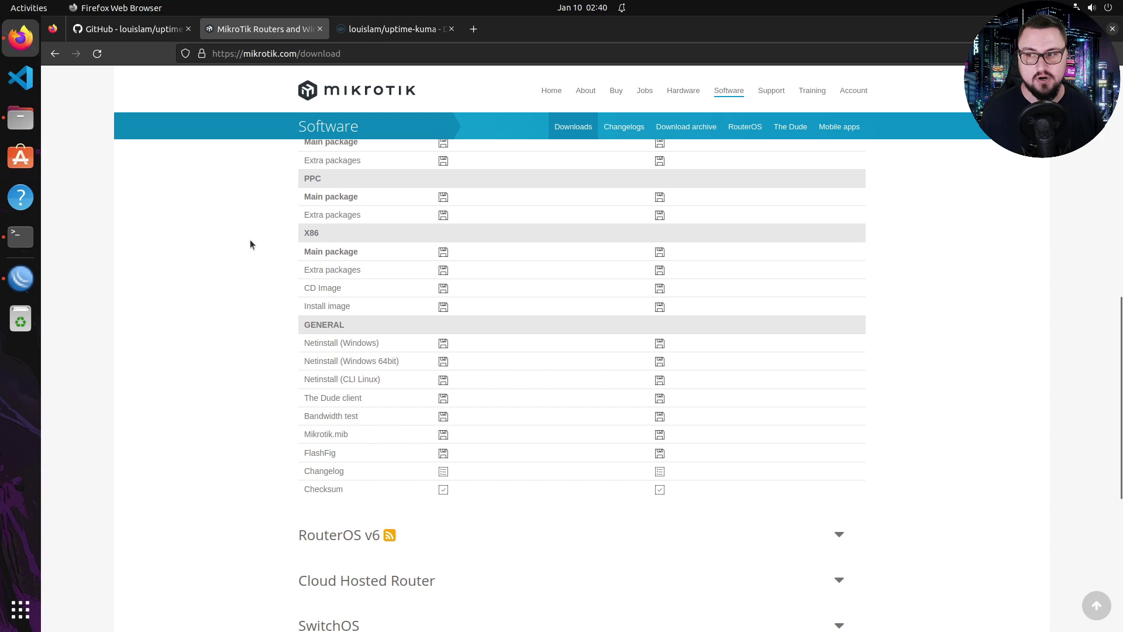
{"action": "left_click_drag", "start_coordinate": [250, 240], "coordinate": [322, 234]}
{"action": "left_click", "coordinate": [305, 232]}
{"action": "triple_click", "coordinate": [372, 236]}
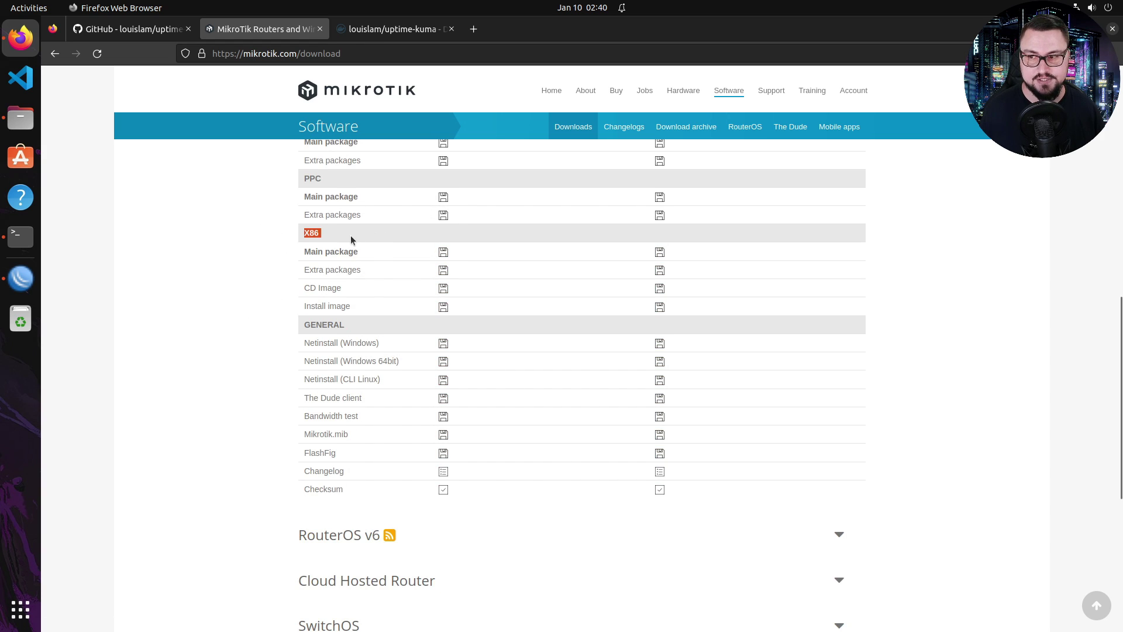
{"action": "scroll", "coordinate": [351, 238], "scroll_direction": "up", "scroll_amount": 2}
{"action": "left_click_drag", "start_coordinate": [316, 336], "coordinate": [707, 337]}
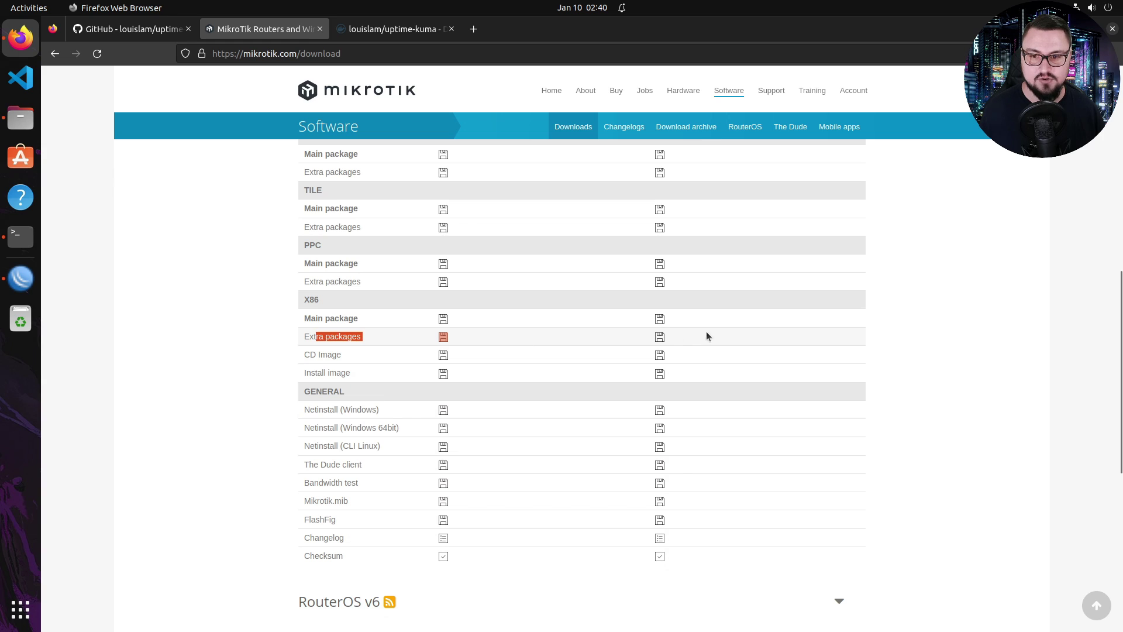
{"action": "left_click", "coordinate": [670, 339]}
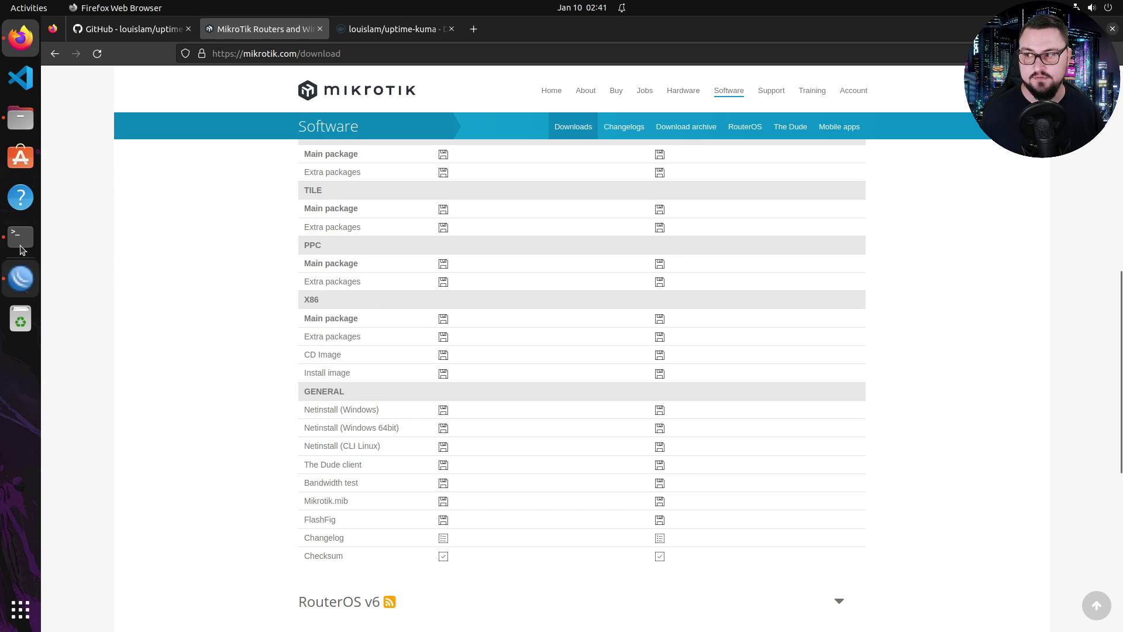
Switch back to WinBox, view the router's file list, and close the file and package lists.
{"action": "left_click", "coordinate": [38, 276]}
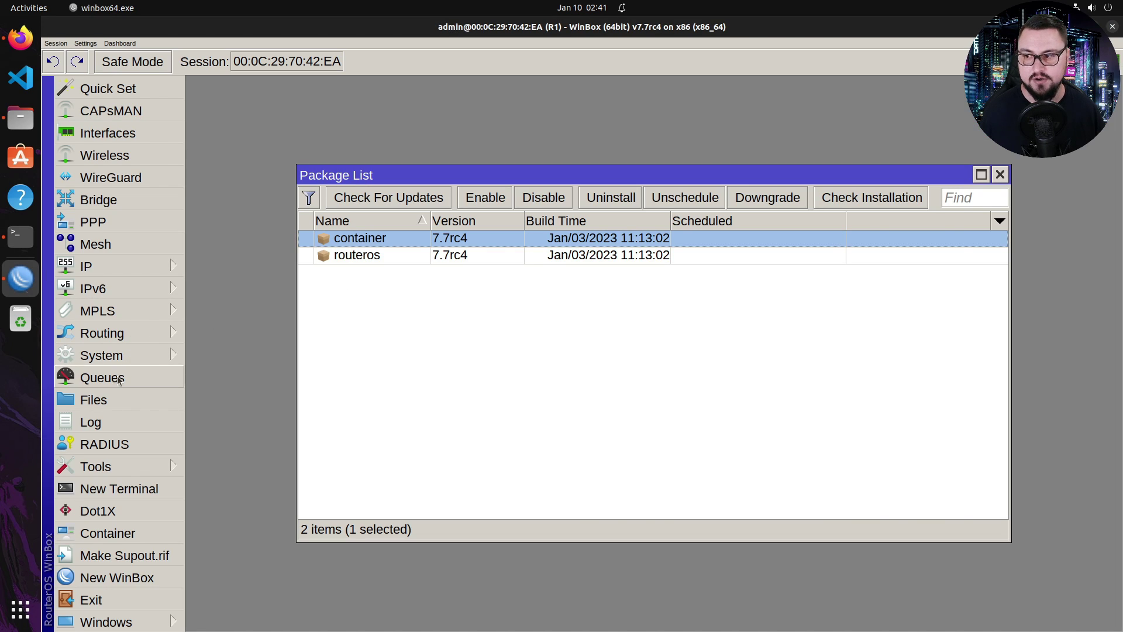
{"action": "left_click", "coordinate": [94, 399]}
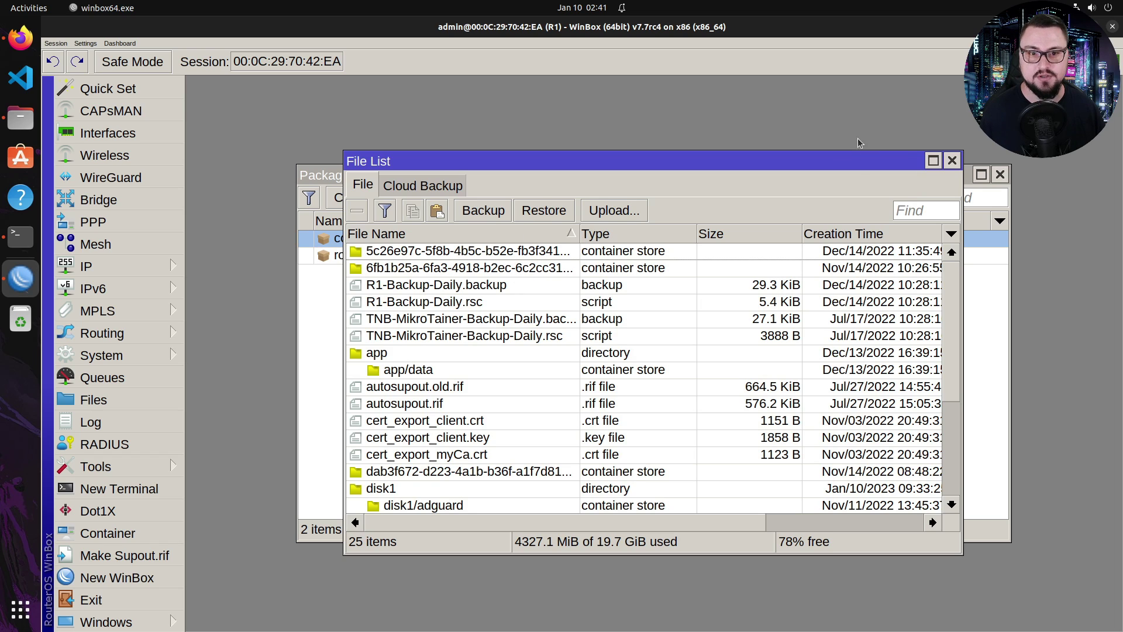
{"action": "left_click_drag", "start_coordinate": [961, 162], "coordinate": [962, 161]}
{"action": "left_click", "coordinate": [952, 159]}
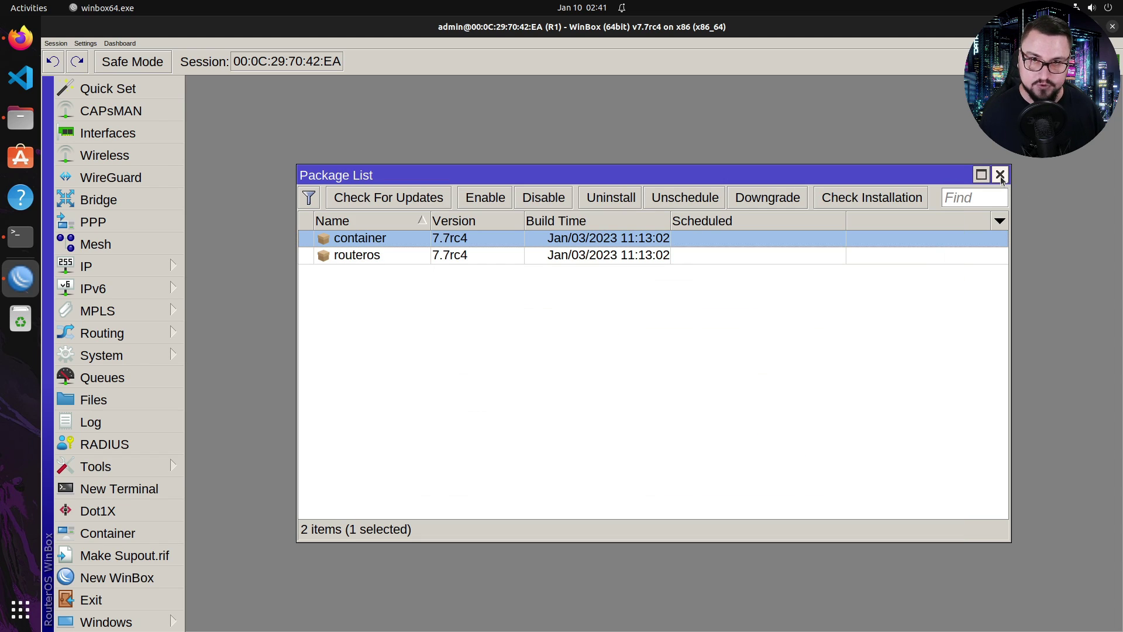
{"action": "left_click", "coordinate": [1000, 175]}
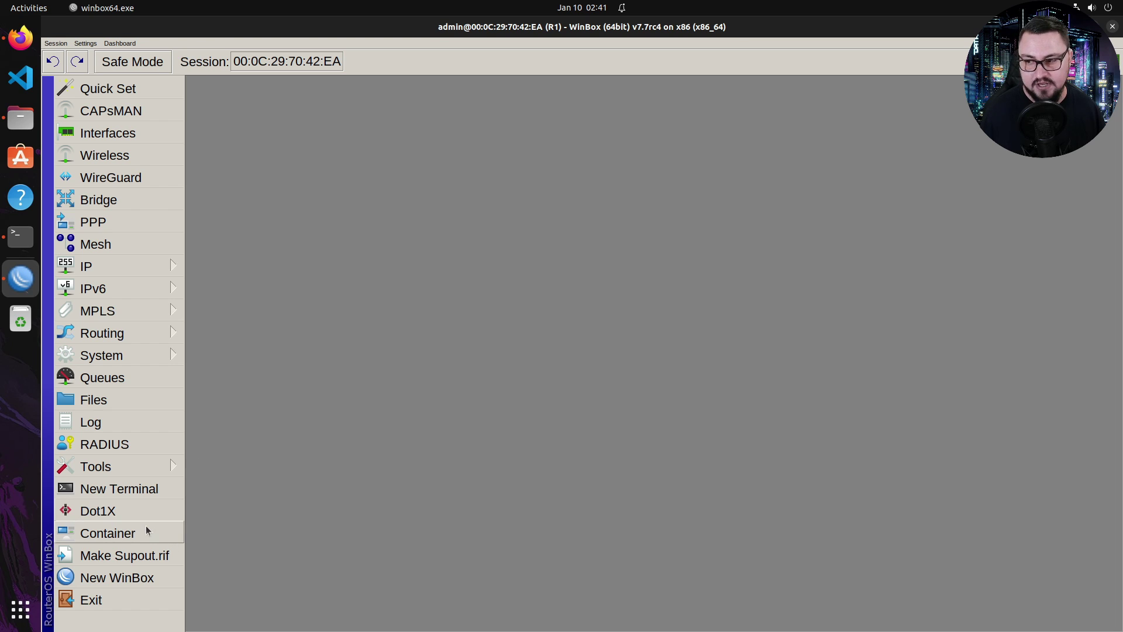
Open the container settings and delete the existing kuma_data mount.
{"action": "left_click", "coordinate": [119, 535]}
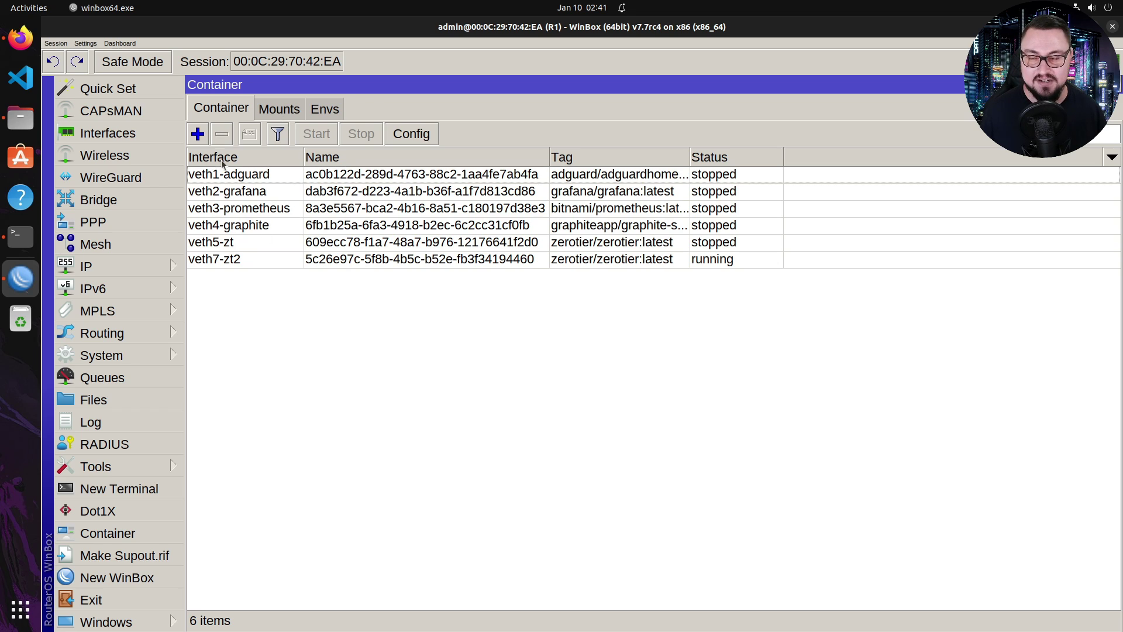
{"action": "left_click", "coordinate": [280, 117]}
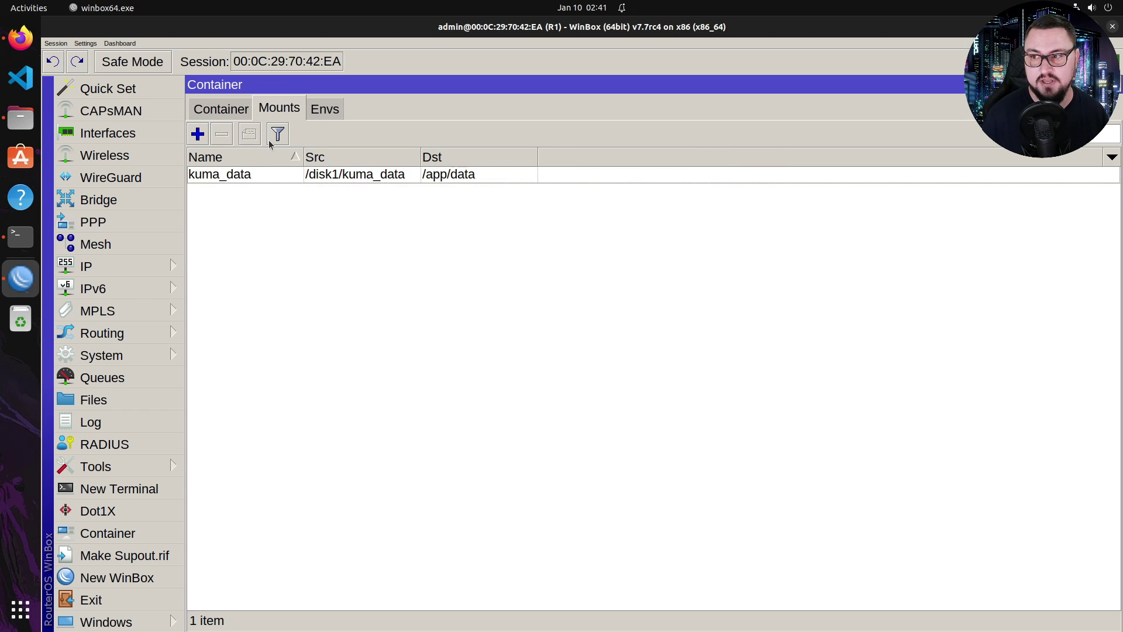
{"action": "left_click", "coordinate": [269, 179]}
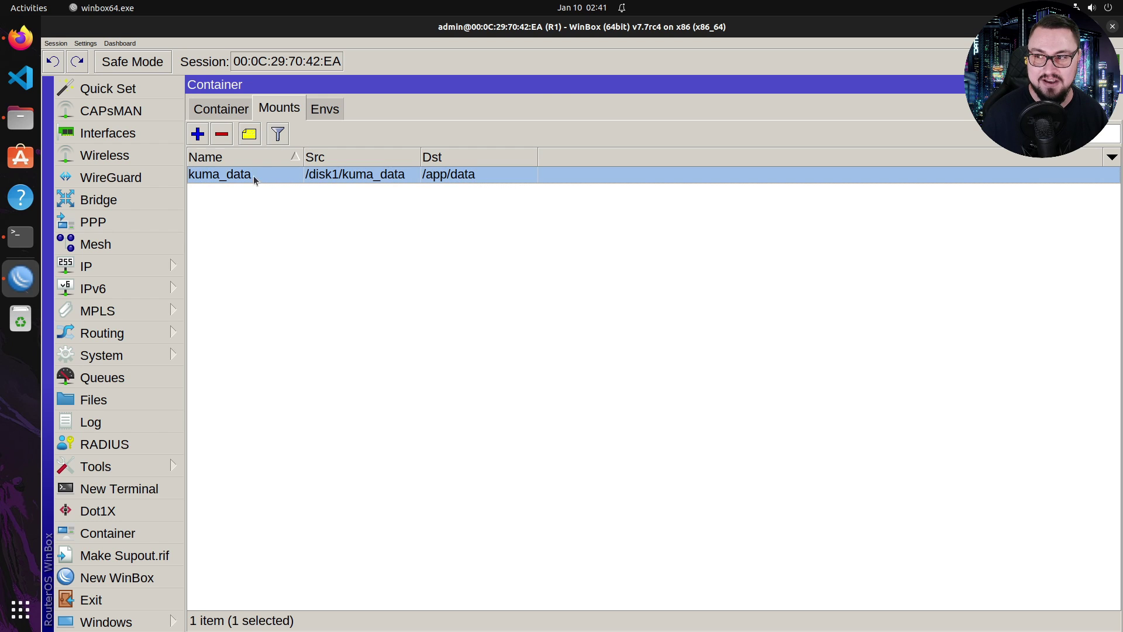
{"action": "left_click", "coordinate": [223, 134]}
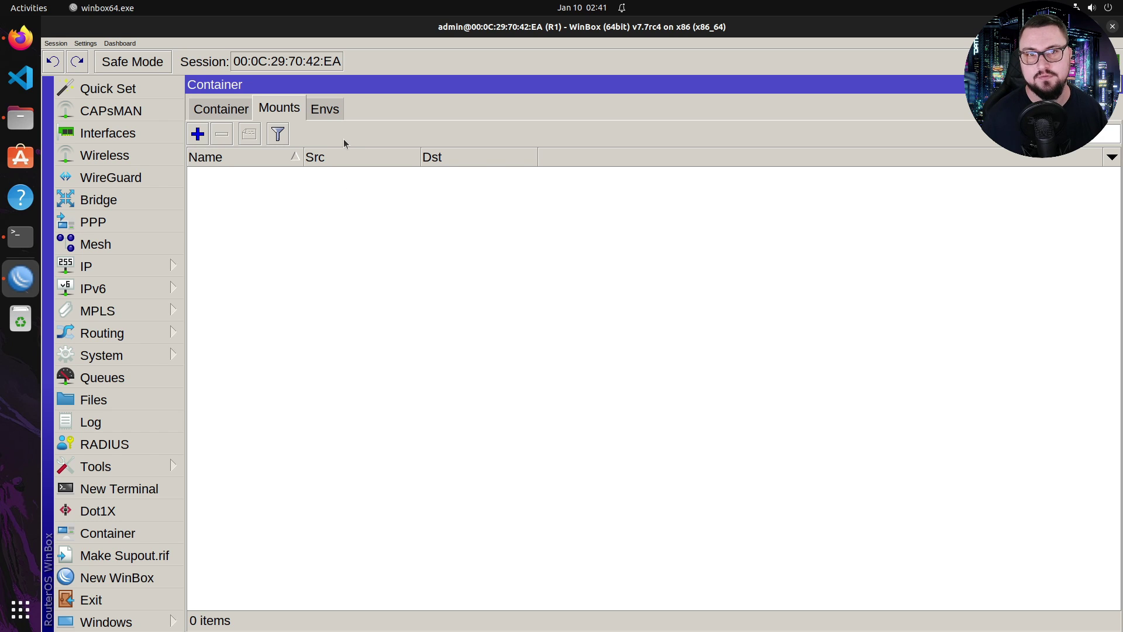
Check the container environment variables, and examine the dockers bridge with its member ports.
{"action": "left_click", "coordinate": [326, 113]}
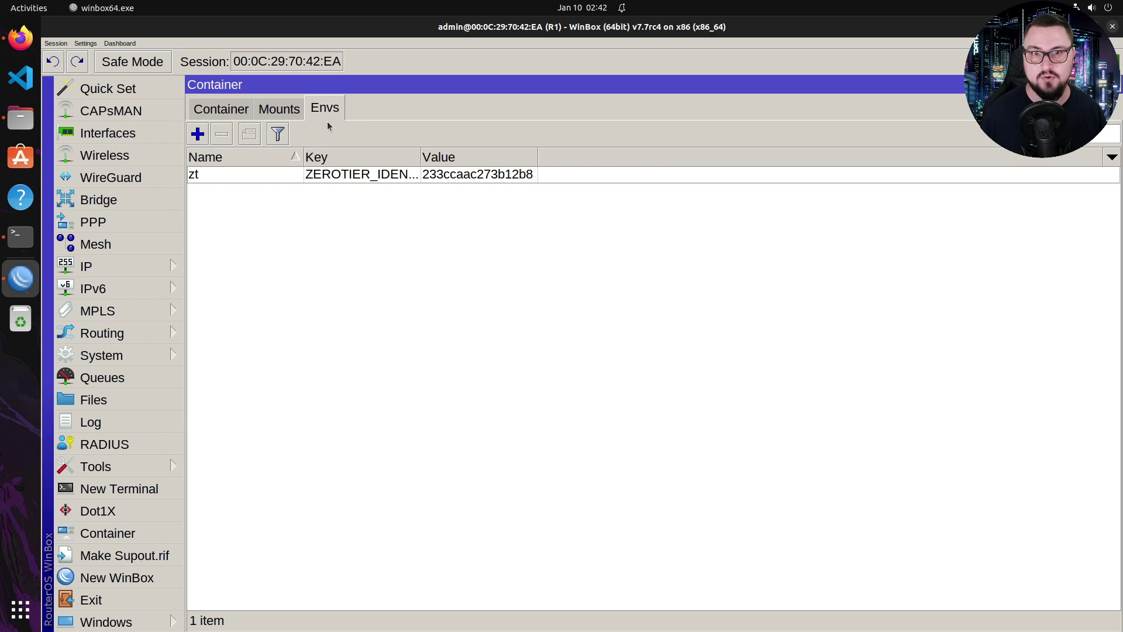
{"action": "left_click", "coordinate": [224, 111]}
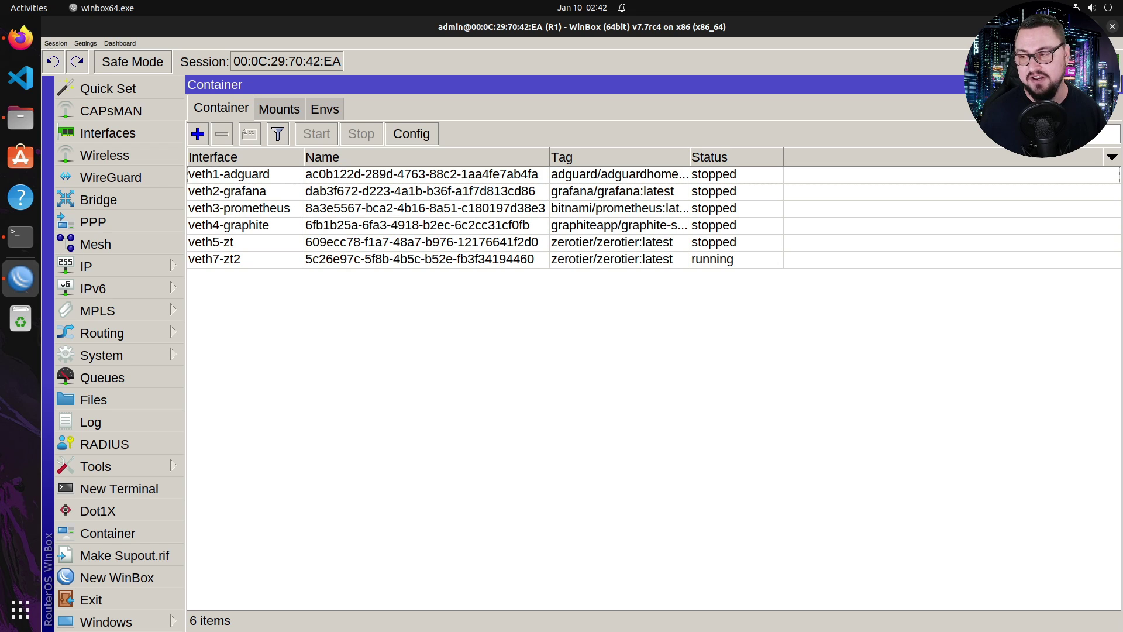
{"action": "left_click", "coordinate": [86, 202]}
{"action": "left_click", "coordinate": [309, 280]}
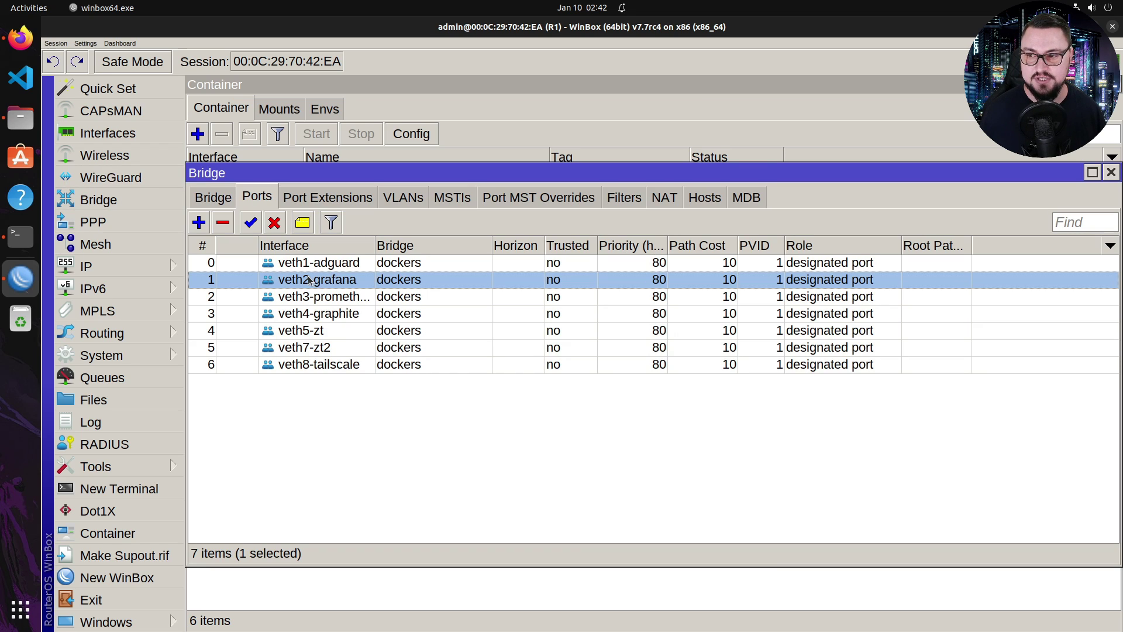
{"action": "left_click", "coordinate": [214, 196]}
{"action": "left_click", "coordinate": [344, 266]}
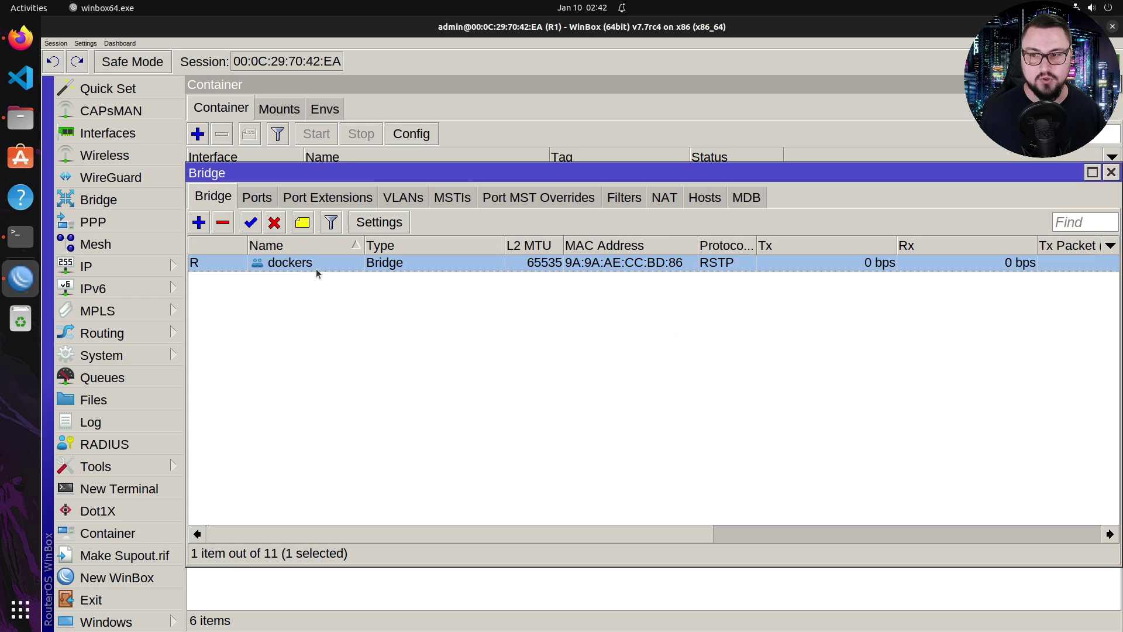
{"action": "left_click", "coordinate": [258, 197]}
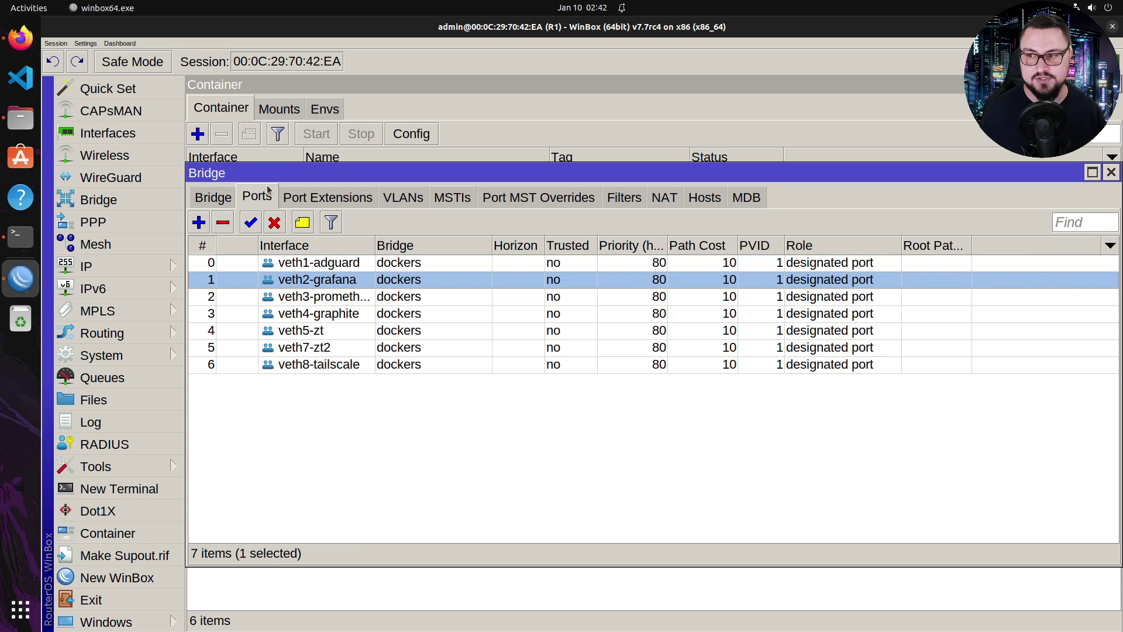
{"action": "left_click", "coordinate": [323, 294]}
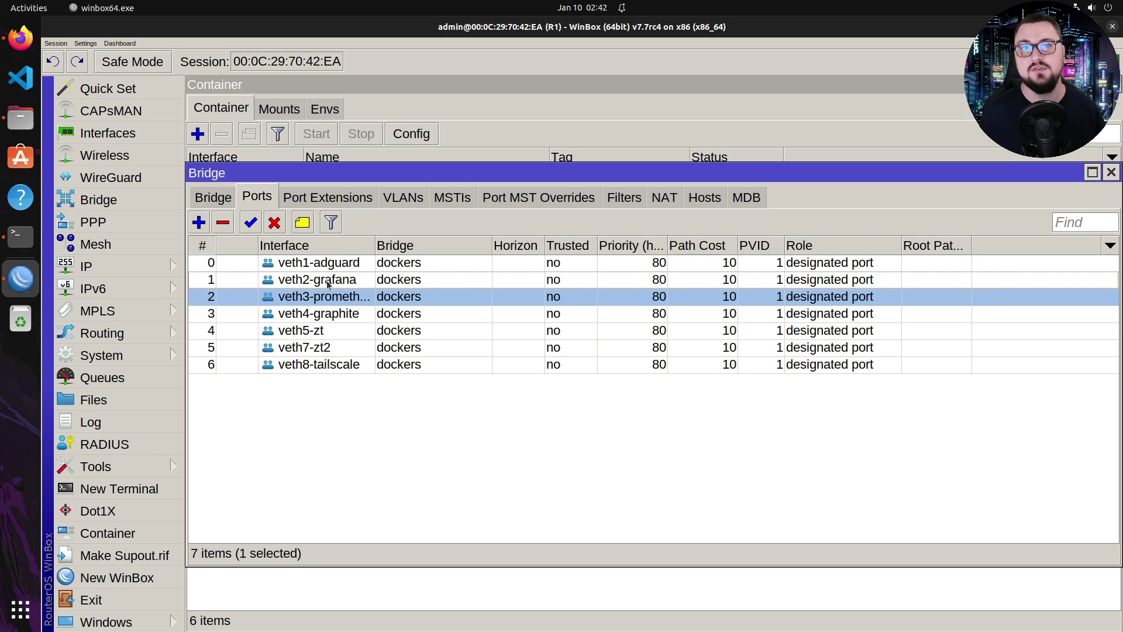
Start a new VETH interface on the router and name it veth6-kuma.
{"action": "left_click", "coordinate": [111, 133]}
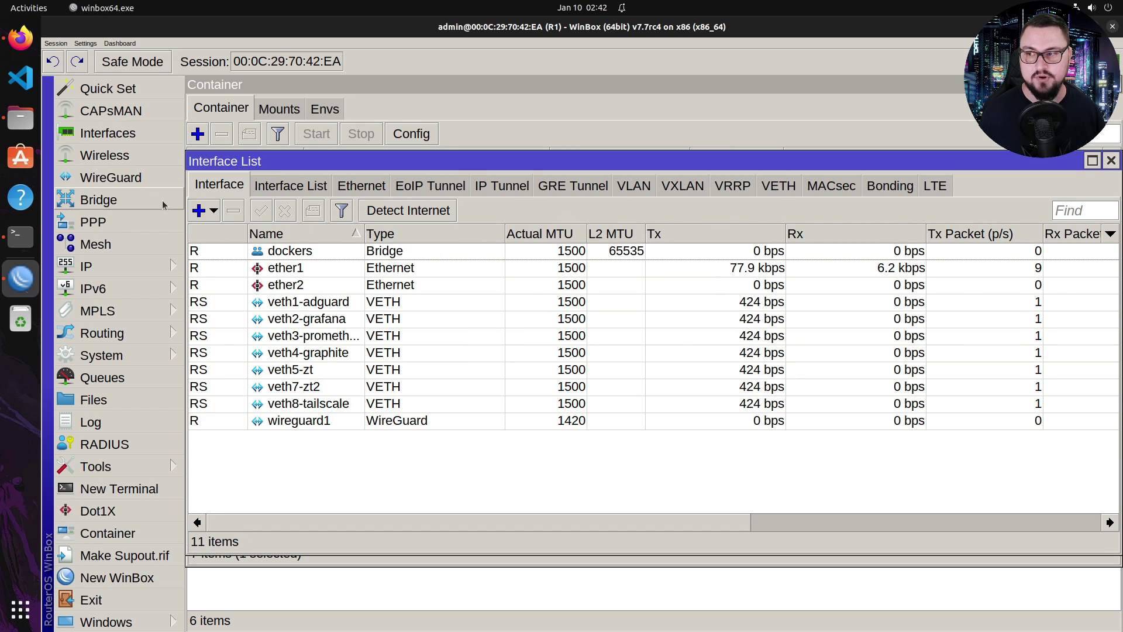
{"action": "left_click", "coordinate": [212, 213]}
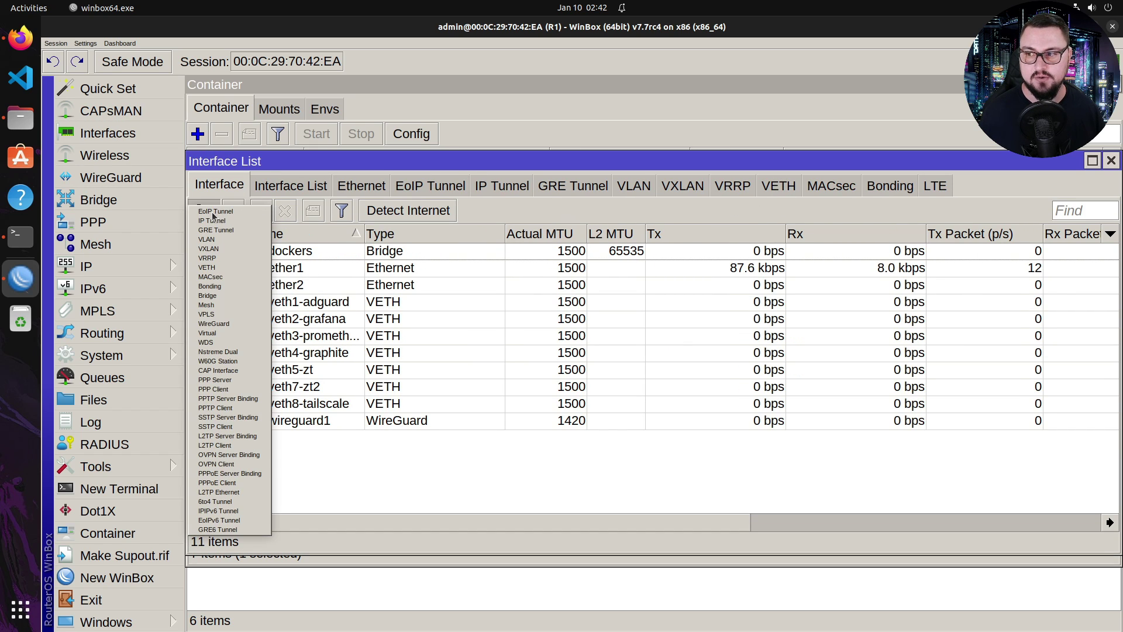
{"action": "left_click", "coordinate": [216, 269]}
{"action": "type", "text": "veth6"}
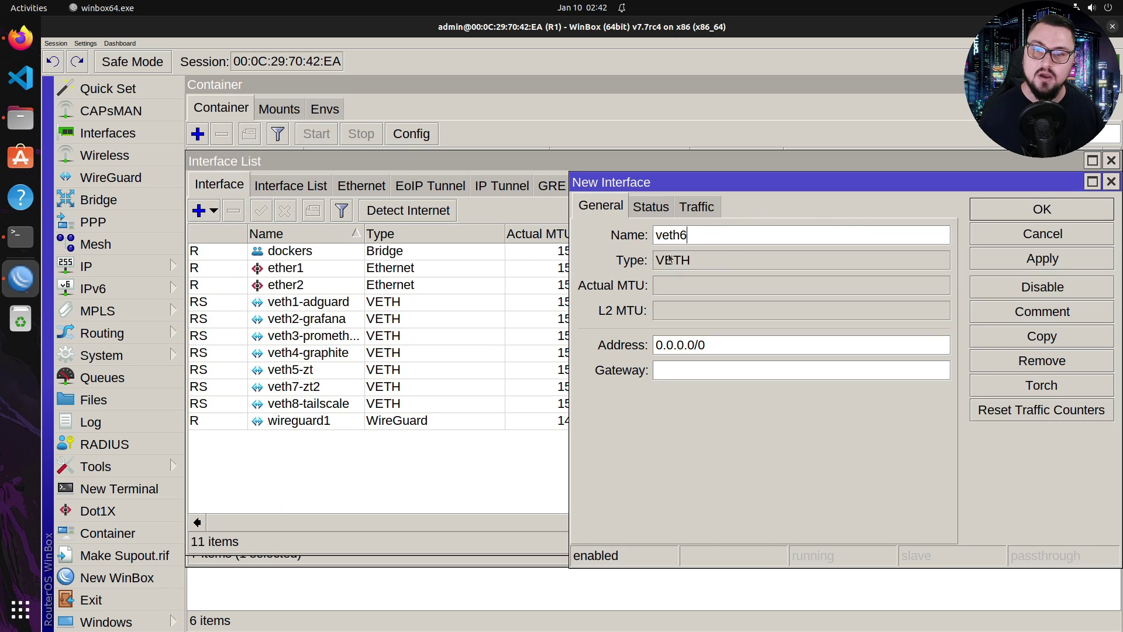
{"action": "double_click", "coordinate": [664, 233]}
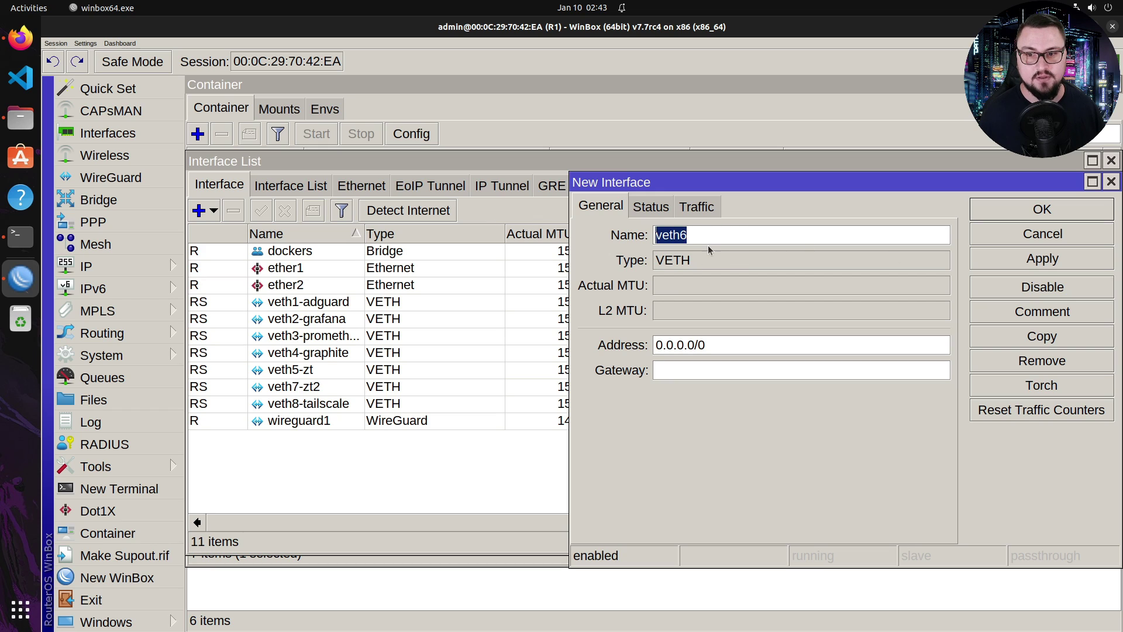
{"action": "left_click", "coordinate": [724, 236]}
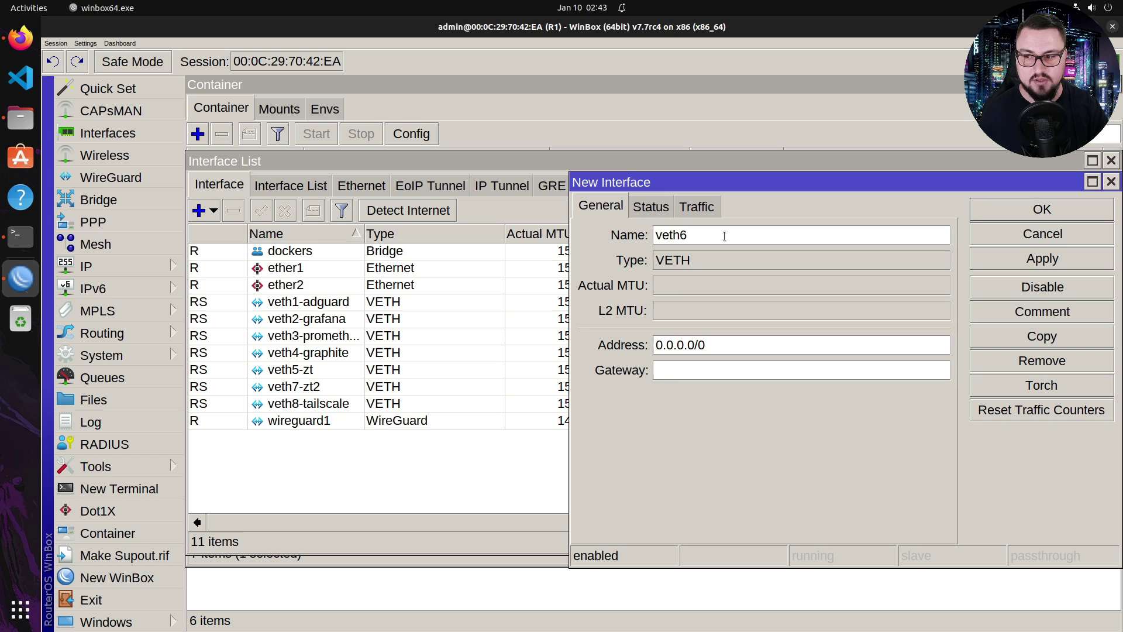
{"action": "type", "text": "-kuma"}
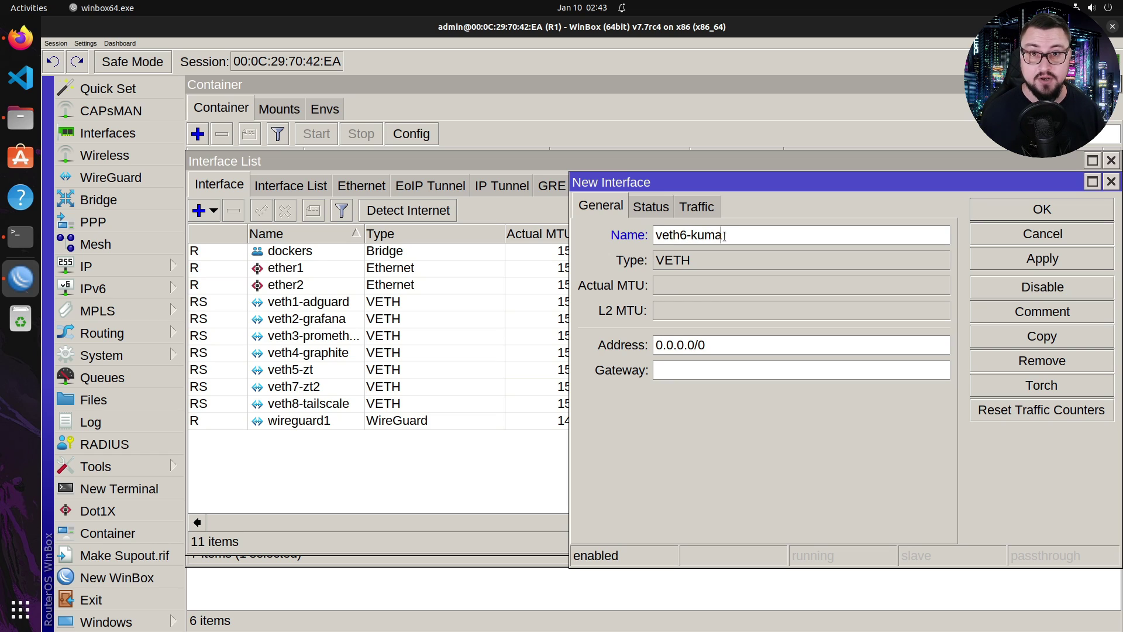
Set the address of the new veth6-kuma interface to 10.0.0.10/24.
{"action": "key", "text": "Tab"}
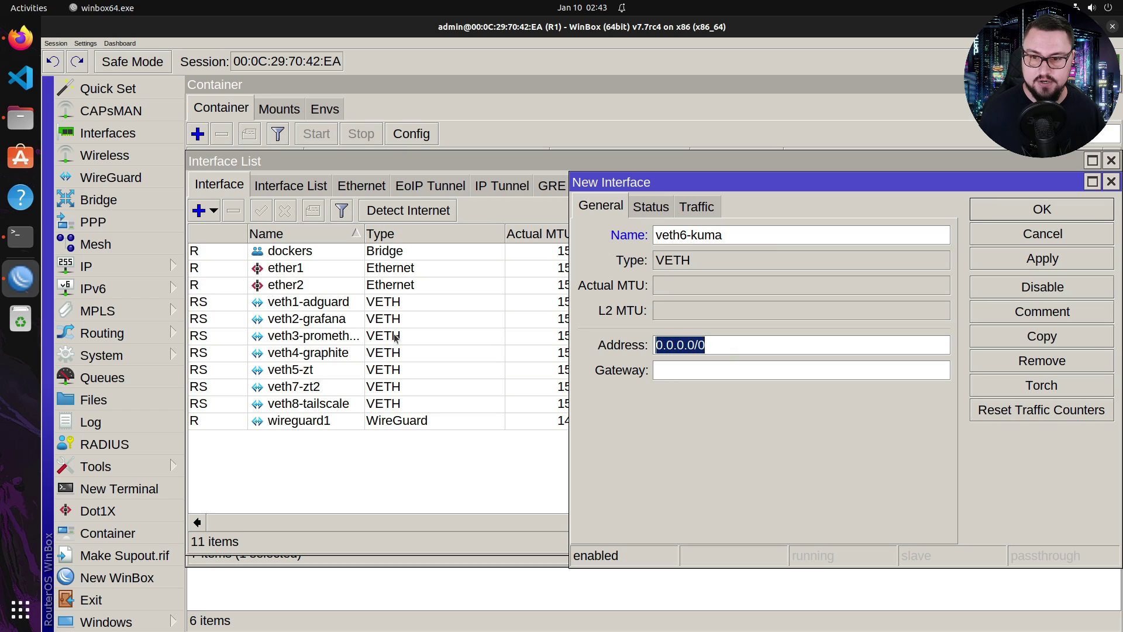
{"action": "type", "text": "10"}
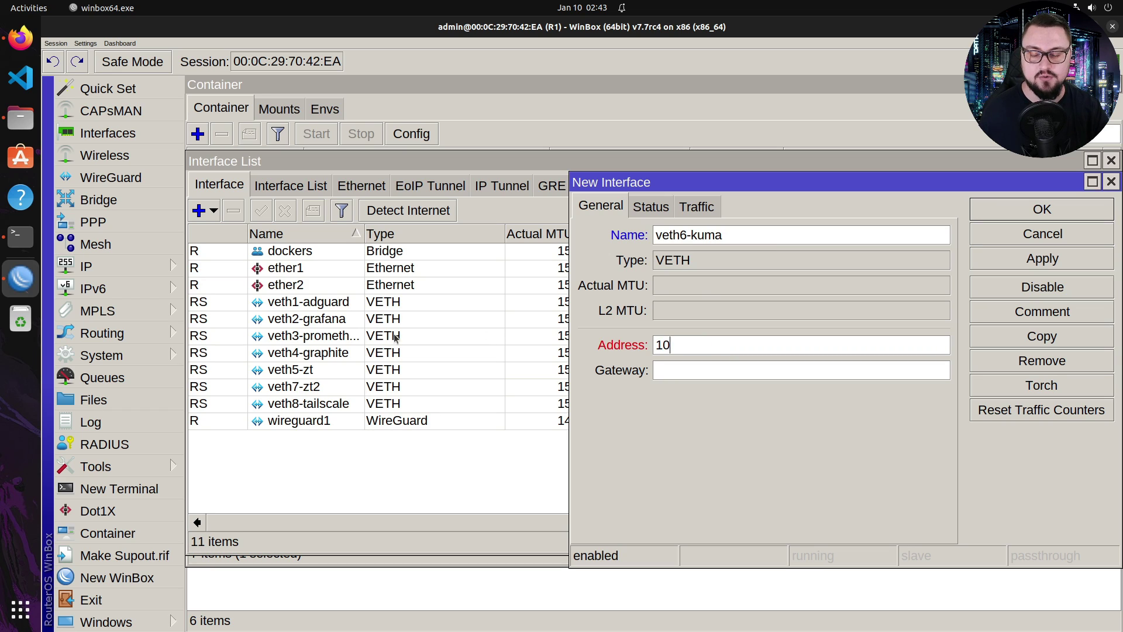
{"action": "type", "text": ".0.0."}
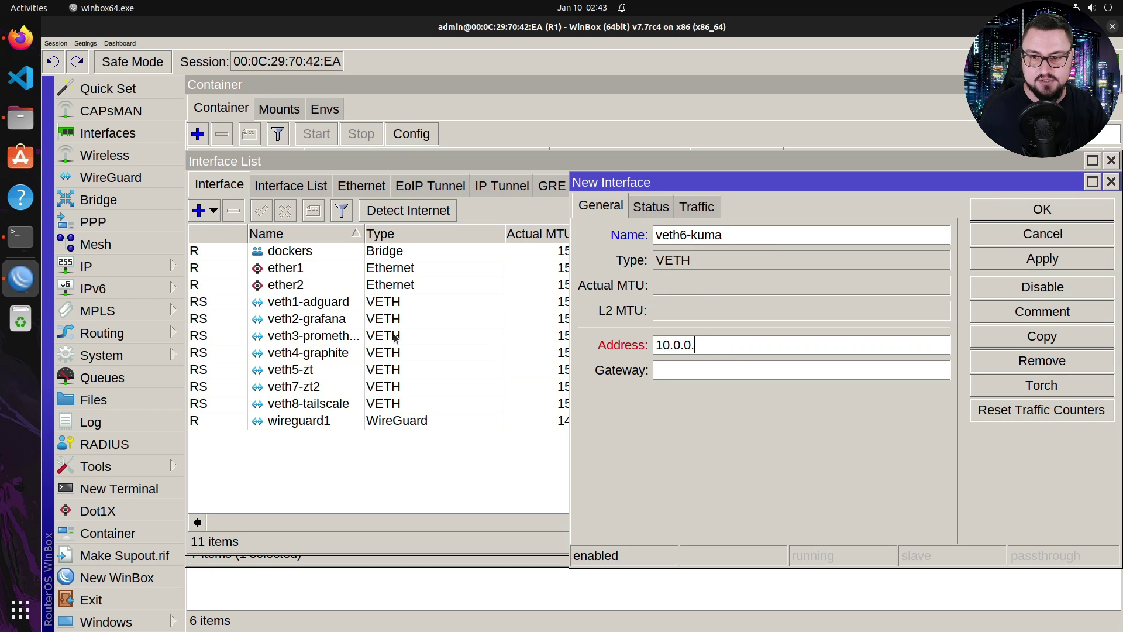
{"action": "type", "text": "10"}
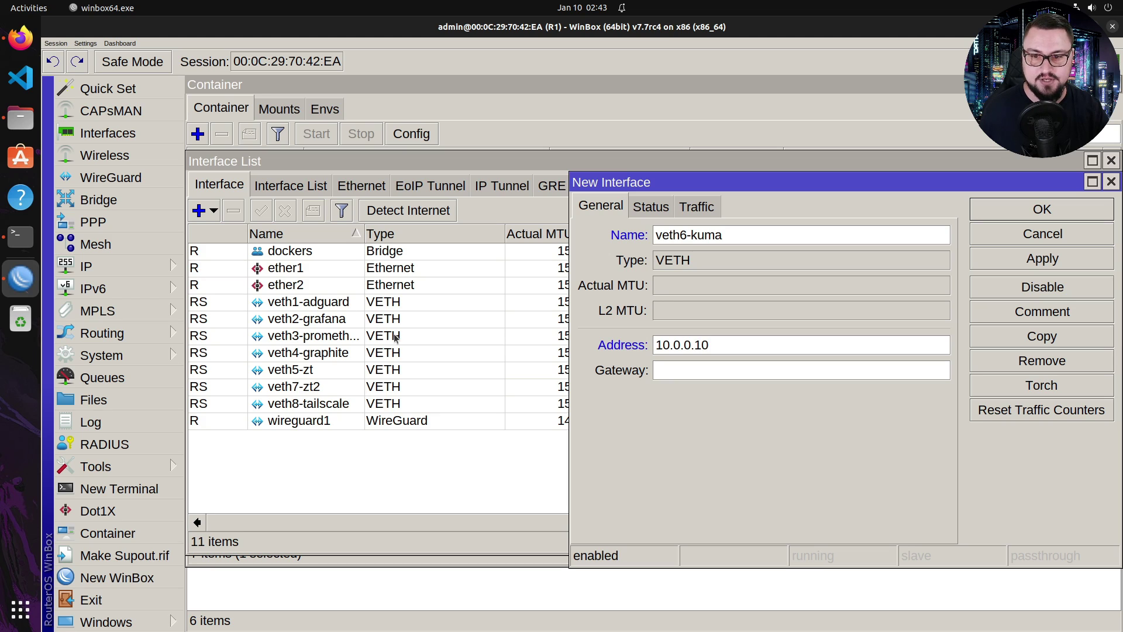
{"action": "type", "text": "/24"}
Set the interface's gateway to 10.0.0.1, save it, and select veth6-kuma in the interface list.
{"action": "key", "text": "Tab"}
{"action": "type", "text": "10."}
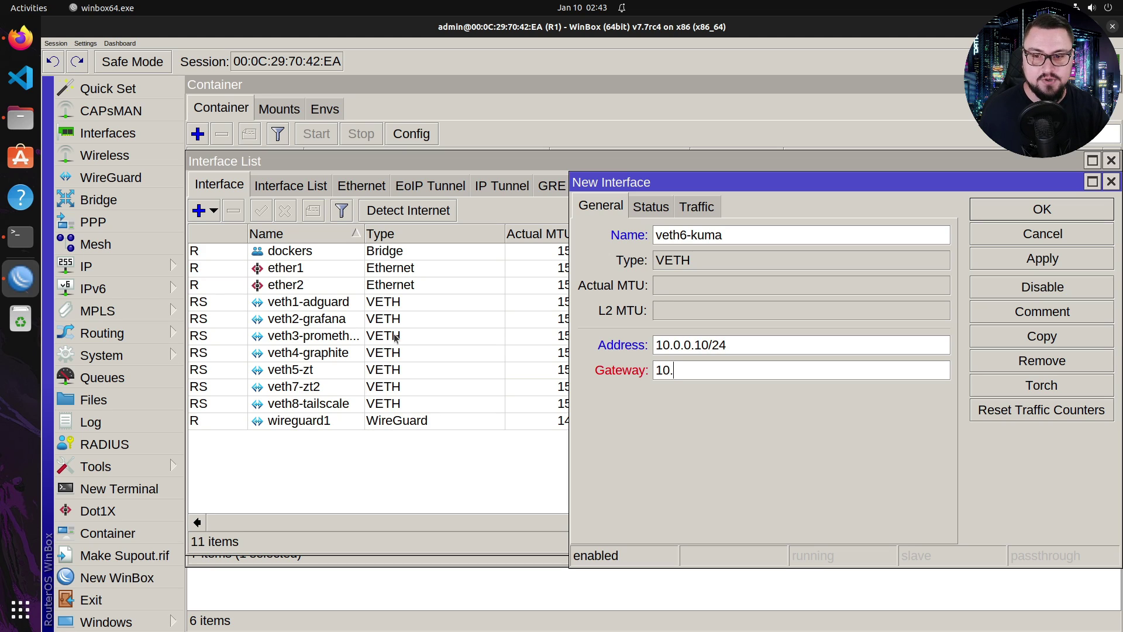
{"action": "type", "text": "0.0.1"}
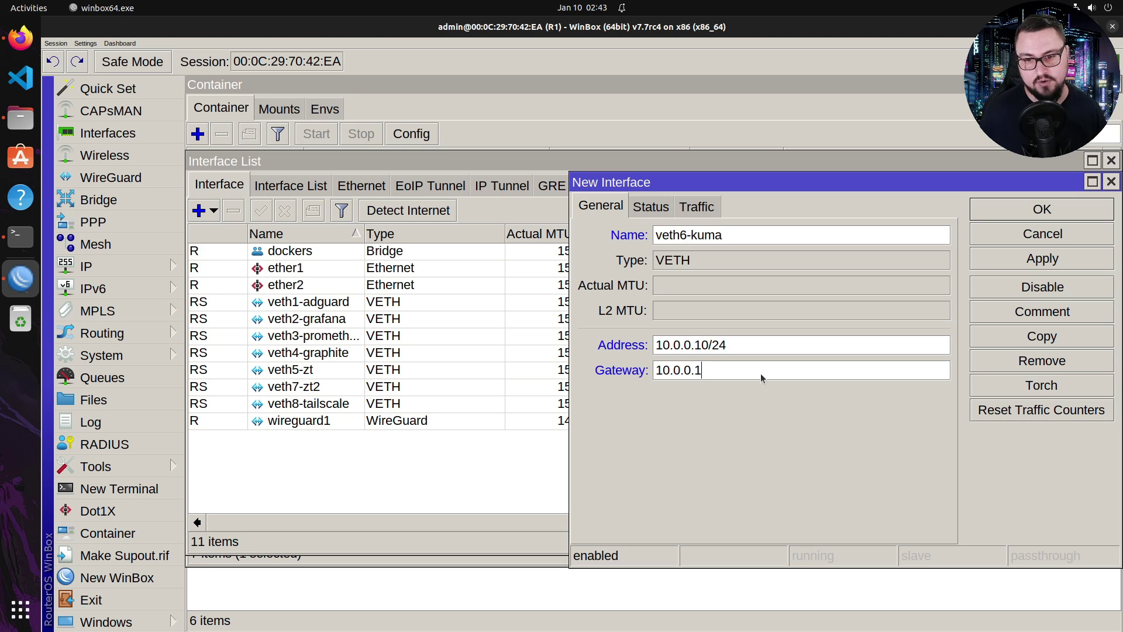
{"action": "double_click", "coordinate": [697, 367]}
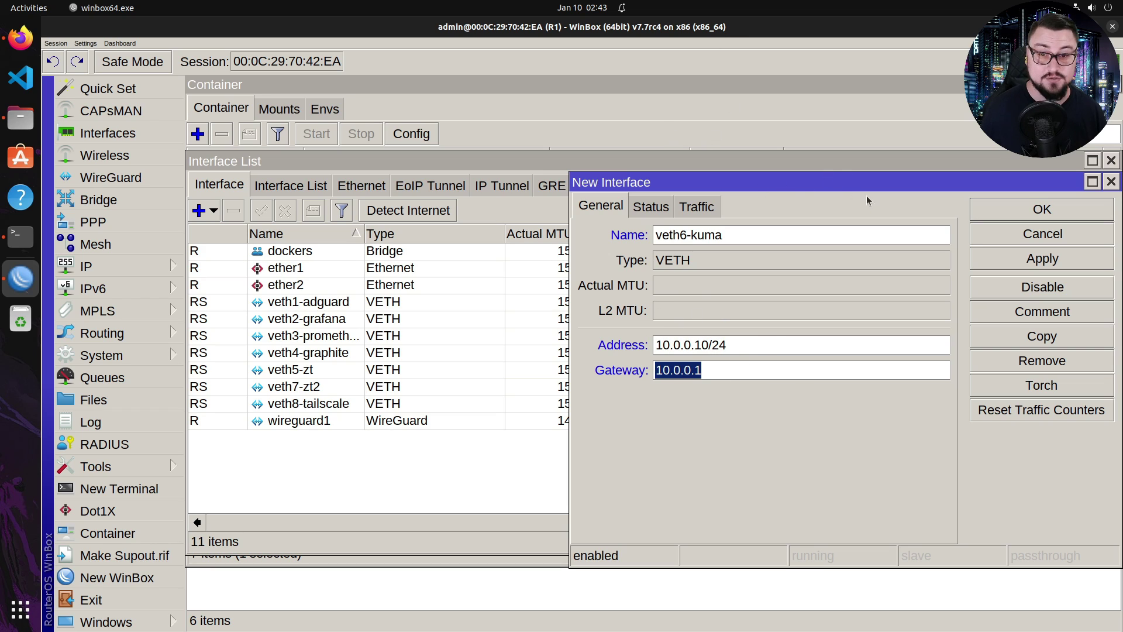
{"action": "left_click", "coordinate": [995, 261]}
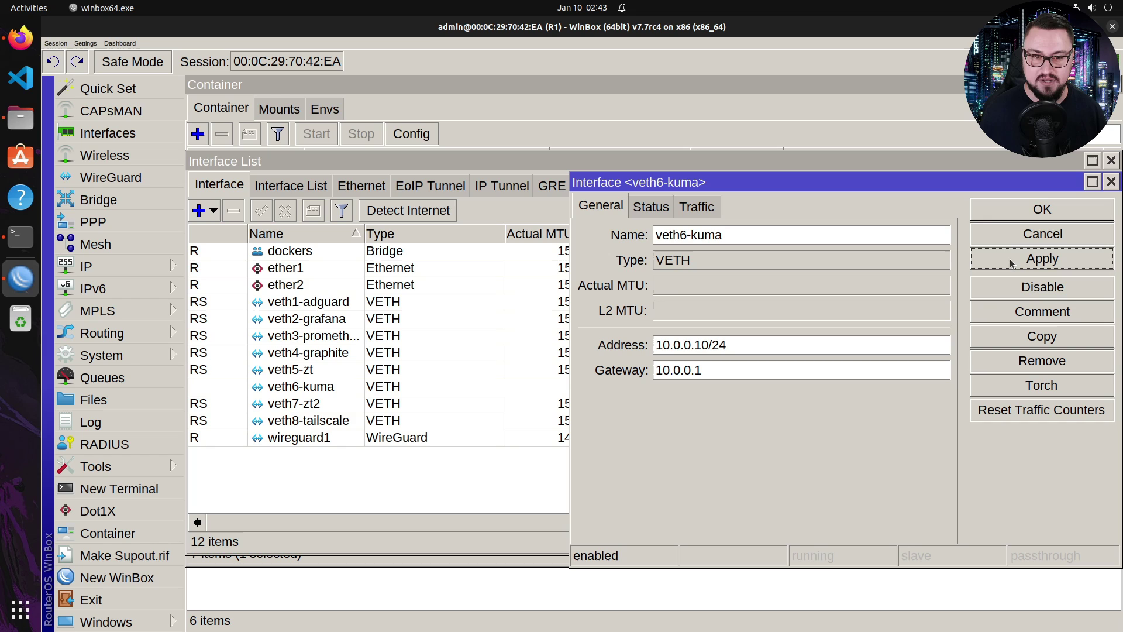
{"action": "left_click", "coordinate": [995, 210]}
{"action": "left_click", "coordinate": [316, 403]}
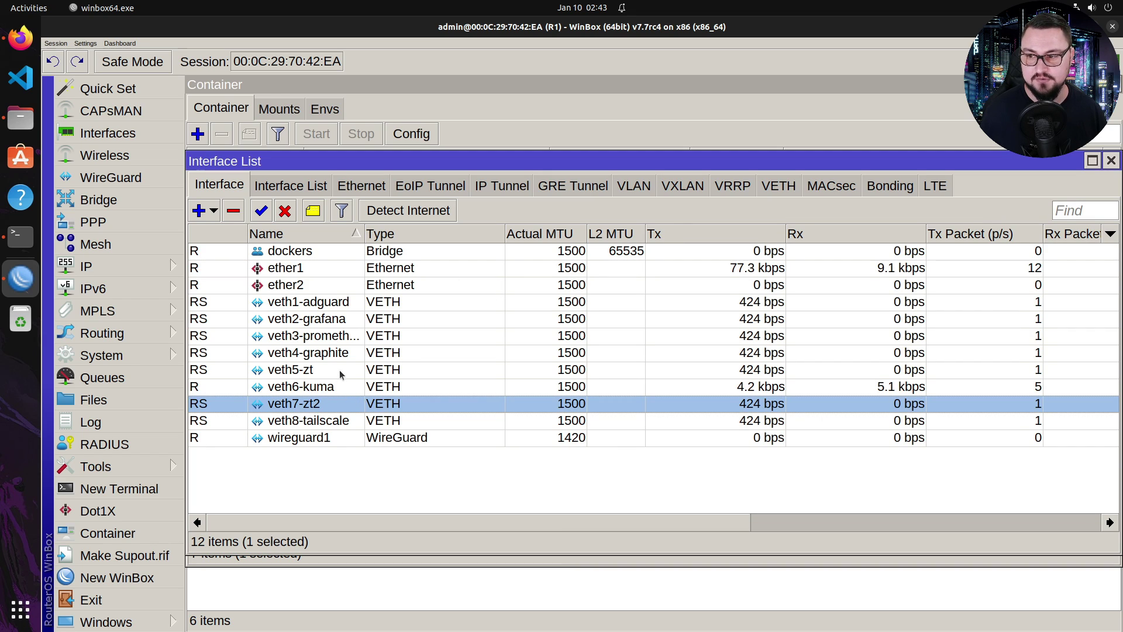
{"action": "left_click", "coordinate": [339, 386]}
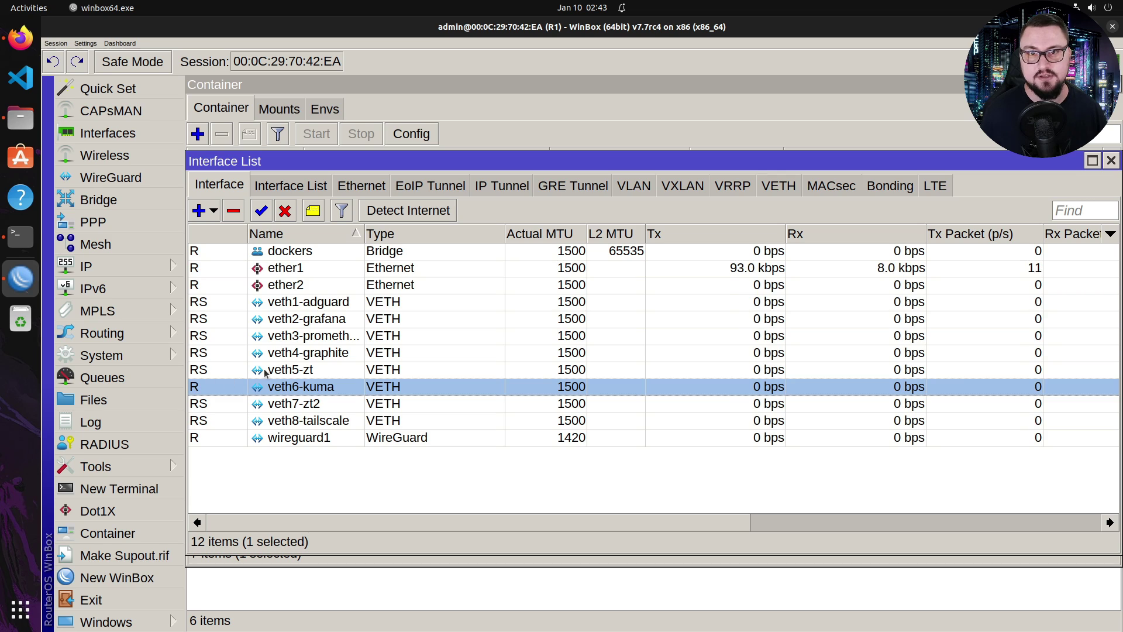
Add veth6-kuma as a port of the dockers bridge and save the new bridge port.
{"action": "left_click", "coordinate": [138, 198]}
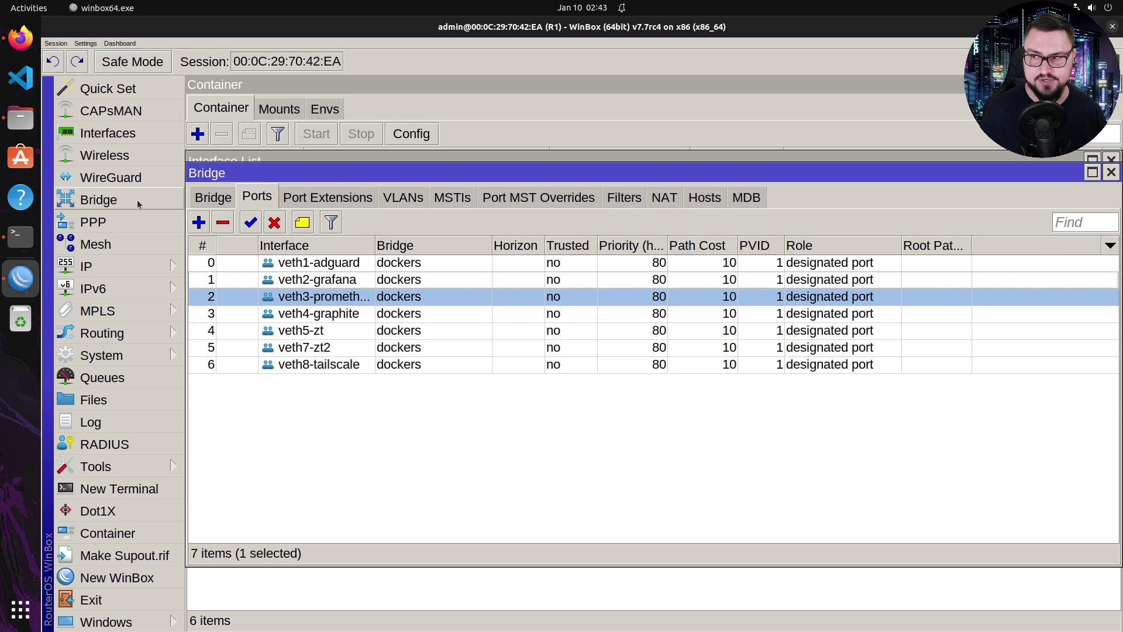
{"action": "left_click", "coordinate": [199, 223]}
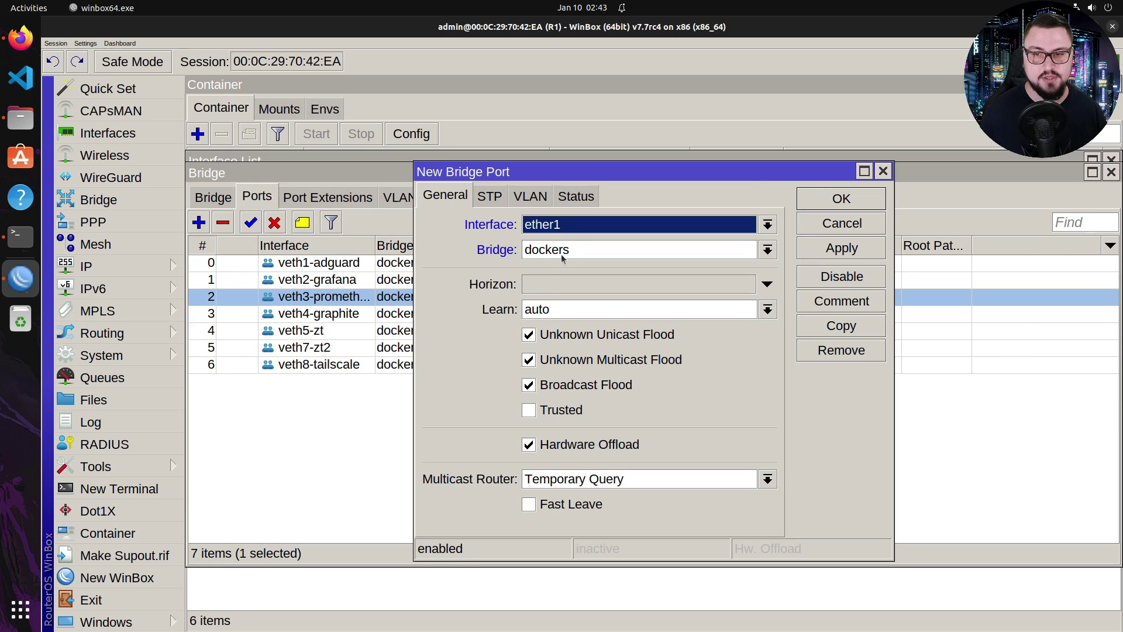
{"action": "left_click", "coordinate": [565, 229]}
{"action": "left_click", "coordinate": [556, 403]}
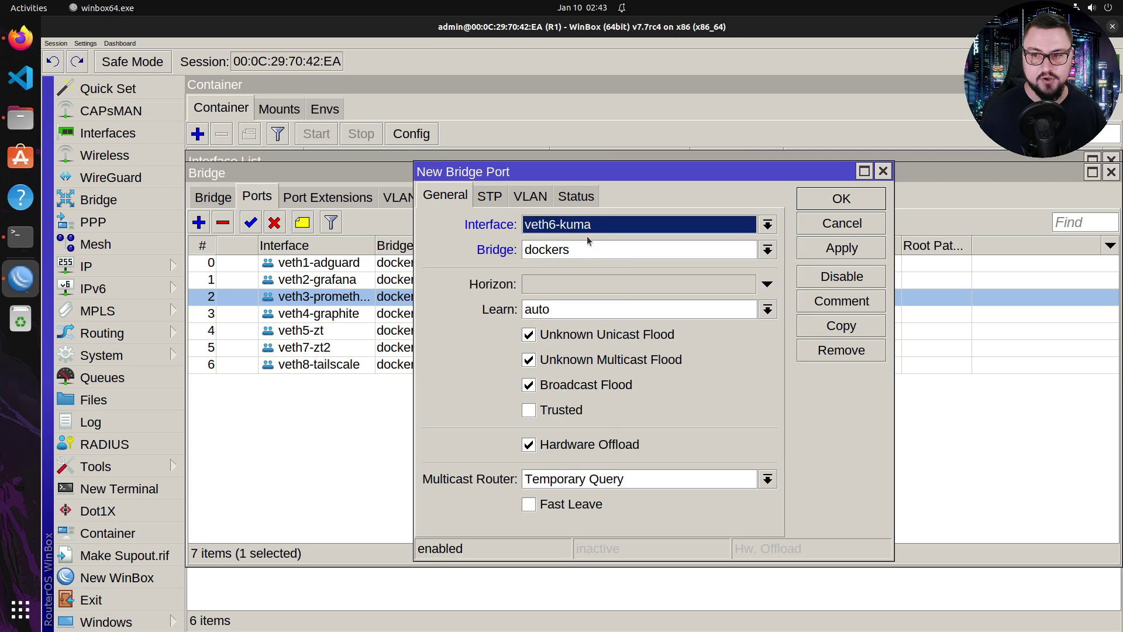
{"action": "left_click", "coordinate": [584, 250]}
{"action": "left_click", "coordinate": [594, 266]}
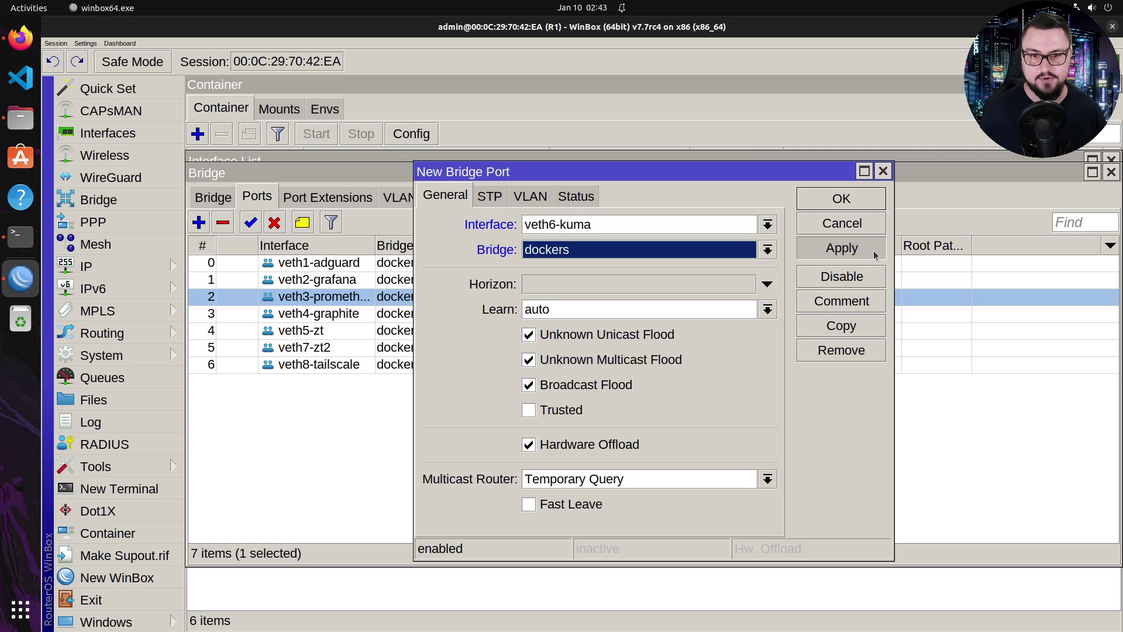
{"action": "left_click", "coordinate": [843, 248]}
{"action": "left_click", "coordinate": [841, 200]}
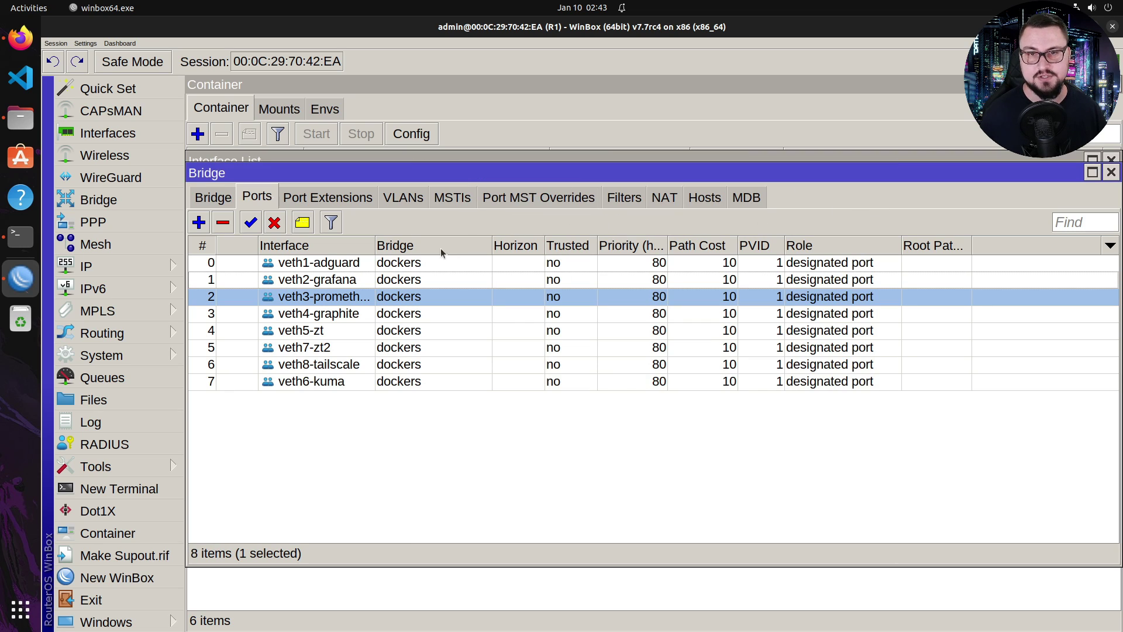
Check the IP address assigned to the dockers bridge, and close the address, bridge and interface lists.
{"action": "left_click", "coordinate": [213, 197]}
{"action": "left_click", "coordinate": [107, 269]}
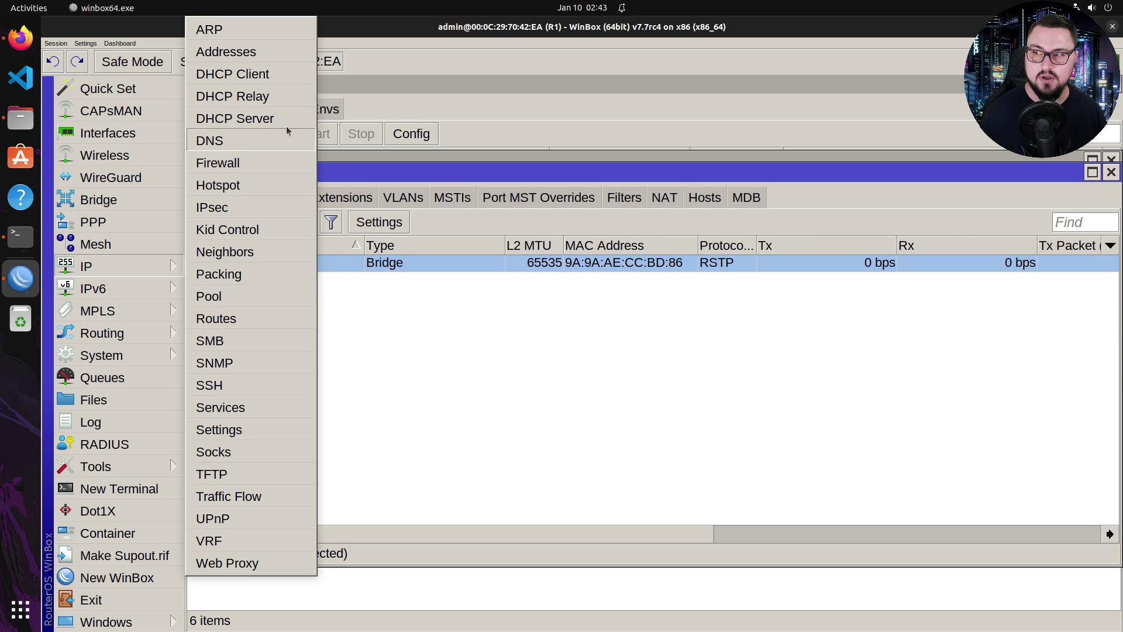
{"action": "left_click", "coordinate": [238, 55]}
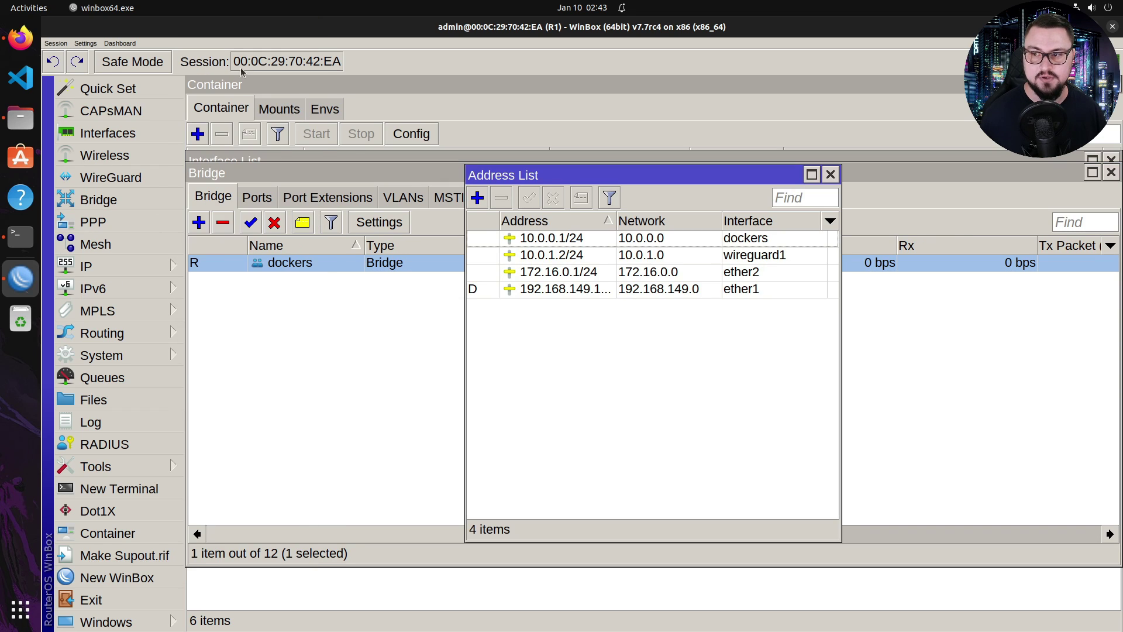
{"action": "left_click", "coordinate": [566, 240]}
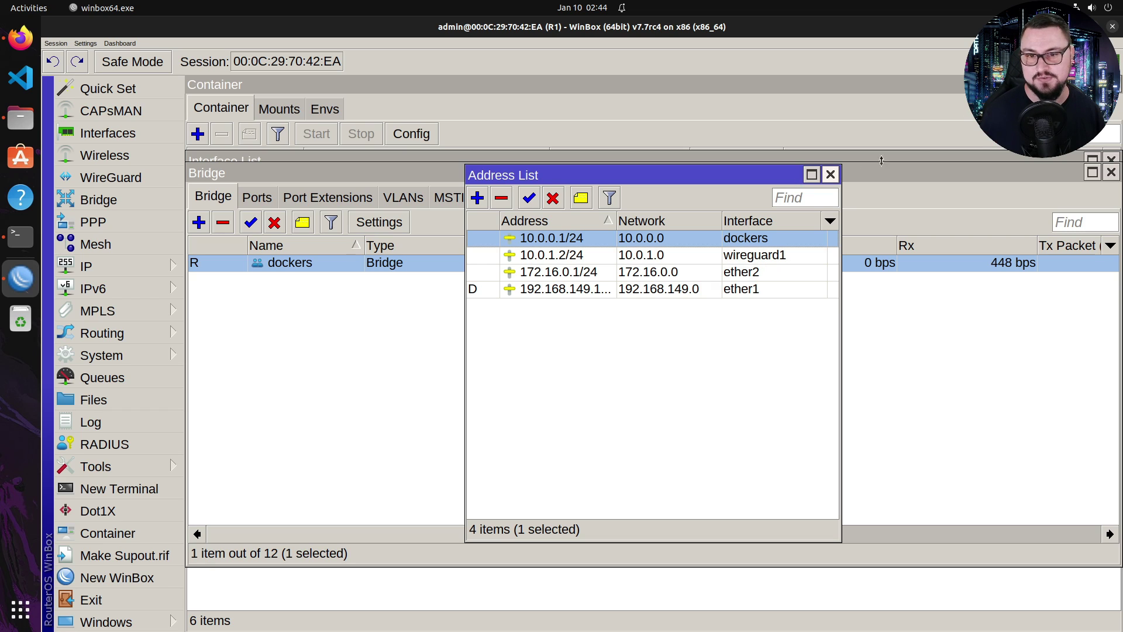
{"action": "left_click", "coordinate": [830, 175]}
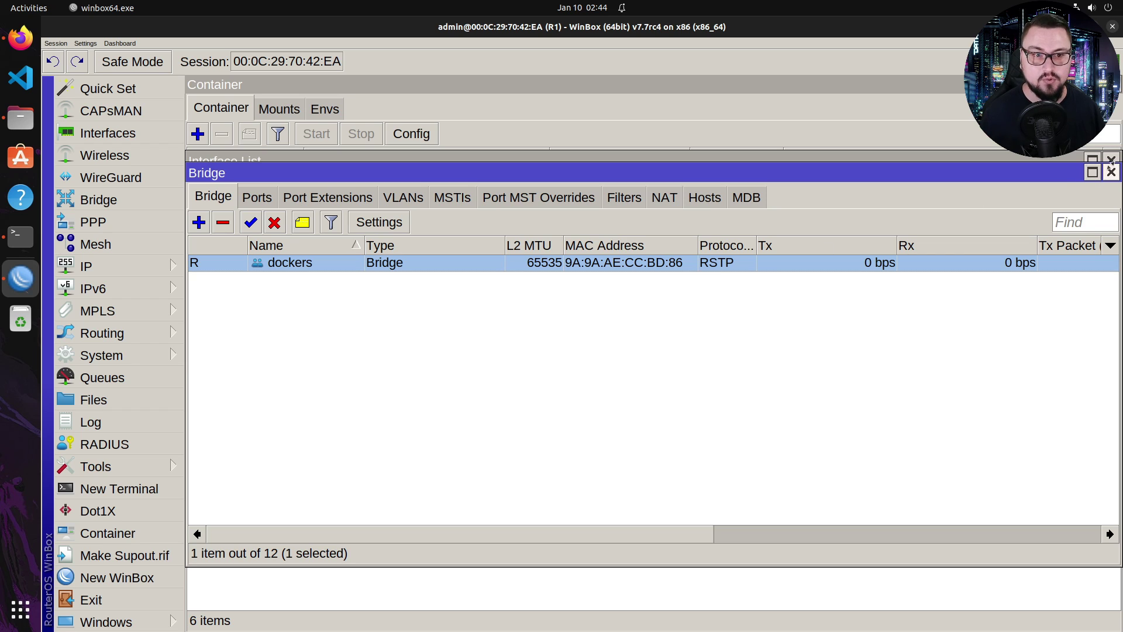
{"action": "left_click", "coordinate": [1111, 173]}
{"action": "left_click", "coordinate": [1111, 160]}
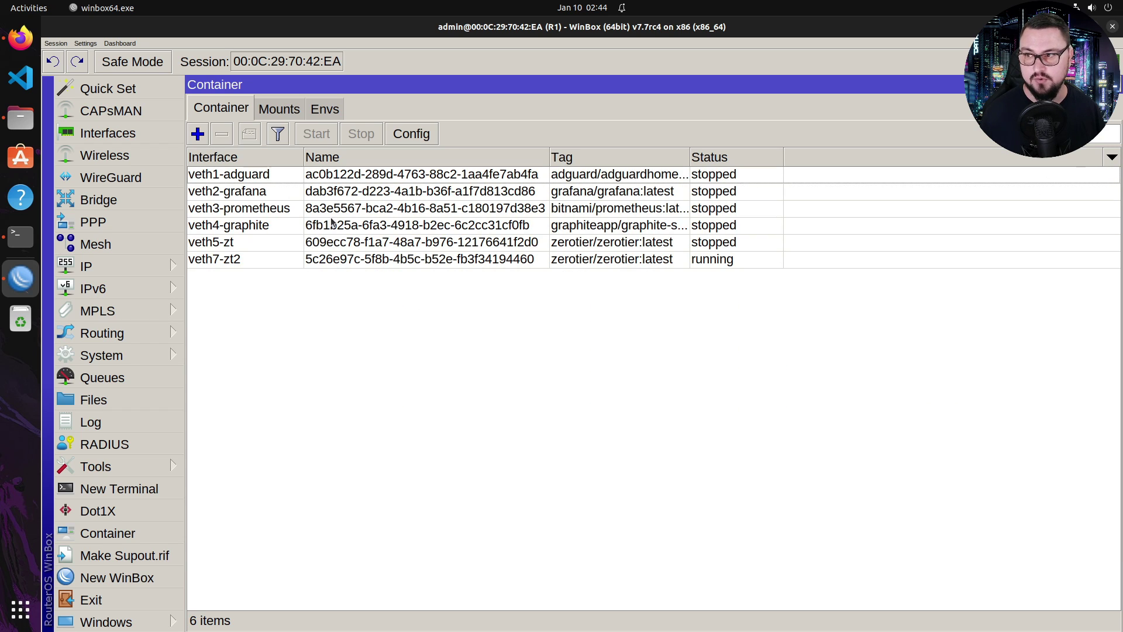
Examine the registry URL and temporary directory in the container configuration, and close it without changes.
{"action": "left_click", "coordinate": [398, 138]}
{"action": "left_click_drag", "start_coordinate": [618, 359], "coordinate": [602, 346]}
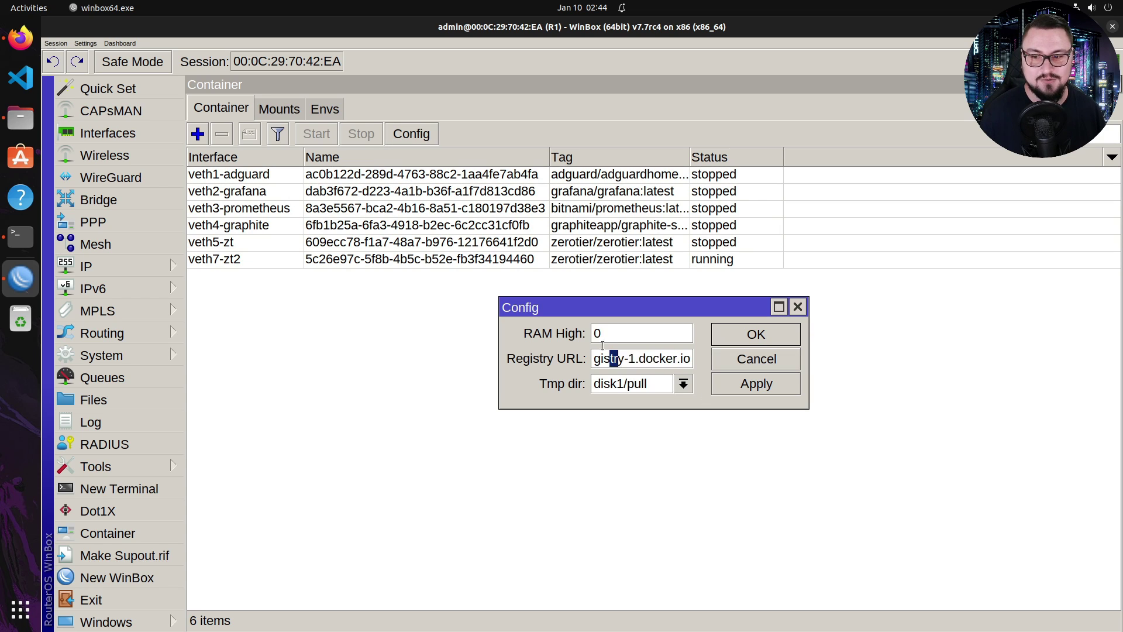
{"action": "left_click", "coordinate": [644, 360]}
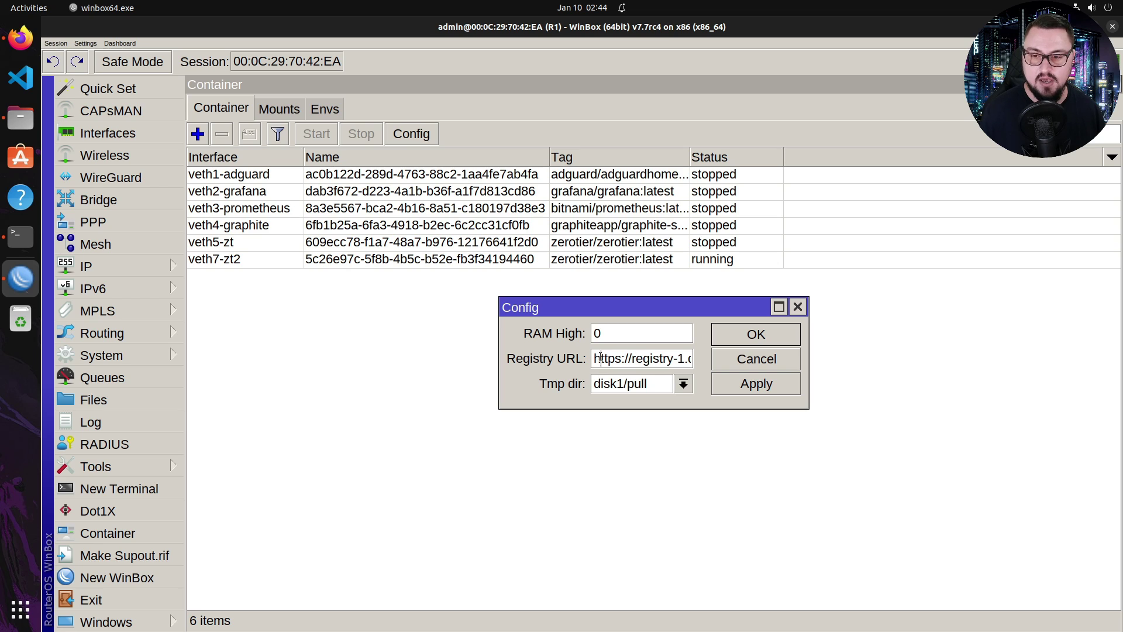
{"action": "left_click", "coordinate": [601, 357]}
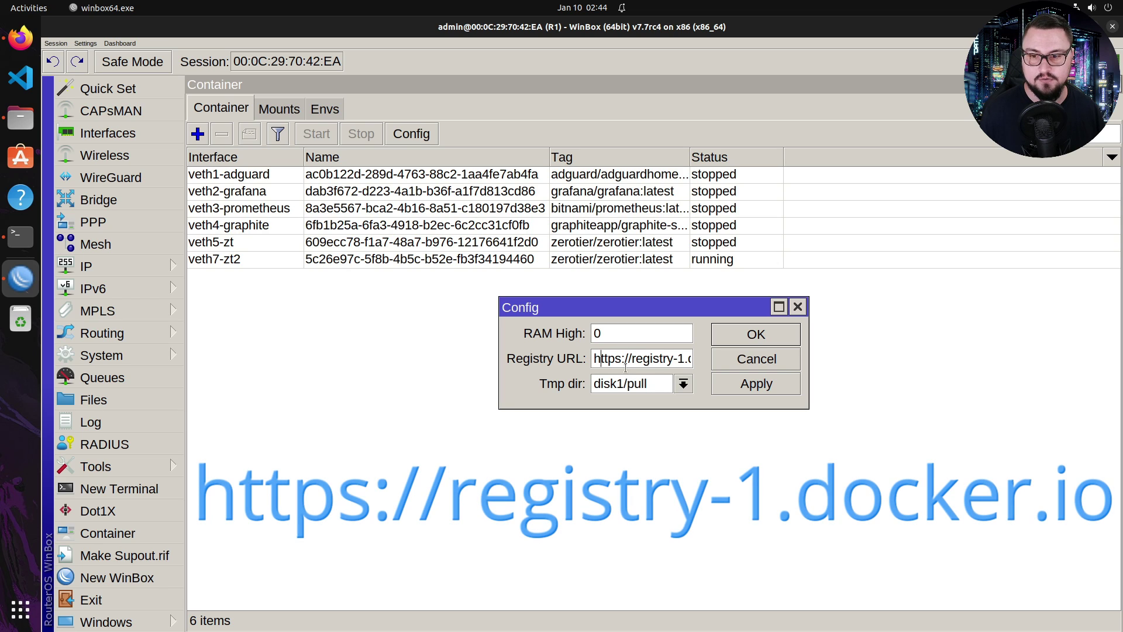
{"action": "left_click_drag", "start_coordinate": [634, 361], "coordinate": [694, 359]}
{"action": "left_click", "coordinate": [673, 359]}
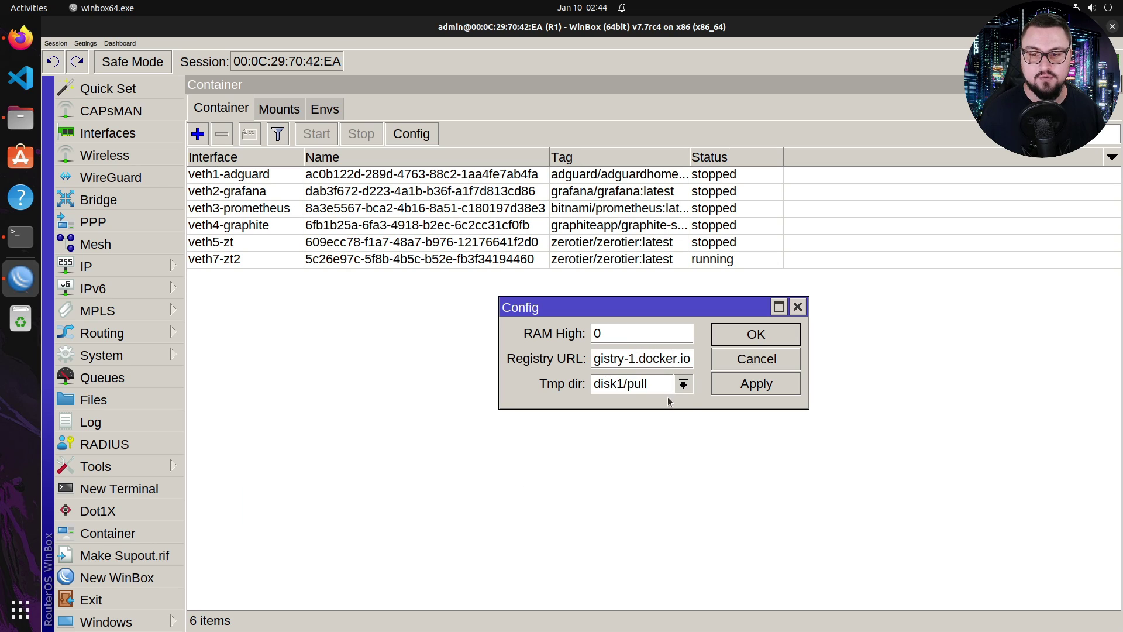
{"action": "left_click_drag", "start_coordinate": [665, 384], "coordinate": [572, 385]}
{"action": "left_click", "coordinate": [637, 379]}
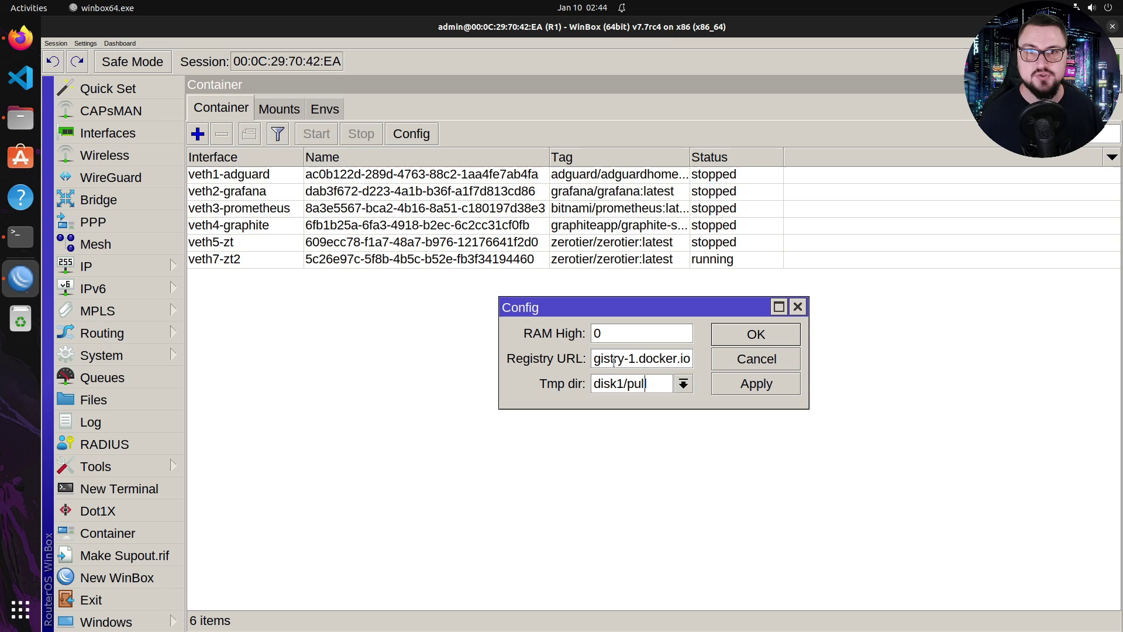
{"action": "triple_click", "coordinate": [670, 358]}
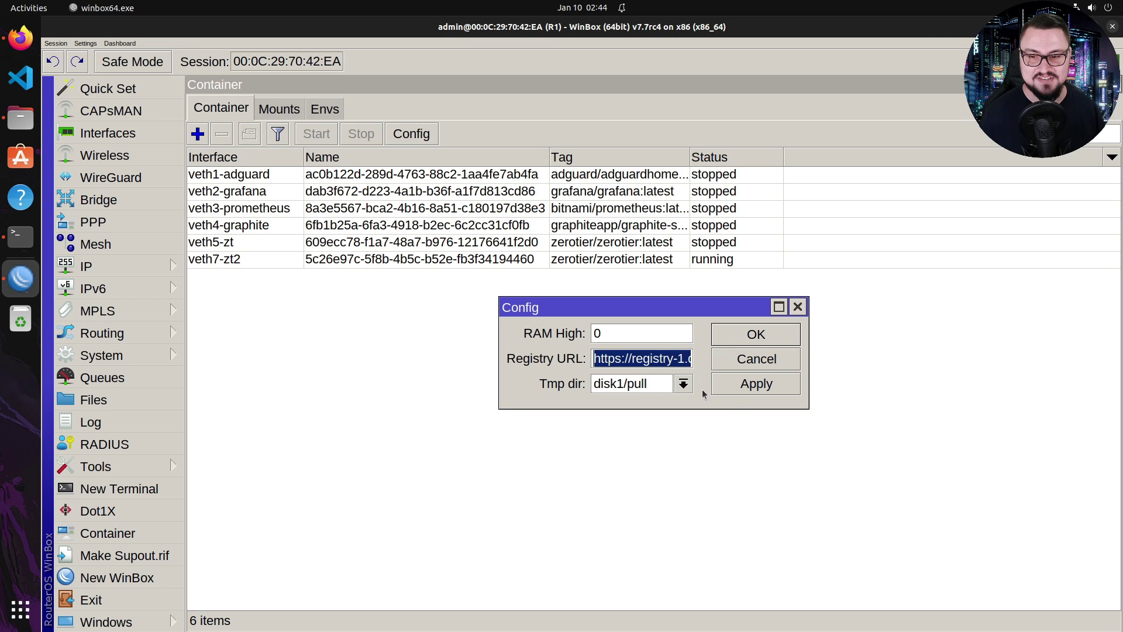
{"action": "left_click", "coordinate": [760, 360]}
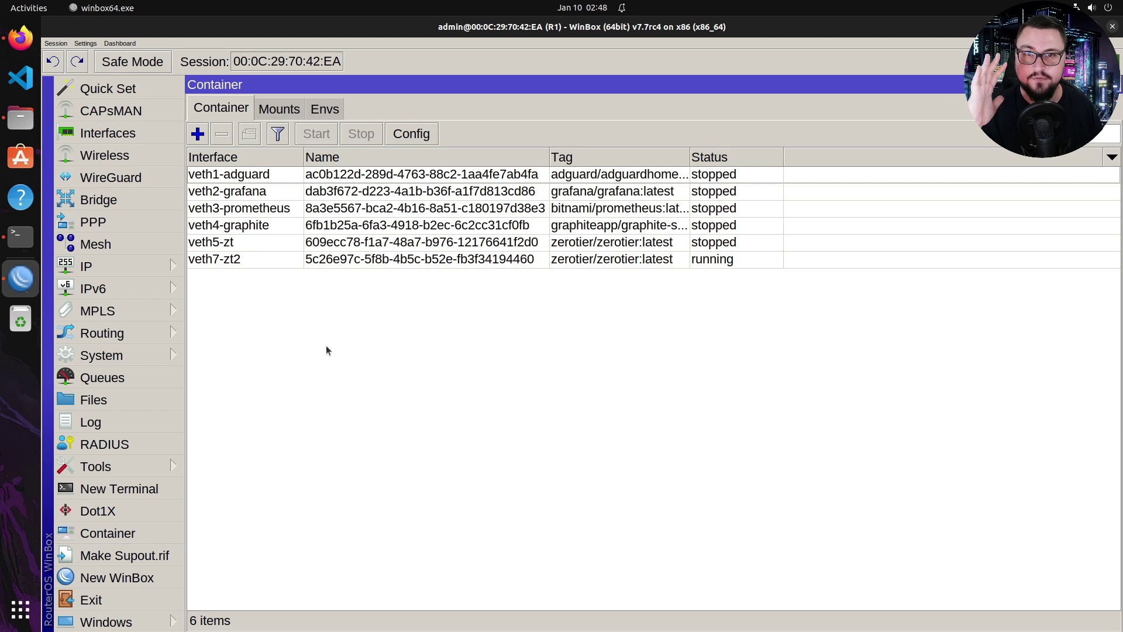
Create a container mount named kuma with source /disk1/kuma_data and destination /app/data, and save it.
{"action": "left_click", "coordinate": [275, 108]}
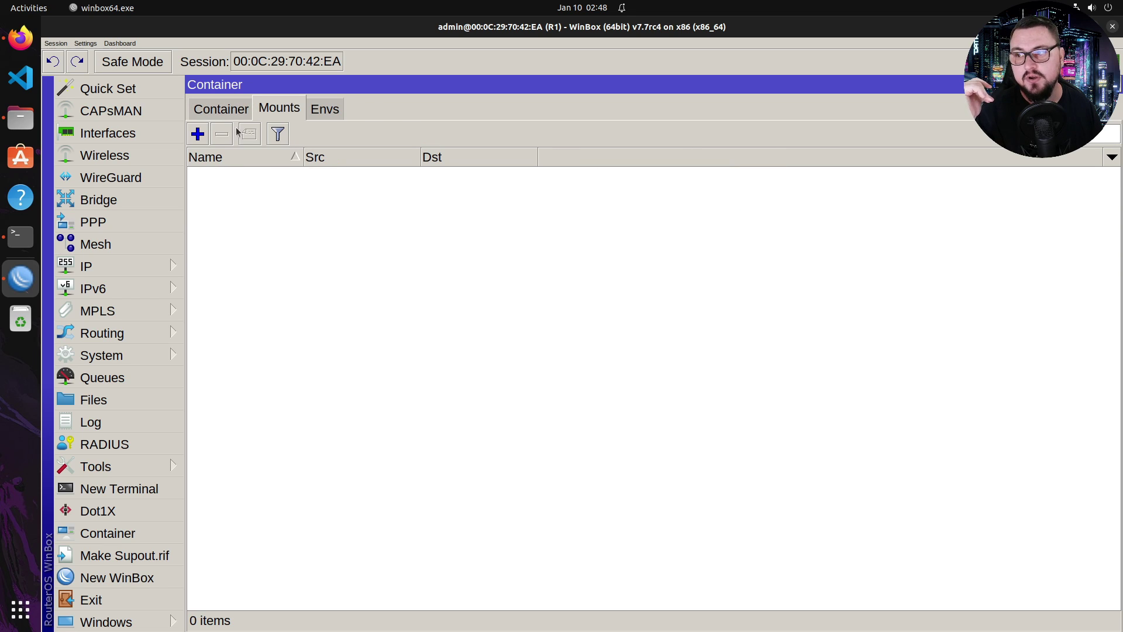
{"action": "left_click", "coordinate": [204, 136]}
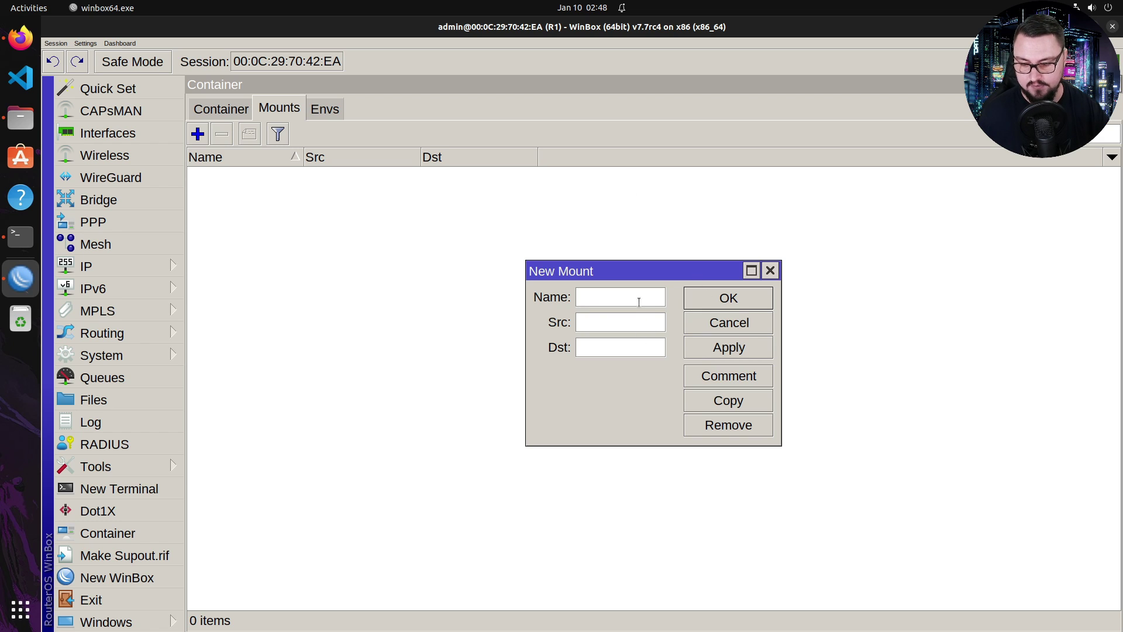
{"action": "type", "text": "kuma"}
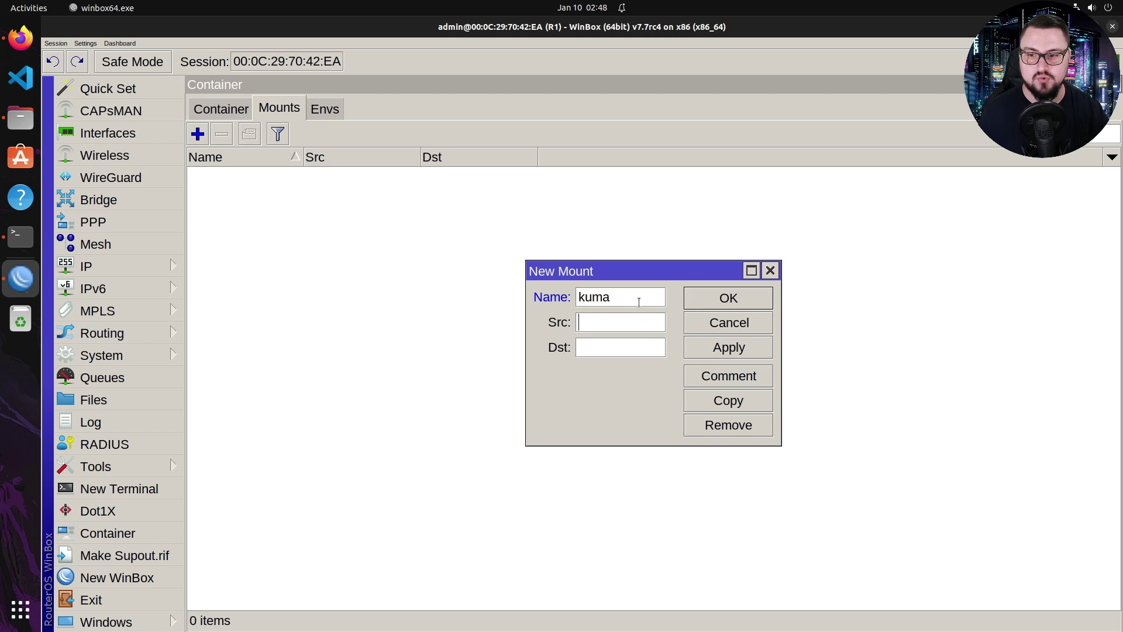
{"action": "type", "text": "/disk1/"}
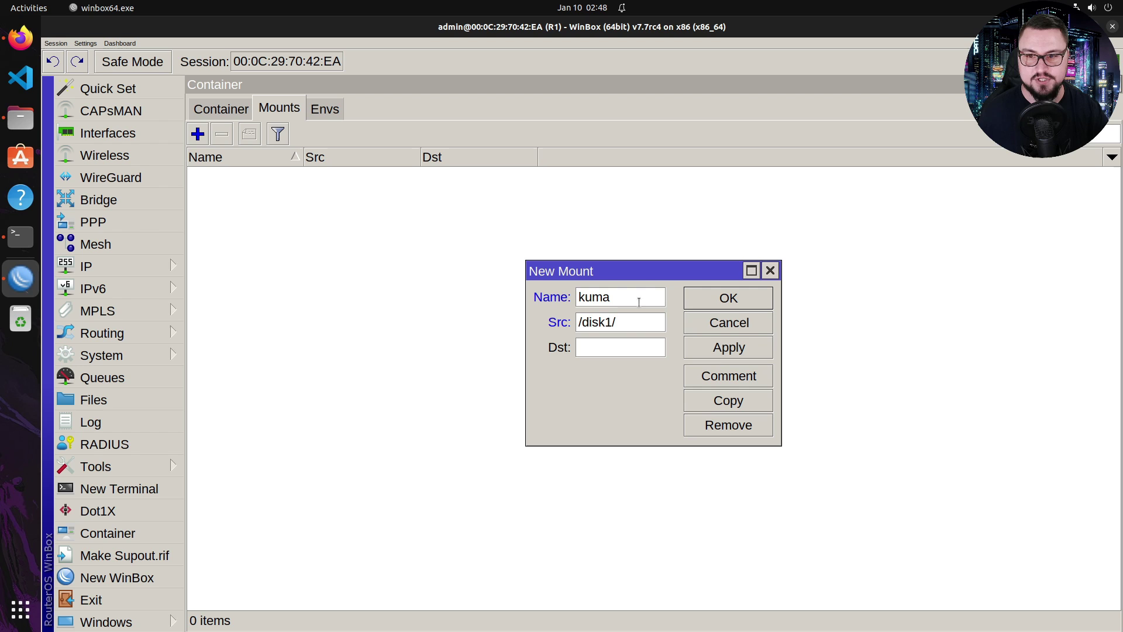
{"action": "type", "text": "kuma_data"}
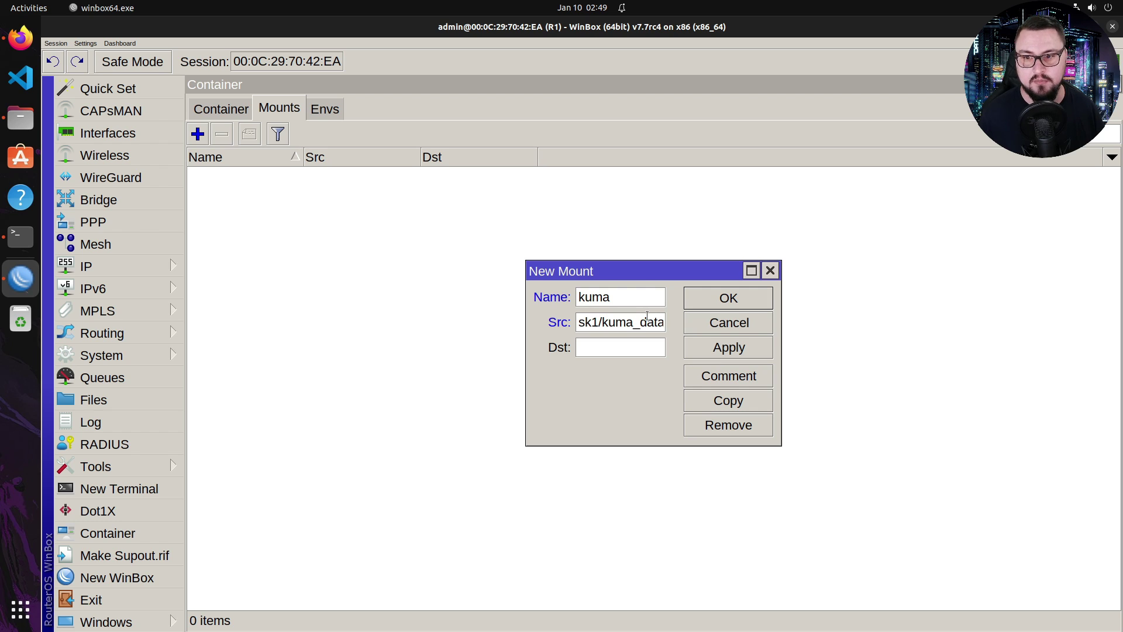
{"action": "double_click", "coordinate": [647, 320]}
{"action": "left_click", "coordinate": [629, 351]}
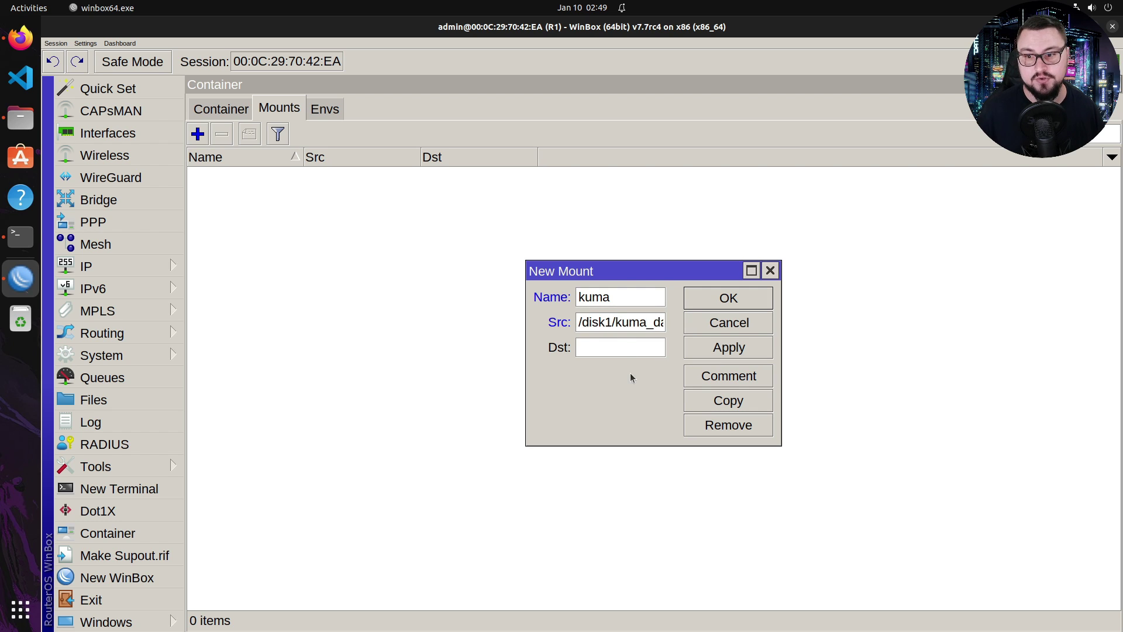
{"action": "type", "text": "/app"}
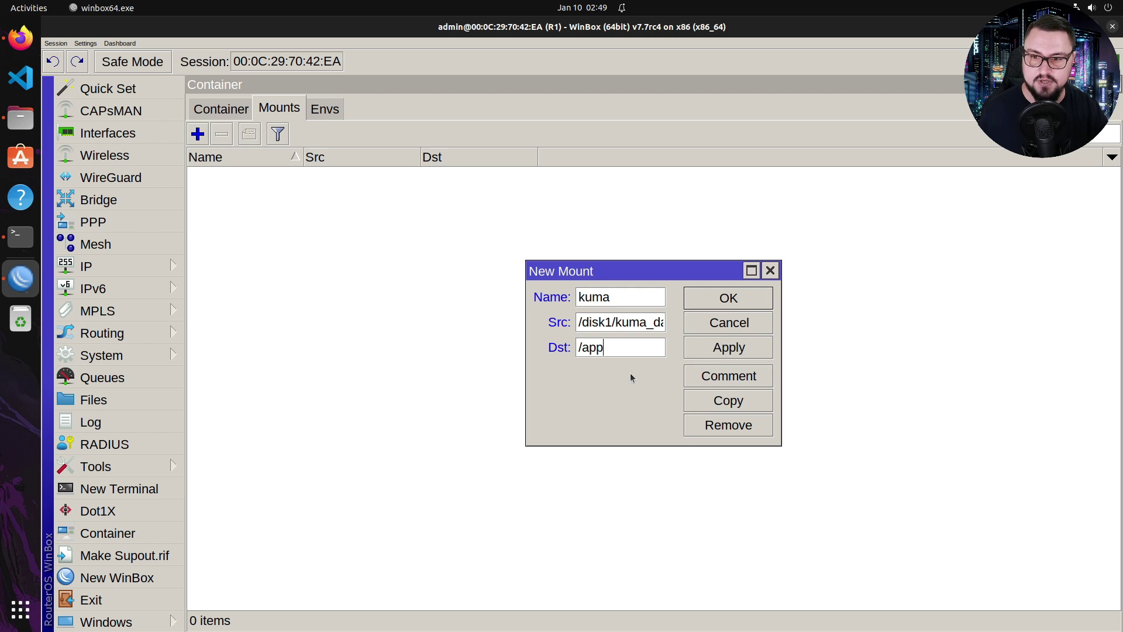
{"action": "type", "text": "/data"}
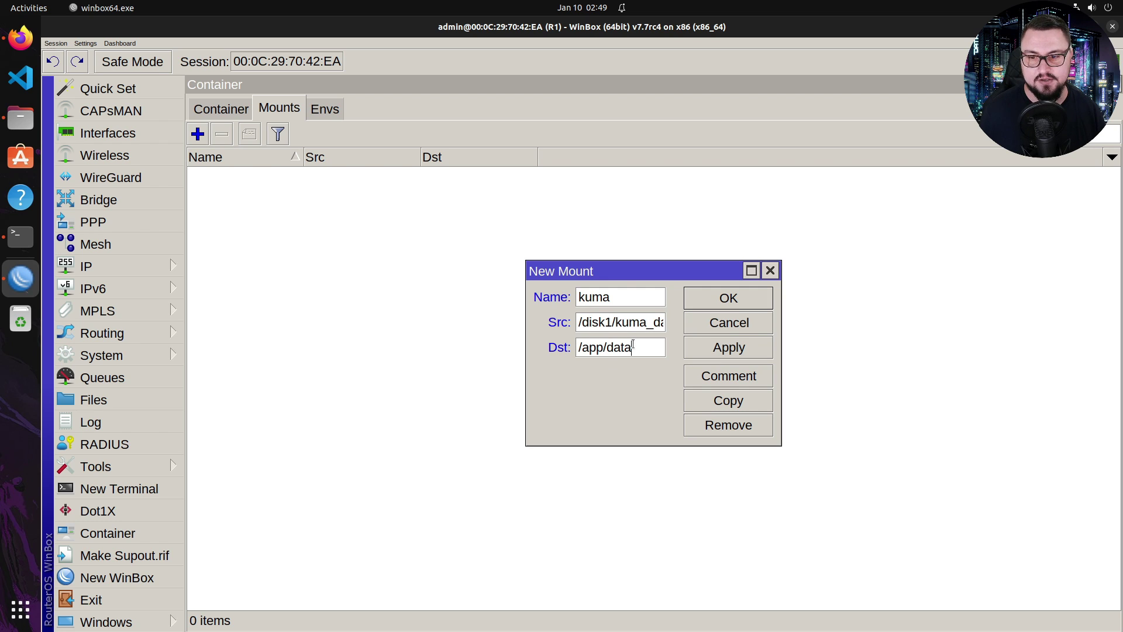
{"action": "left_click", "coordinate": [754, 351]}
{"action": "left_click", "coordinate": [735, 305]}
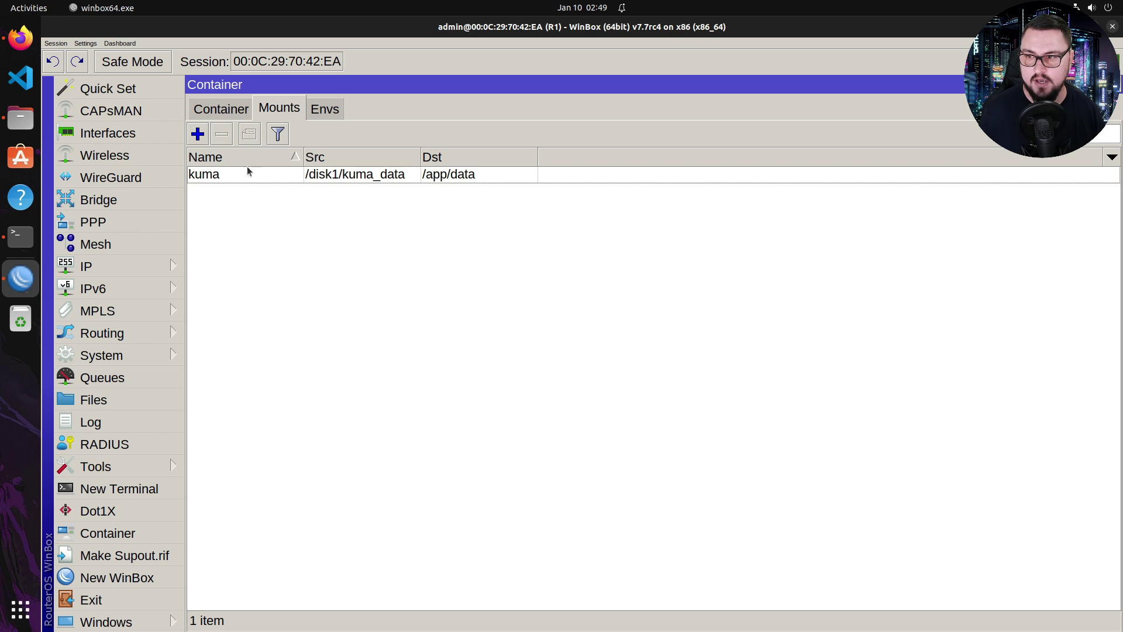
Start a new container, switch to Firefox, search Docker Hub for uptime-kuma and open the louislam/uptime-kuma image page.
{"action": "left_click", "coordinate": [231, 113]}
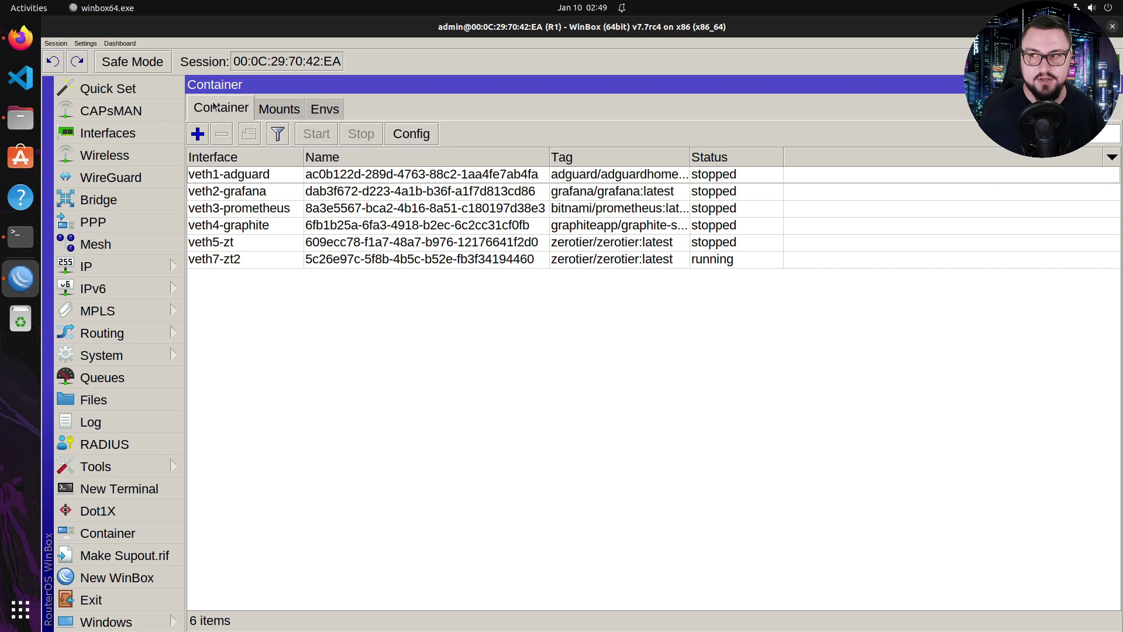
{"action": "left_click", "coordinate": [198, 134]}
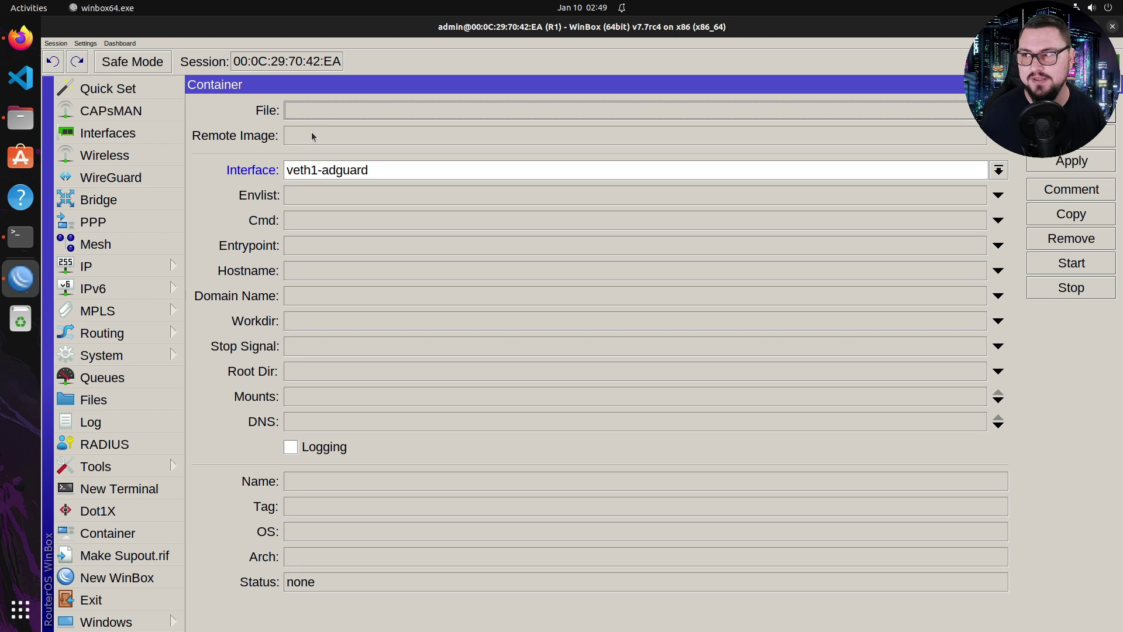
{"action": "left_click", "coordinate": [9, 41]}
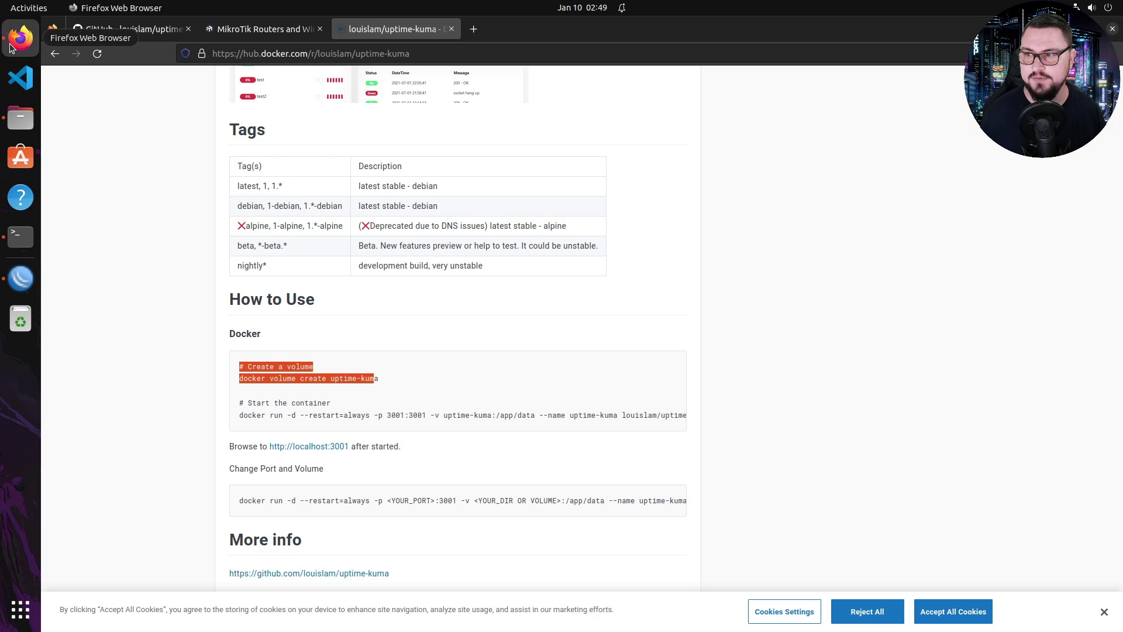
{"action": "scroll", "coordinate": [185, 150], "scroll_direction": "up", "scroll_amount": 8}
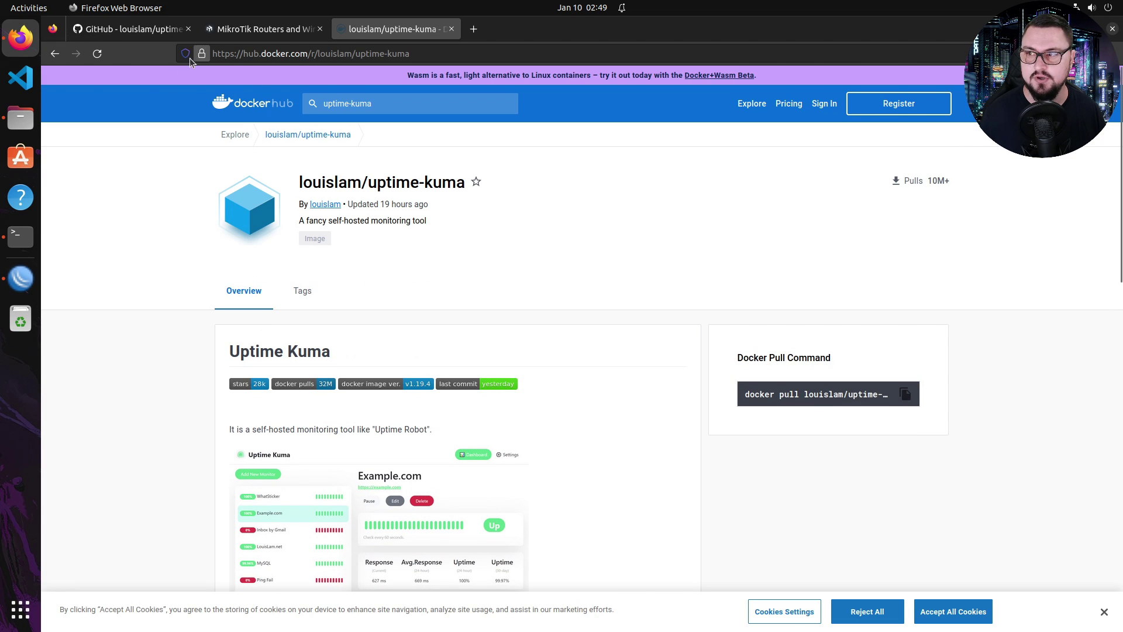
{"action": "left_click", "coordinate": [246, 106]}
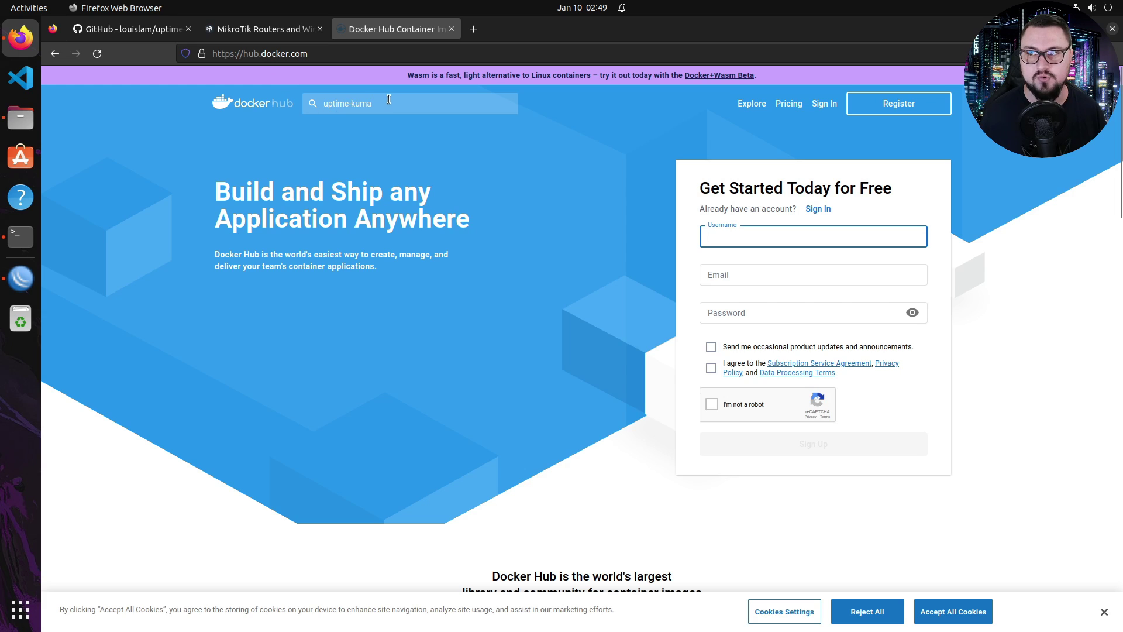
{"action": "left_click", "coordinate": [389, 99]}
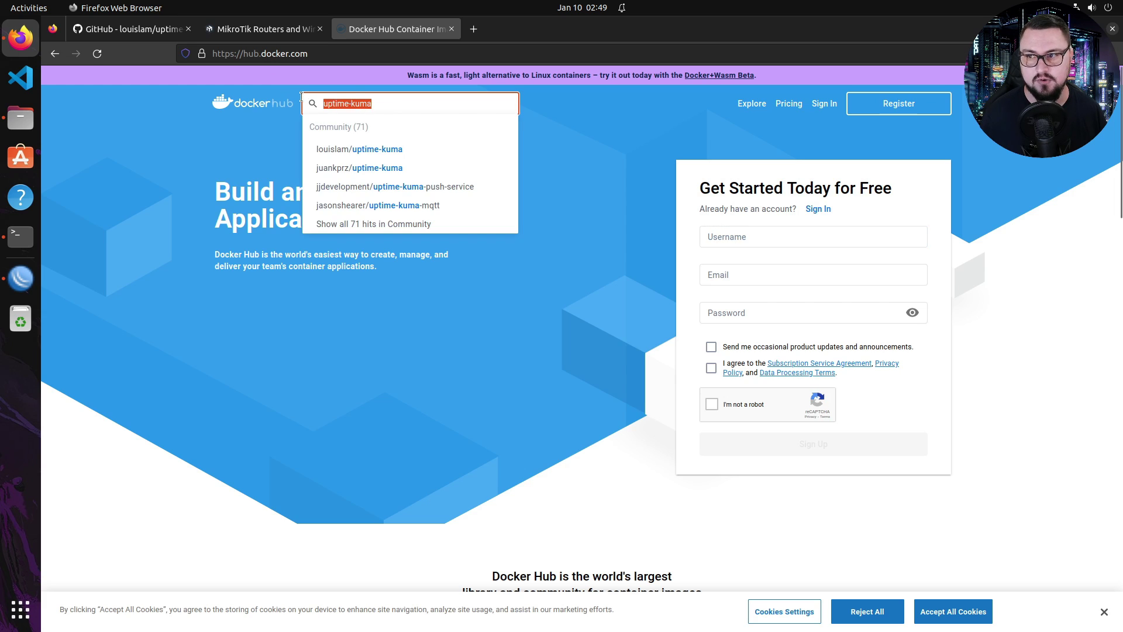
{"action": "key", "text": "Return"}
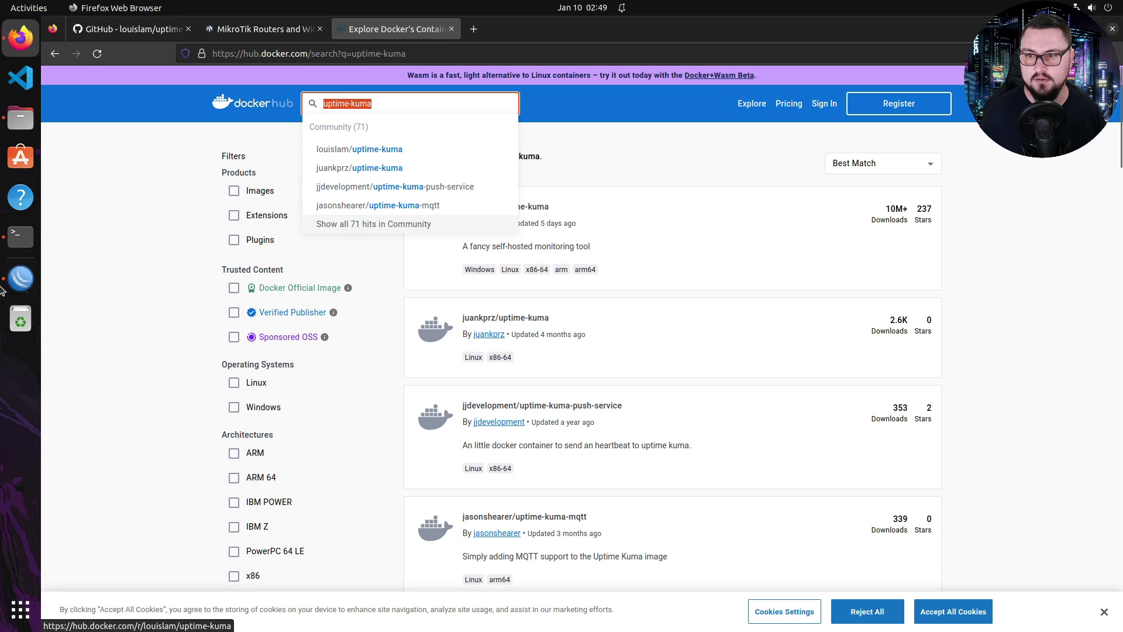
{"action": "left_click", "coordinate": [115, 292]}
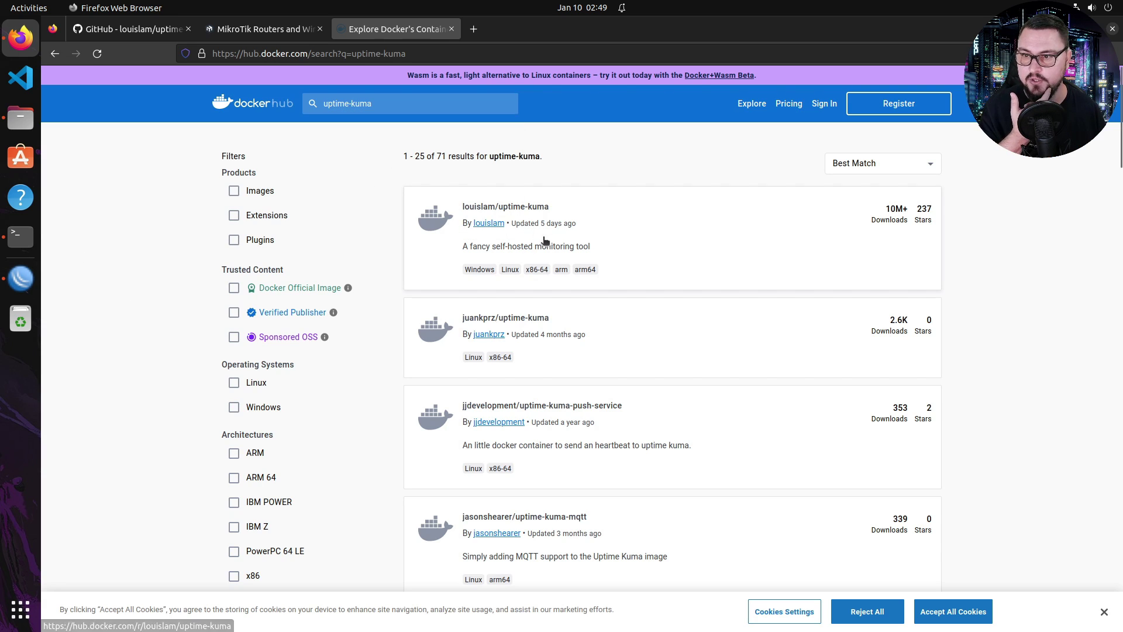
{"action": "left_click", "coordinate": [572, 228]}
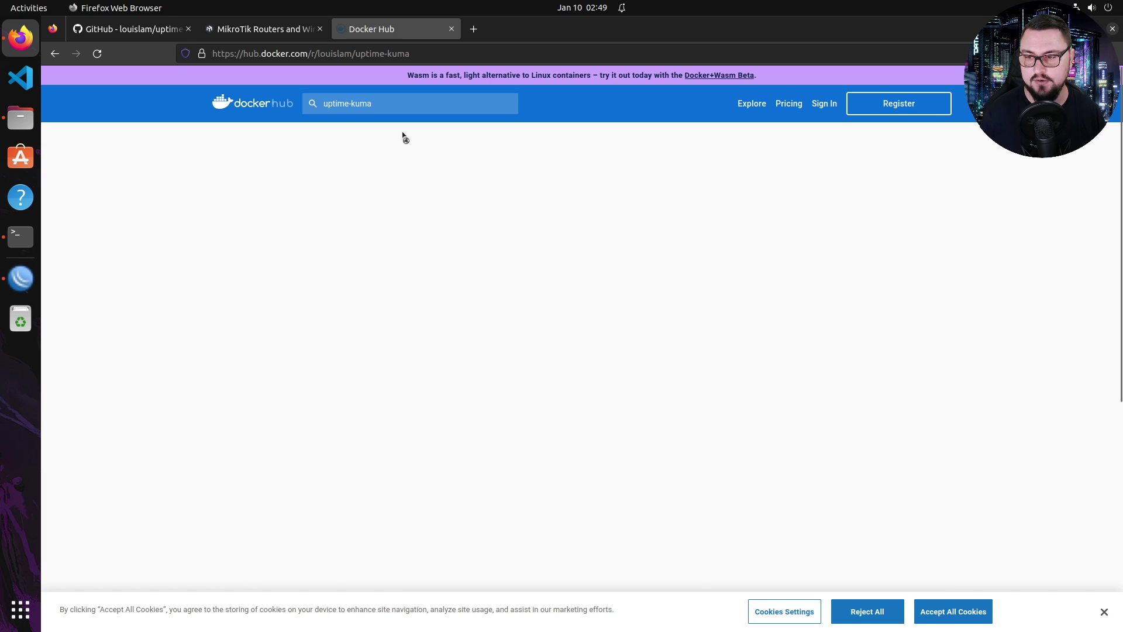
{"action": "scroll", "coordinate": [434, 187], "scroll_direction": "up", "scroll_amount": 2}
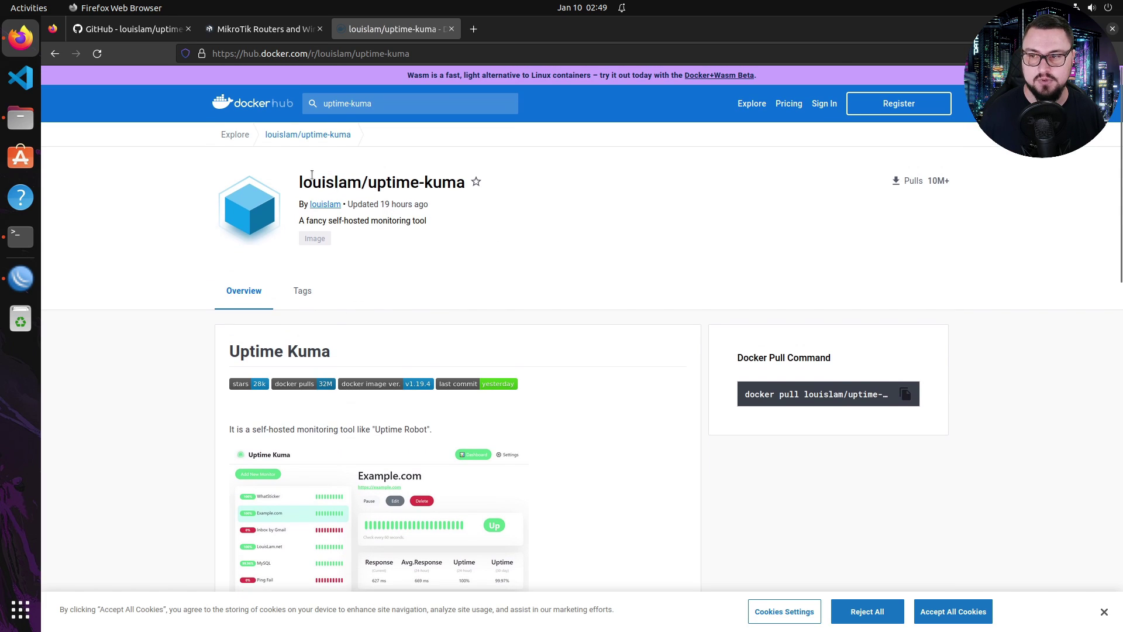
Copy the image name louislam/uptime-kuma, switch to WinBox, and set it as the new container's remote image with interface veth6-kuma.
{"action": "double_click", "coordinate": [319, 186]}
{"action": "triple_click", "coordinate": [365, 188]}
{"action": "key", "text": "ctrl+c"}
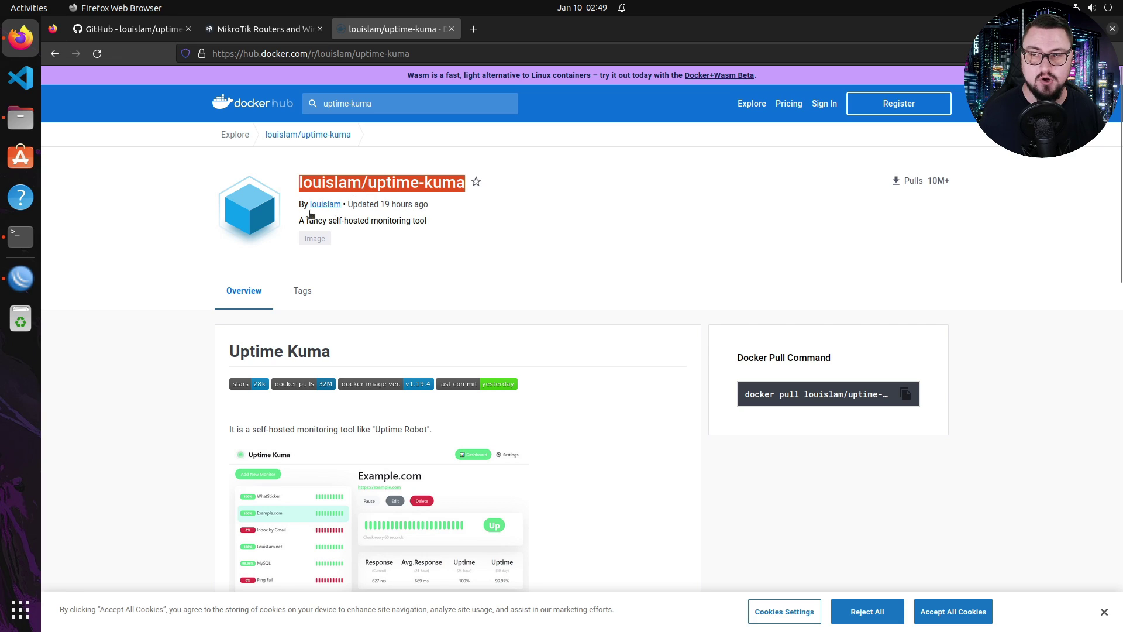
{"action": "left_click", "coordinate": [8, 275]}
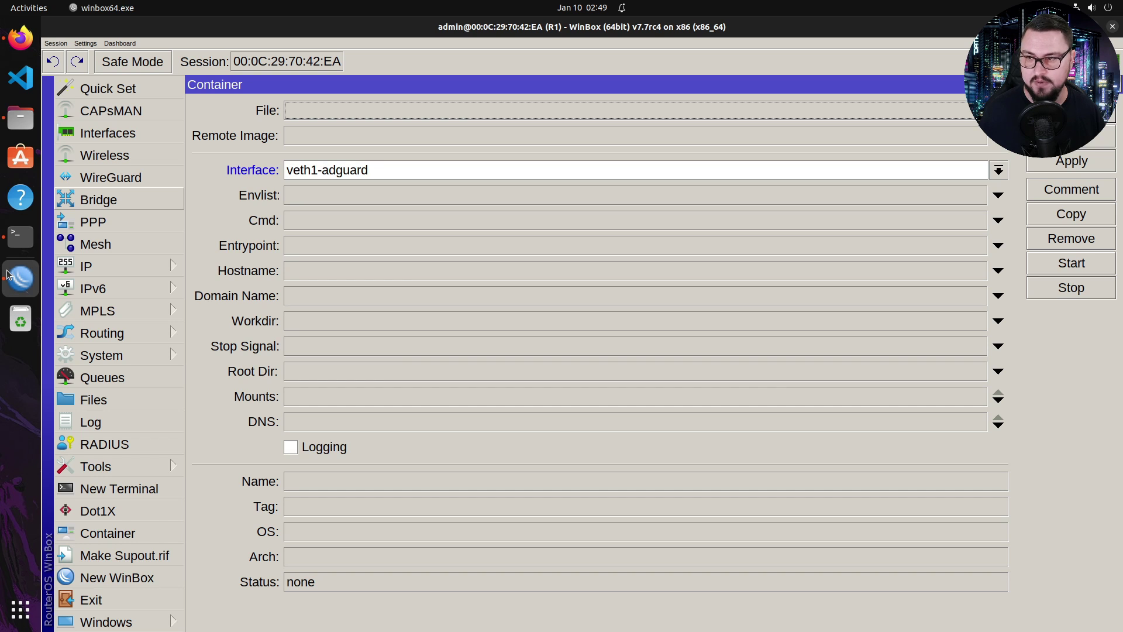
{"action": "left_click", "coordinate": [303, 141]}
{"action": "key", "text": "ctrl+v"}
{"action": "left_click", "coordinate": [315, 171]}
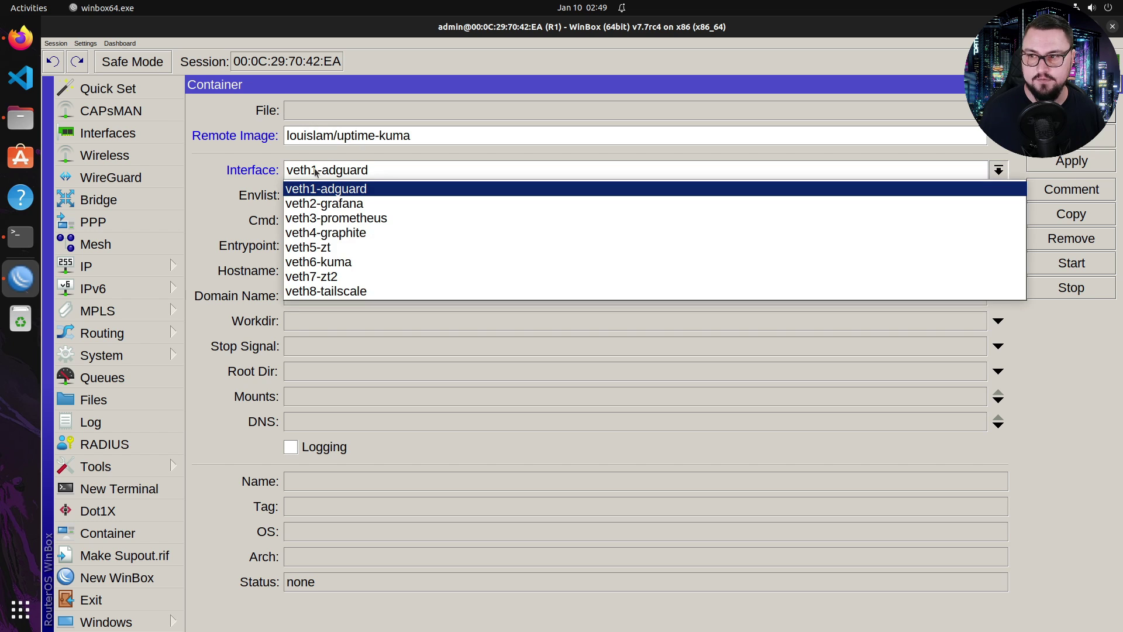
{"action": "left_click", "coordinate": [362, 263]}
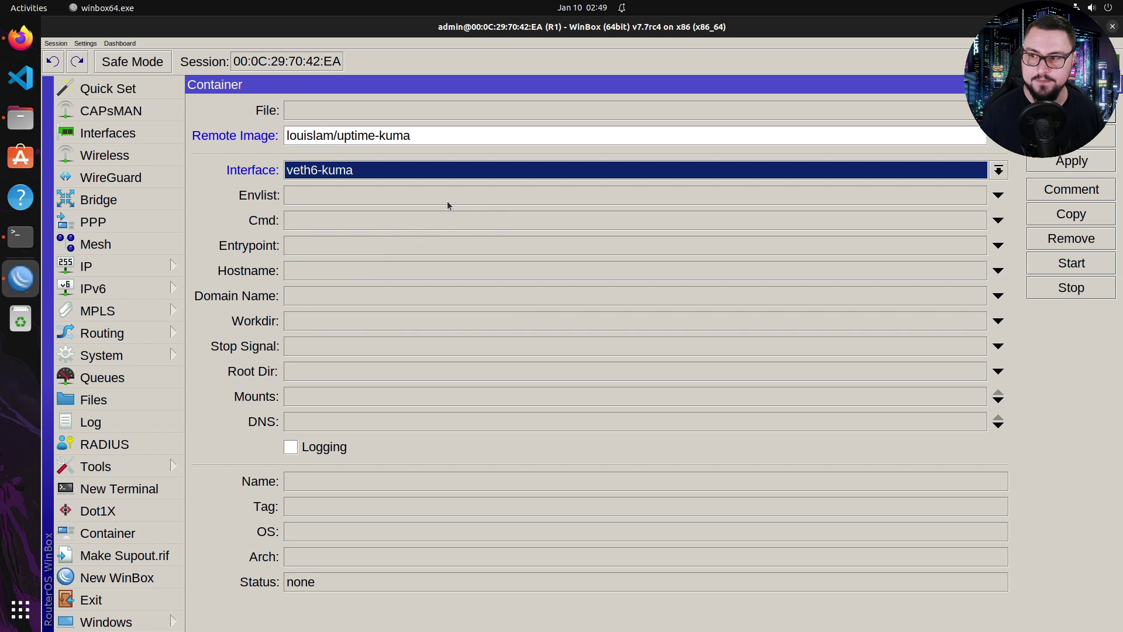
Set the new container's root directory to disk1/kuma, without a leading slash.
{"action": "left_click", "coordinate": [370, 378]}
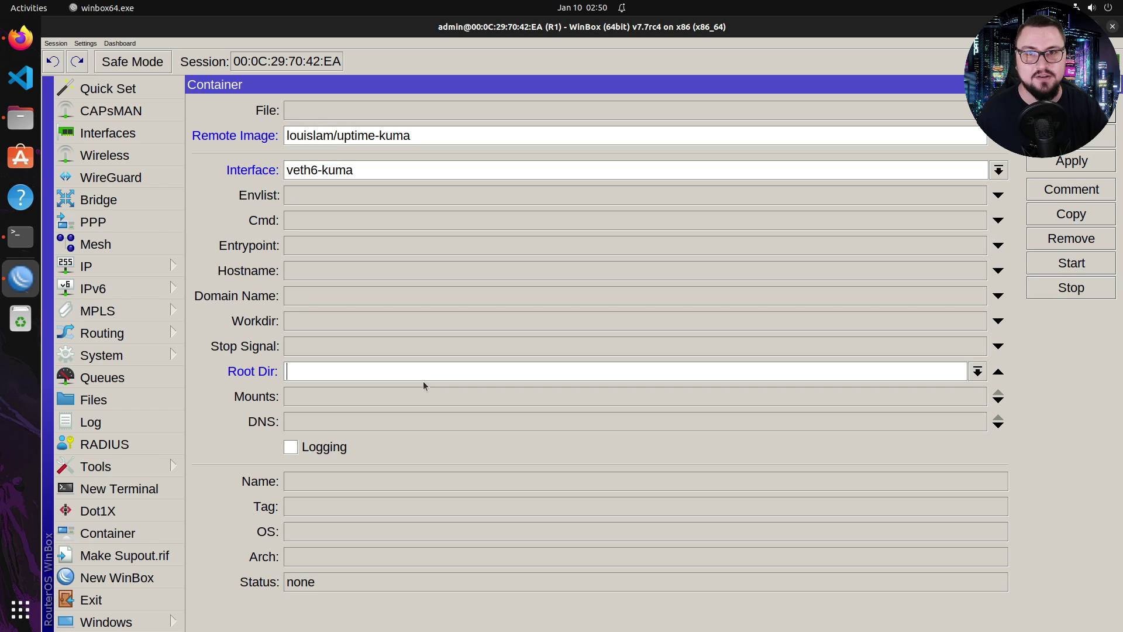
{"action": "type", "text": "/disk1"}
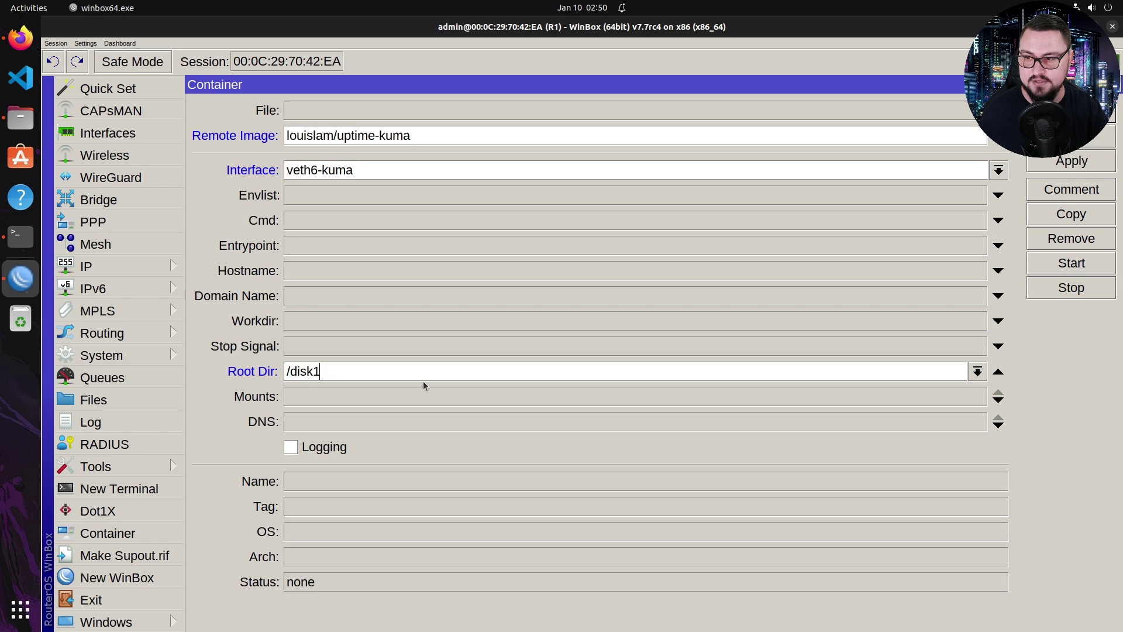
{"action": "type", "text": "/"}
{"action": "key", "text": "Home"}
{"action": "key", "text": "Delete"}
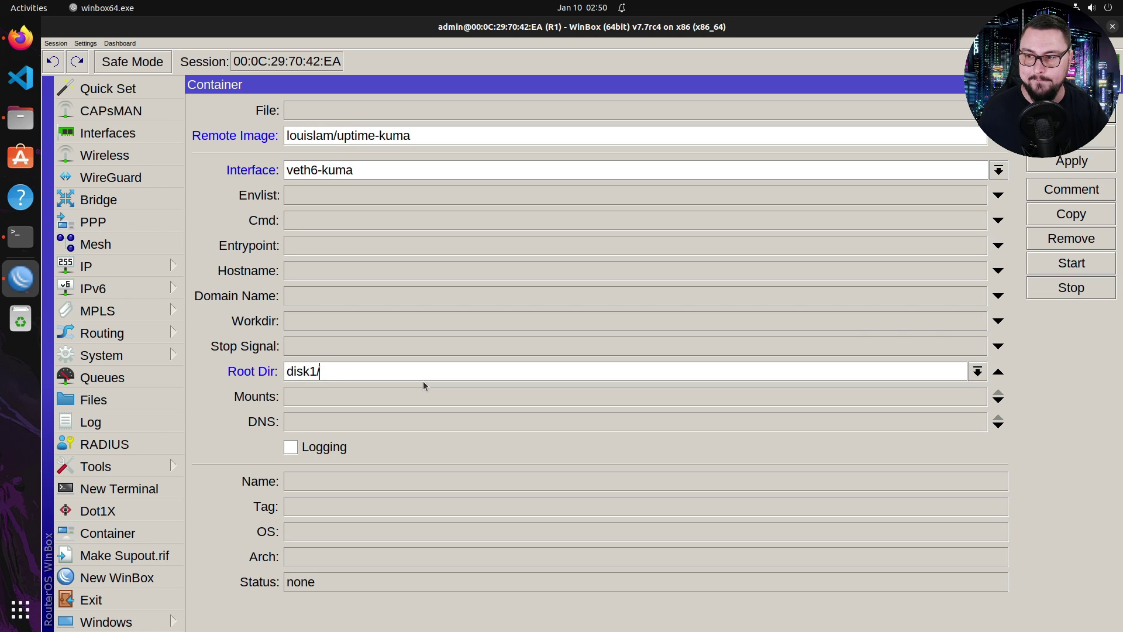
{"action": "key", "text": "End"}
{"action": "type", "text": "kuma"}
{"action": "key", "text": "Tab"}
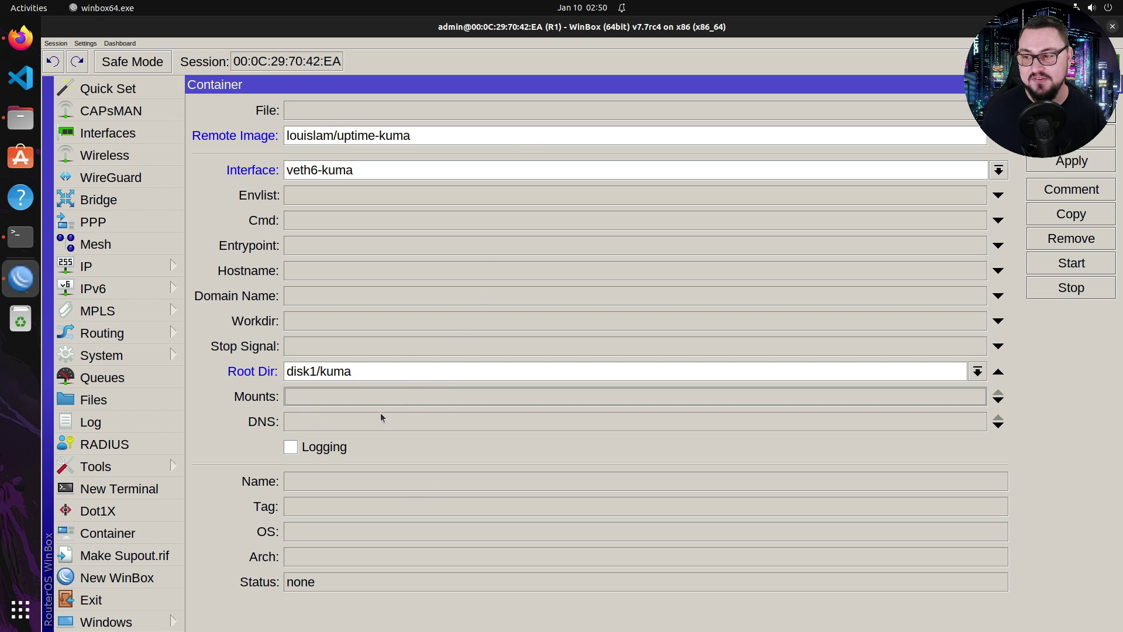
Assign the kuma mount to the container, enable logging, and apply the settings to create it.
{"action": "left_click", "coordinate": [475, 398]}
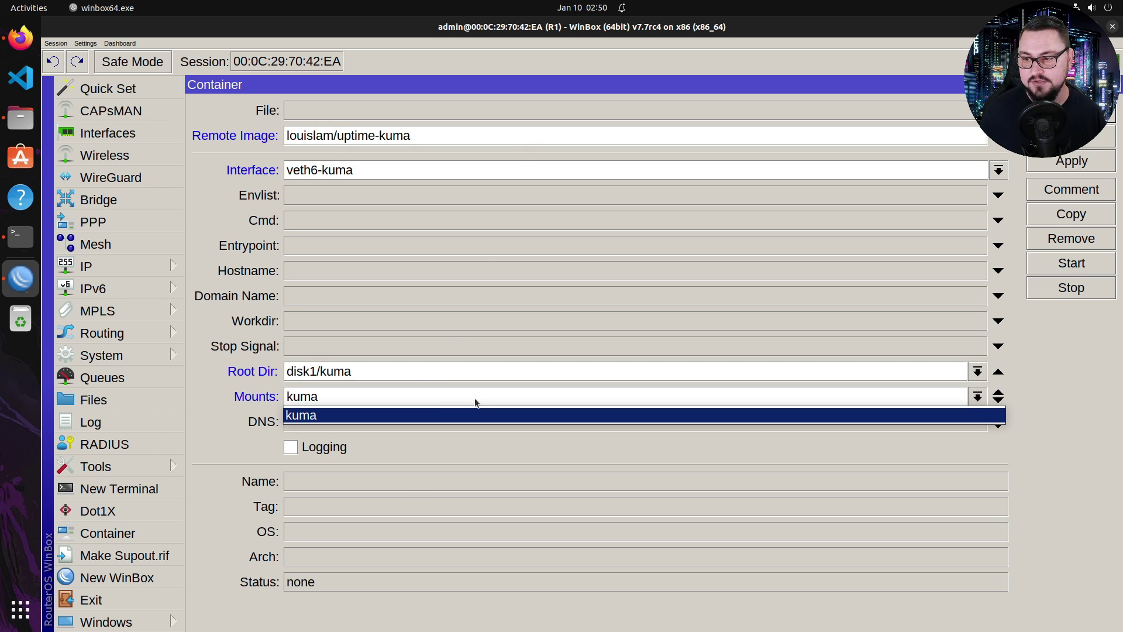
{"action": "left_click", "coordinate": [440, 415]}
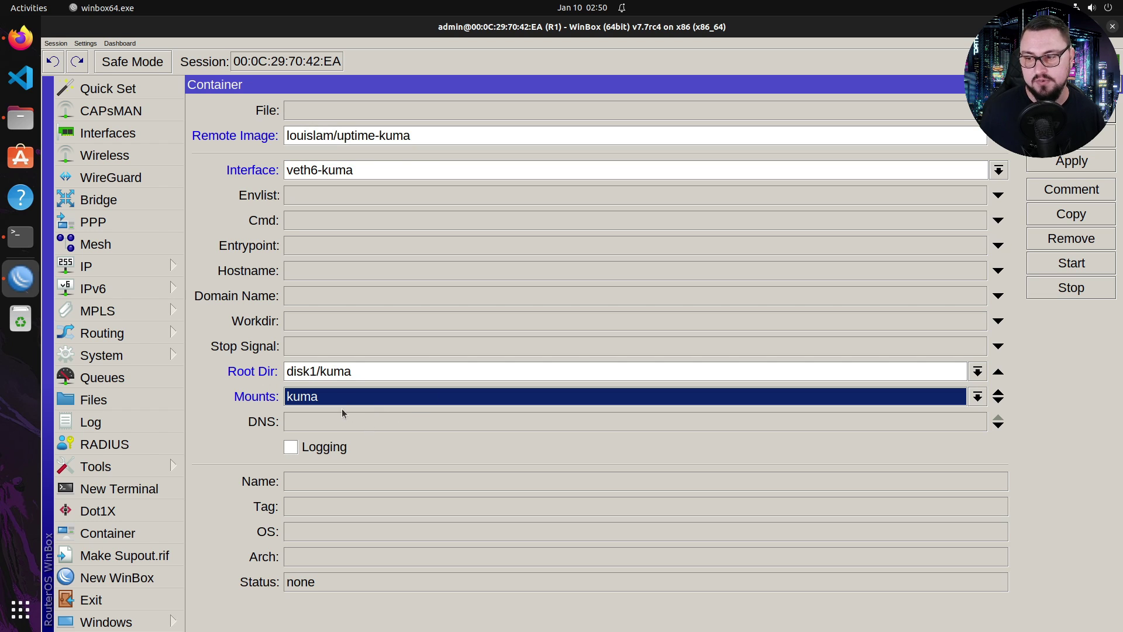
{"action": "left_click", "coordinate": [292, 447]}
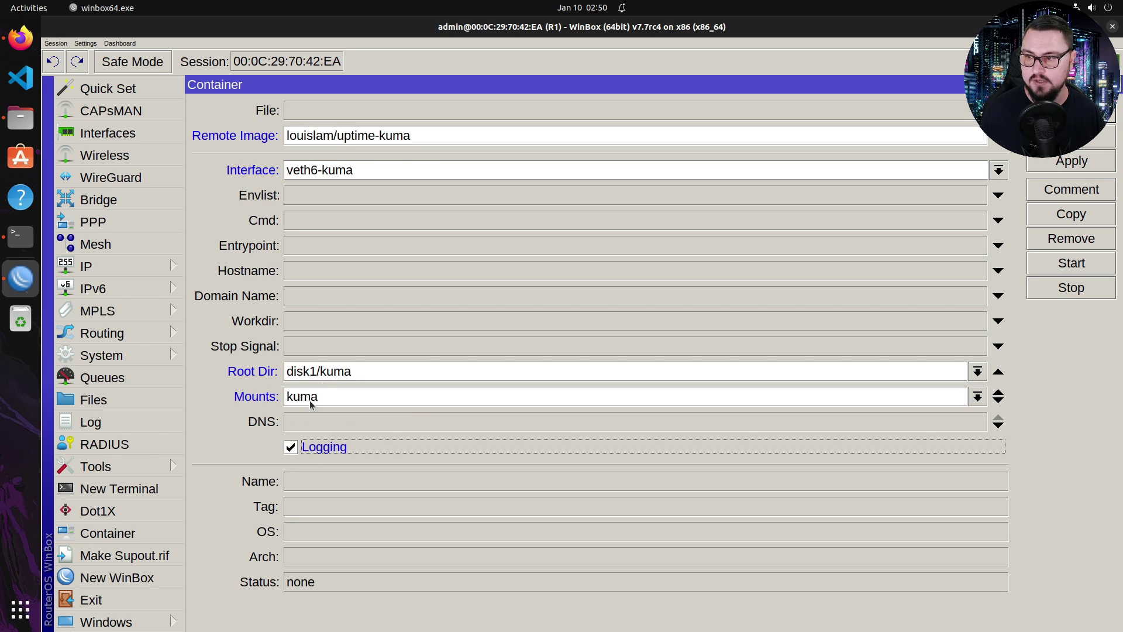
{"action": "left_click", "coordinate": [1072, 161]}
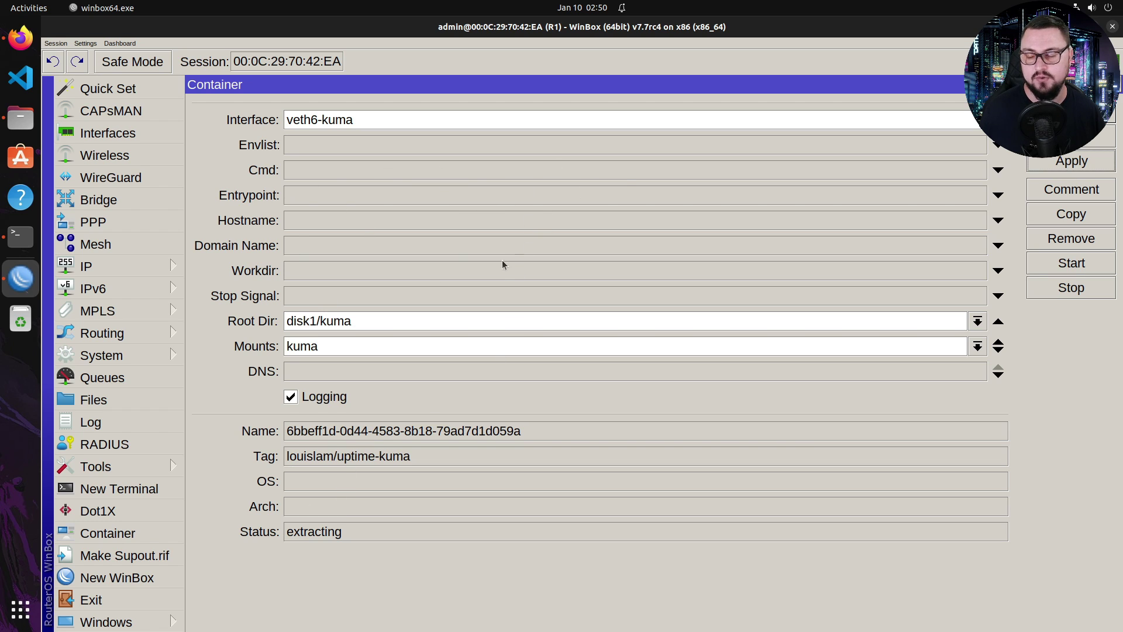
Check the new container's extraction status and architecture in its details.
{"action": "left_click_drag", "start_coordinate": [287, 532], "coordinate": [335, 532]}
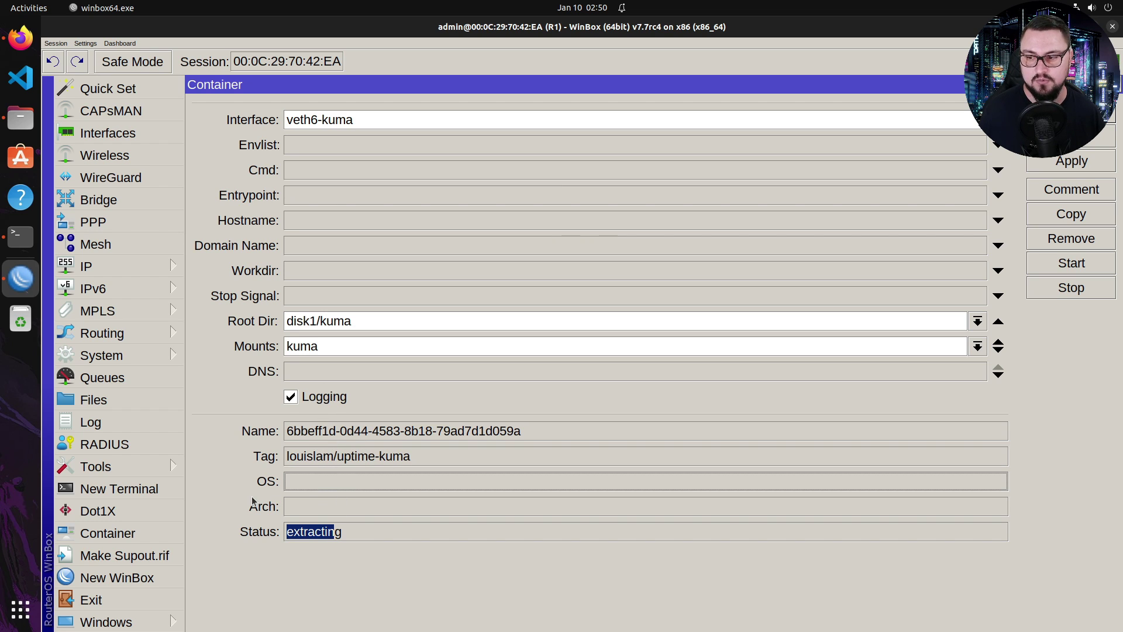
{"action": "left_click", "coordinate": [545, 531]}
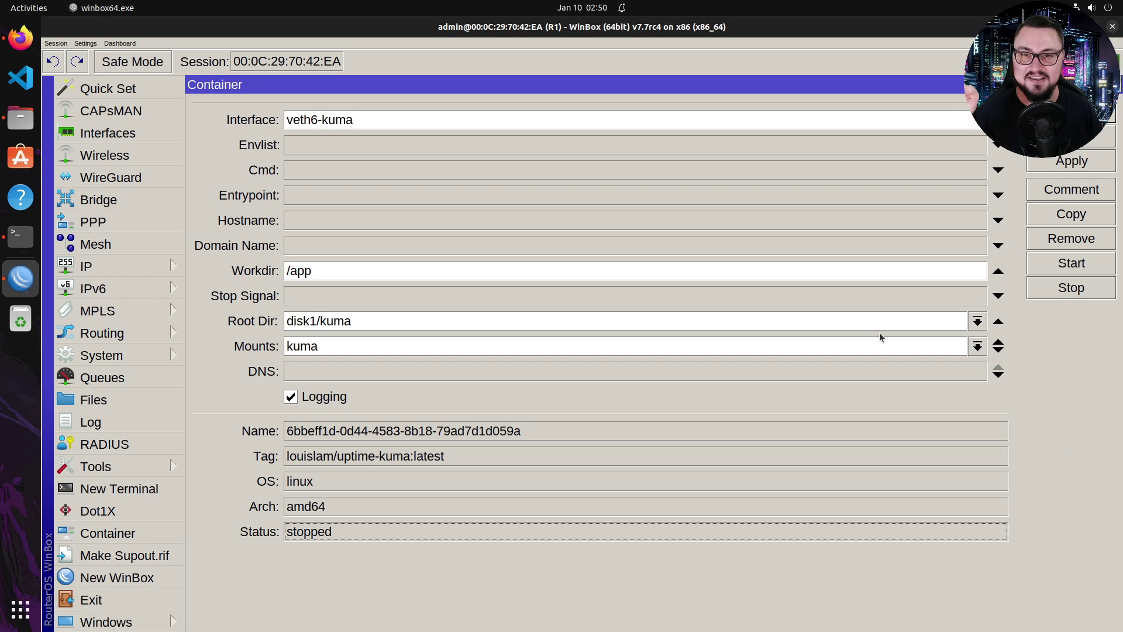
{"action": "double_click", "coordinate": [348, 530]}
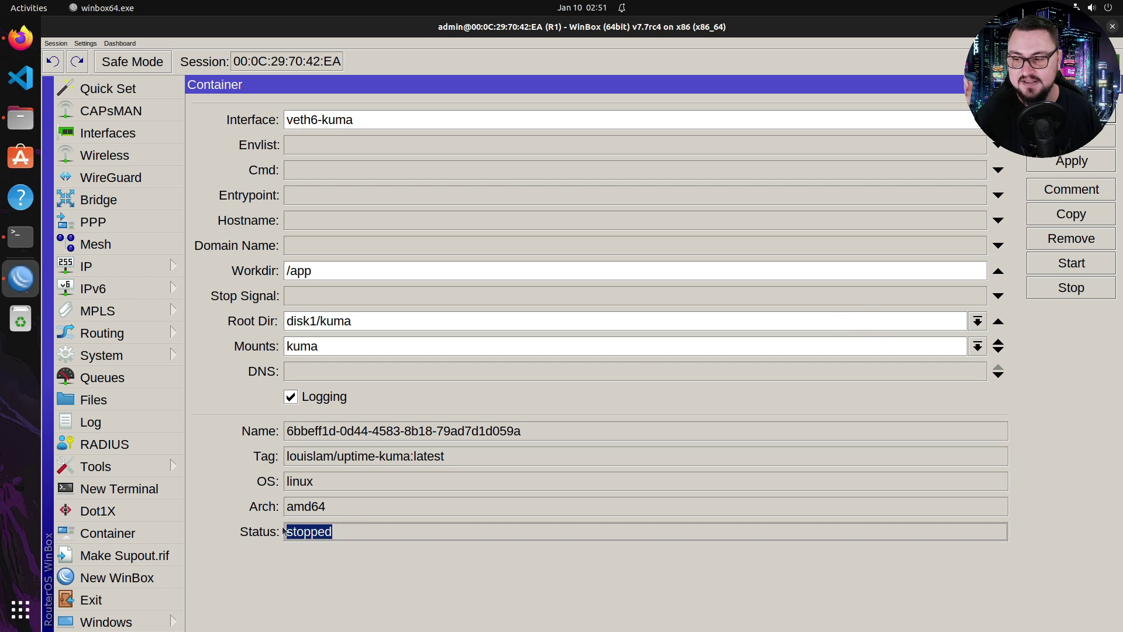
{"action": "left_click", "coordinate": [328, 508]}
{"action": "double_click", "coordinate": [329, 507]}
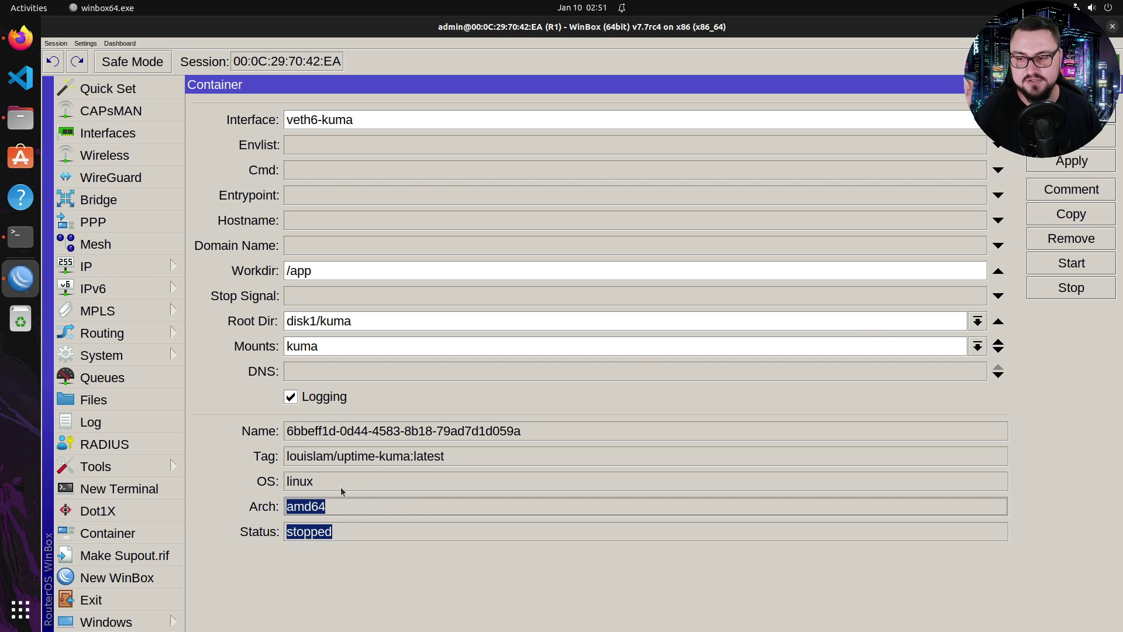
Try to start the Uptime Kuma container and check its status in the container details.
{"action": "double_click", "coordinate": [300, 481]}
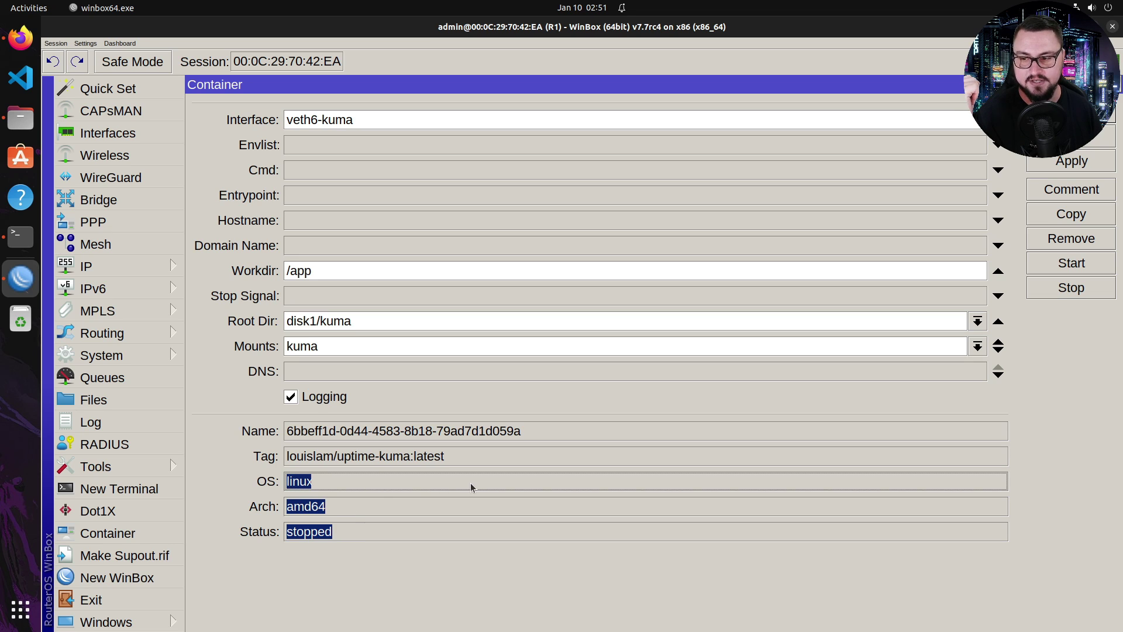
{"action": "left_click", "coordinate": [411, 530]}
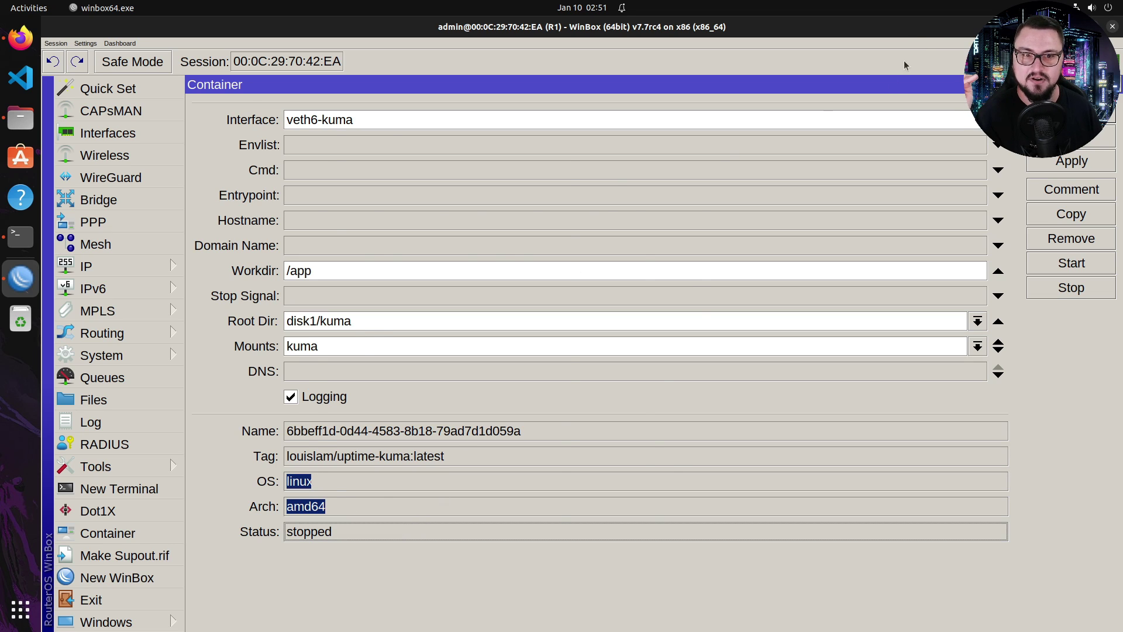
{"action": "left_click", "coordinate": [1091, 84]}
{"action": "double_click", "coordinate": [428, 319]}
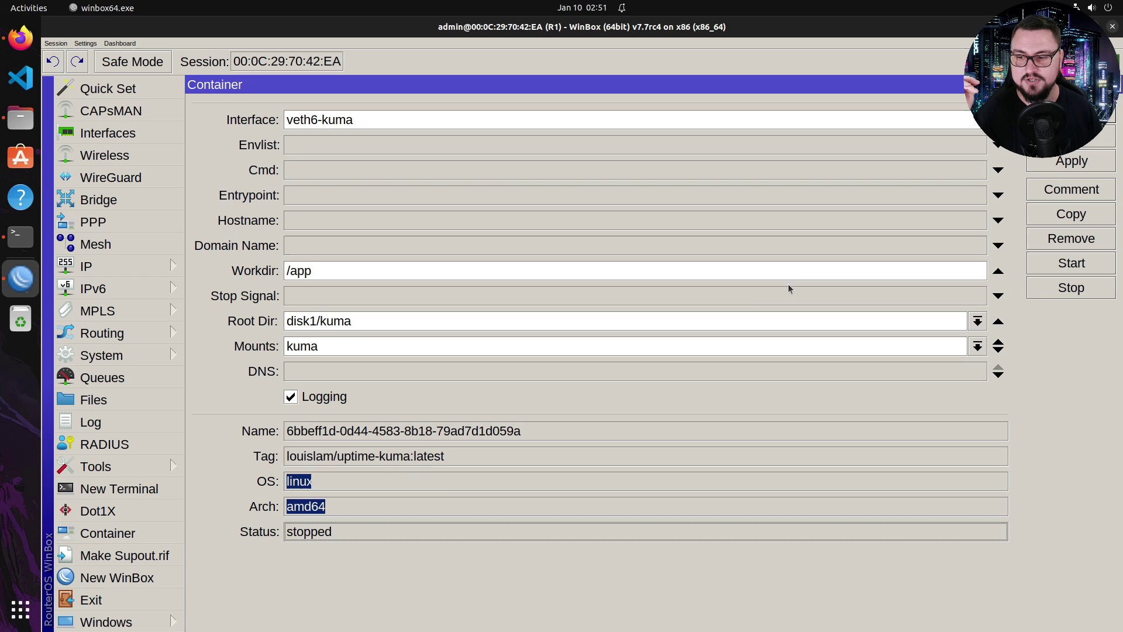
{"action": "left_click", "coordinate": [1051, 264]}
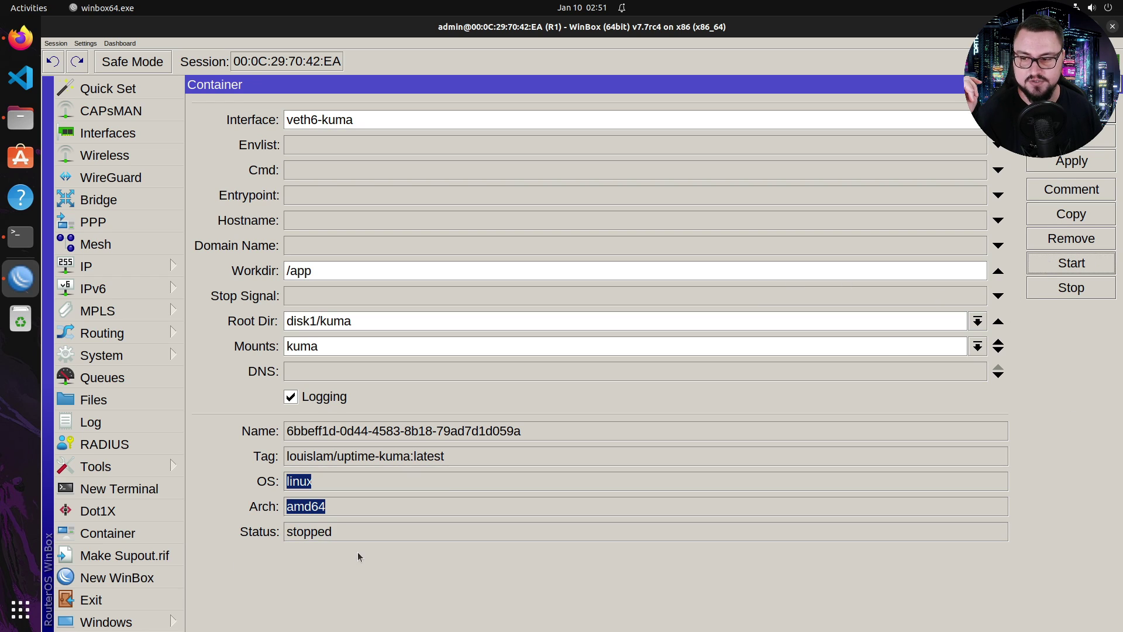
{"action": "left_click", "coordinate": [287, 534]}
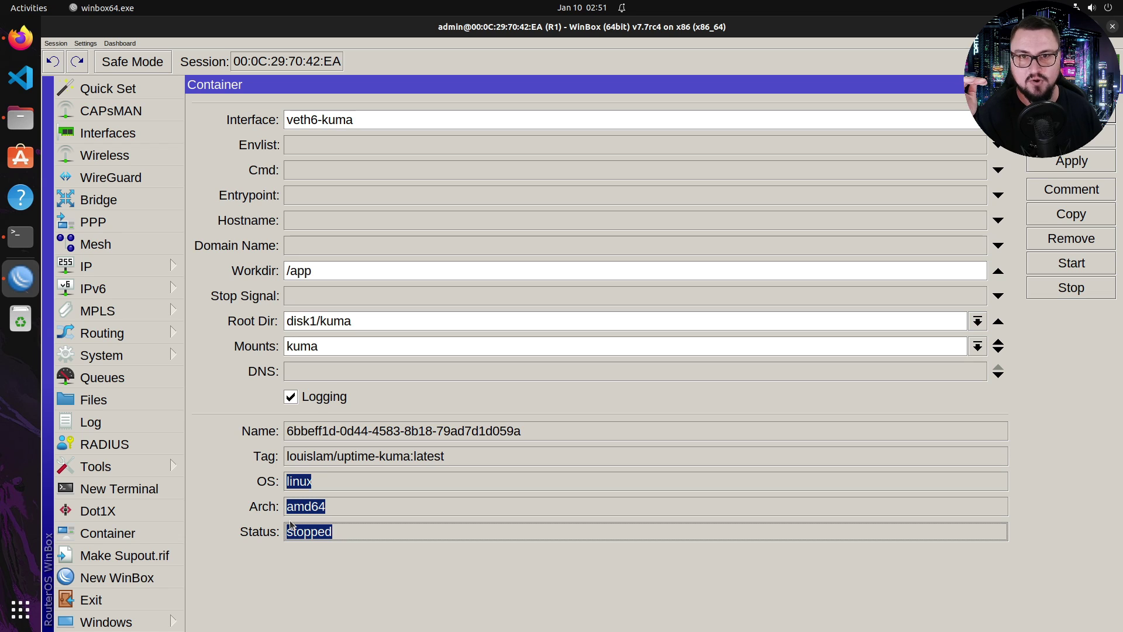
Open the router's log and examine the latest container startup entries for the cause of the failed start.
{"action": "left_click", "coordinate": [164, 421]}
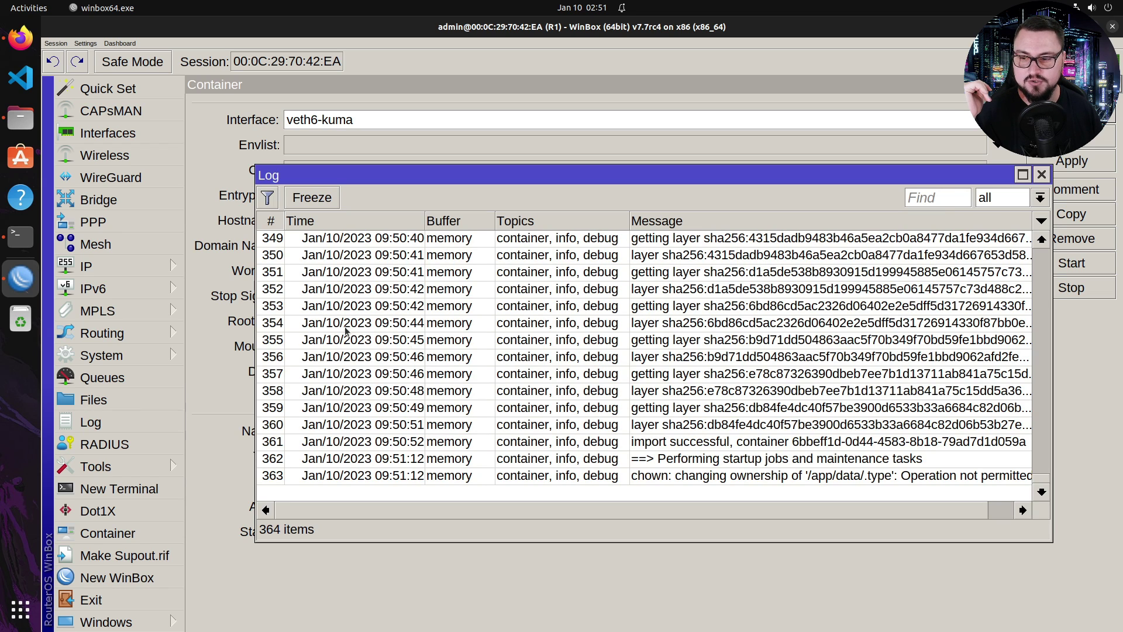
{"action": "left_click_drag", "start_coordinate": [582, 508], "coordinate": [672, 494]}
{"action": "left_click", "coordinate": [784, 476]}
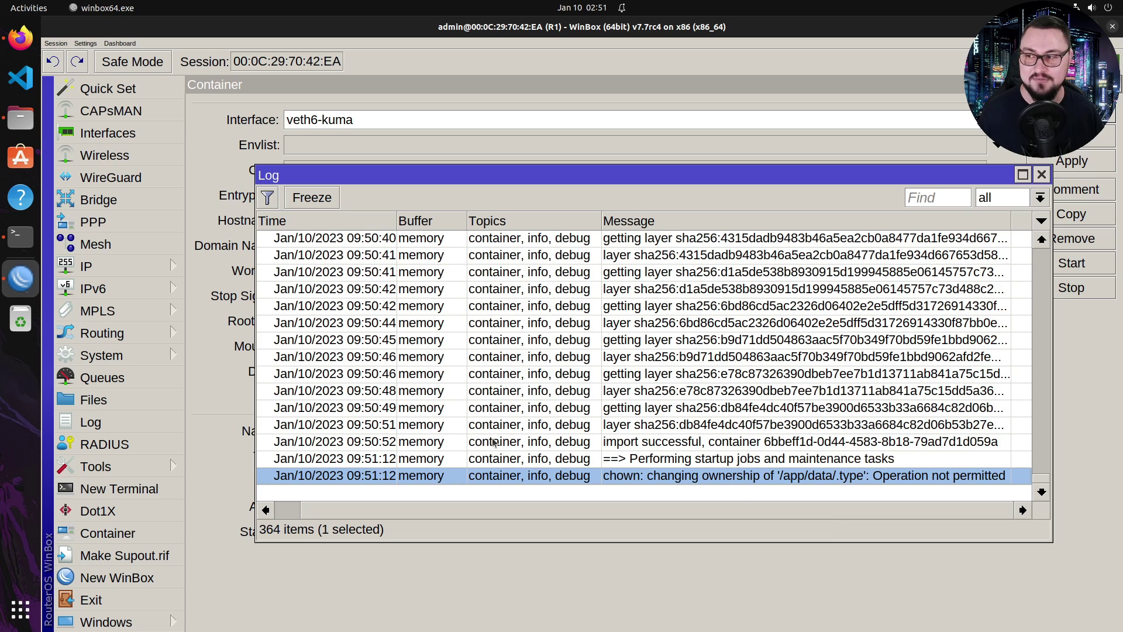
{"action": "left_click", "coordinate": [774, 461]}
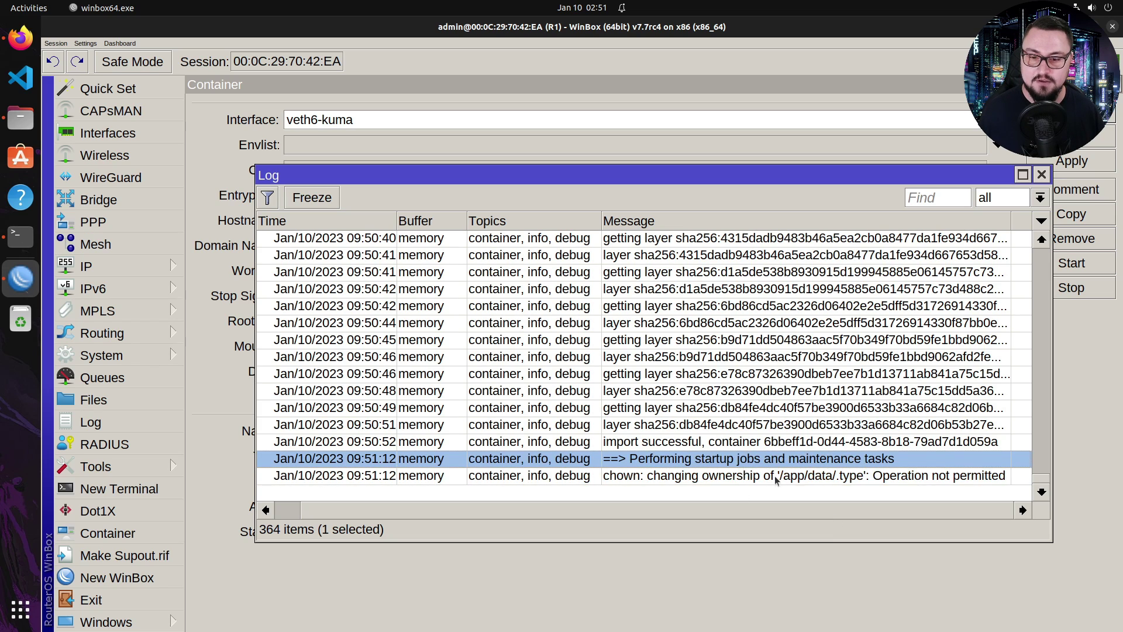
{"action": "left_click", "coordinate": [776, 476]}
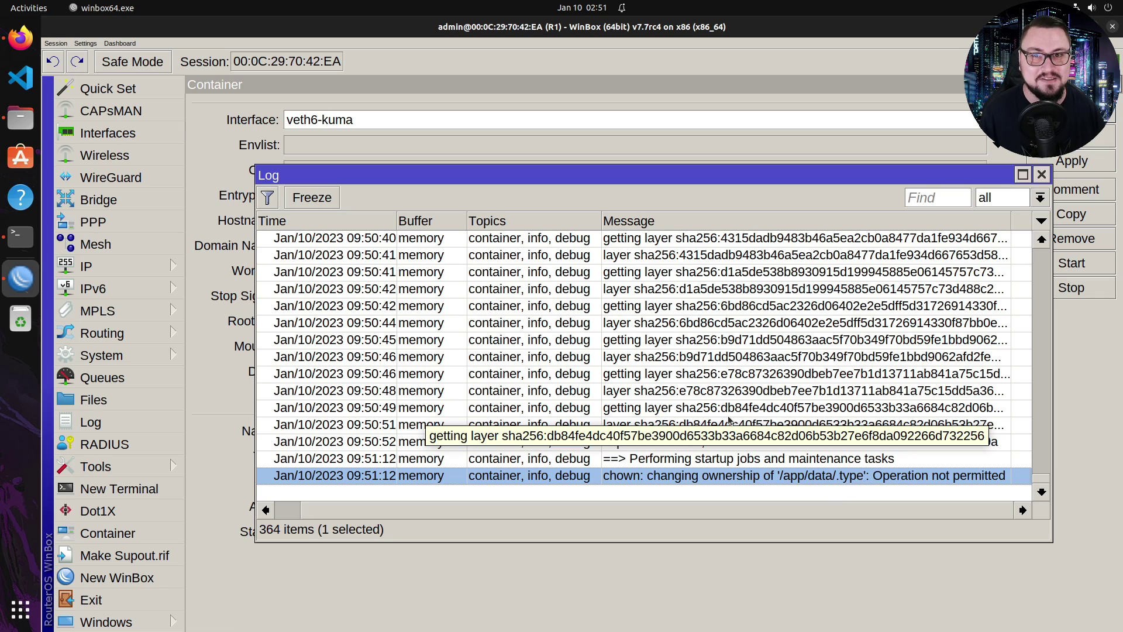
Switch to the Terminal and open a second shell session alongside the one running WinBox.
{"action": "left_click_drag", "start_coordinate": [19, 239], "coordinate": [9, 250]}
{"action": "left_click", "coordinate": [20, 237]}
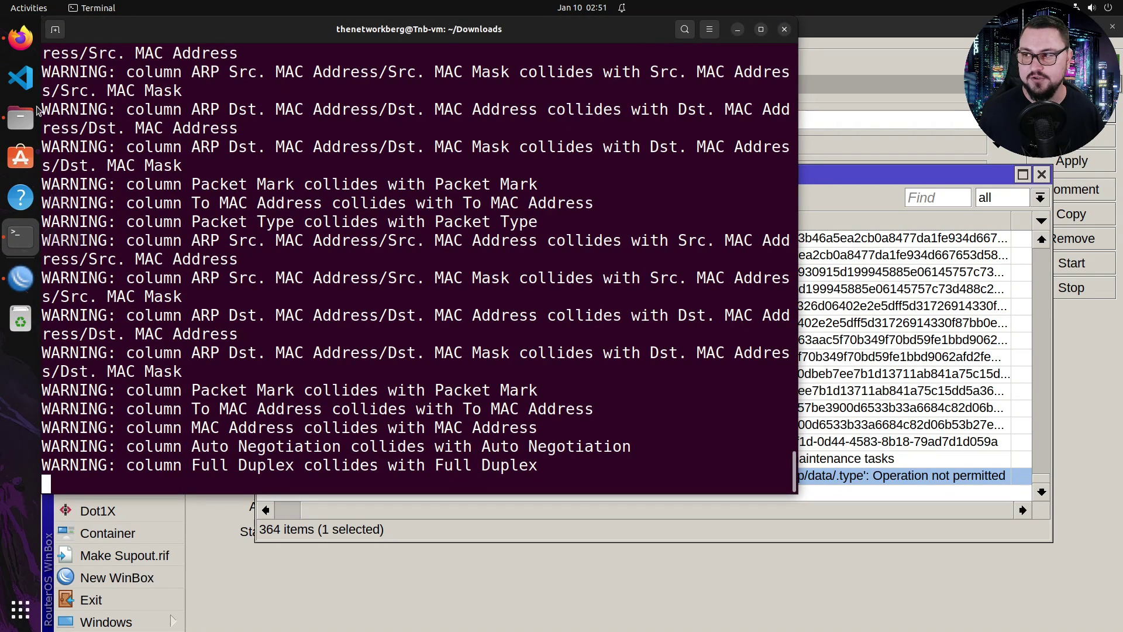
{"action": "left_click", "coordinate": [55, 29]}
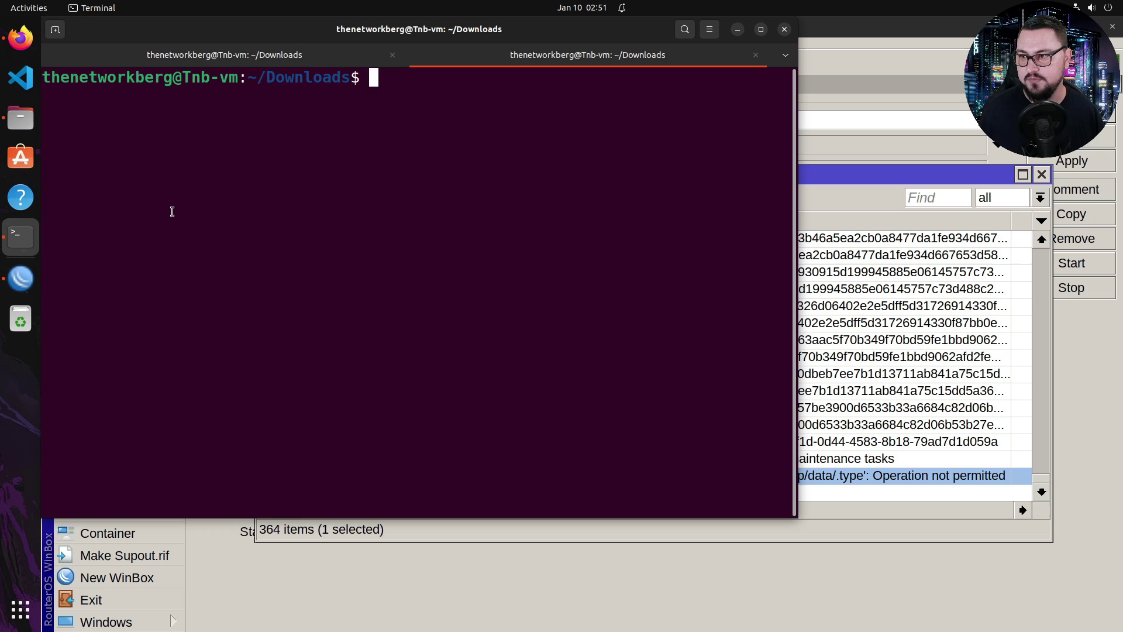
{"action": "key", "text": "Return"}
{"action": "key", "text": "Return"}
{"action": "type", "text": "sft"}
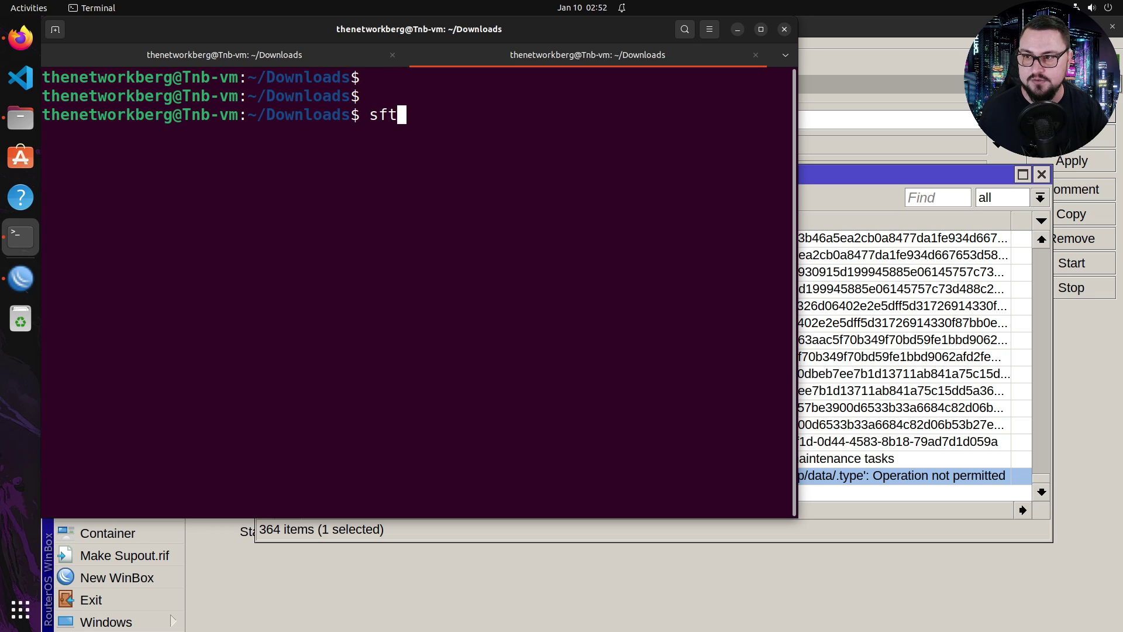
{"action": "type", "text": "p admin"}
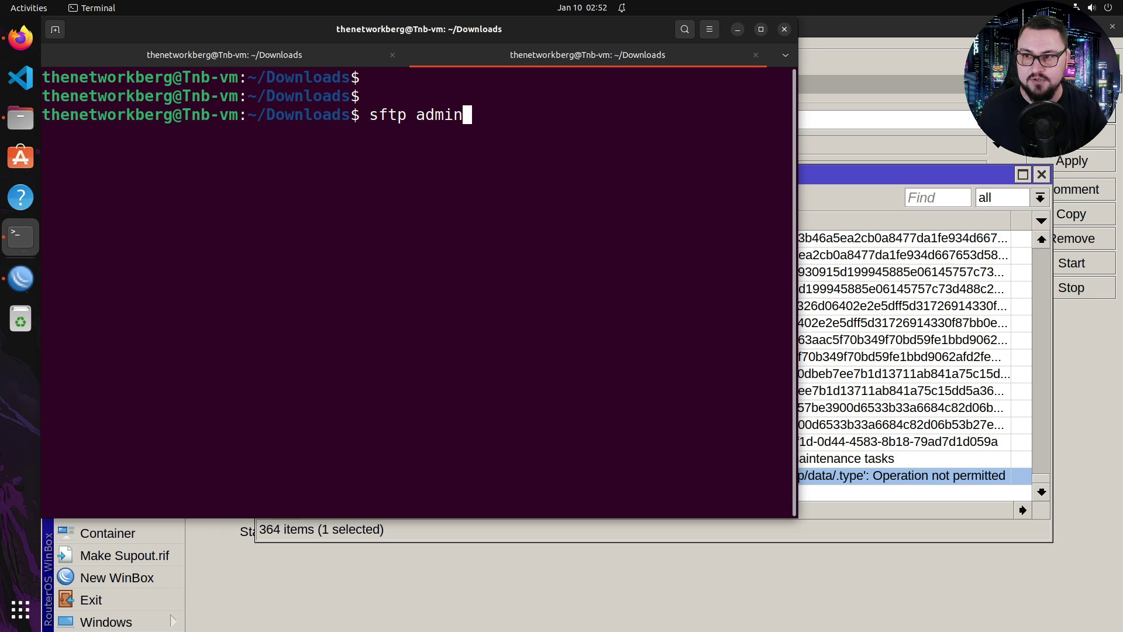
{"action": "type", "text": "@192.16"}
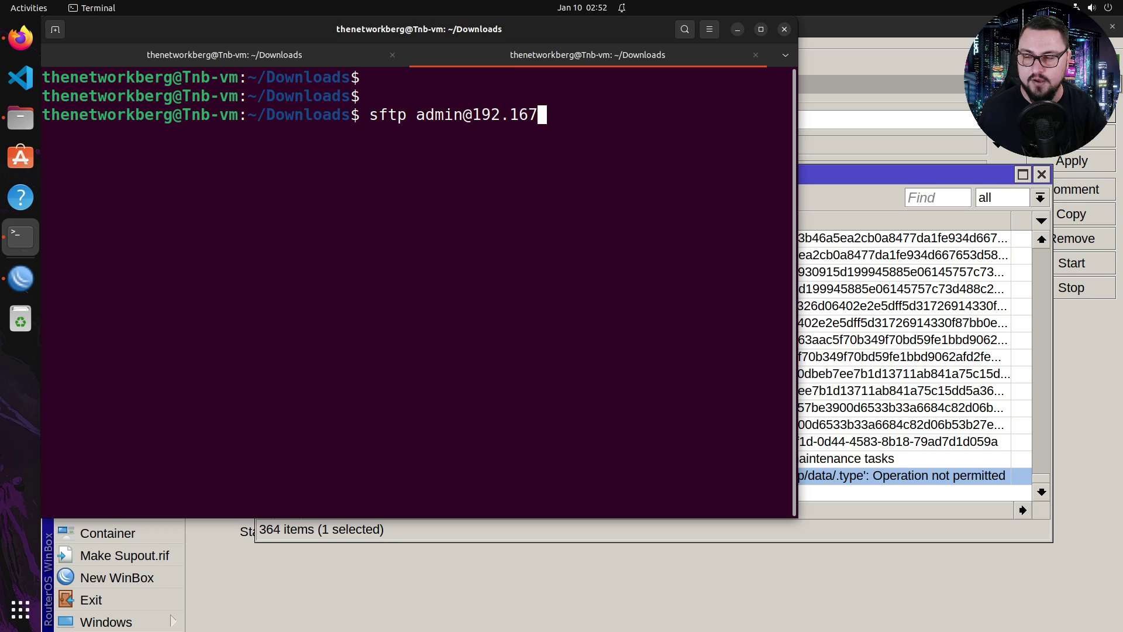
{"action": "type", "text": "2"}
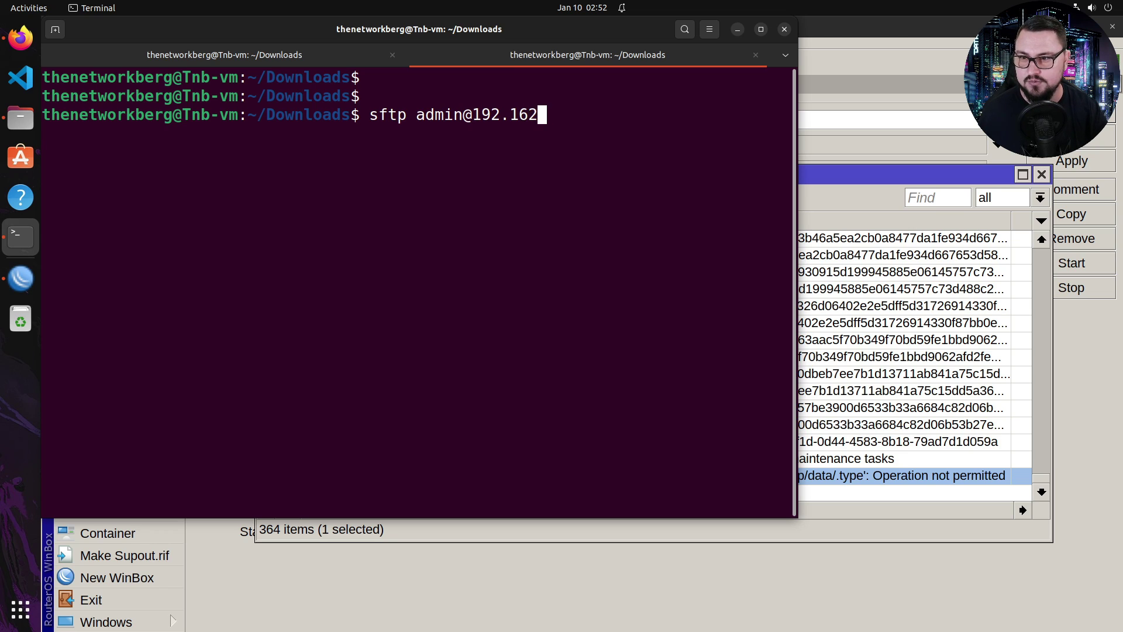
{"action": "key", "text": "BackSpace"}
{"action": "type", "text": "8.149"}
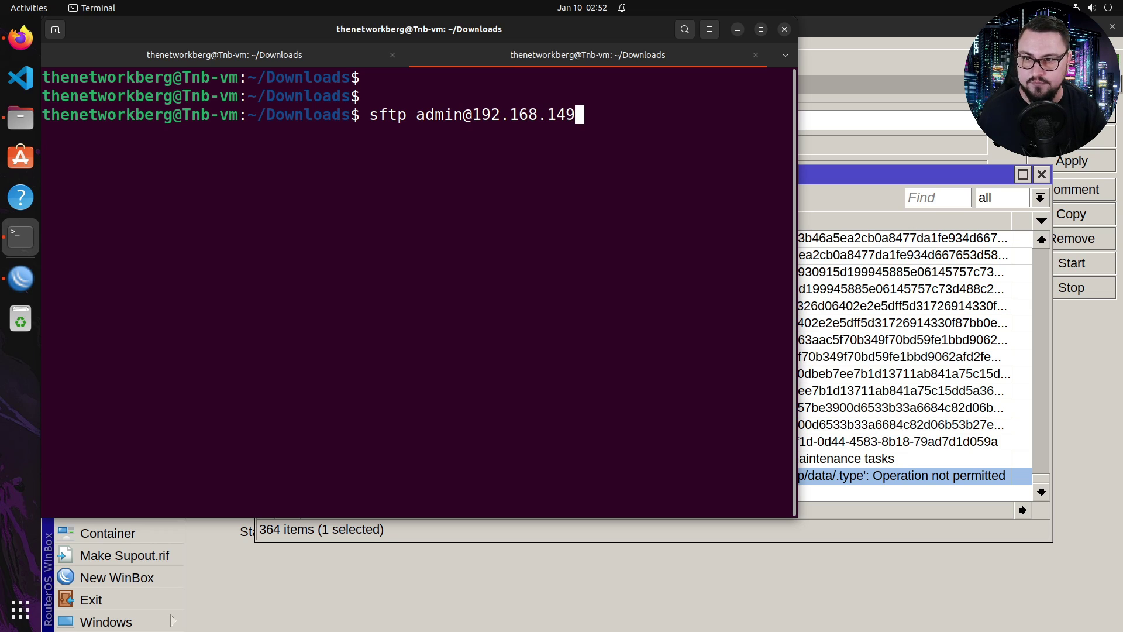
{"action": "type", "text": ".132"}
{"action": "key", "text": "Return"}
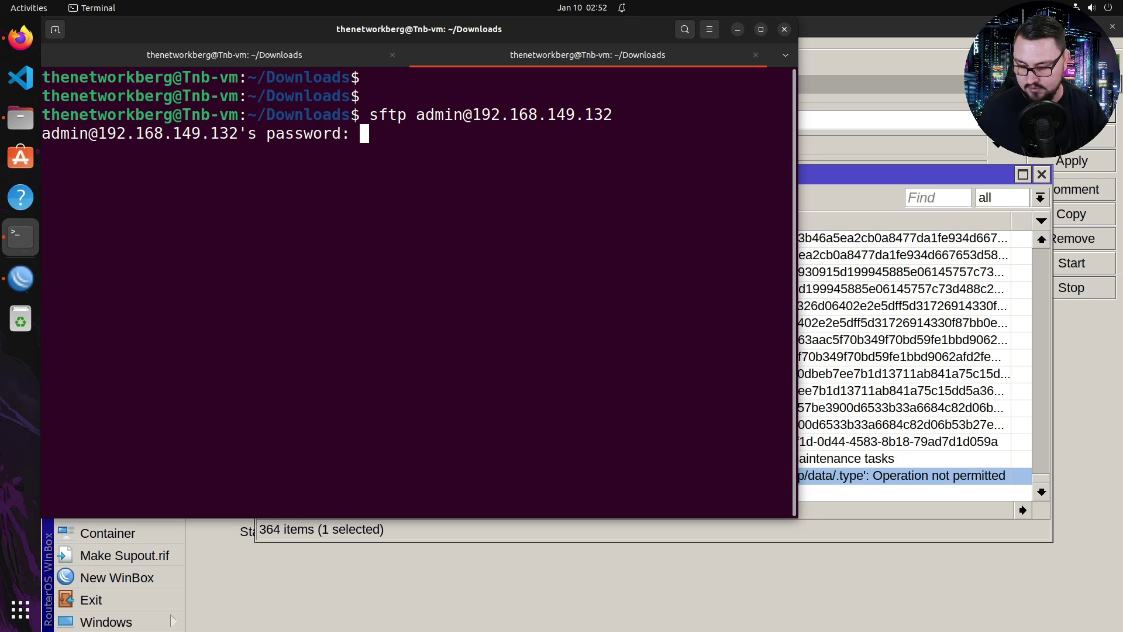
{"action": "key", "text": "Return"}
{"action": "key", "text": "Return"}
{"action": "key", "text": "Return"}
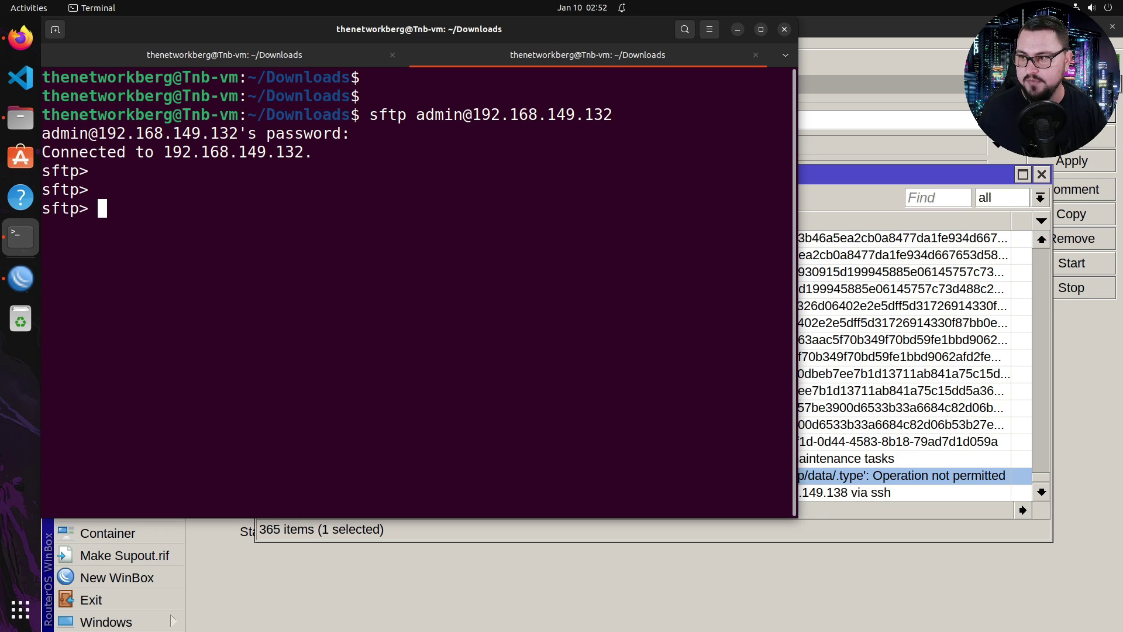
Change the SFTP working directory to disk1/kuma_data/.
{"action": "type", "text": "cd disk1/"}
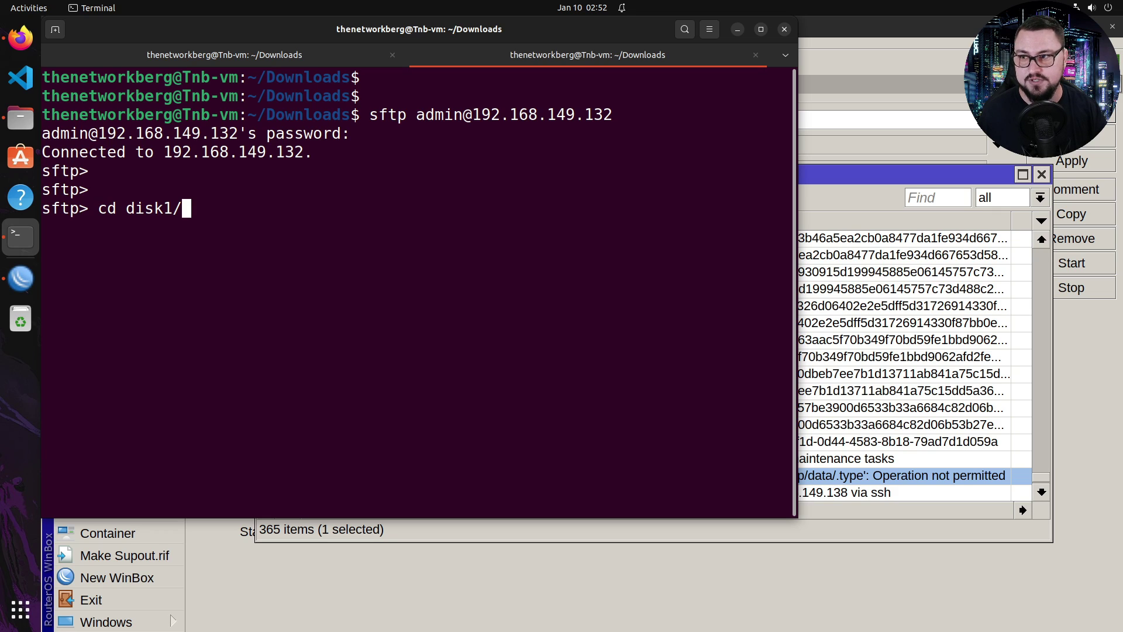
{"action": "key", "text": "Tab"}
{"action": "key", "text": "Tab"}
{"action": "type", "text": "ku"}
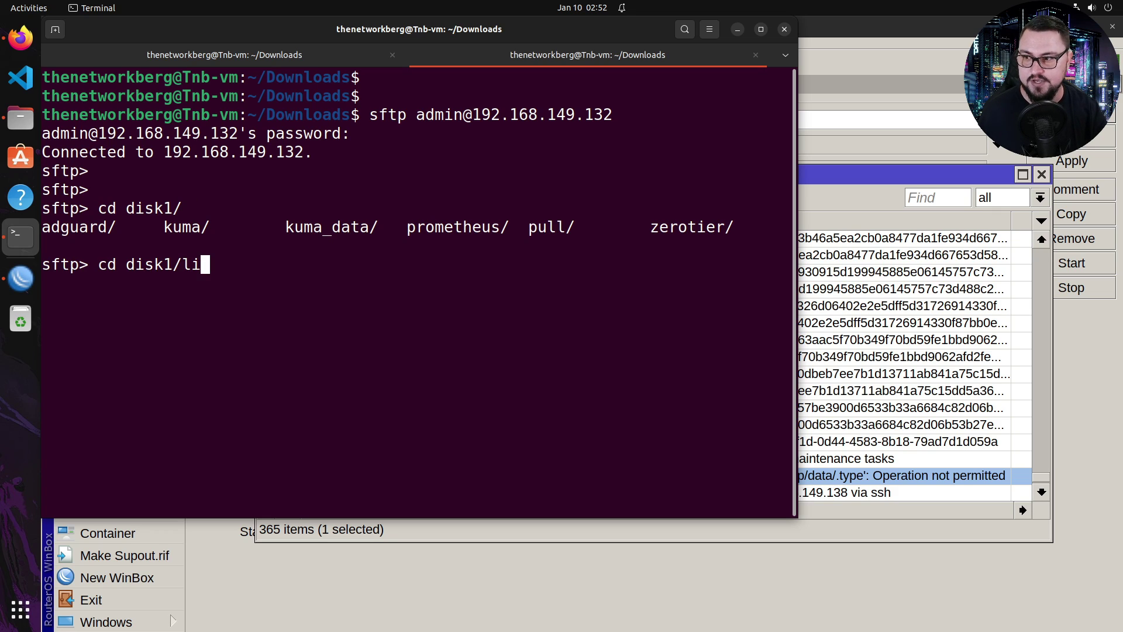
{"action": "key", "text": "Tab"}
{"action": "key", "text": "Tab"}
{"action": "type", "text": "_"}
{"action": "key", "text": "Tab"}
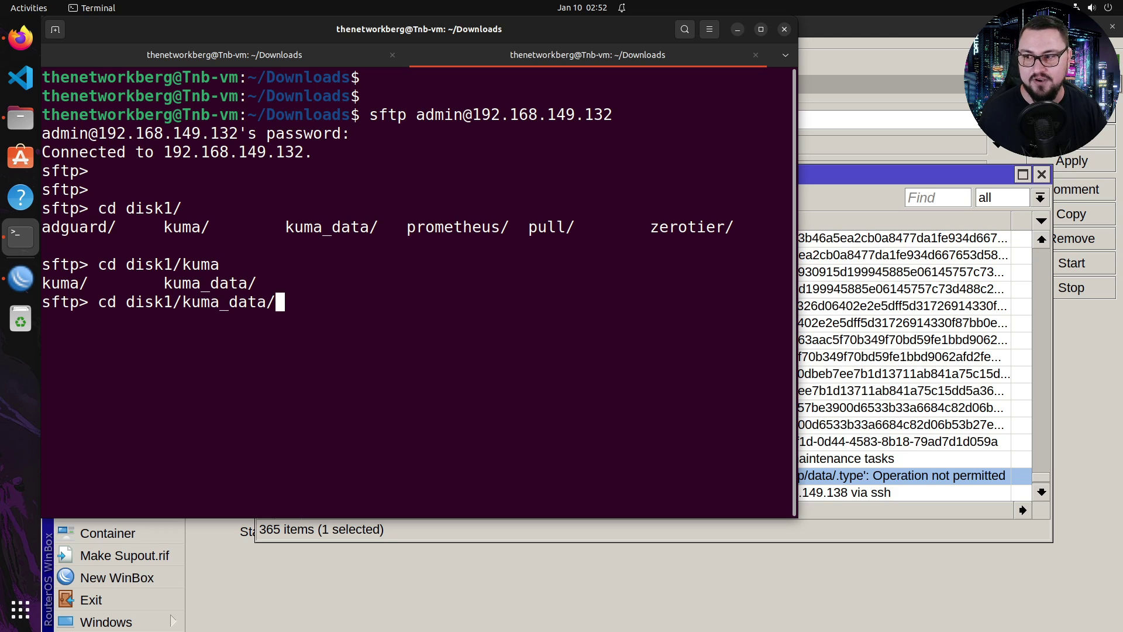
{"action": "key", "text": "Return"}
List the kuma_data directory with ls -la and examine its hidden files.
{"action": "type", "text": "ls"}
{"action": "key", "text": "Return"}
{"action": "key", "text": "Tab"}
{"action": "type", "text": "ls -la"}
{"action": "key", "text": "Return"}
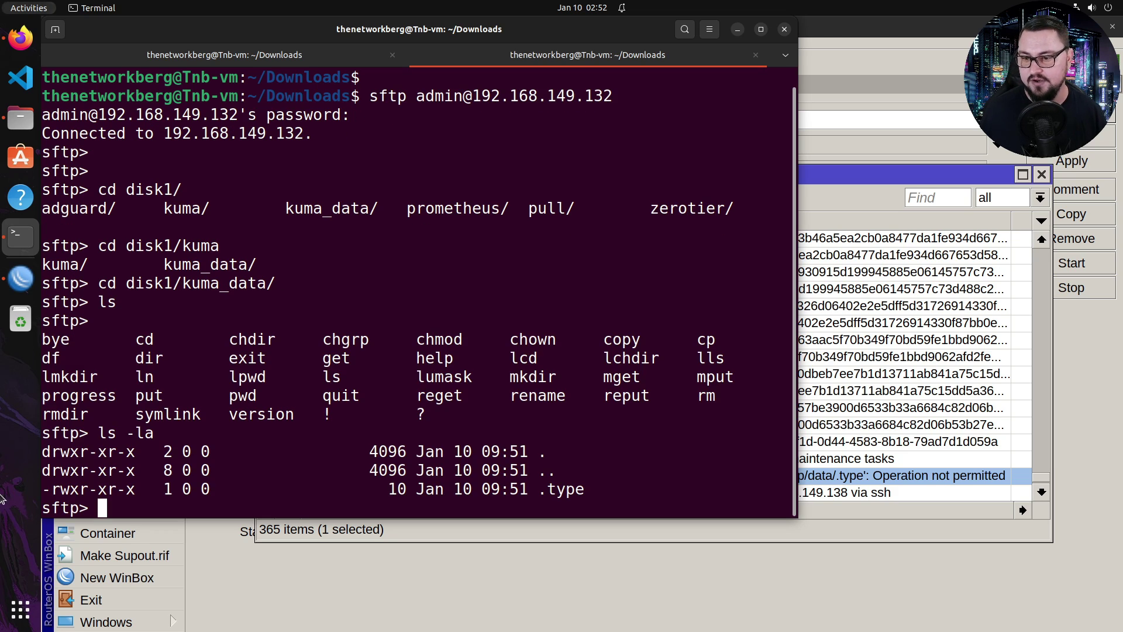
{"action": "left_click_drag", "start_coordinate": [596, 492], "coordinate": [470, 471]}
{"action": "left_click", "coordinate": [560, 481]}
{"action": "left_click_drag", "start_coordinate": [472, 454], "coordinate": [517, 439]}
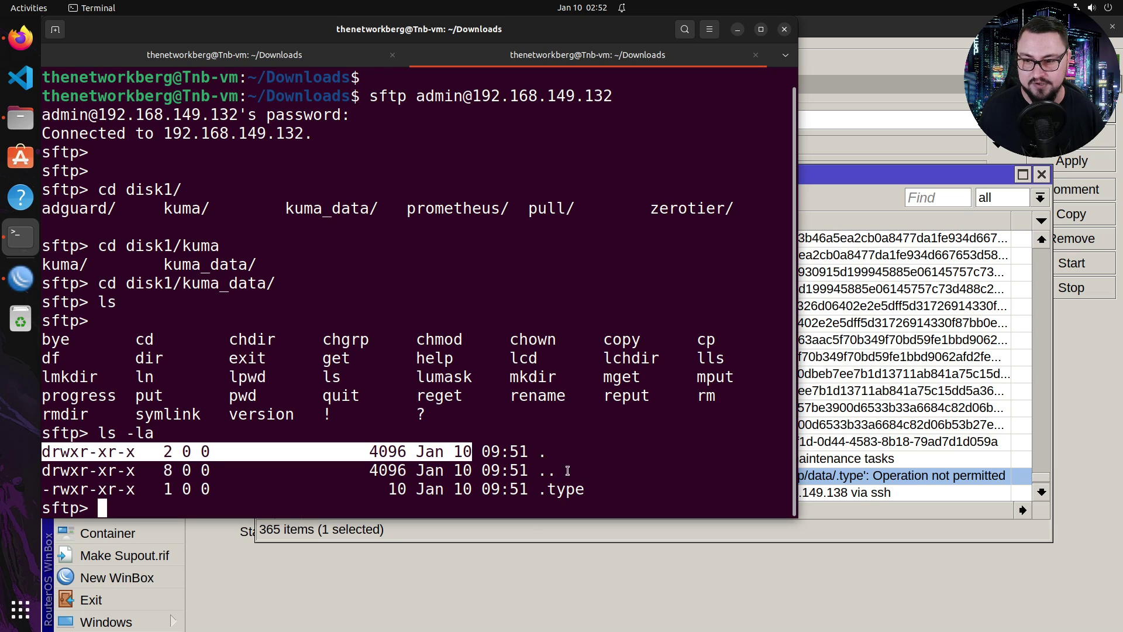
{"action": "left_click", "coordinate": [596, 466]}
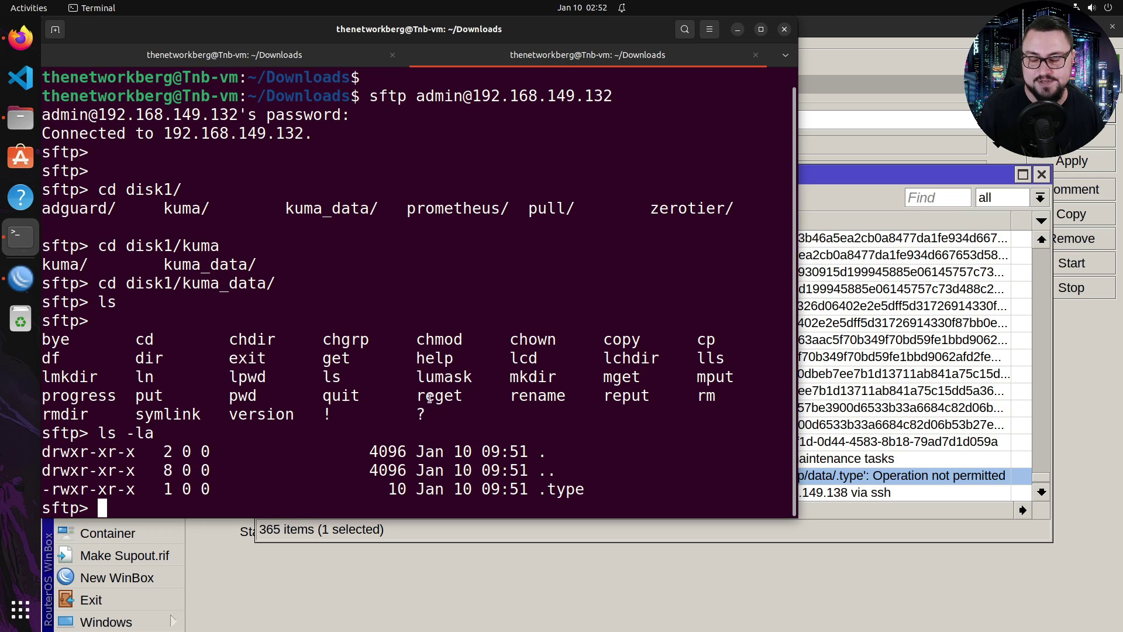
Remove the .type file from kuma_data and quit the SFTP session.
{"action": "type", "text": "rm"}
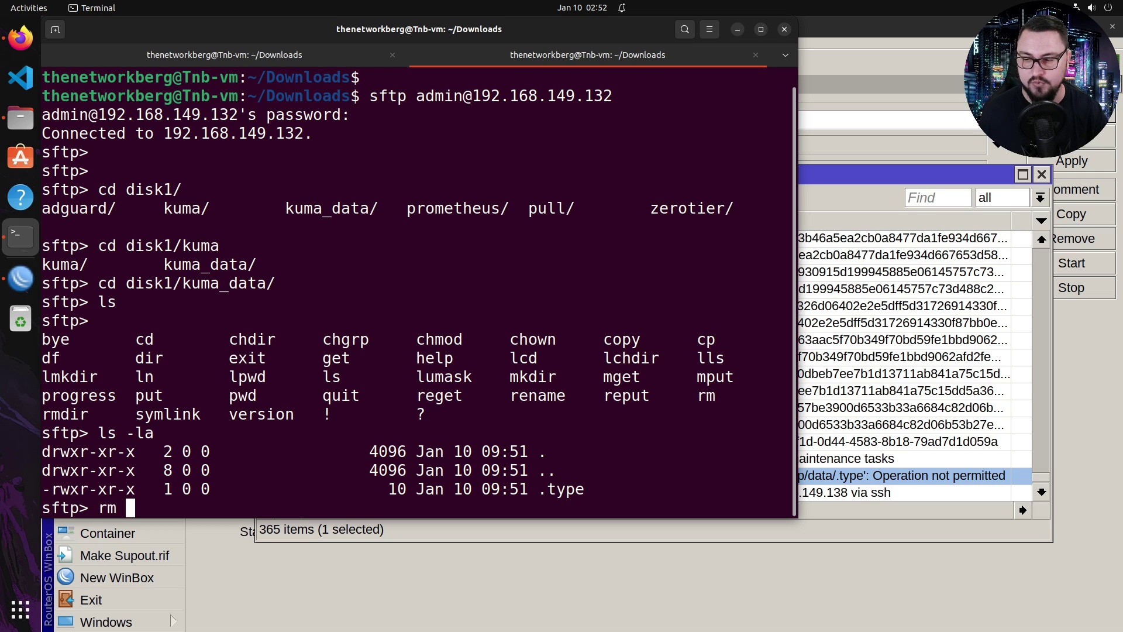
{"action": "type", "text": " .type"}
{"action": "key", "text": "Return"}
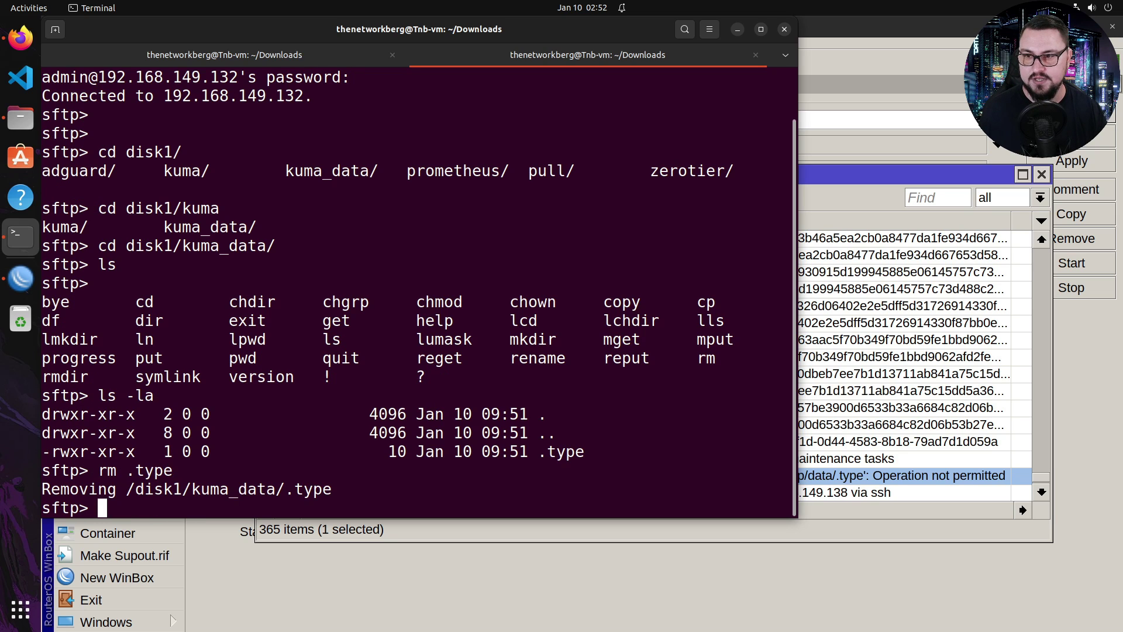
{"action": "type", "text": "quit"}
{"action": "key", "text": "Return"}
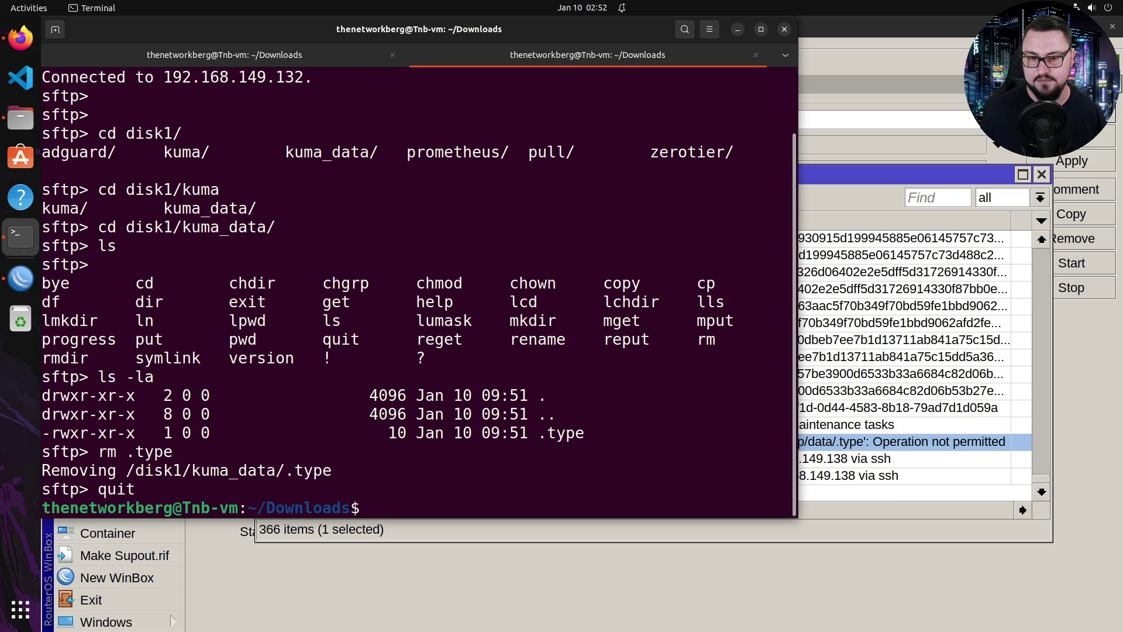
Return to WinBox, close the log, and start the Uptime Kuma container again.
{"action": "left_click", "coordinate": [739, 30]}
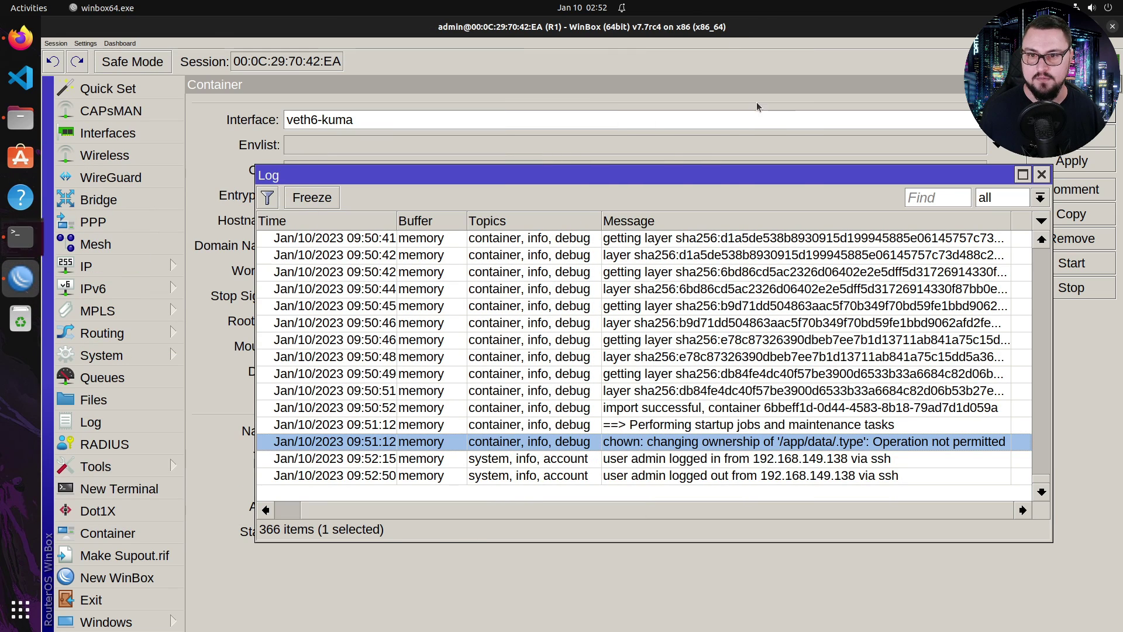
{"action": "left_click", "coordinate": [1042, 175]}
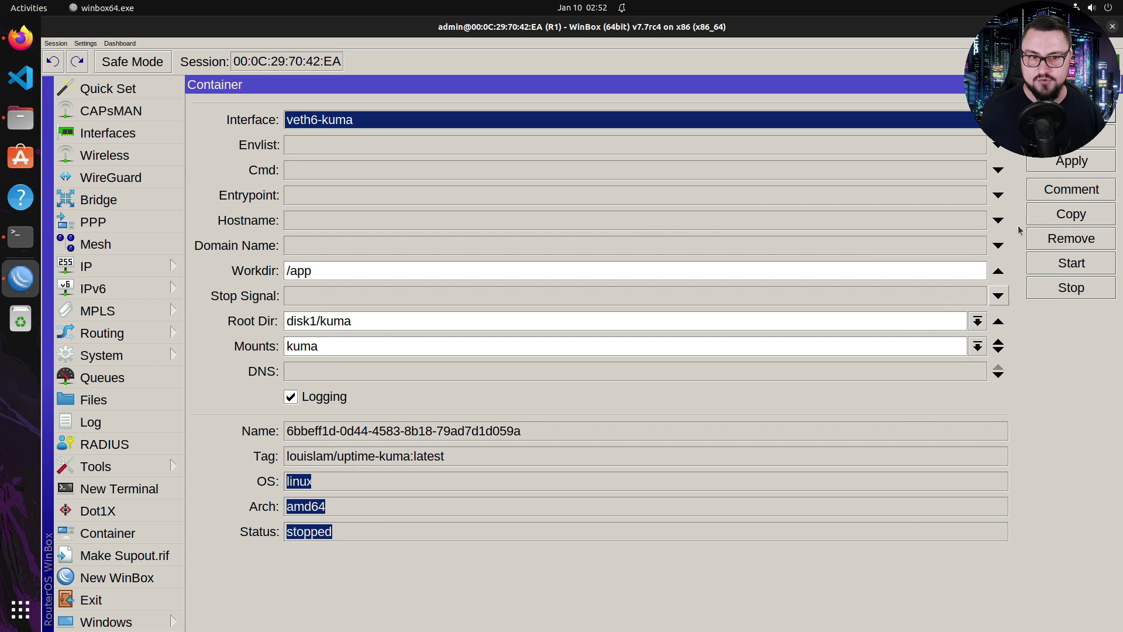
{"action": "left_click", "coordinate": [1055, 264]}
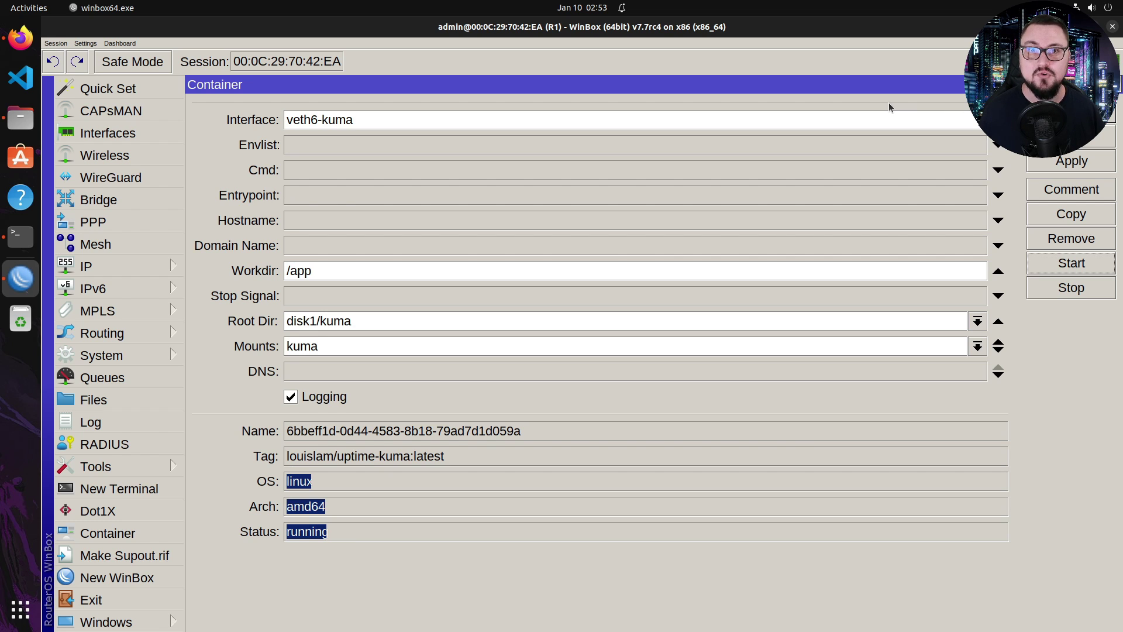
Switch to Firefox and enter the address 10.0.0.10:3001 in a new browser tab.
{"action": "left_click", "coordinate": [23, 36]}
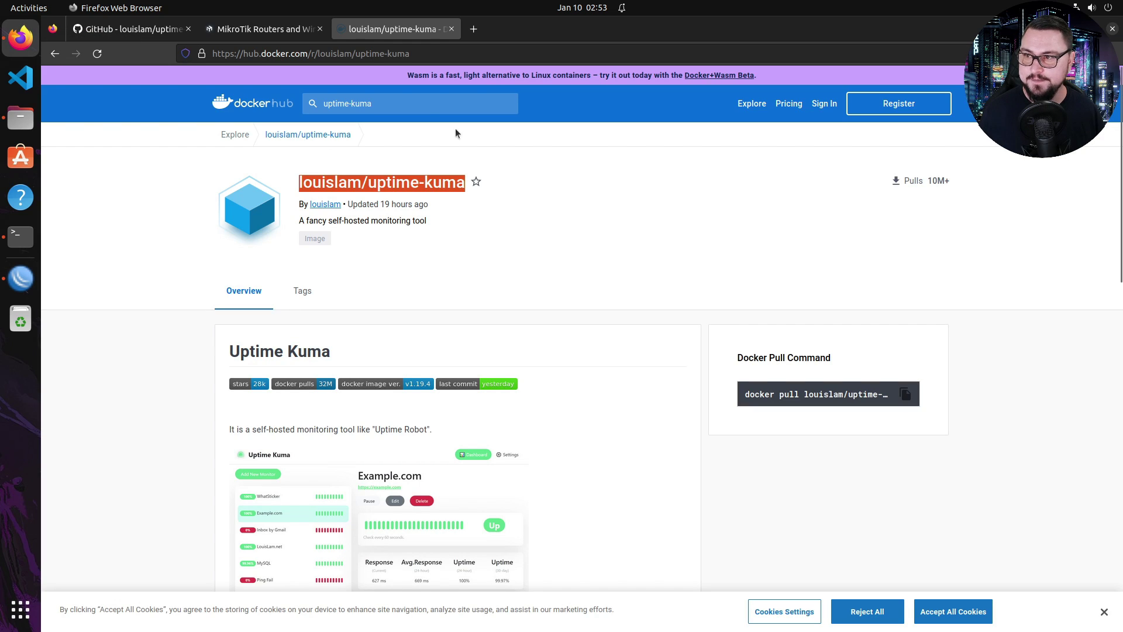
{"action": "left_click", "coordinate": [474, 29]}
{"action": "left_click", "coordinate": [378, 54]}
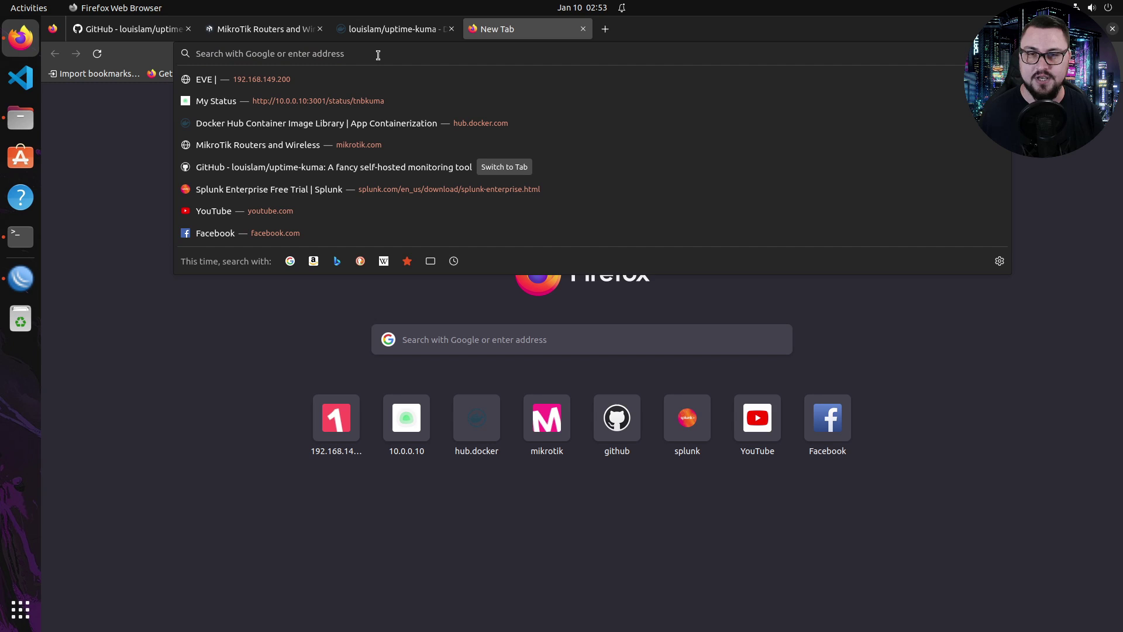
{"action": "type", "text": "10.0"}
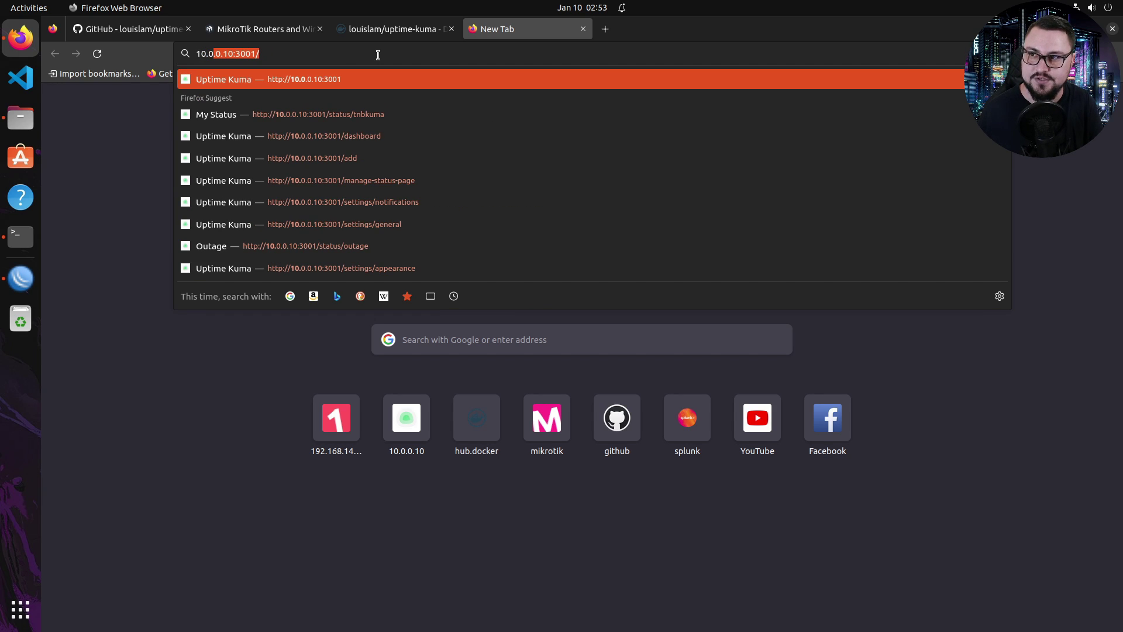
{"action": "type", "text": ".0.10"}
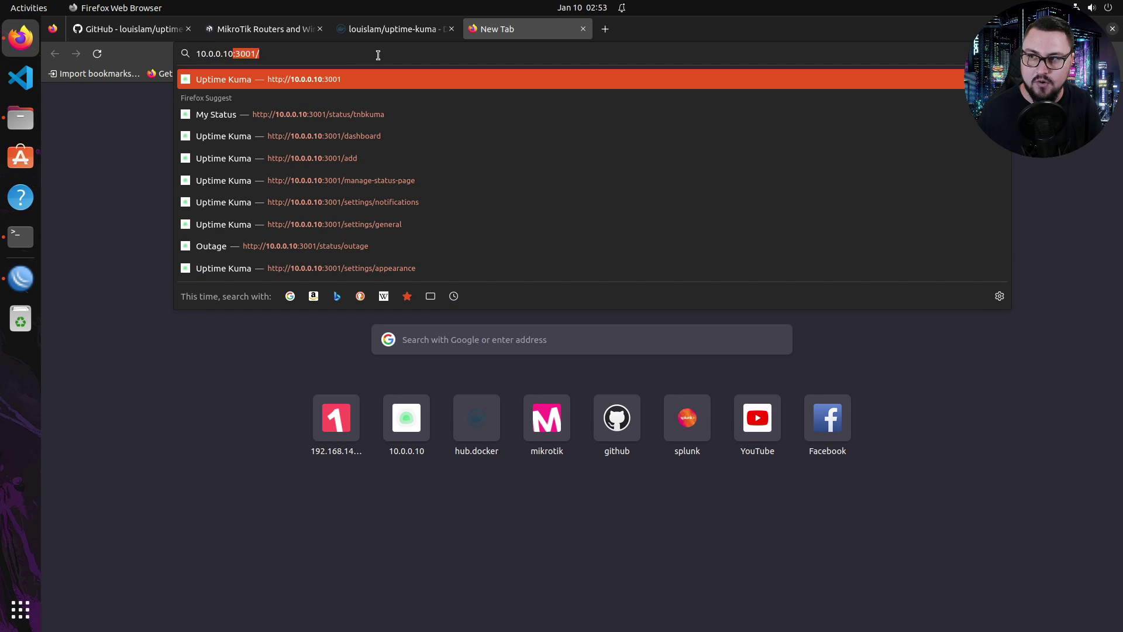
{"action": "type", "text": ":3001"}
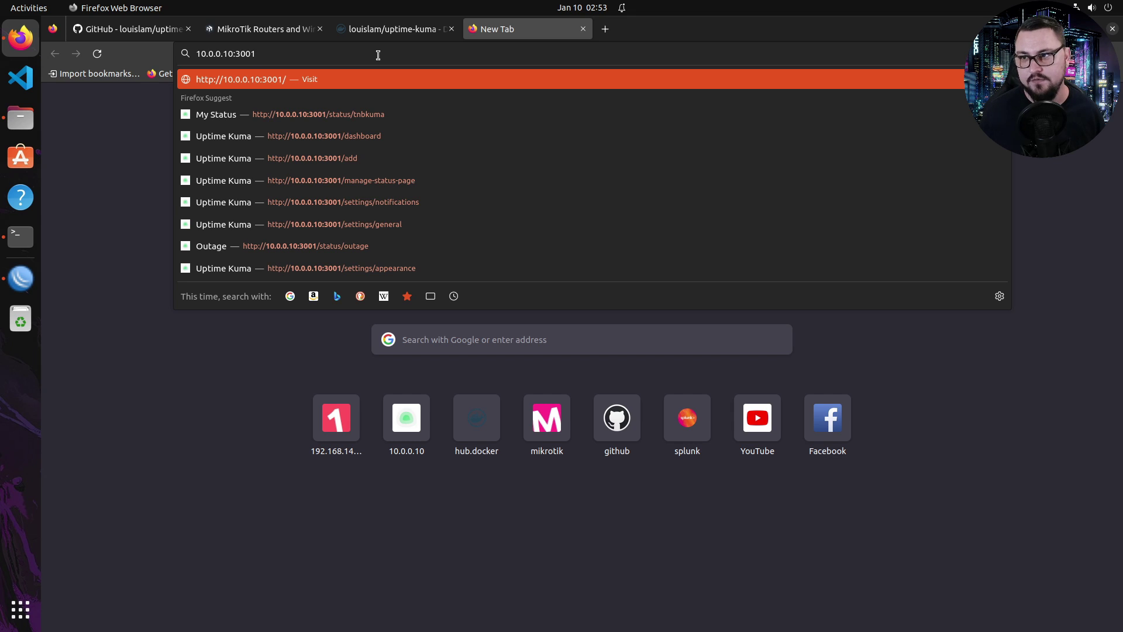
Check the port in the Uptime Kuma usage instructions on Docker Hub and load 10.0.0.10:3001.
{"action": "left_click", "coordinate": [395, 30]}
{"action": "scroll", "coordinate": [393, 234], "scroll_direction": "down", "scroll_amount": 10}
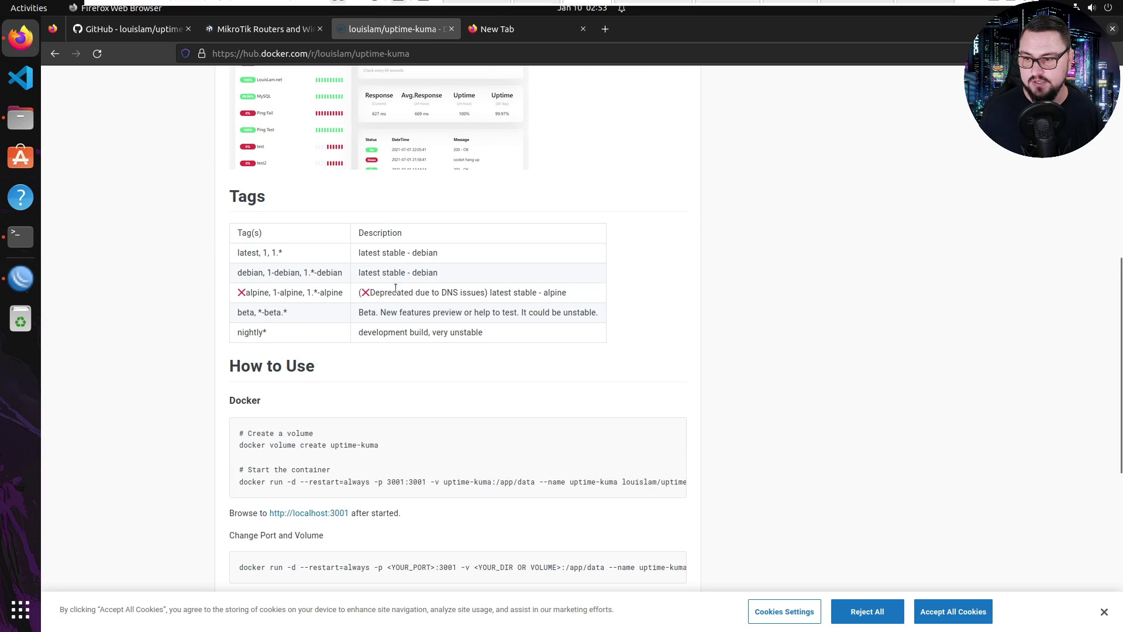
{"action": "left_click_drag", "start_coordinate": [389, 352], "coordinate": [409, 351]}
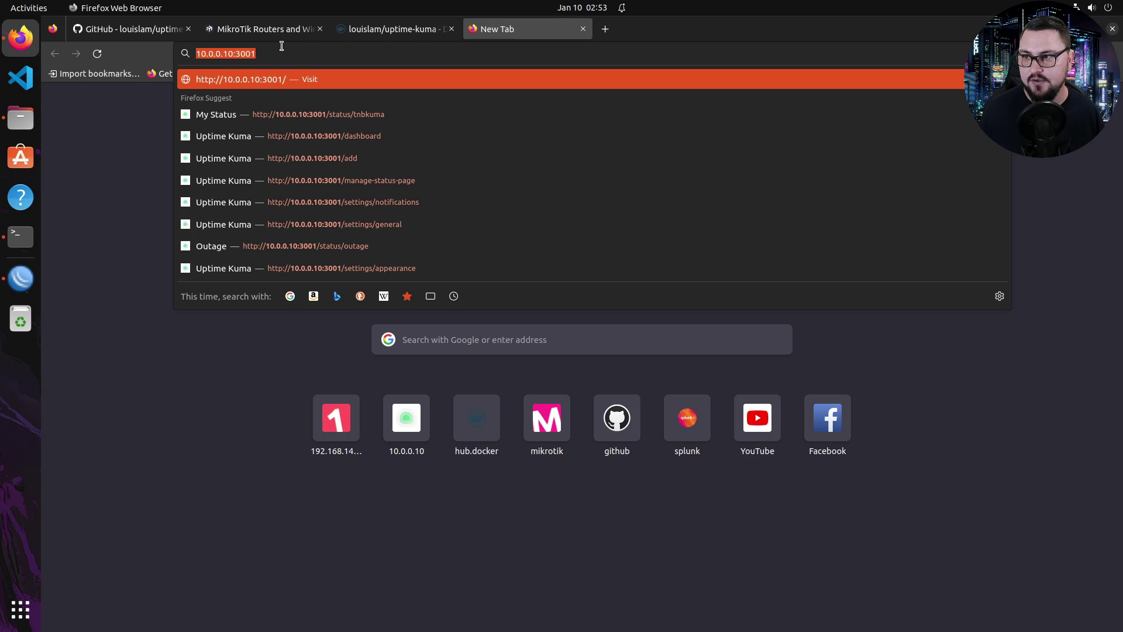
{"action": "left_click", "coordinate": [268, 58]}
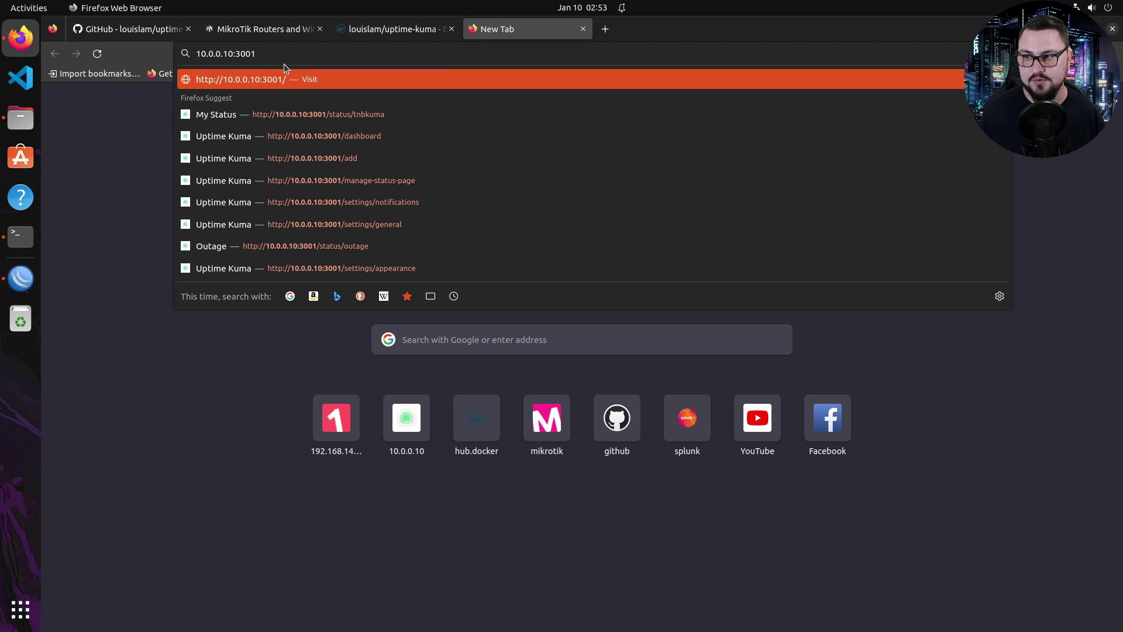
{"action": "key", "text": "Return"}
Create the Uptime Kuma admin account with a username and a repeated password, and decline saving the login in the browser.
{"action": "left_click", "coordinate": [568, 224]}
{"action": "left_click", "coordinate": [582, 207]}
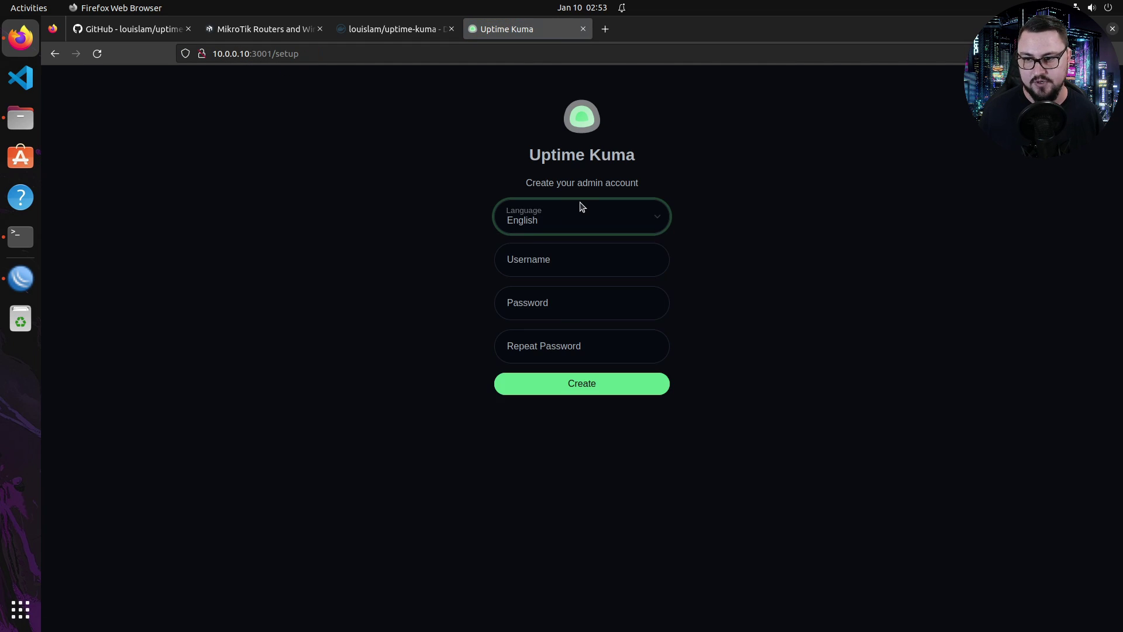
{"action": "left_click", "coordinate": [595, 251]}
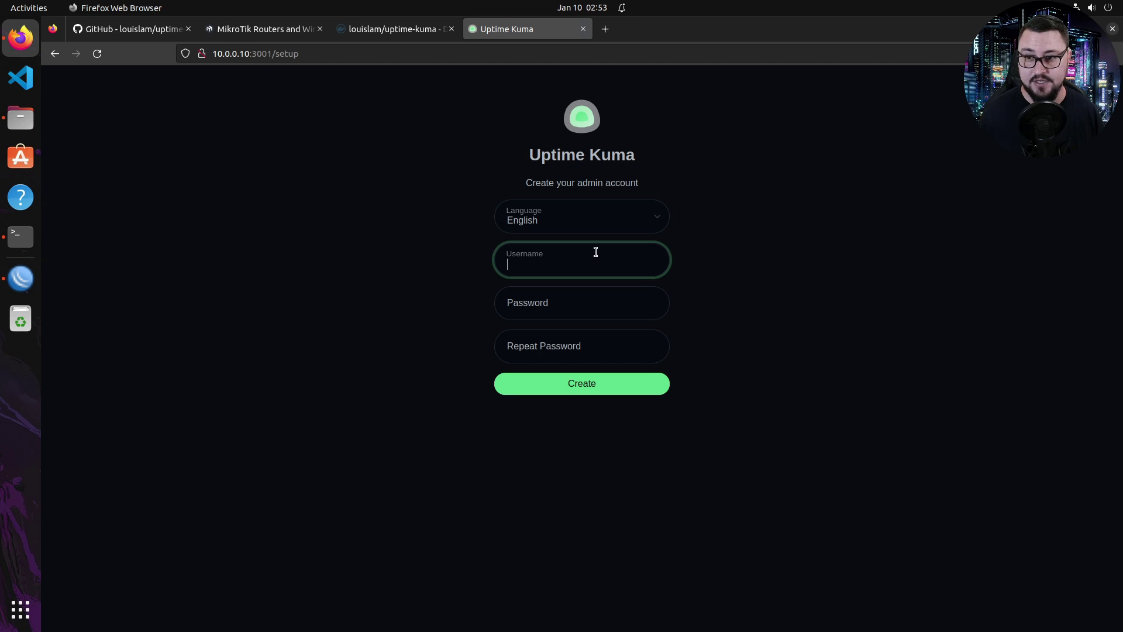
{"action": "type", "text": "The"}
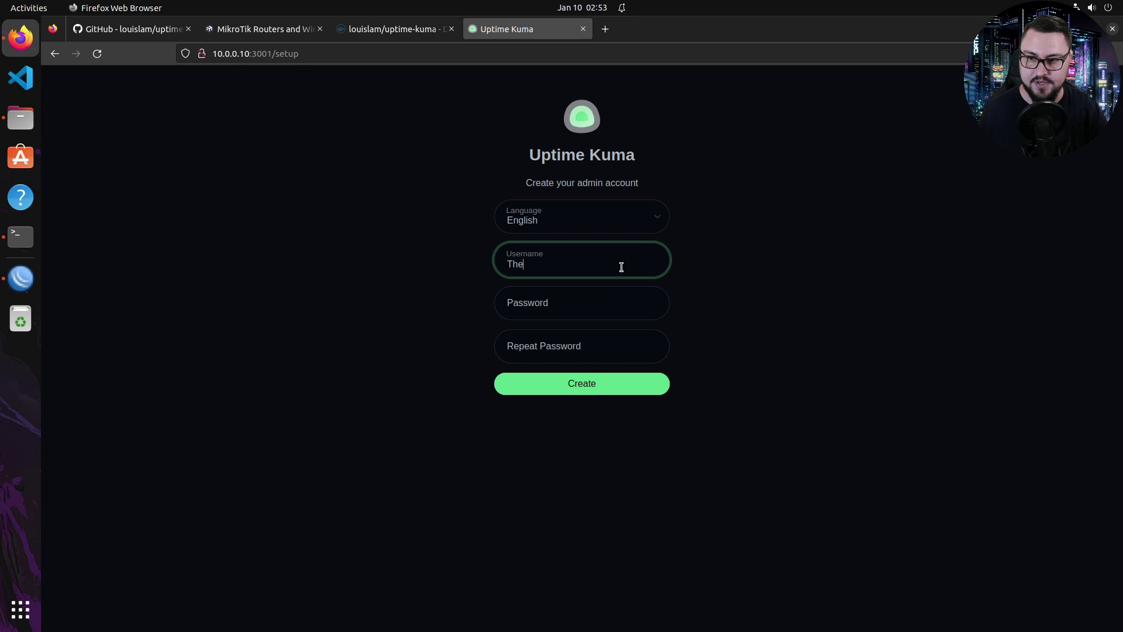
{"action": "type", "text": "NetworkBerg"}
{"action": "key", "text": "Tab"}
{"action": "type", "text": "******"}
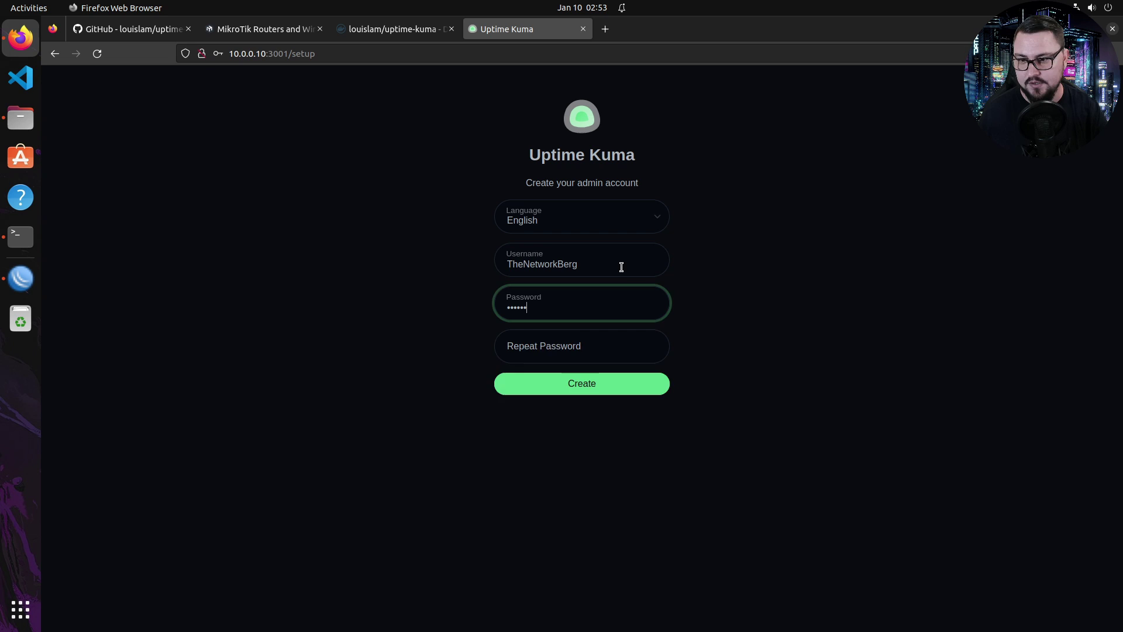
{"action": "key", "text": "Tab"}
{"action": "type", "text": "******"}
{"action": "left_click", "coordinate": [557, 391]}
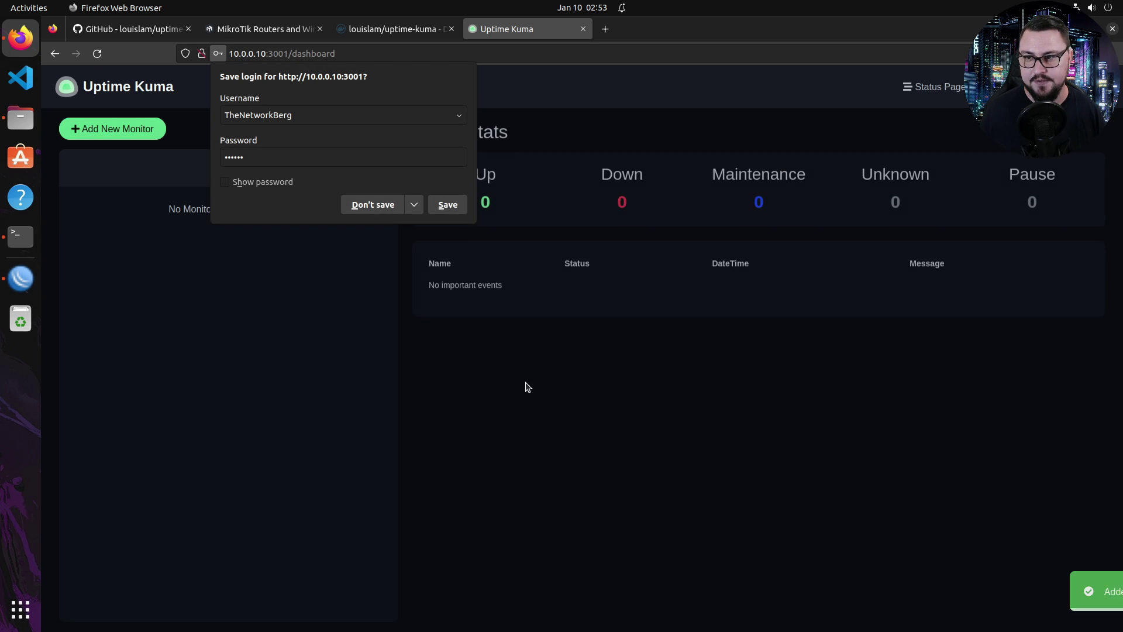
{"action": "left_click", "coordinate": [379, 210]}
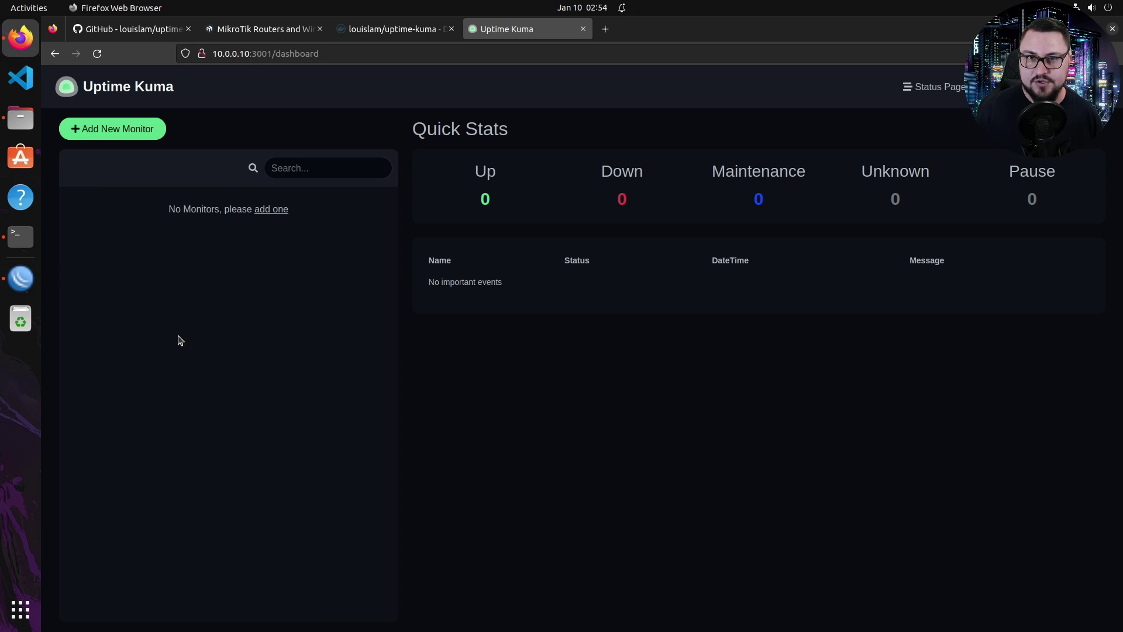
Start a new monitor of type Ping with the friendly name Google and hostname 8.8.8.8.
{"action": "left_click", "coordinate": [89, 135]}
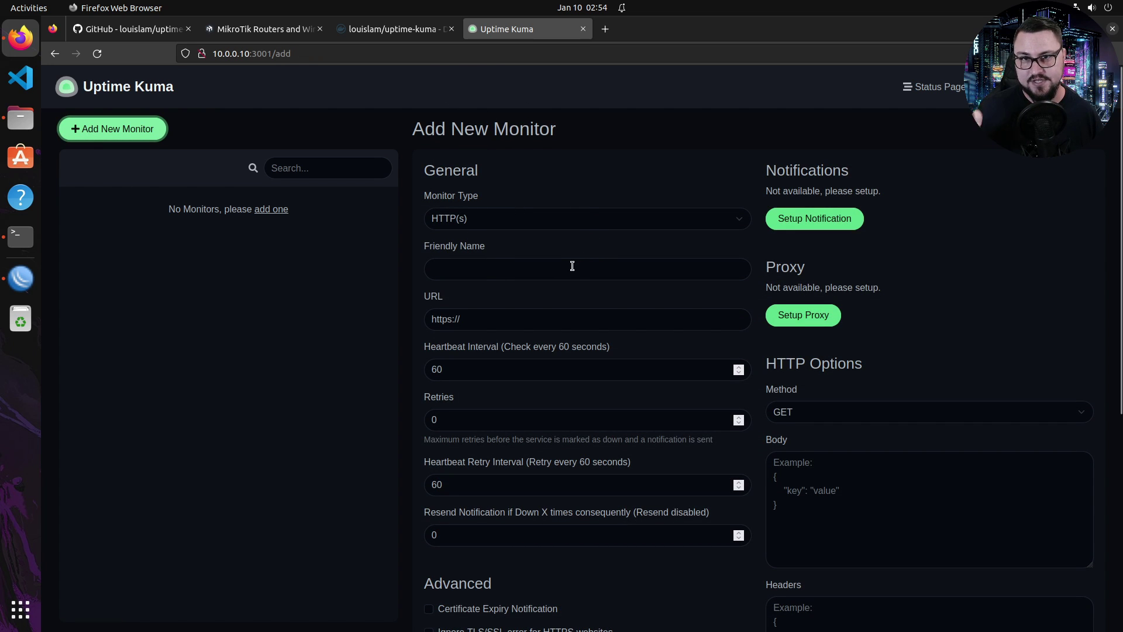
{"action": "left_click", "coordinate": [566, 225]}
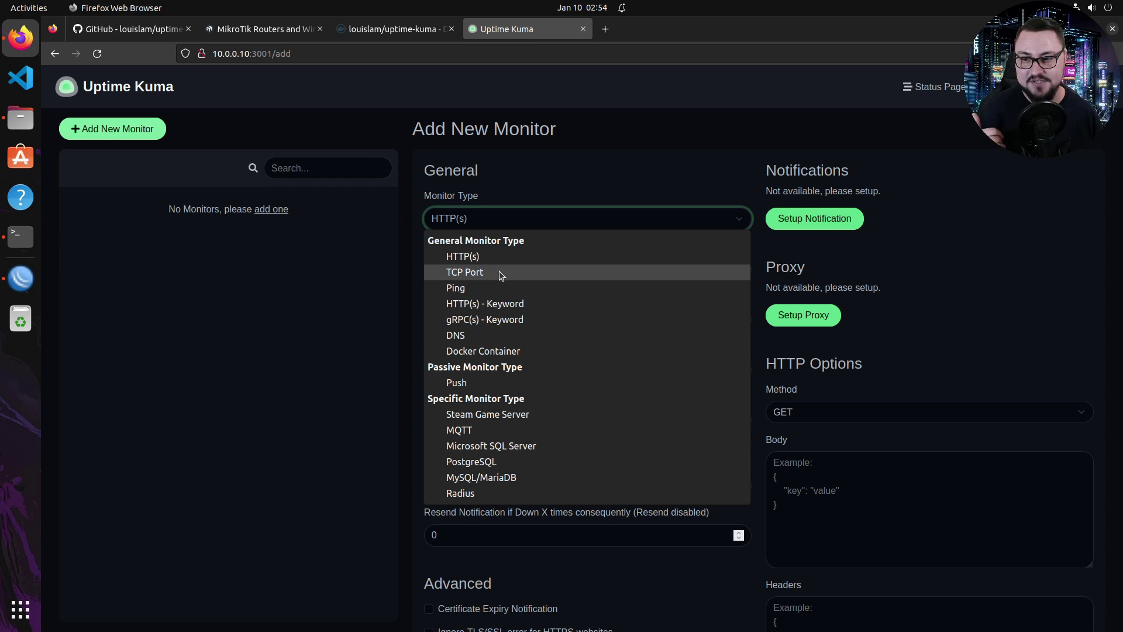
{"action": "left_click", "coordinate": [489, 295]}
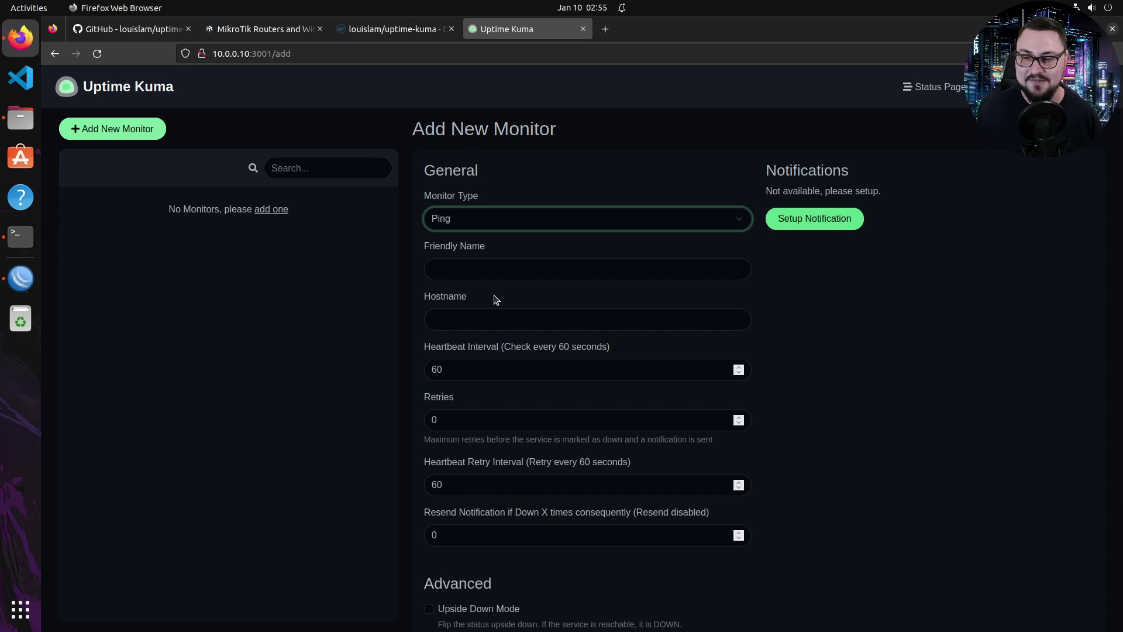
{"action": "left_click", "coordinate": [440, 268]}
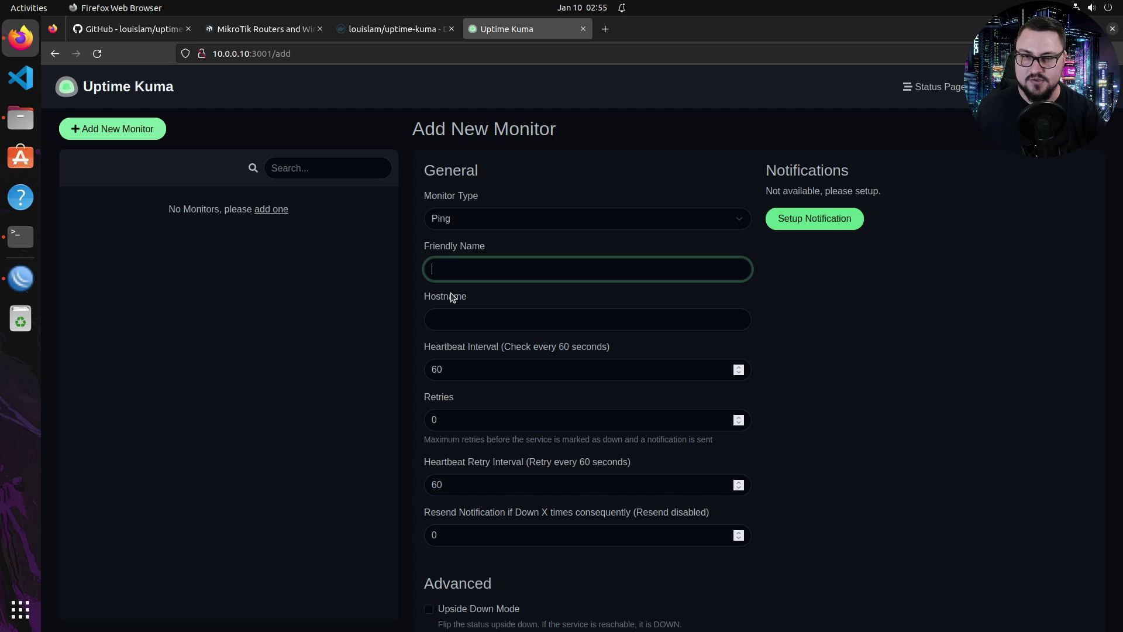
{"action": "type", "text": "Go"}
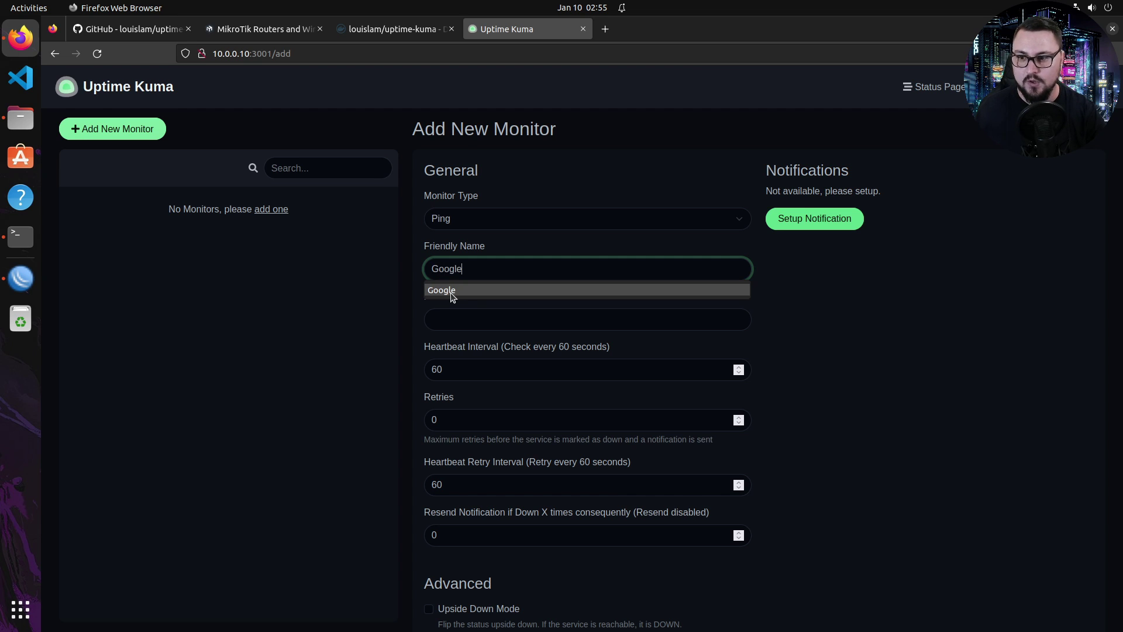
{"action": "type", "text": "ogle"}
{"action": "left_click", "coordinate": [451, 313]}
{"action": "type", "text": "8.8.8.8"}
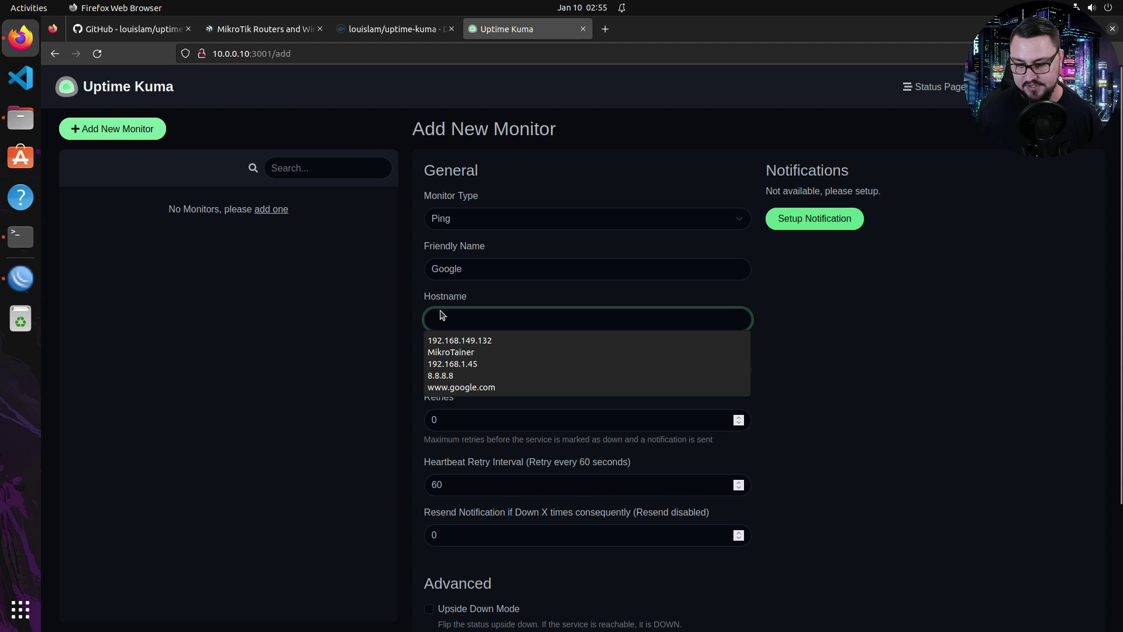
Set the Google monitor's retries to 3.
{"action": "key", "text": "Tab"}
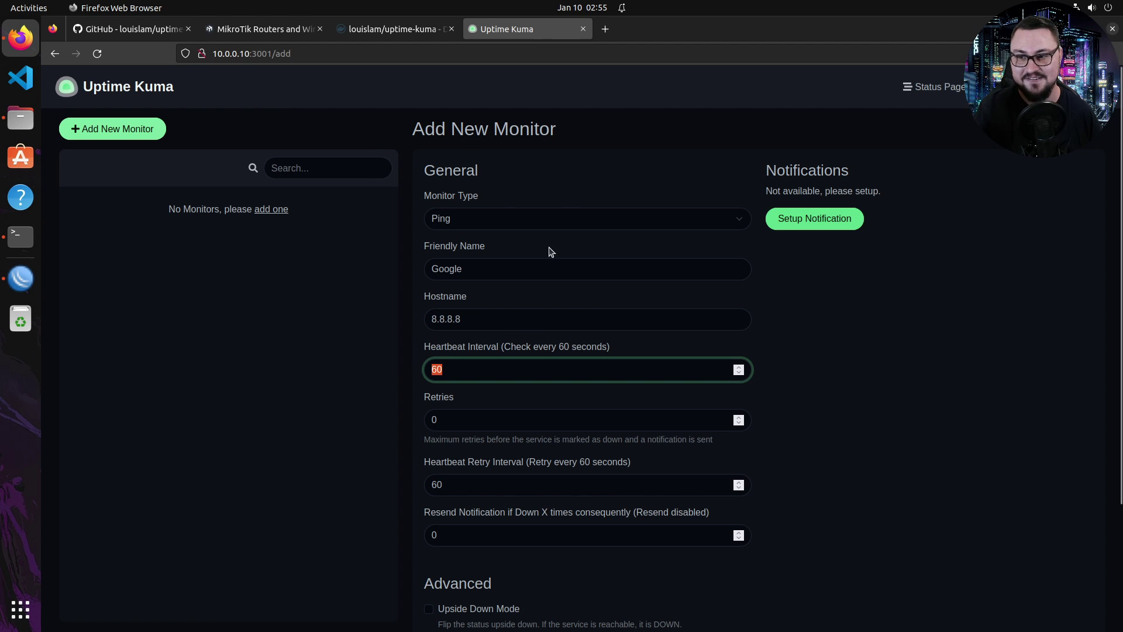
{"action": "scroll", "coordinate": [626, 288], "scroll_direction": "down", "scroll_amount": 3}
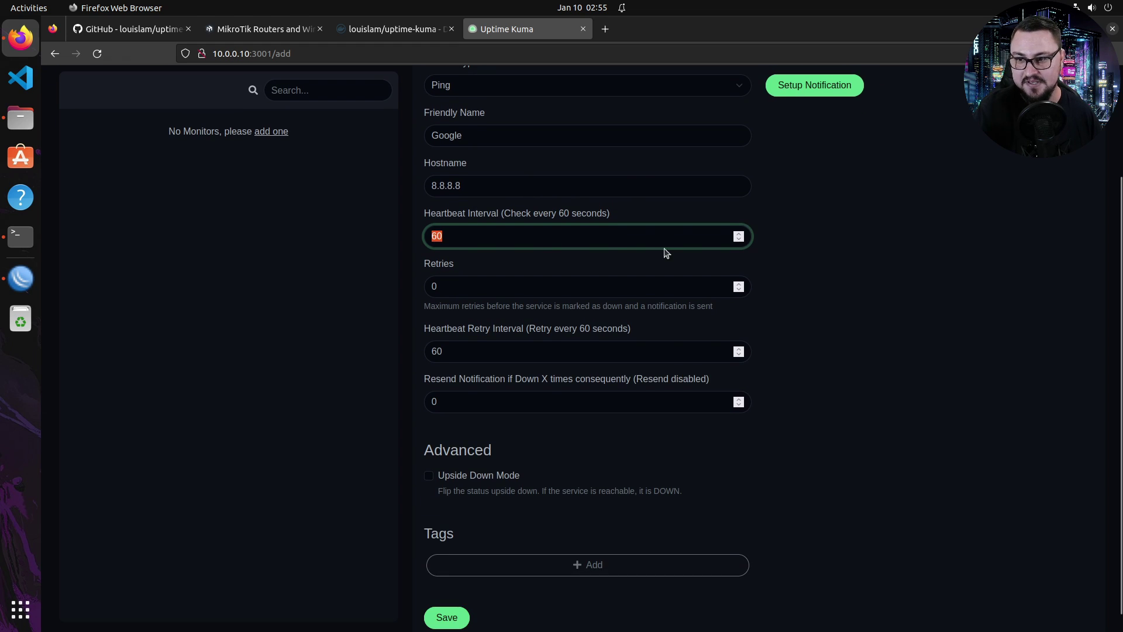
{"action": "scroll", "coordinate": [368, 323], "scroll_direction": "down", "scroll_amount": 1}
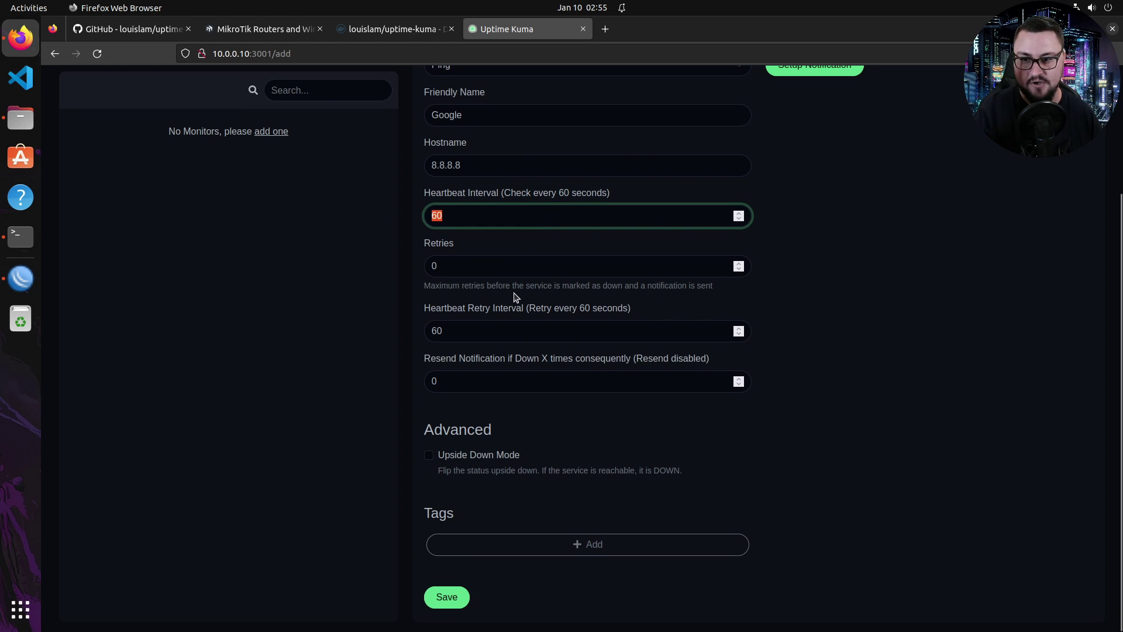
{"action": "key", "text": "Tab"}
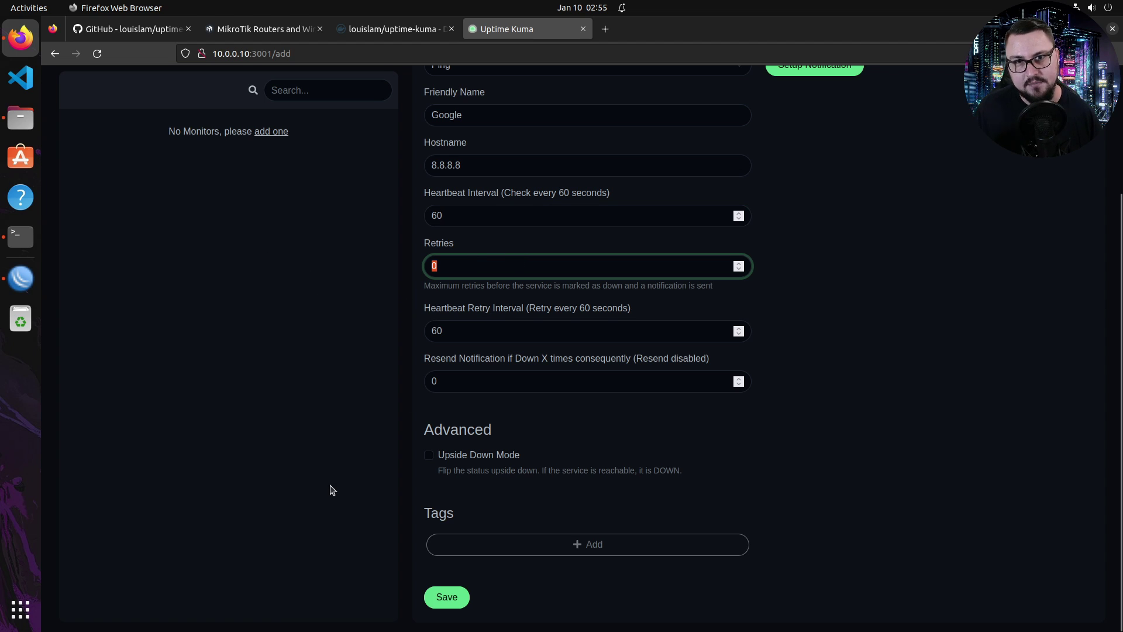
{"action": "scroll", "coordinate": [481, 539], "scroll_direction": "up", "scroll_amount": 3}
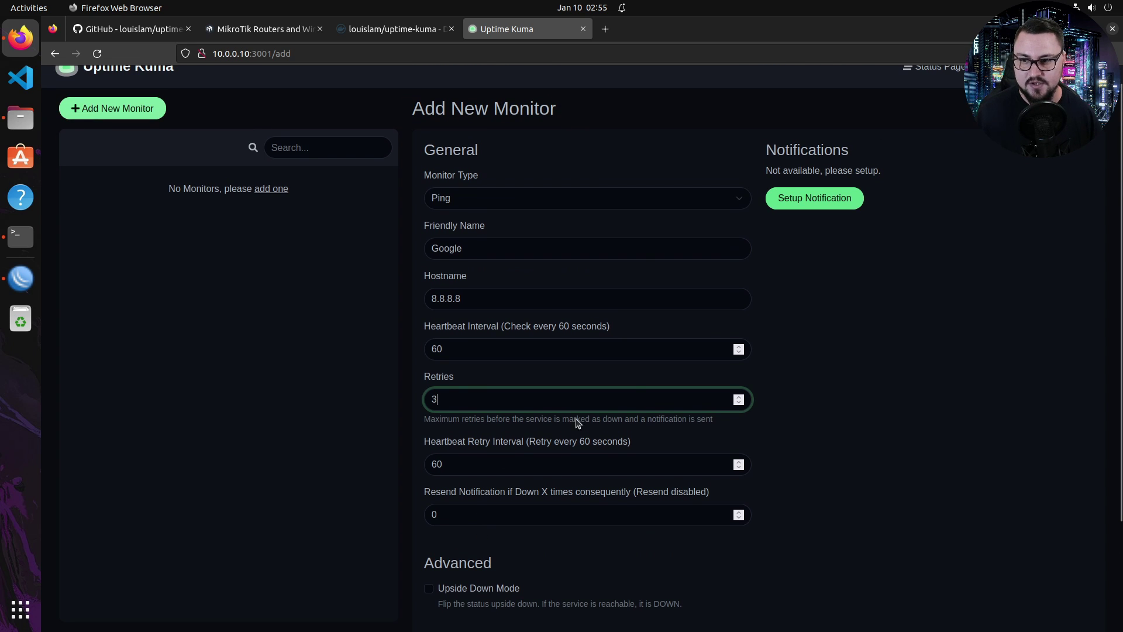
{"action": "type", "text": "3"}
{"action": "left_click", "coordinate": [822, 385]}
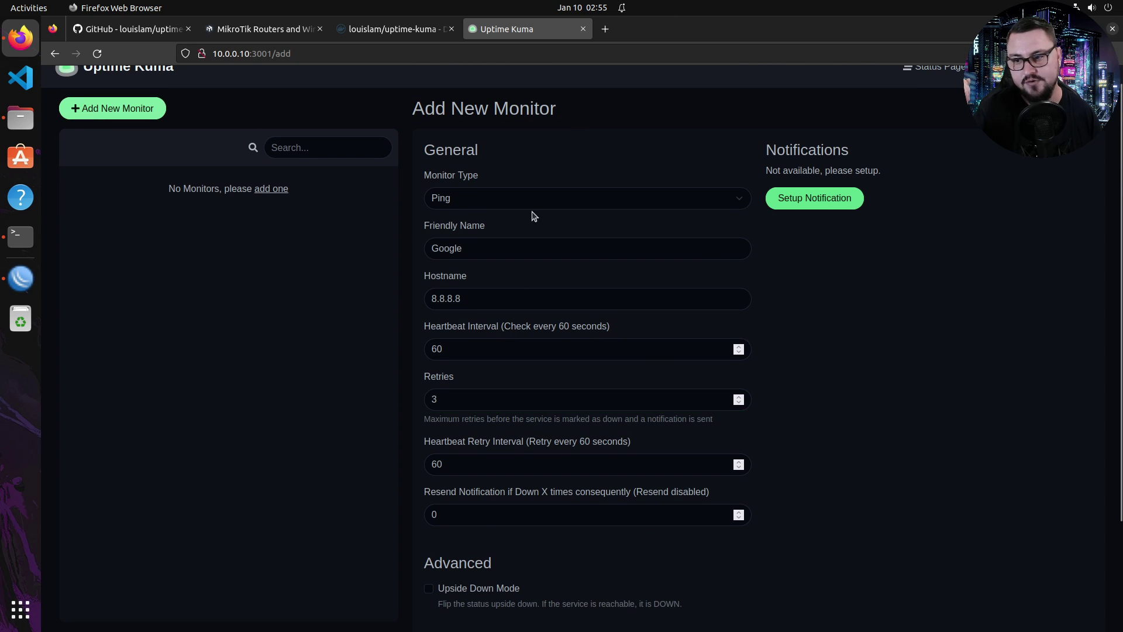
Add a new blue tag named Internet to the Google monitor and save the monitor.
{"action": "scroll", "coordinate": [552, 252], "scroll_direction": "down", "scroll_amount": 3}
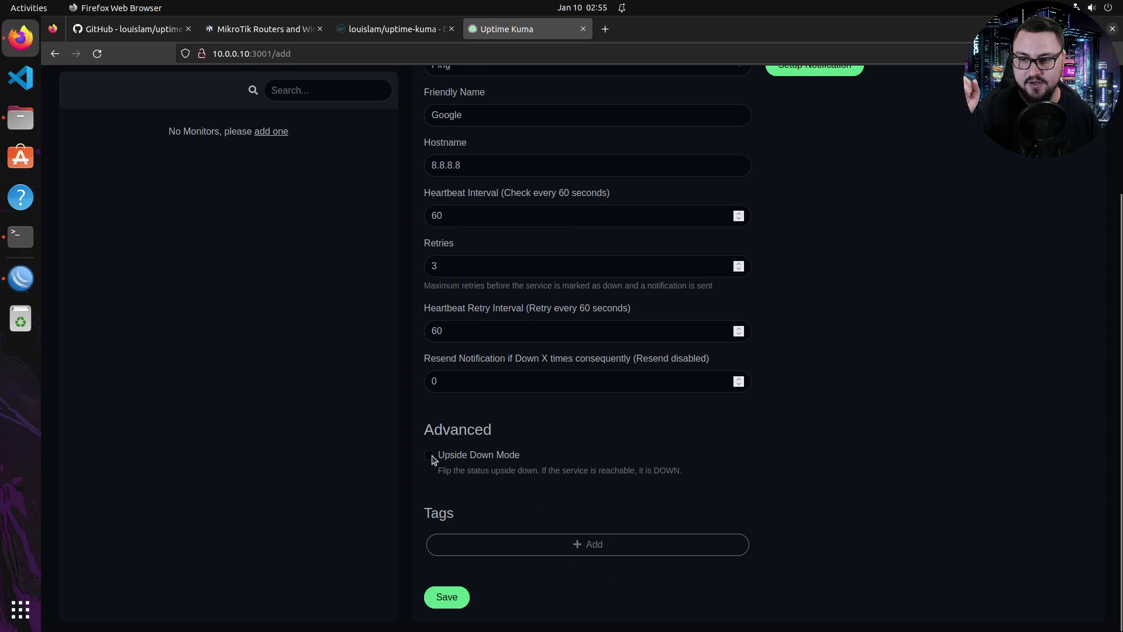
{"action": "scroll", "coordinate": [513, 460], "scroll_direction": "up", "scroll_amount": 3}
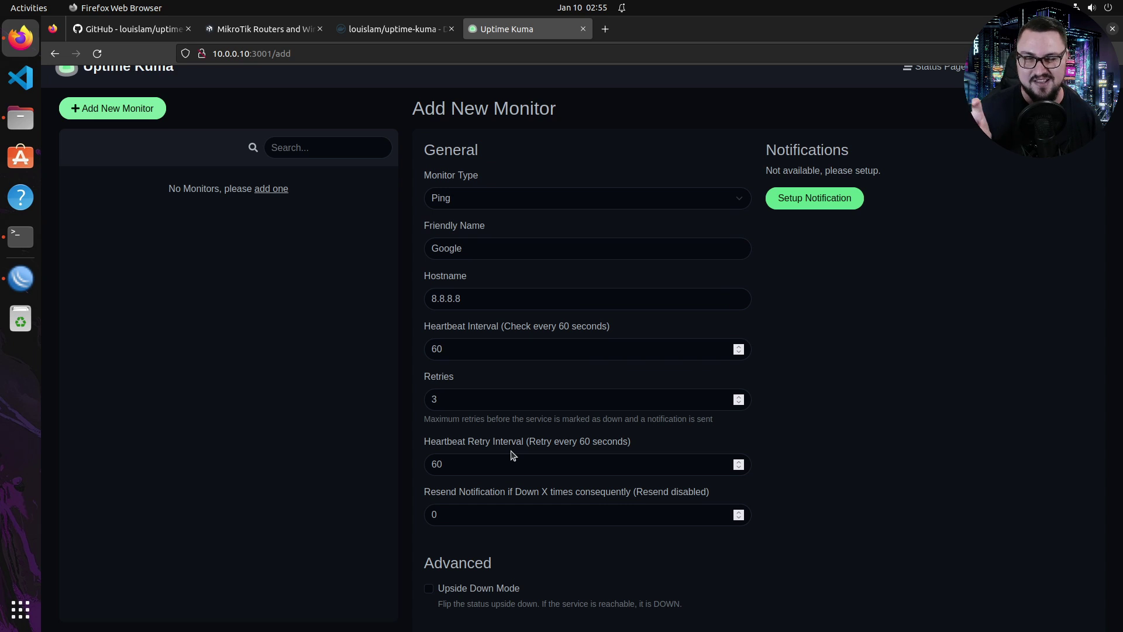
{"action": "scroll", "coordinate": [513, 456], "scroll_direction": "down", "scroll_amount": 3}
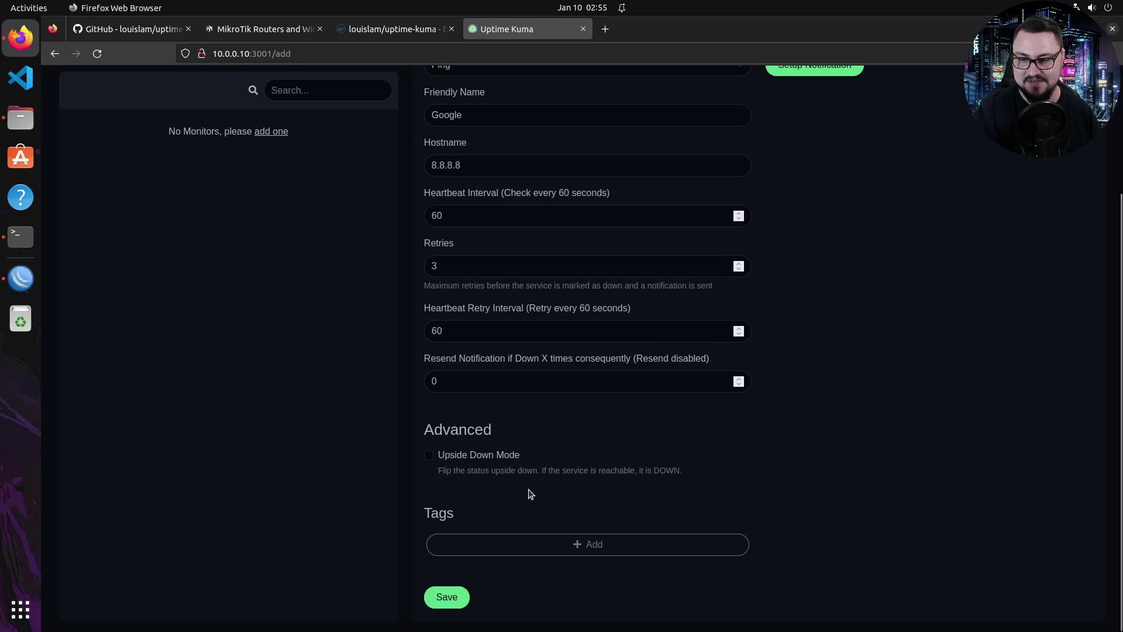
{"action": "left_click", "coordinate": [506, 546]}
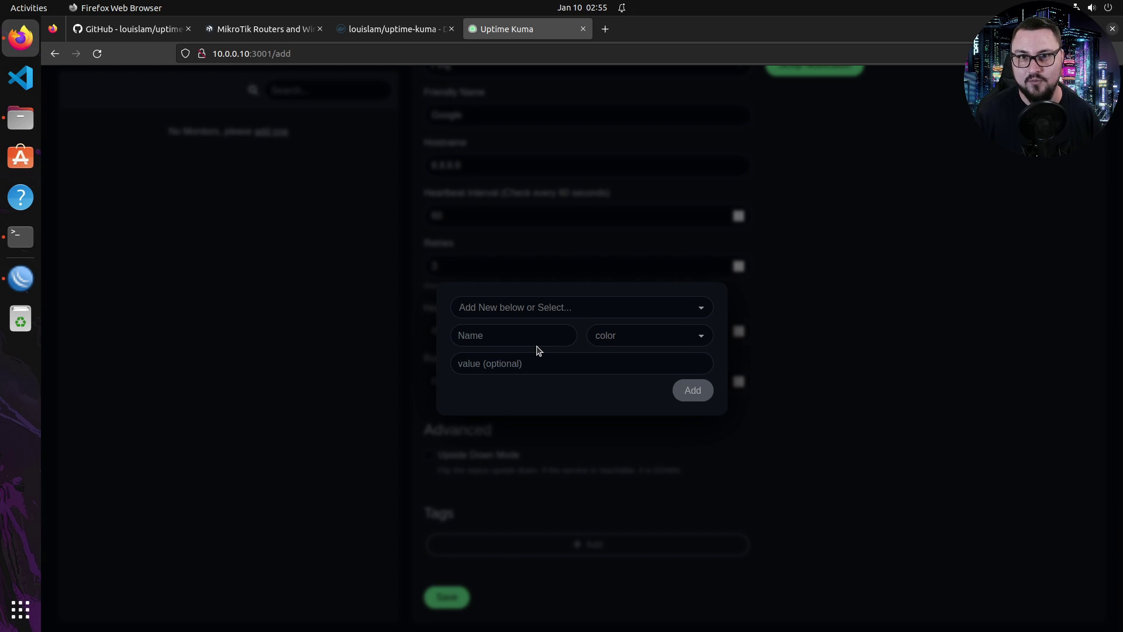
{"action": "left_click", "coordinate": [513, 331]}
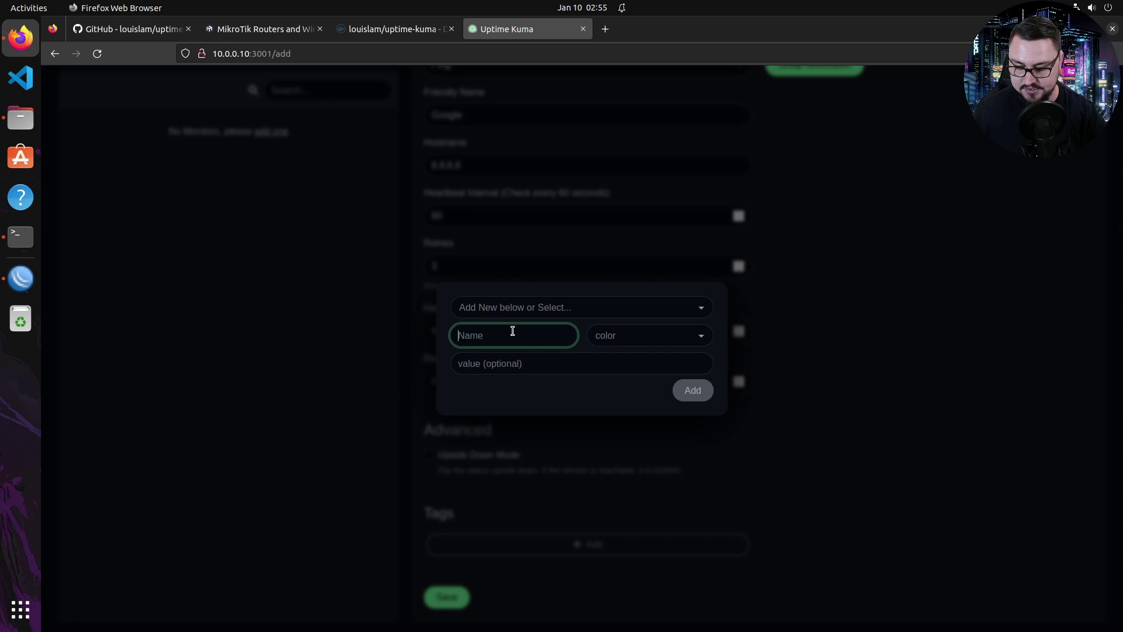
{"action": "type", "text": "Inter"}
{"action": "key", "text": "Tab"}
{"action": "key", "text": "Down"}
{"action": "key", "text": "Down"}
{"action": "key", "text": "Down"}
{"action": "key", "text": "Down"}
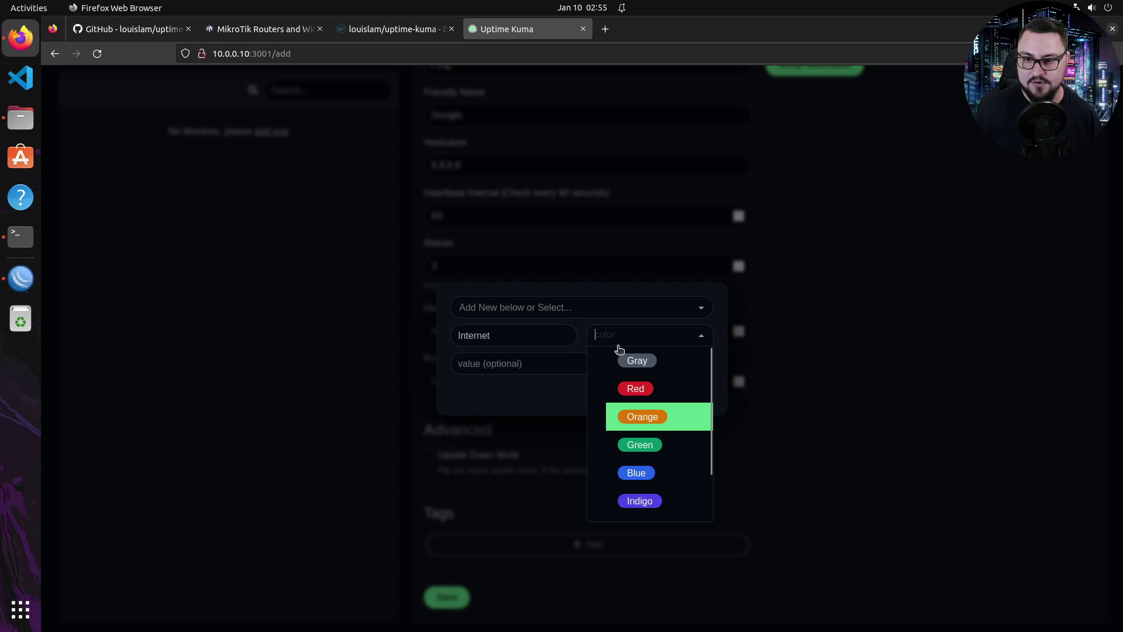
{"action": "left_click", "coordinate": [654, 428]}
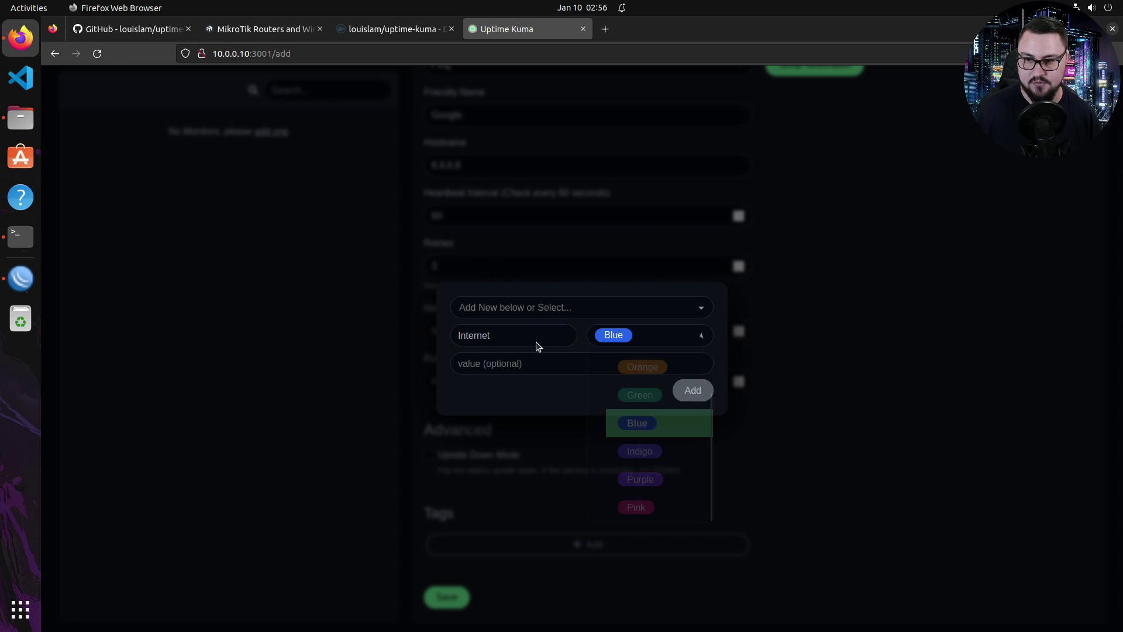
{"action": "left_click", "coordinate": [689, 389]}
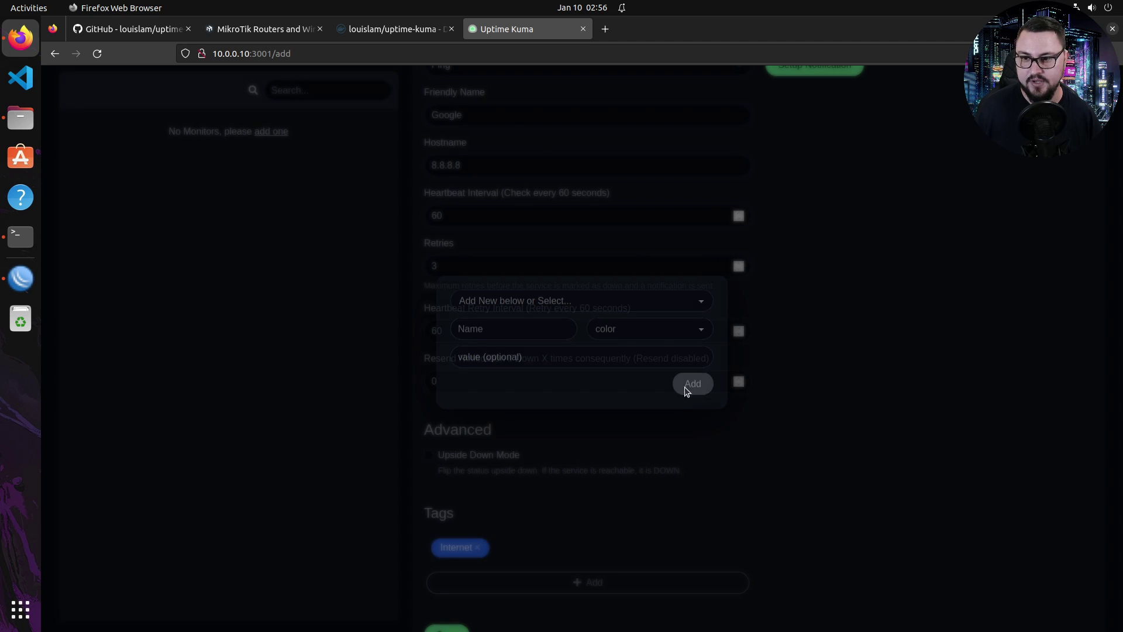
{"action": "left_click", "coordinate": [449, 603]}
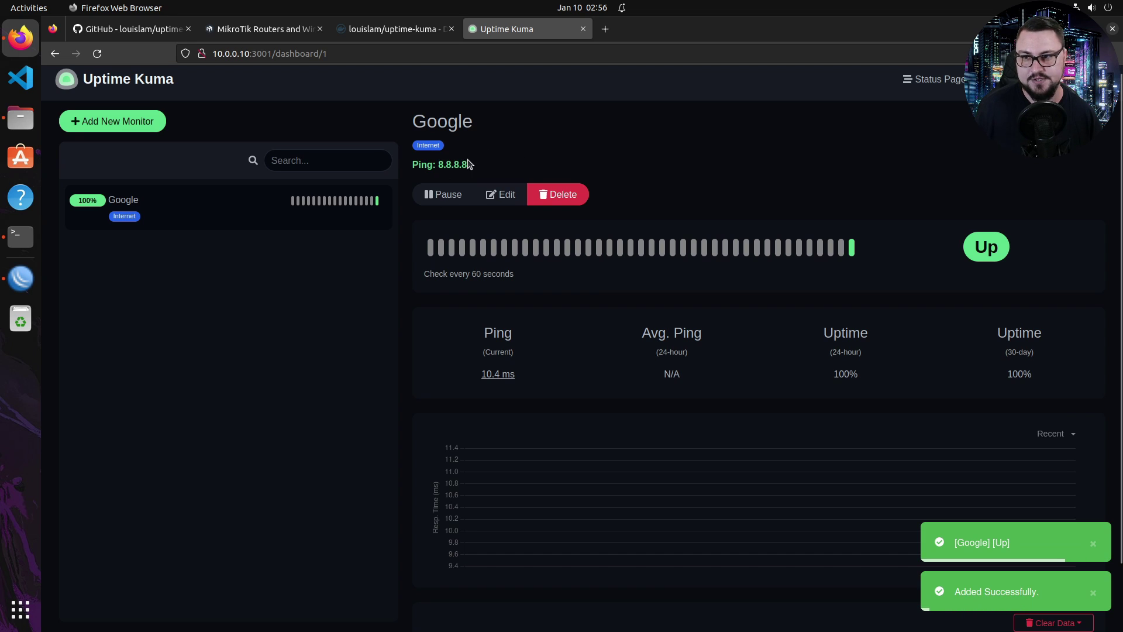
Examine the Google monitor's status, uptime statistics, response-time chart periods and event log, and dismiss the remaining notification.
{"action": "left_click_drag", "start_coordinate": [470, 165], "coordinate": [425, 154]}
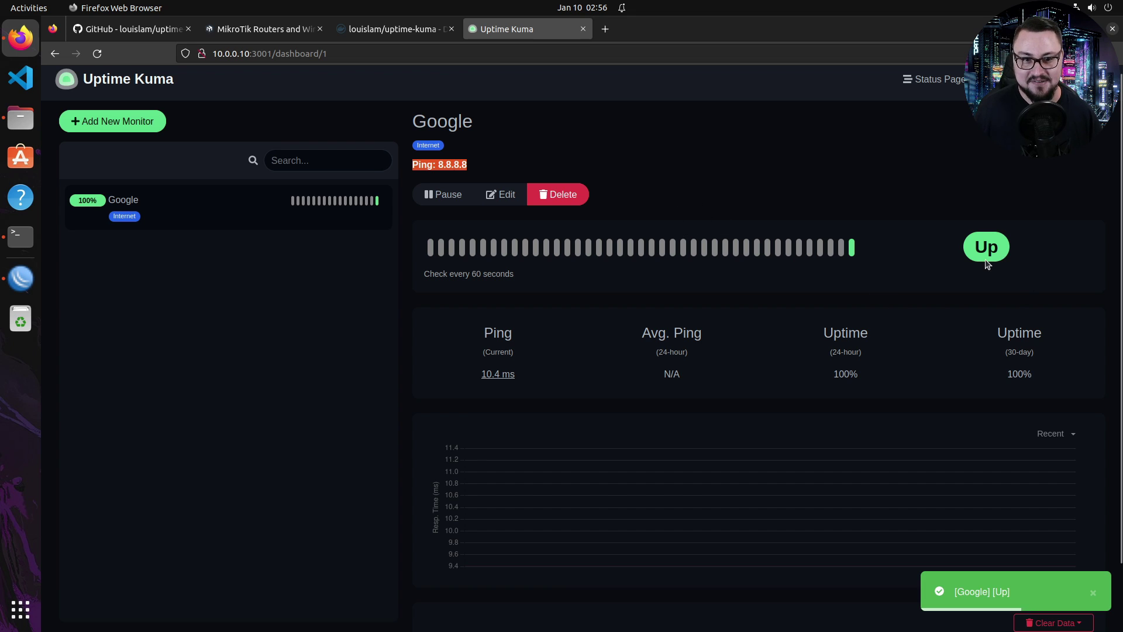
{"action": "left_click_drag", "start_coordinate": [988, 265], "coordinate": [1028, 321]}
{"action": "scroll", "coordinate": [1041, 302], "scroll_direction": "down", "scroll_amount": 2}
{"action": "left_click_drag", "start_coordinate": [1055, 280], "coordinate": [862, 288]}
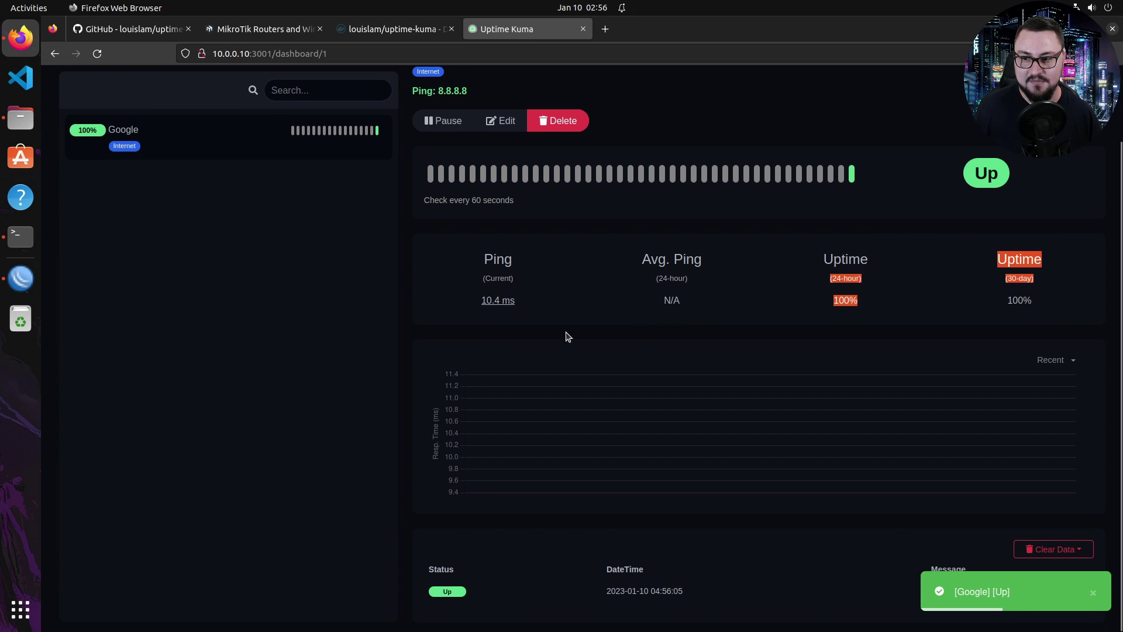
{"action": "left_click", "coordinate": [1060, 361]}
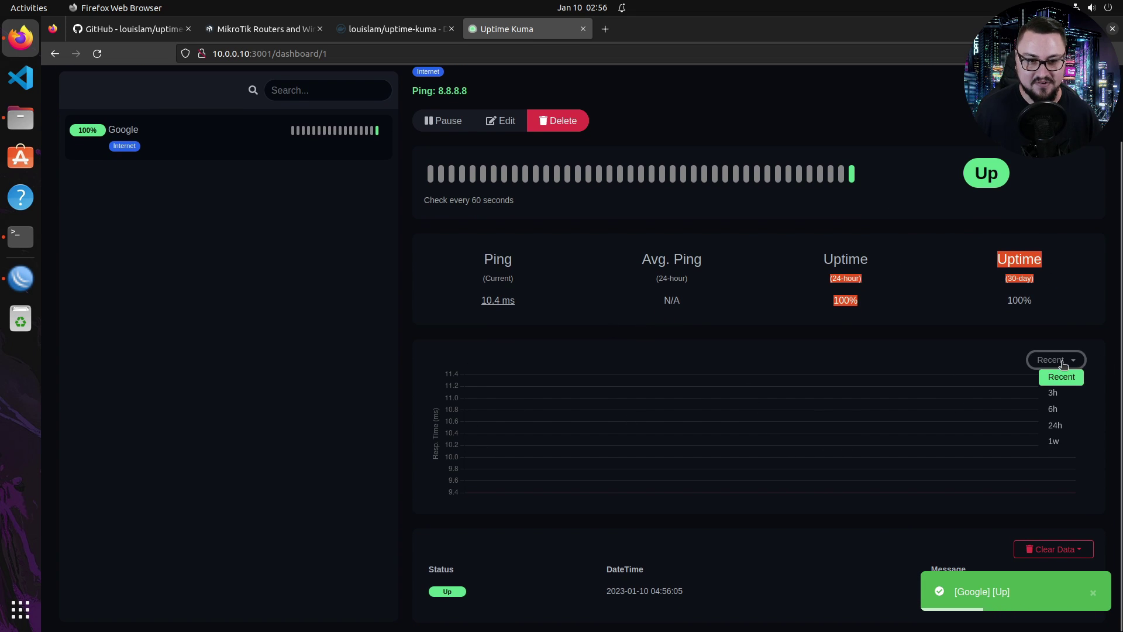
{"action": "left_click", "coordinate": [1047, 380]}
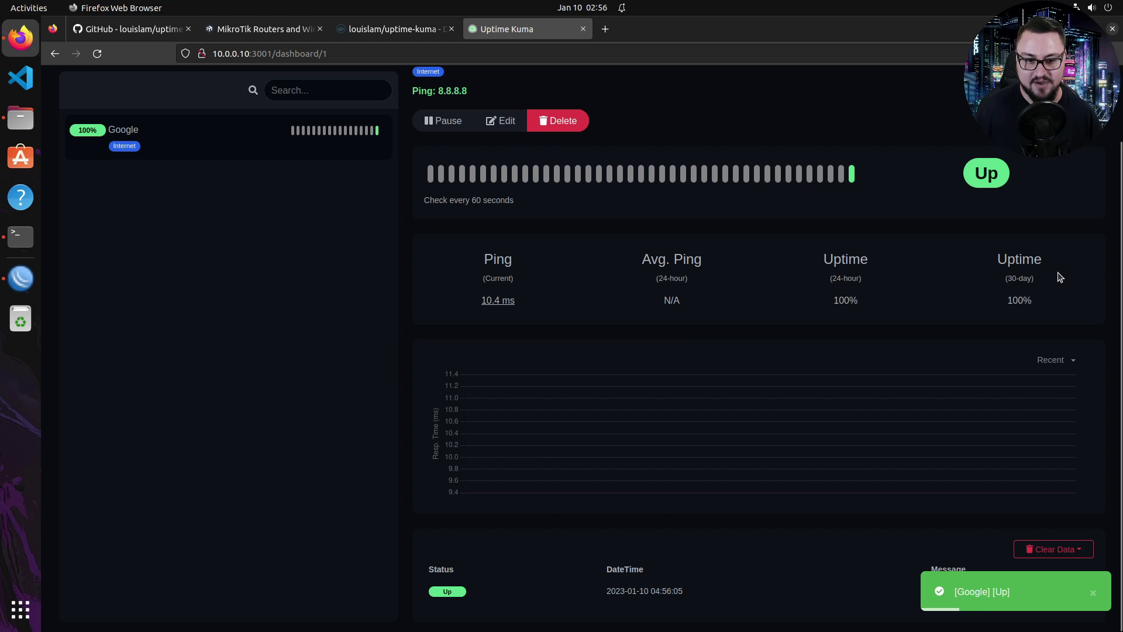
{"action": "left_click", "coordinate": [1093, 592]}
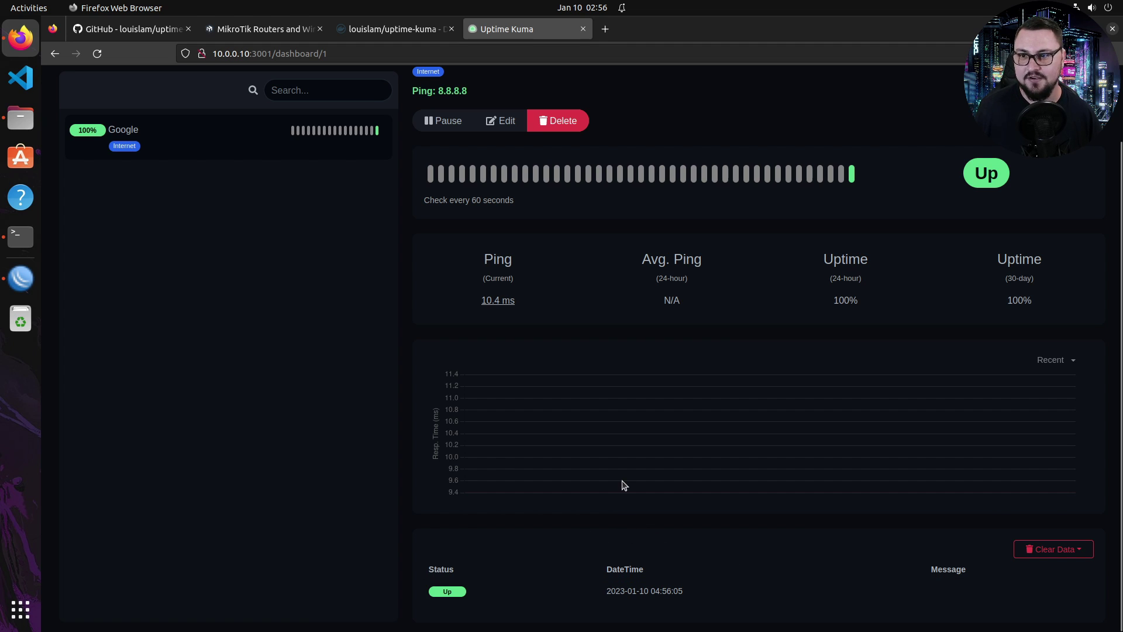
{"action": "scroll", "coordinate": [621, 485], "scroll_direction": "up", "scroll_amount": 3}
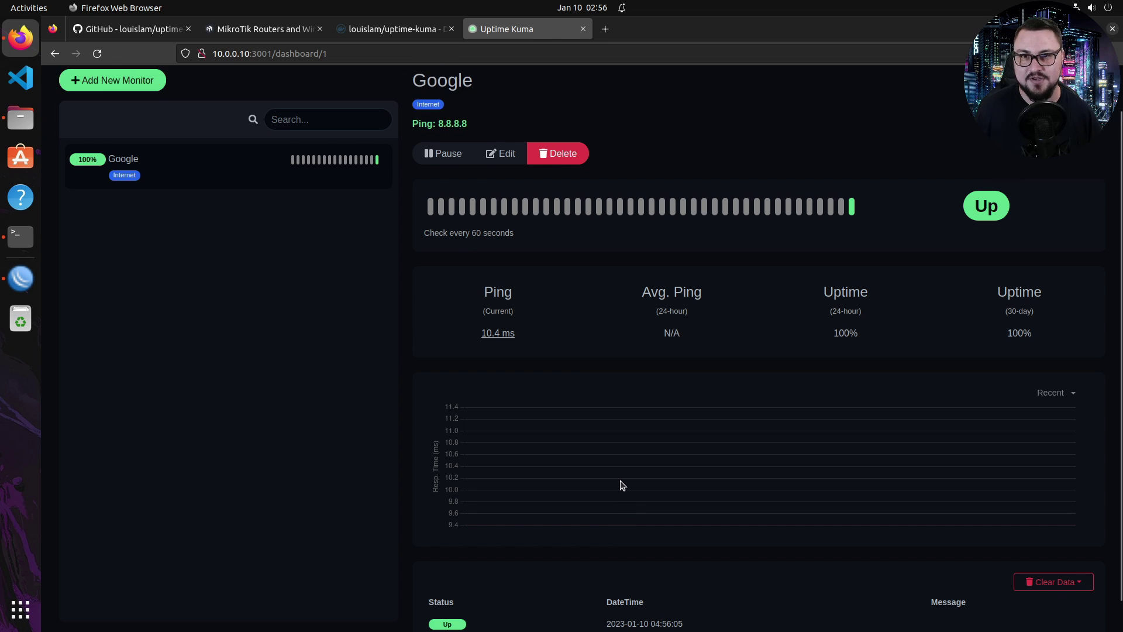
{"action": "scroll", "coordinate": [421, 193], "scroll_direction": "down", "scroll_amount": 2}
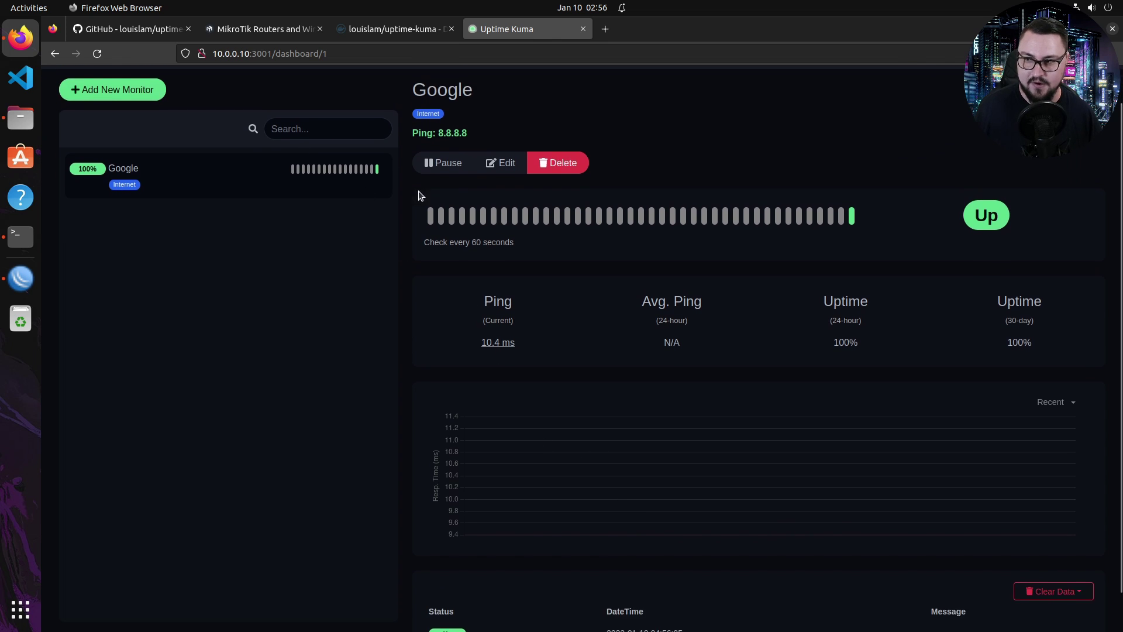
{"action": "scroll", "coordinate": [146, 141], "scroll_direction": "up", "scroll_amount": 2}
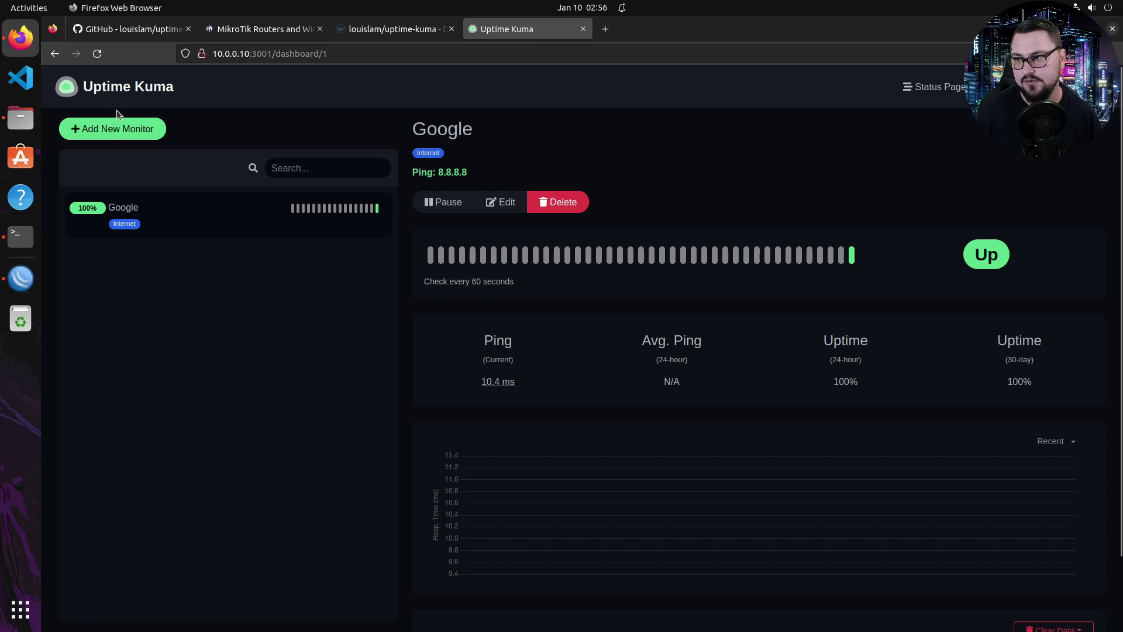
{"action": "left_click", "coordinate": [114, 129]}
{"action": "left_click", "coordinate": [486, 220]}
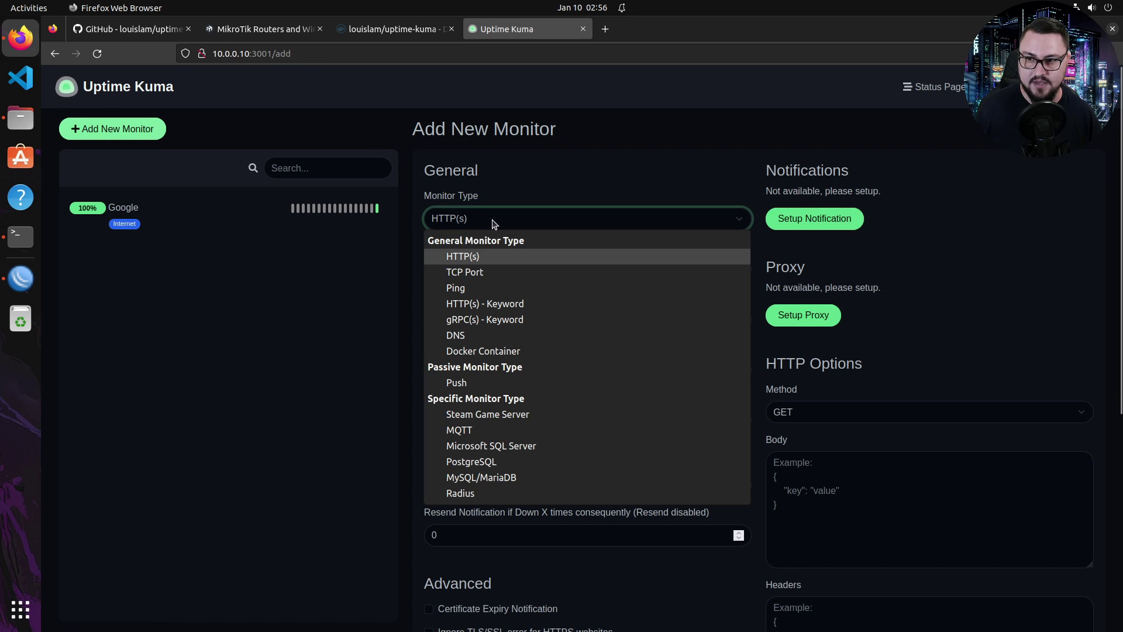
{"action": "left_click", "coordinate": [507, 222]}
{"action": "left_click", "coordinate": [479, 273]}
{"action": "type", "text": "EVE-NG"}
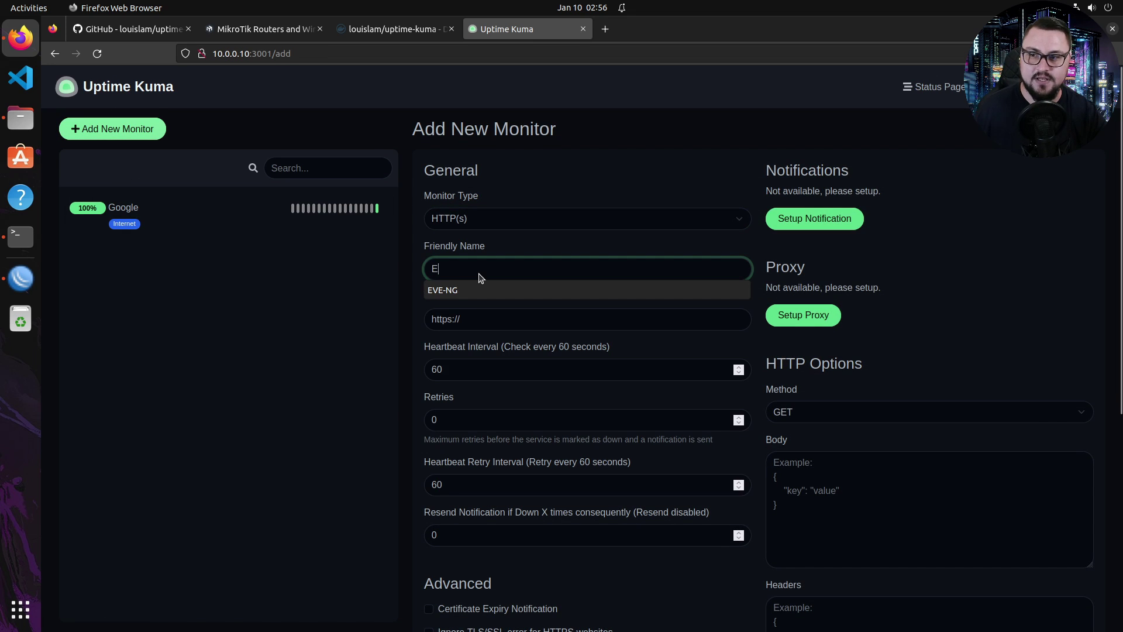
{"action": "key", "text": "Tab"}
{"action": "key", "text": "shift+Tab"}
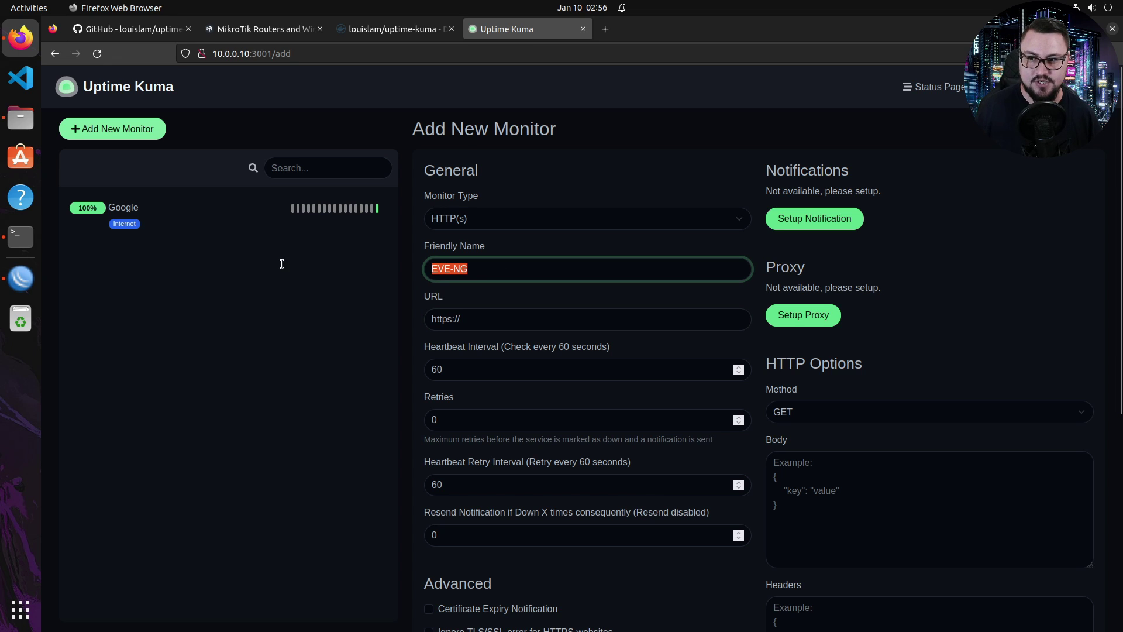
{"action": "key", "text": "Tab"}
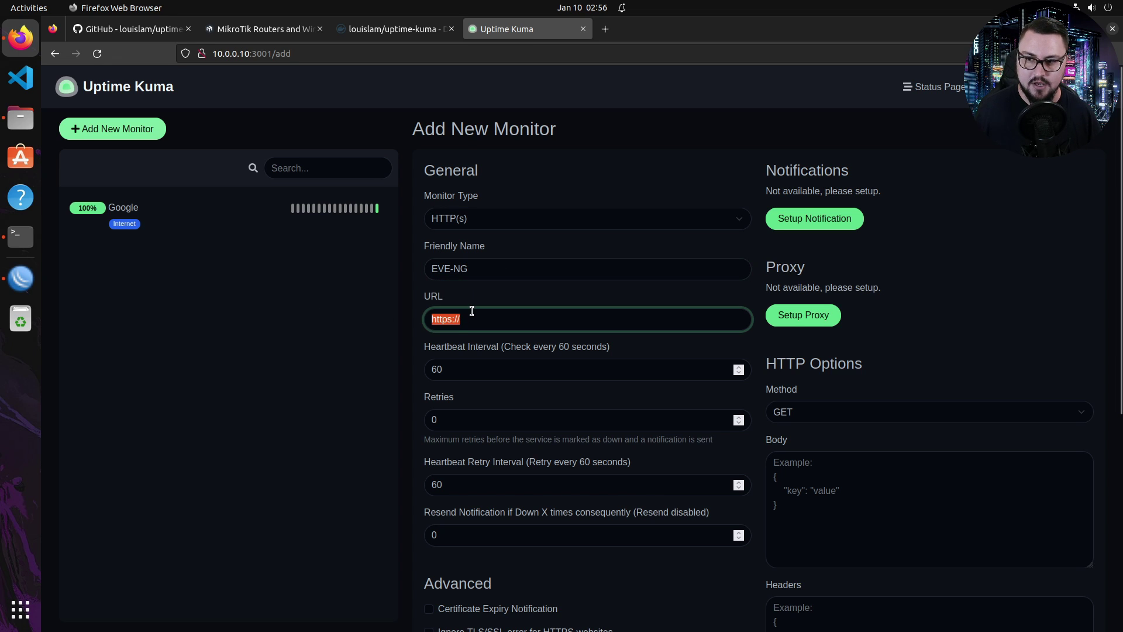
{"action": "left_click", "coordinate": [488, 316]}
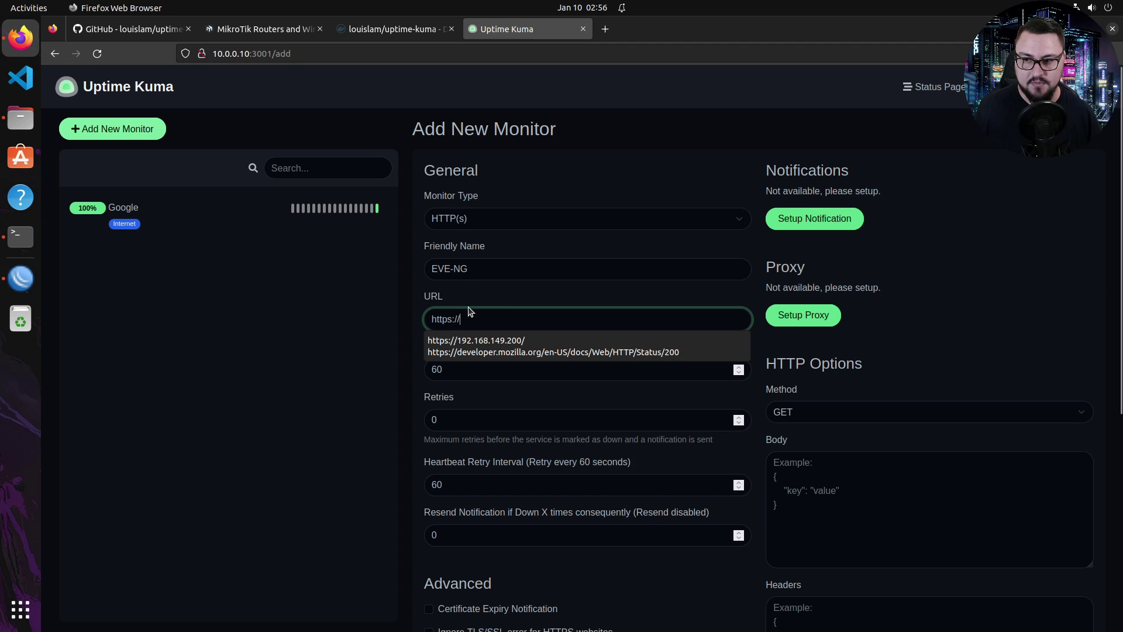
{"action": "left_click", "coordinate": [471, 342]}
Review the new EVE-NG monitor's interval, retry and advanced settings, including the selectable accepted status codes.
{"action": "scroll", "coordinate": [361, 281], "scroll_direction": "down", "scroll_amount": 3}
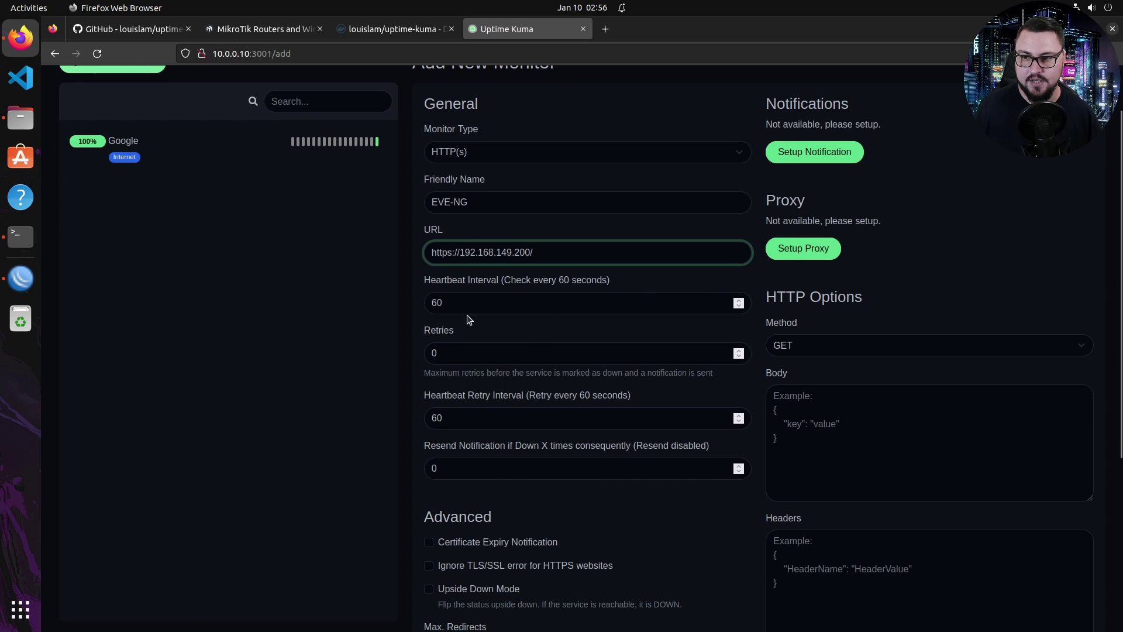
{"action": "key", "text": "Tab"}
{"action": "scroll", "coordinate": [520, 214], "scroll_direction": "down", "scroll_amount": 2}
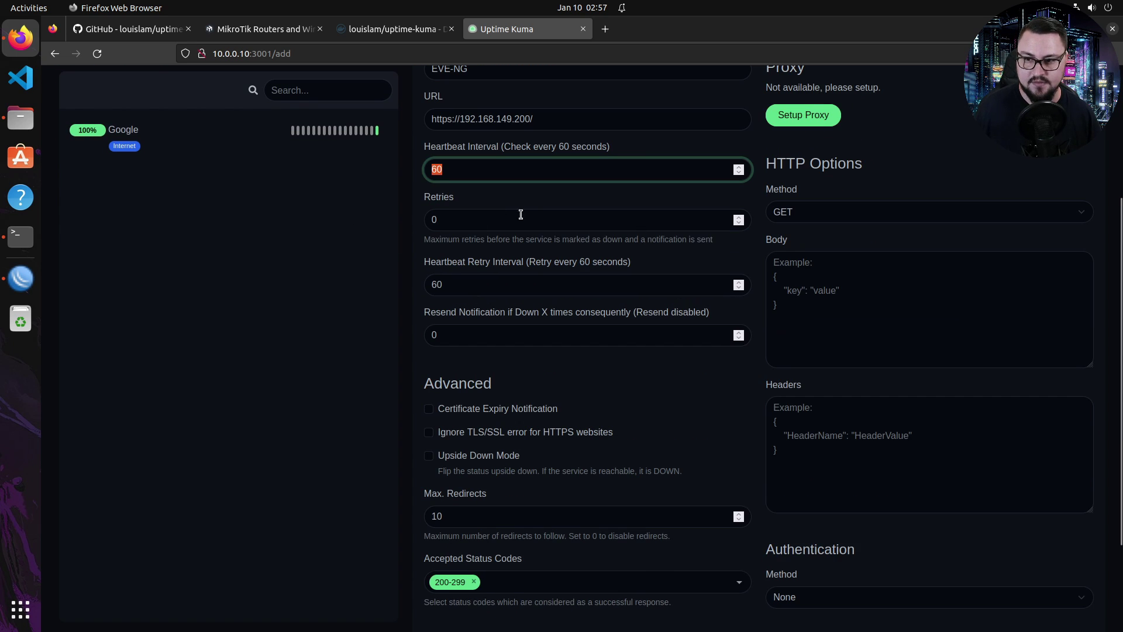
{"action": "scroll", "coordinate": [606, 273], "scroll_direction": "down", "scroll_amount": 2}
{"action": "scroll", "coordinate": [594, 276], "scroll_direction": "down", "scroll_amount": 2}
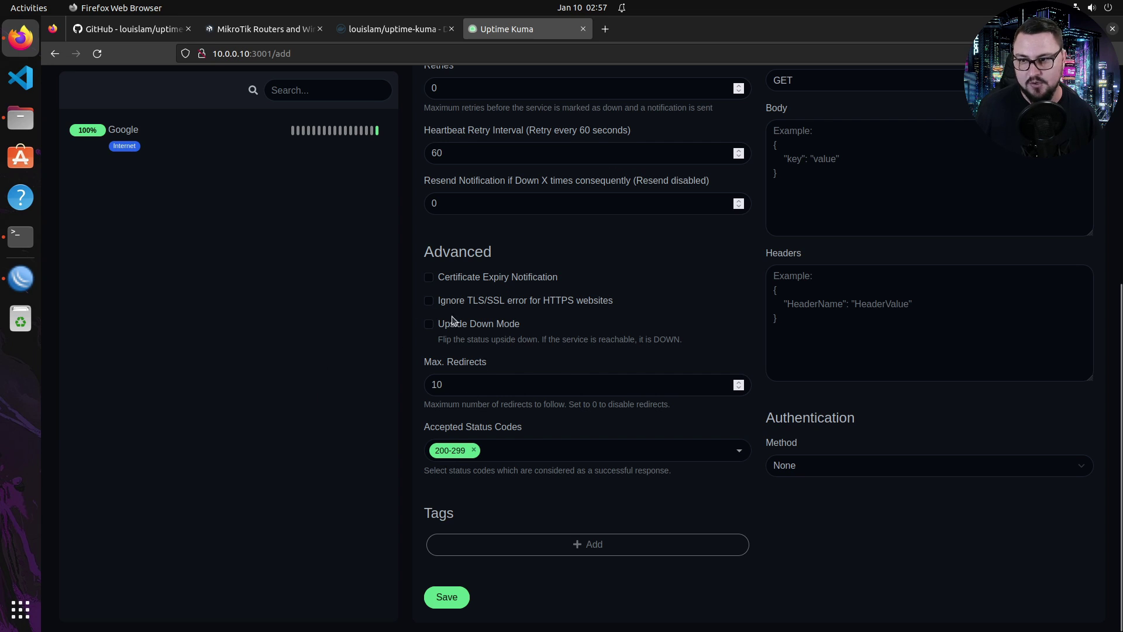
{"action": "left_click_drag", "start_coordinate": [434, 253], "coordinate": [501, 259]}
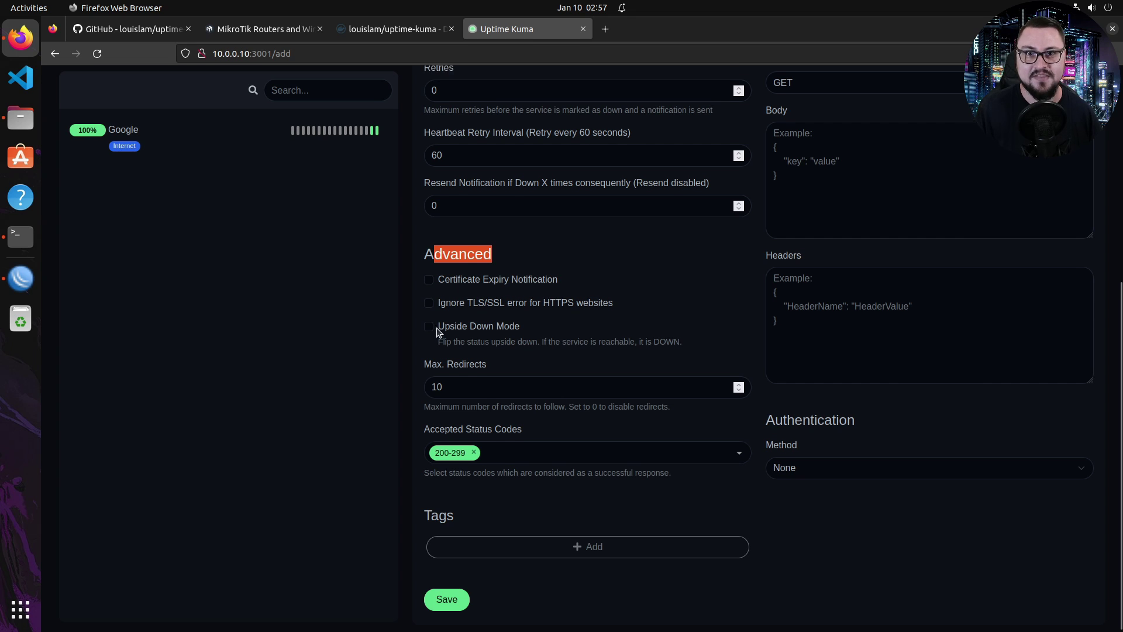
{"action": "scroll", "coordinate": [437, 330], "scroll_direction": "up", "scroll_amount": 2}
{"action": "scroll", "coordinate": [437, 332], "scroll_direction": "up", "scroll_amount": 4}
{"action": "scroll", "coordinate": [565, 220], "scroll_direction": "down", "scroll_amount": 2}
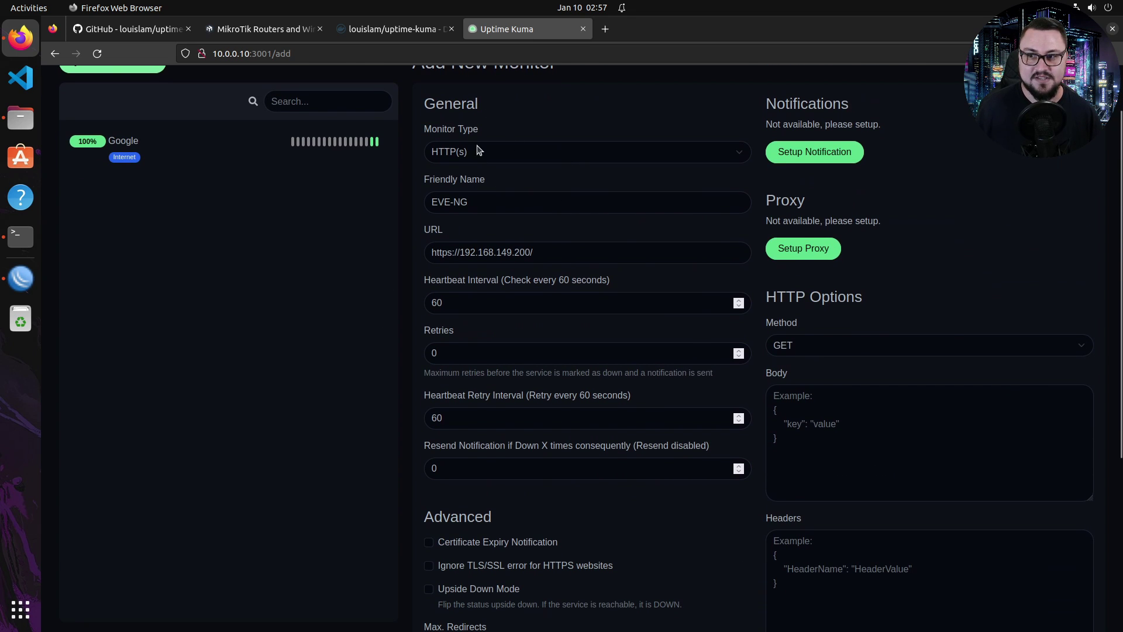
{"action": "scroll", "coordinate": [508, 231], "scroll_direction": "down", "scroll_amount": 4}
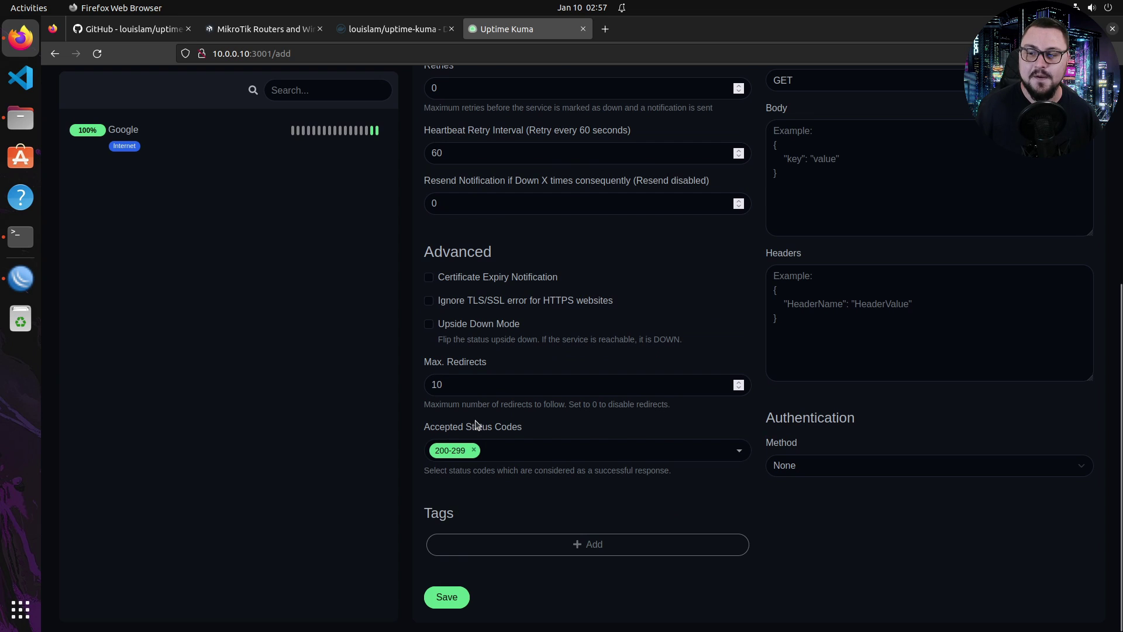
{"action": "left_click", "coordinate": [740, 451]}
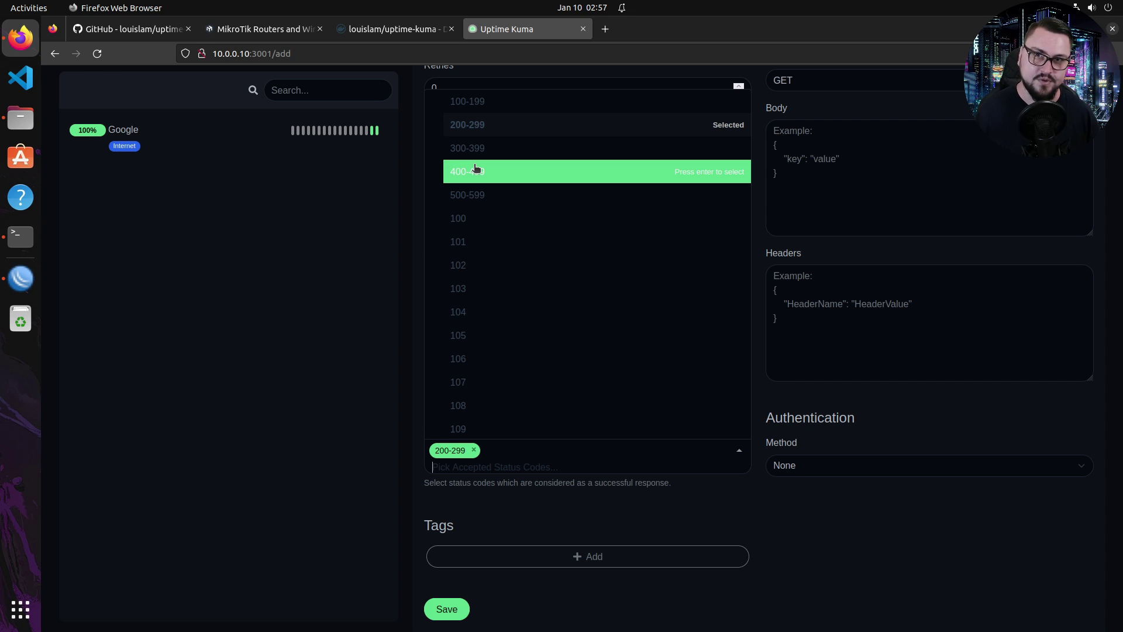
{"action": "scroll", "coordinate": [506, 275], "scroll_direction": "down", "scroll_amount": 3}
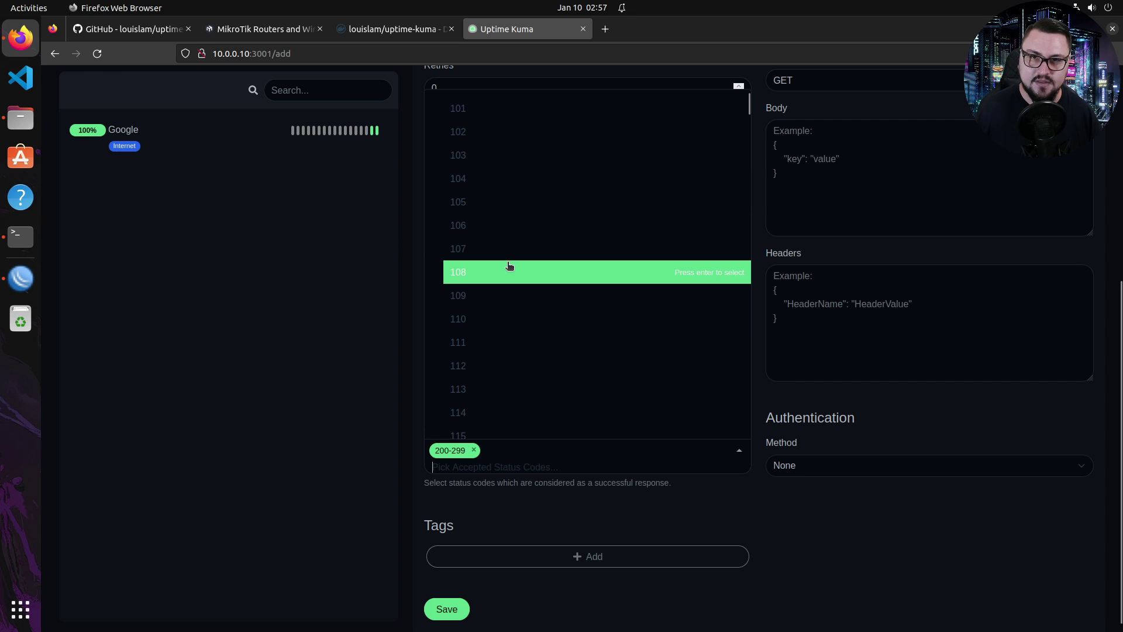
{"action": "scroll", "coordinate": [509, 267], "scroll_direction": "up", "scroll_amount": 3}
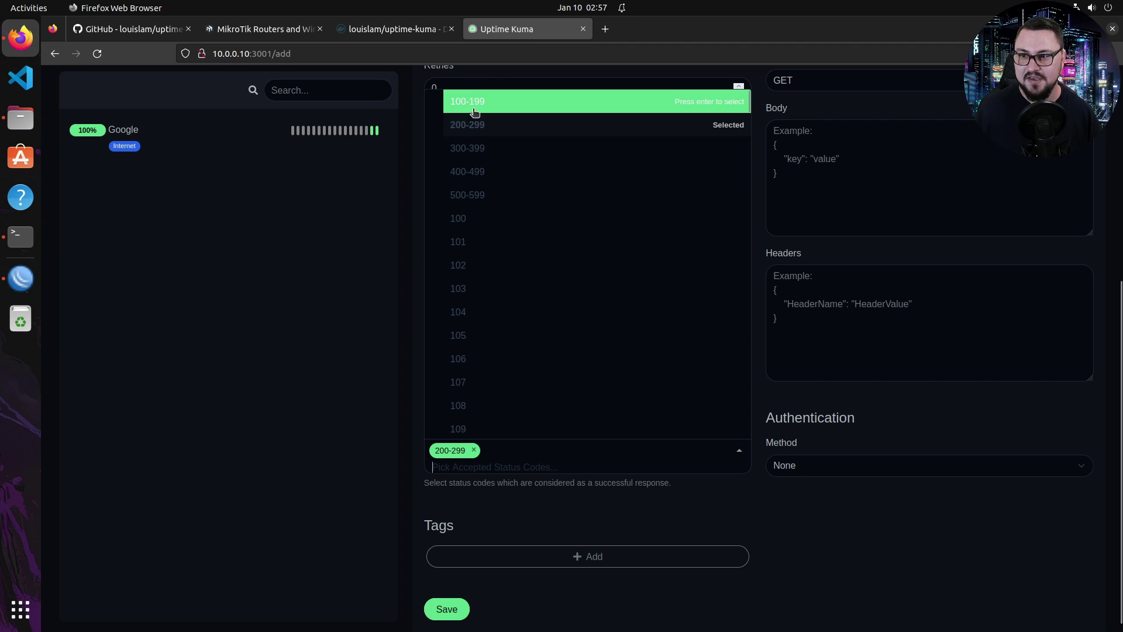
{"action": "left_click", "coordinate": [296, 371]}
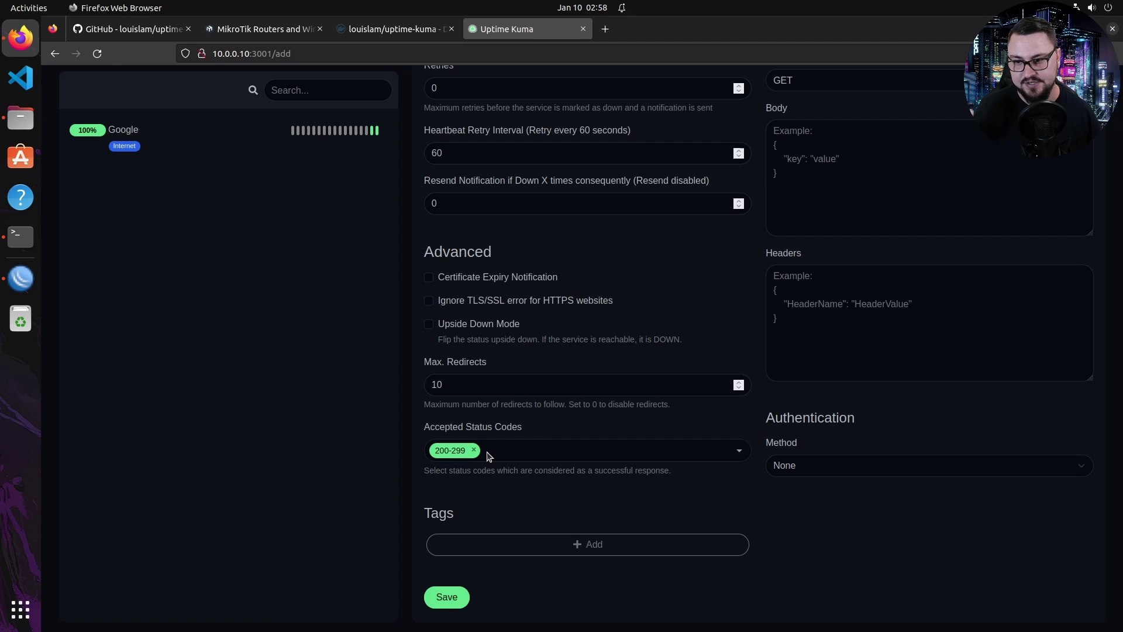
{"action": "left_click", "coordinate": [554, 549]}
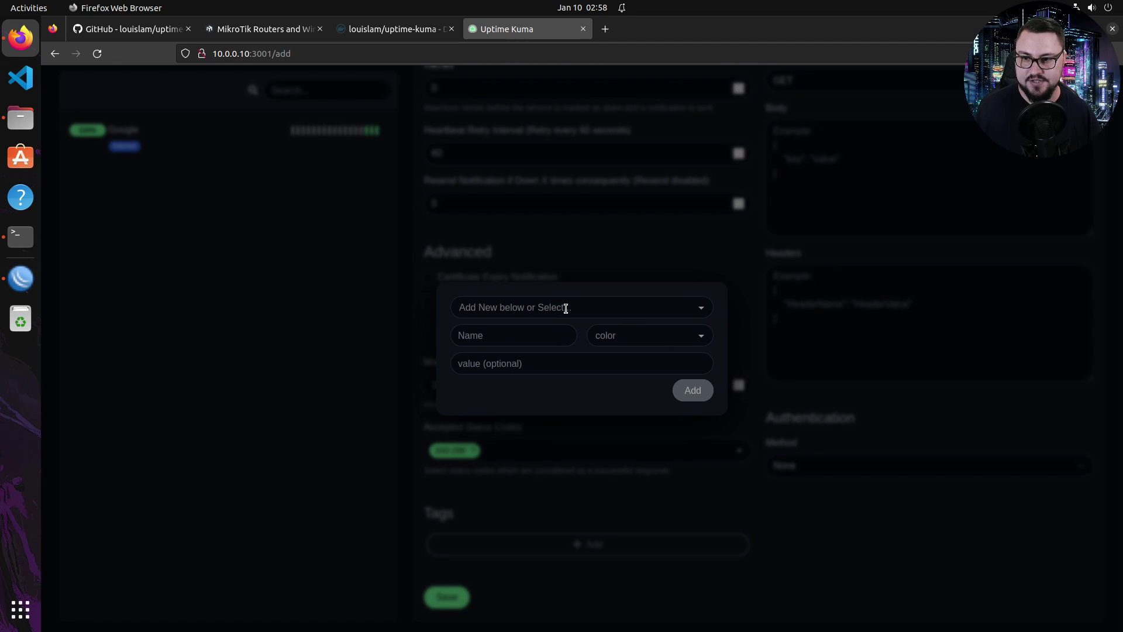
{"action": "left_click", "coordinate": [634, 307]}
{"action": "left_click", "coordinate": [645, 330]}
{"action": "left_click", "coordinate": [561, 318]}
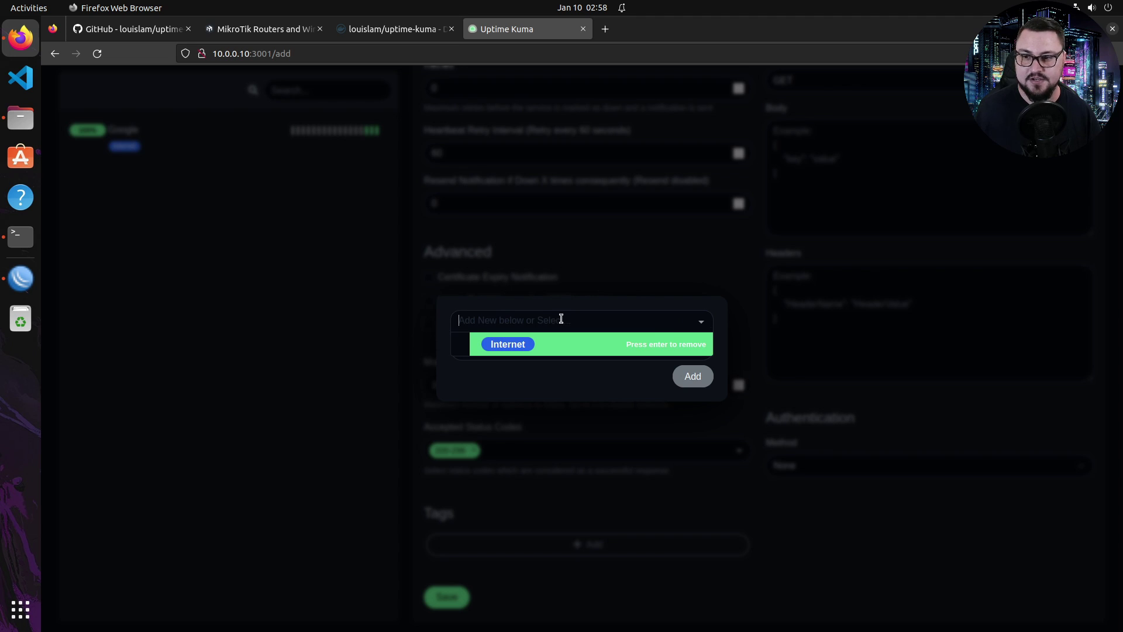
{"action": "left_click", "coordinate": [608, 303]}
{"action": "left_click", "coordinate": [394, 556]}
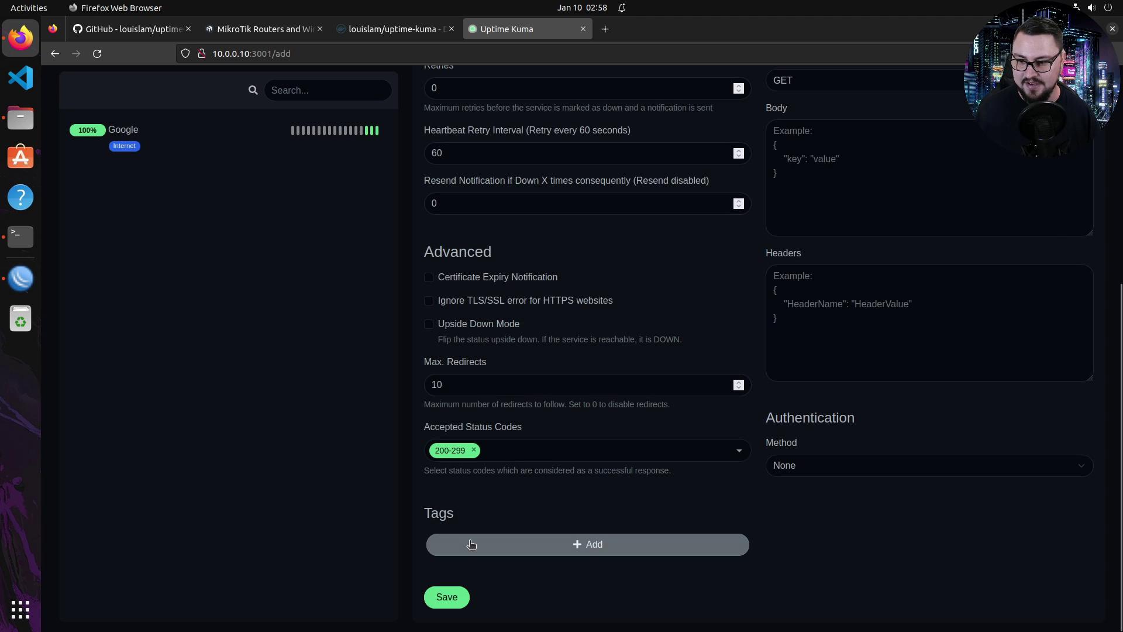
Add a new red tag named Lab to the EVE-NG monitor and save the monitor.
{"action": "left_click", "coordinate": [585, 318]}
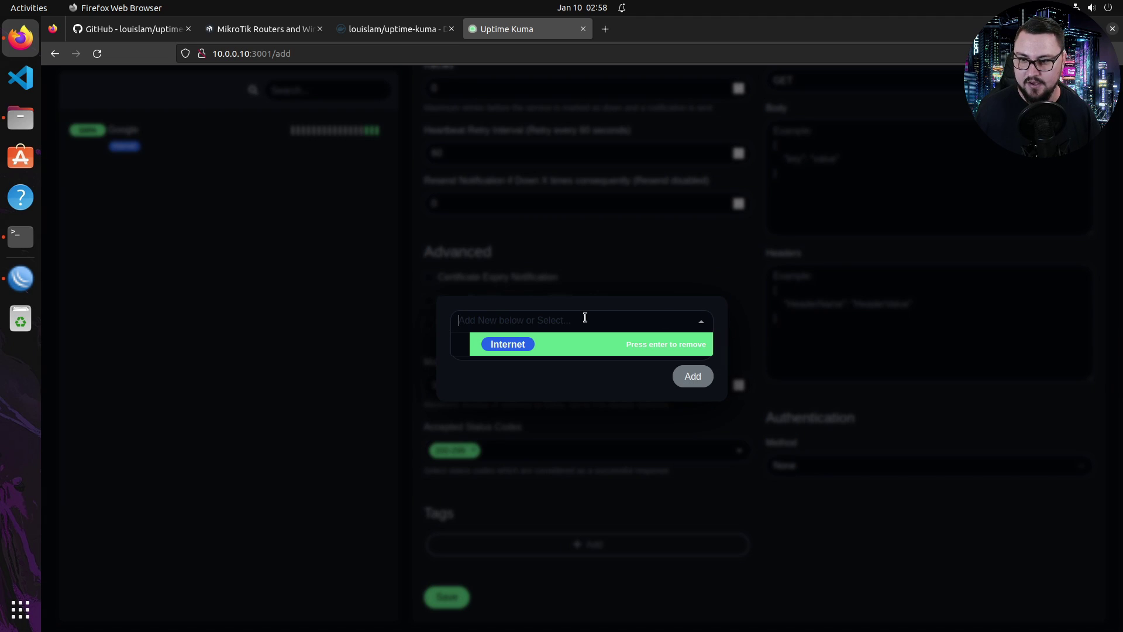
{"action": "left_click", "coordinate": [661, 351]}
{"action": "left_click", "coordinate": [510, 337]}
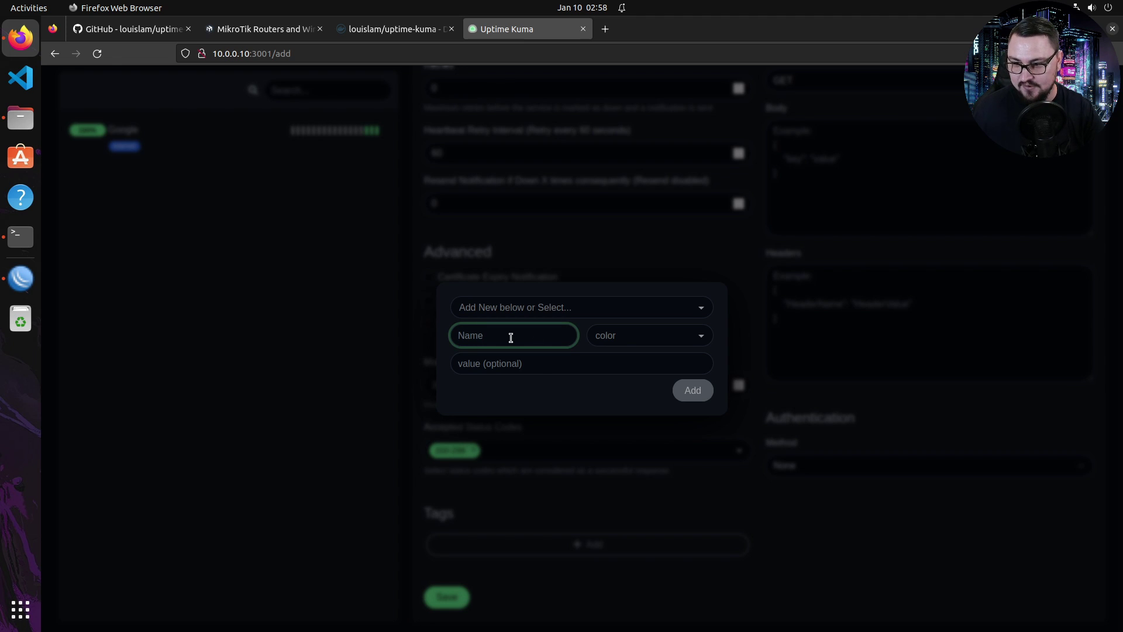
{"action": "type", "text": "Lab"}
{"action": "key", "text": "Tab"}
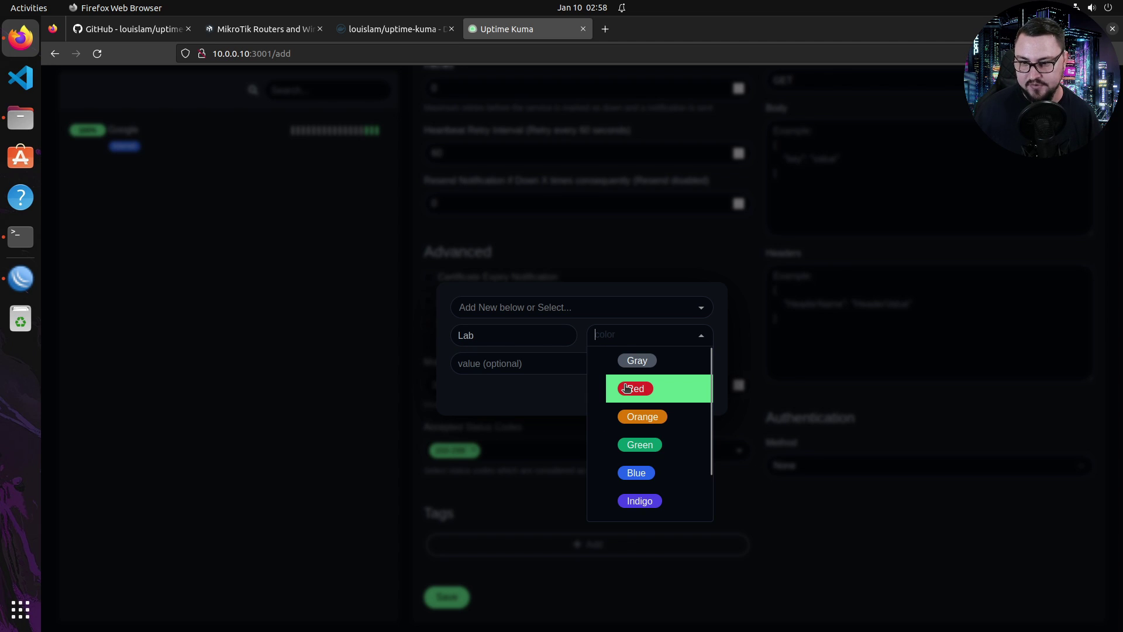
{"action": "left_click", "coordinate": [626, 387]}
{"action": "left_click", "coordinate": [691, 389]}
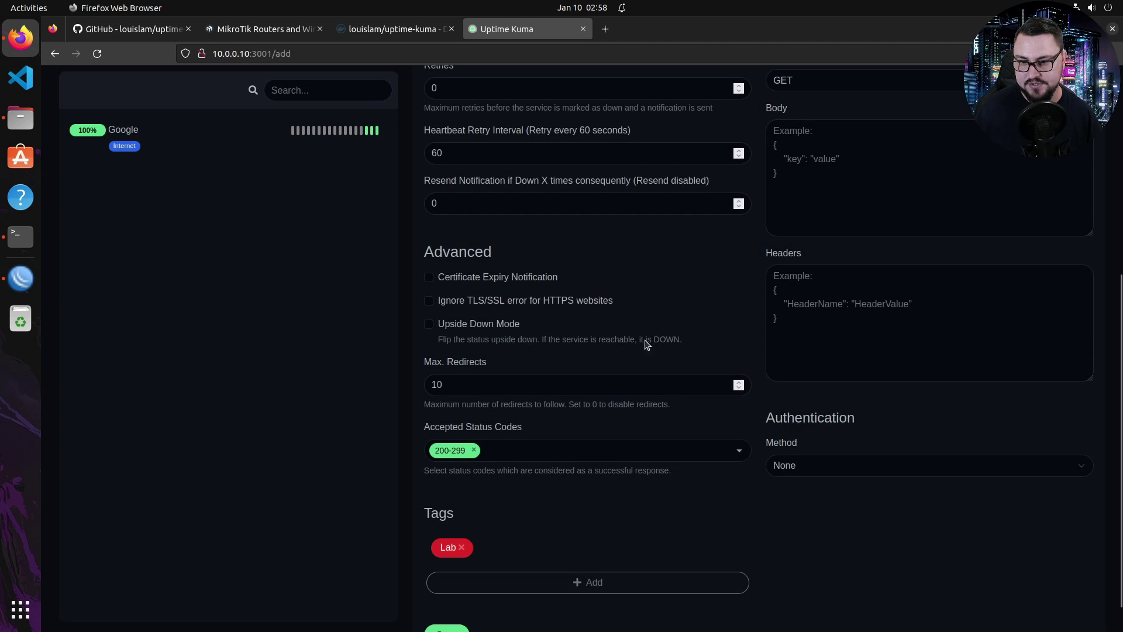
{"action": "scroll", "coordinate": [647, 345], "scroll_direction": "down", "scroll_amount": 1}
{"action": "scroll", "coordinate": [585, 369], "scroll_direction": "up", "scroll_amount": 7}
{"action": "scroll", "coordinate": [550, 392], "scroll_direction": "down", "scroll_amount": 5}
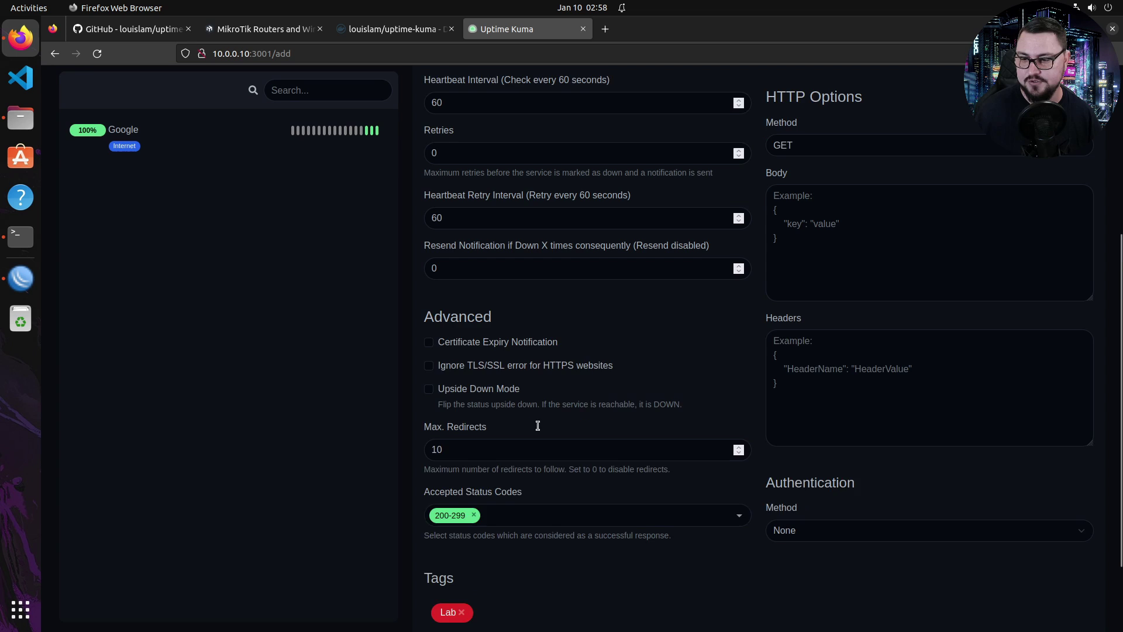
{"action": "scroll", "coordinate": [538, 426], "scroll_direction": "down", "scroll_amount": 3}
{"action": "left_click", "coordinate": [444, 592]}
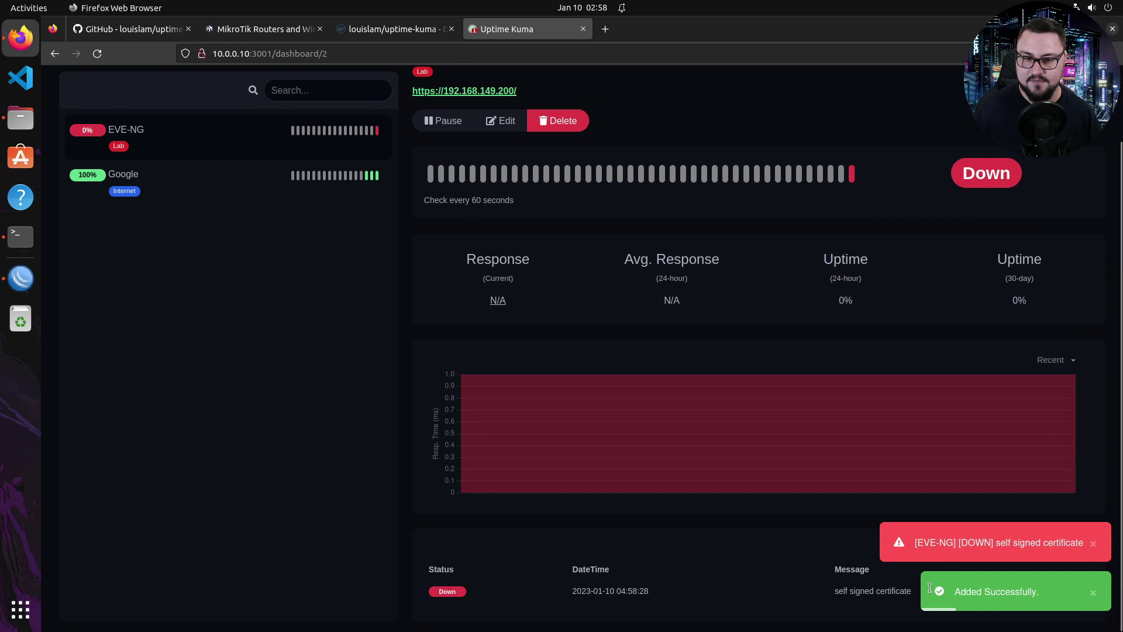
Edit the EVE-NG monitor to ignore TLS/SSL errors for HTTPS websites and save the change.
{"action": "left_click", "coordinate": [1077, 535]}
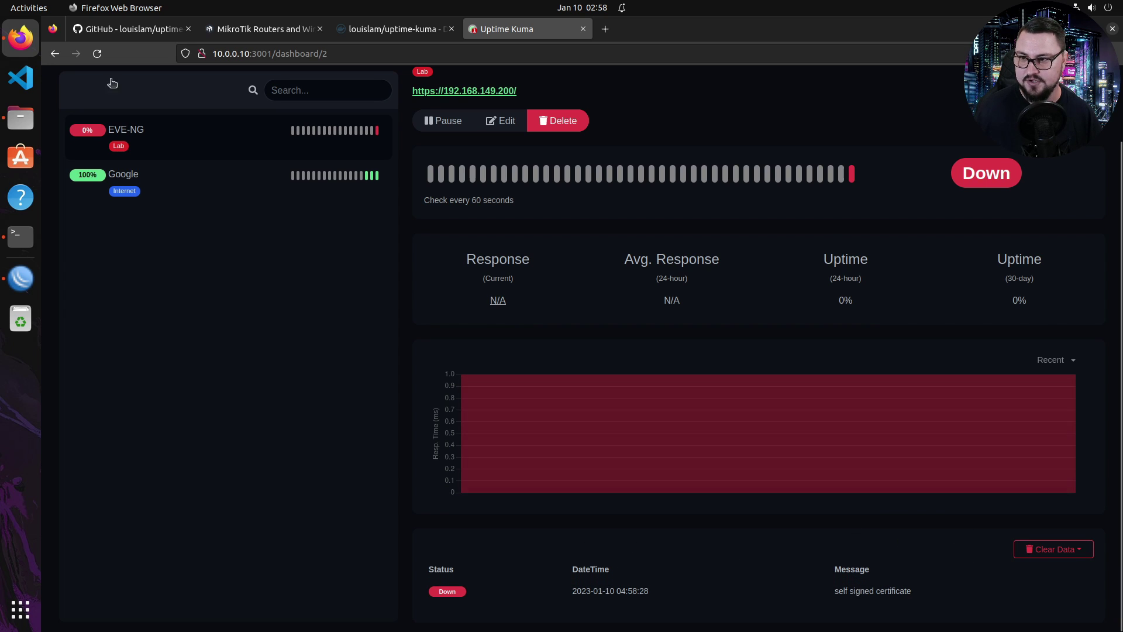
{"action": "scroll", "coordinate": [784, 266], "scroll_direction": "up", "scroll_amount": 2}
{"action": "scroll", "coordinate": [784, 266], "scroll_direction": "down", "scroll_amount": 2}
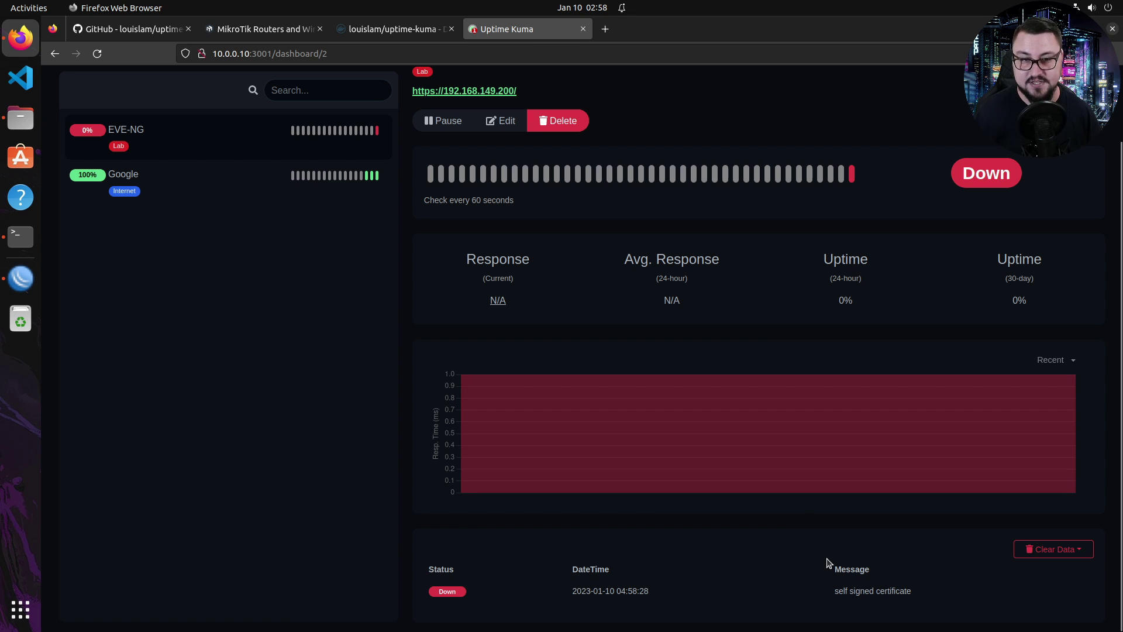
{"action": "left_click", "coordinate": [490, 118]}
{"action": "scroll", "coordinate": [667, 218], "scroll_direction": "down", "scroll_amount": 5}
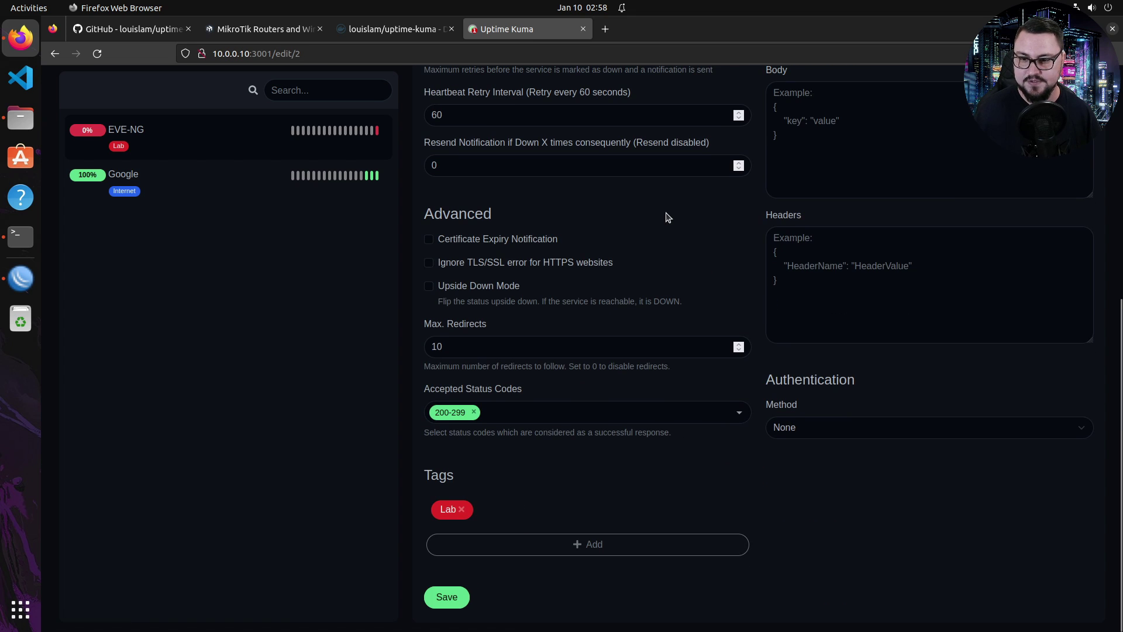
{"action": "left_click", "coordinate": [430, 264]}
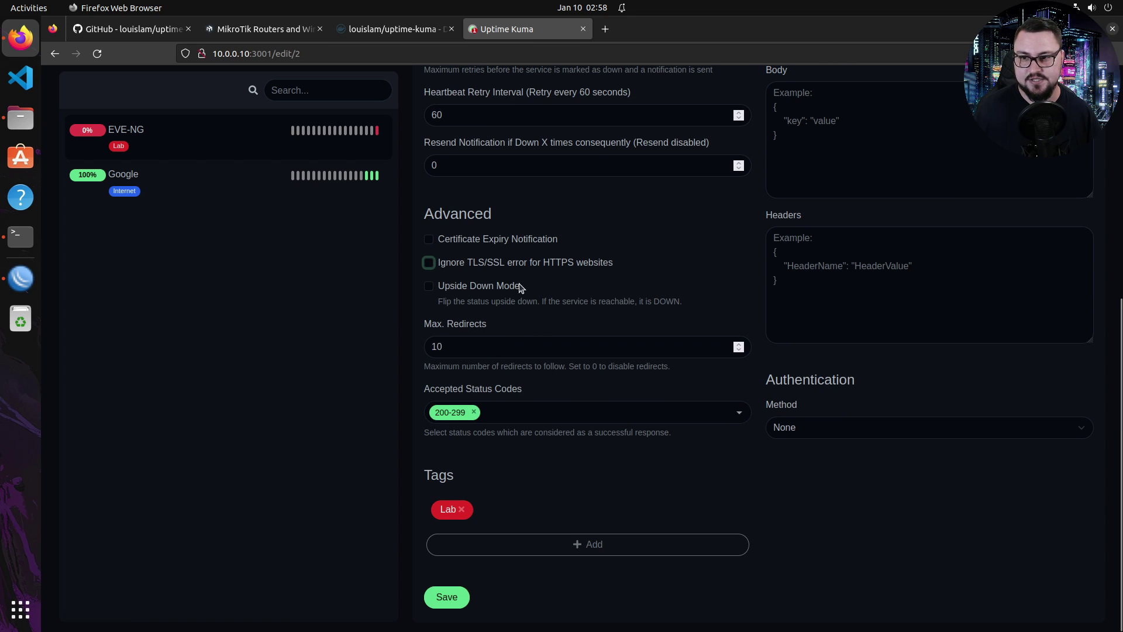
{"action": "left_click", "coordinate": [430, 263]}
{"action": "left_click", "coordinate": [447, 596]}
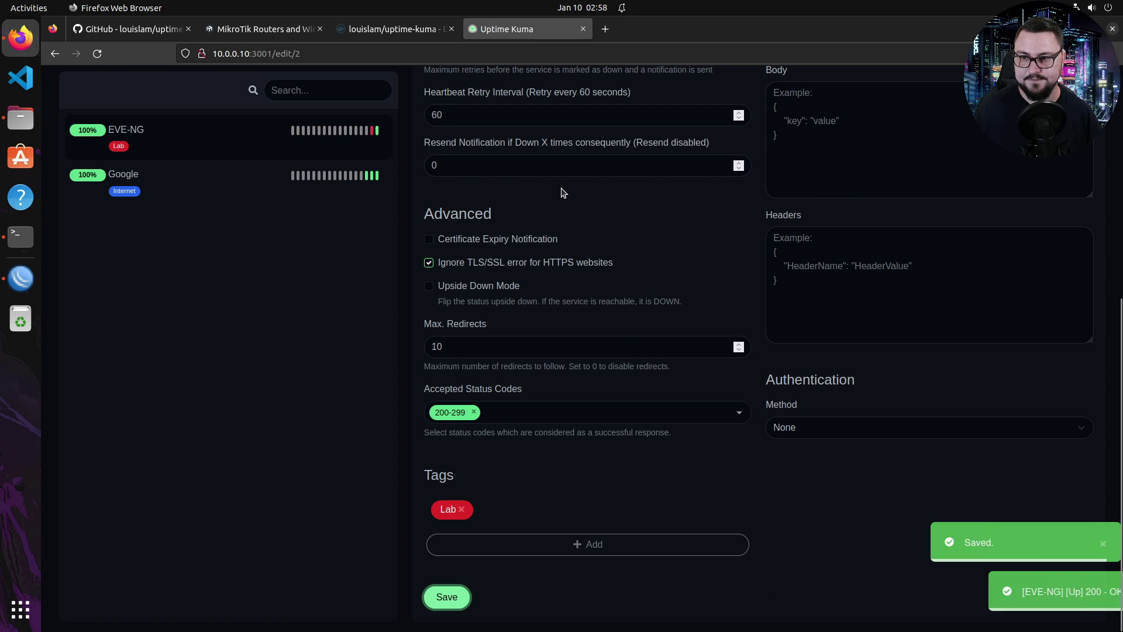
Open the dashboard overview and review the quick stats and the status messages logged for the EVE-NG monitor.
{"action": "scroll", "coordinate": [563, 193], "scroll_direction": "up", "scroll_amount": 6}
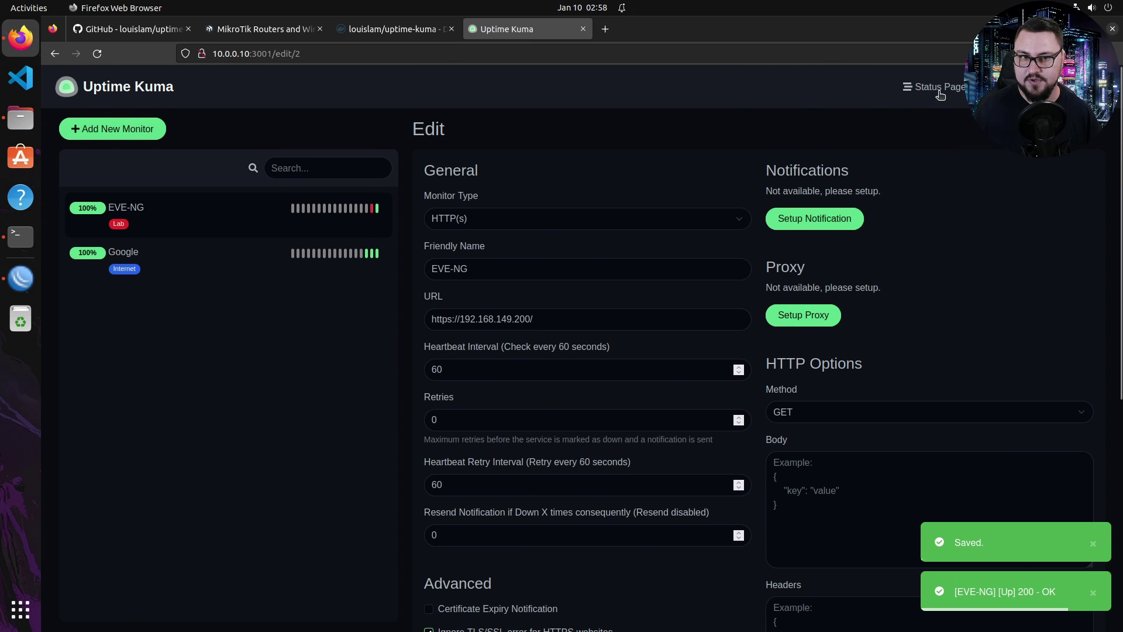
{"action": "left_click", "coordinate": [940, 95]}
{"action": "left_click_drag", "start_coordinate": [948, 309], "coordinate": [872, 286]}
{"action": "left_click", "coordinate": [923, 289]}
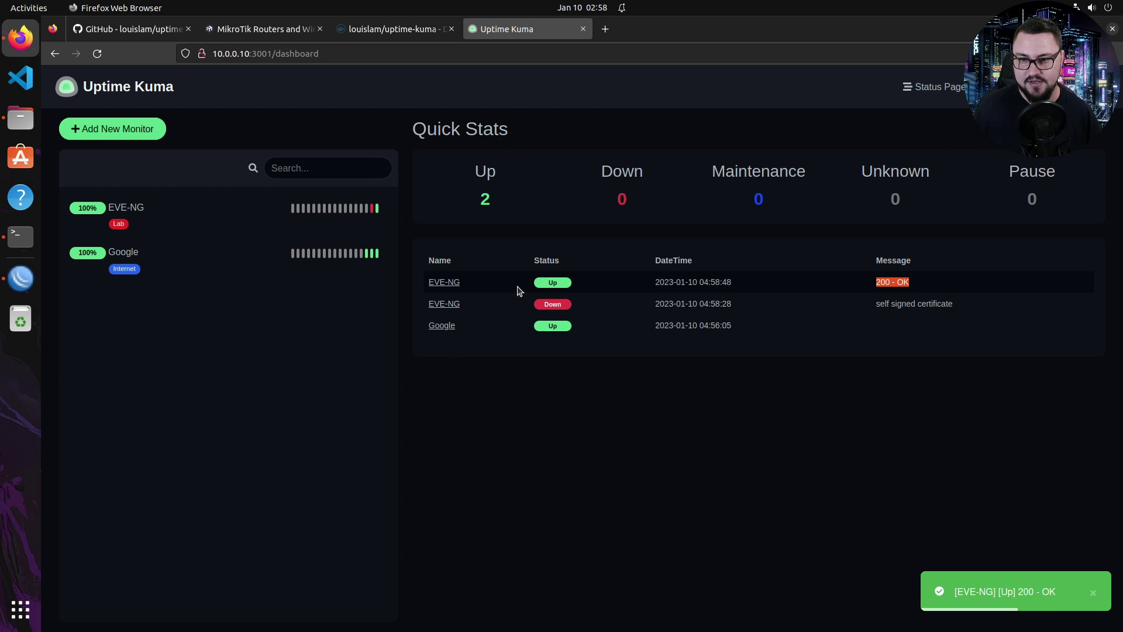
{"action": "left_click_drag", "start_coordinate": [1006, 311], "coordinate": [813, 306]}
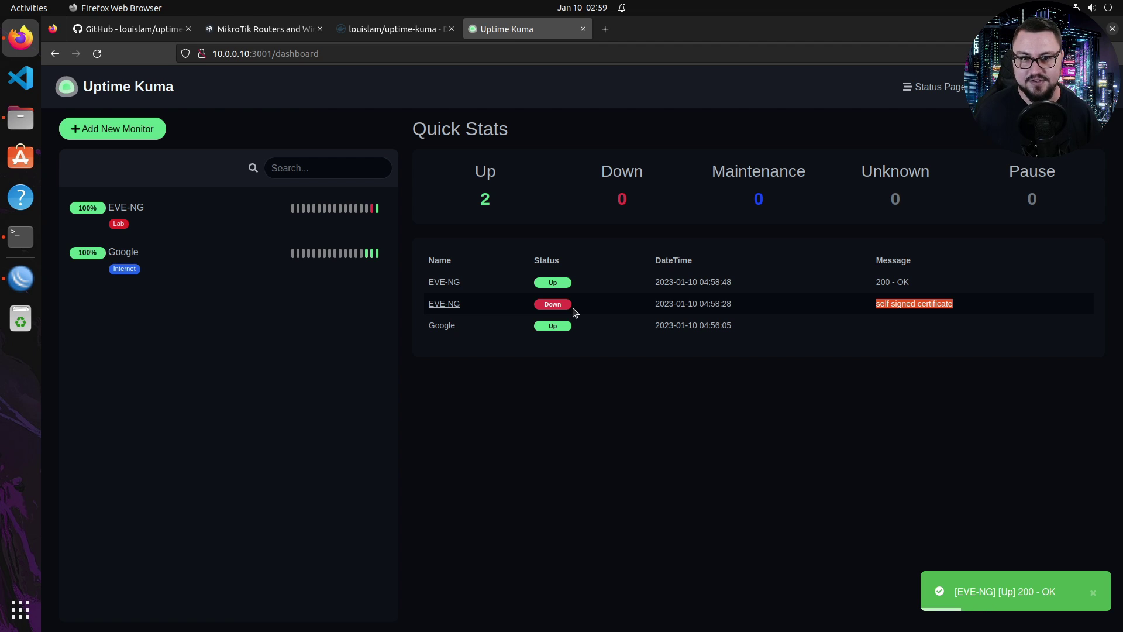
{"action": "left_click_drag", "start_coordinate": [451, 186], "coordinate": [506, 198]}
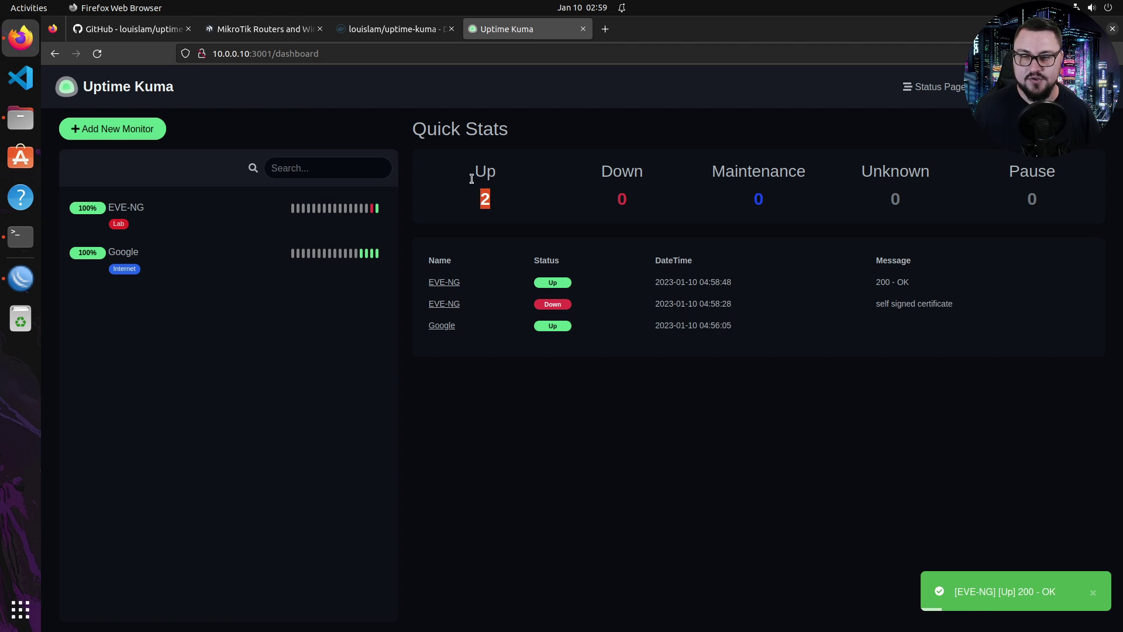
{"action": "left_click", "coordinate": [151, 360]}
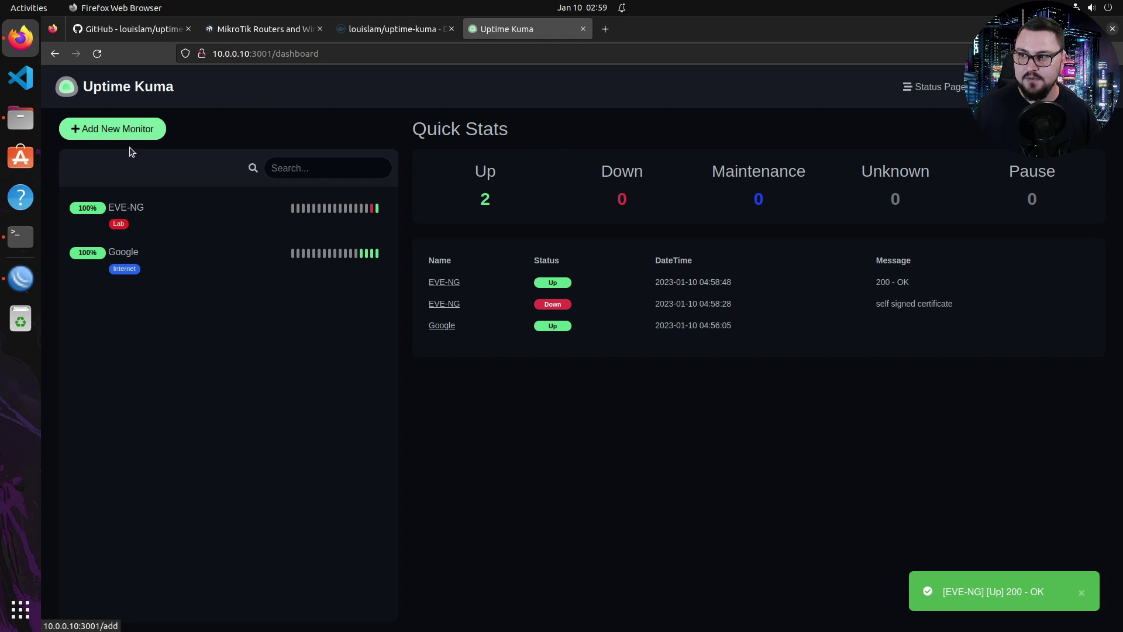
Start a new monitor of type Ping with the friendly name MikroTainer.
{"action": "left_click", "coordinate": [117, 129]}
{"action": "left_click", "coordinate": [563, 225]}
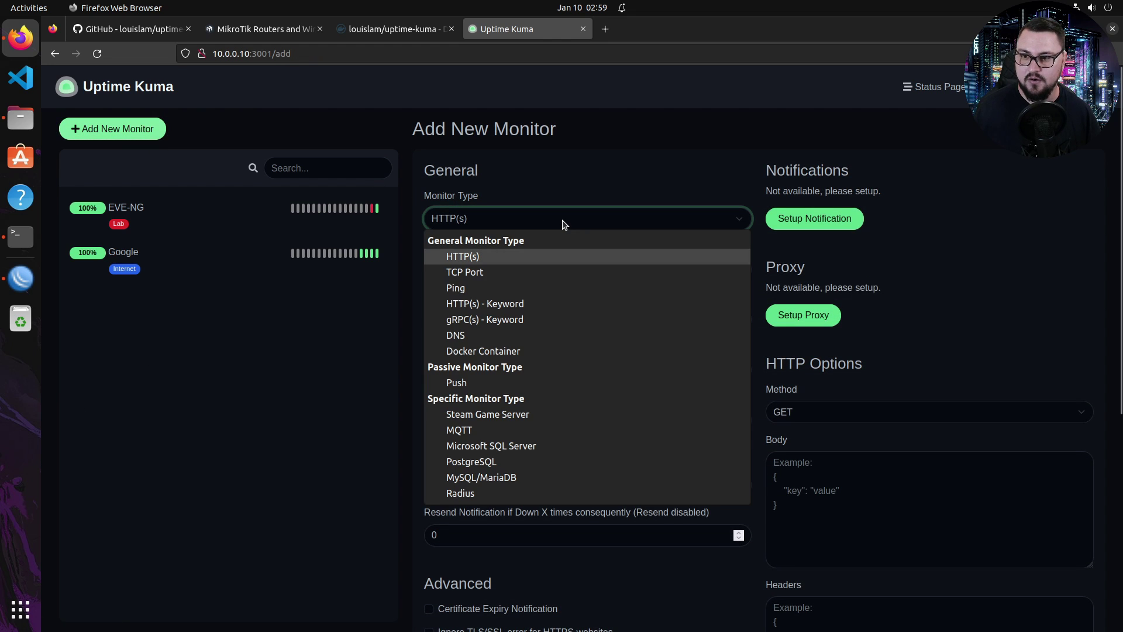
{"action": "left_click", "coordinate": [505, 287]}
{"action": "left_click", "coordinate": [453, 272]}
{"action": "type", "text": "MikroTainer"}
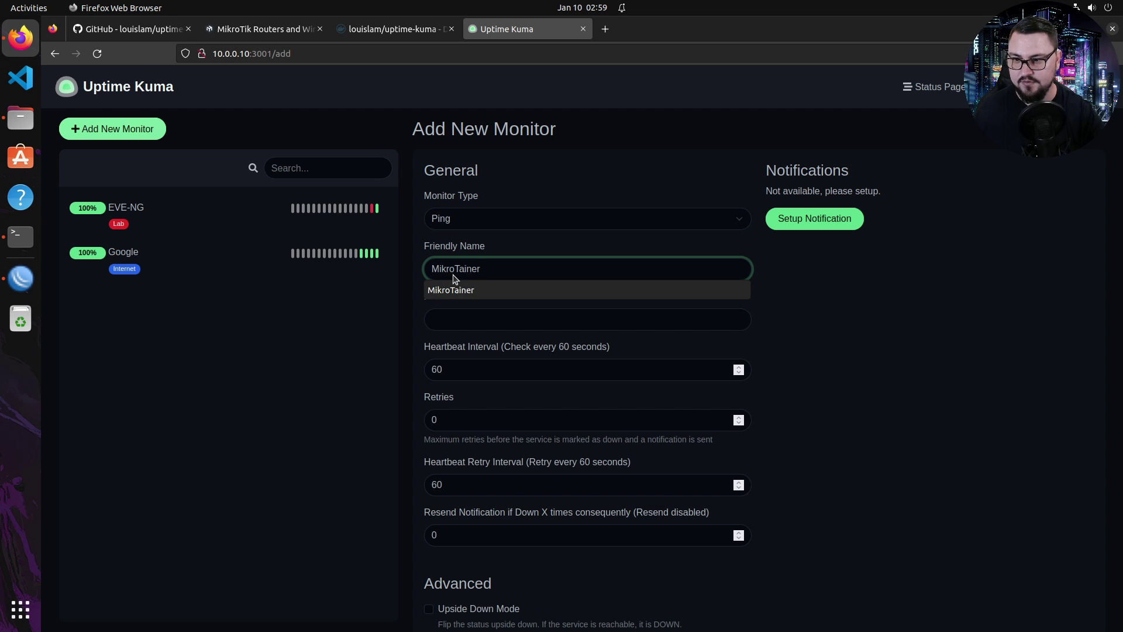
{"action": "key", "text": "Tab"}
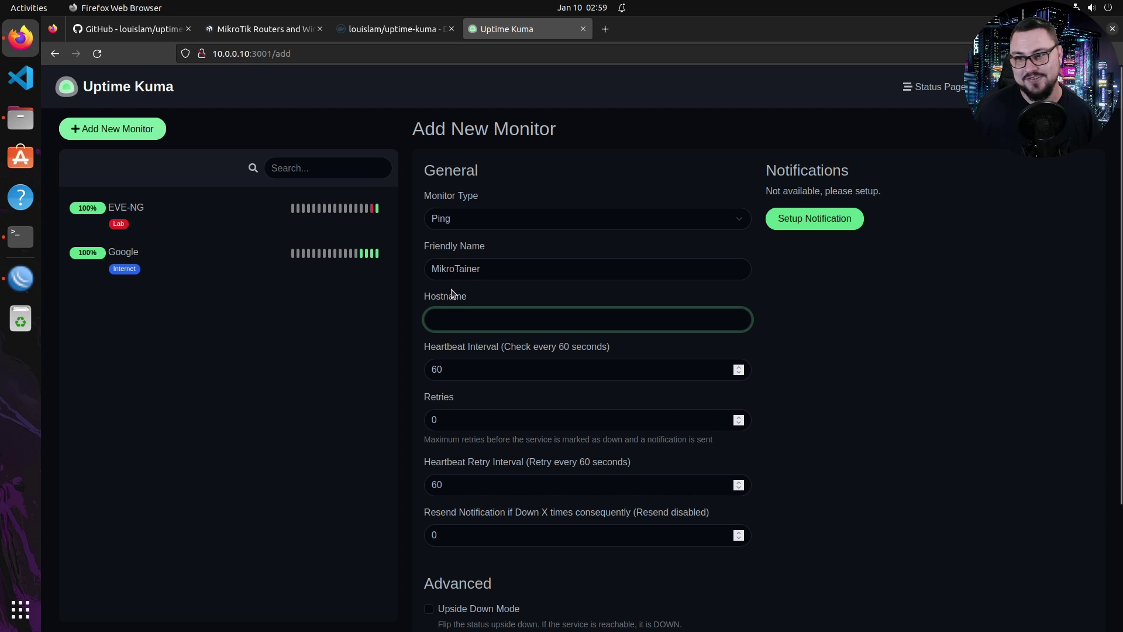
Set the MikroTainer monitor's hostname to 192.168.149.132, keeping the default interval and retry settings.
{"action": "left_click", "coordinate": [497, 311]}
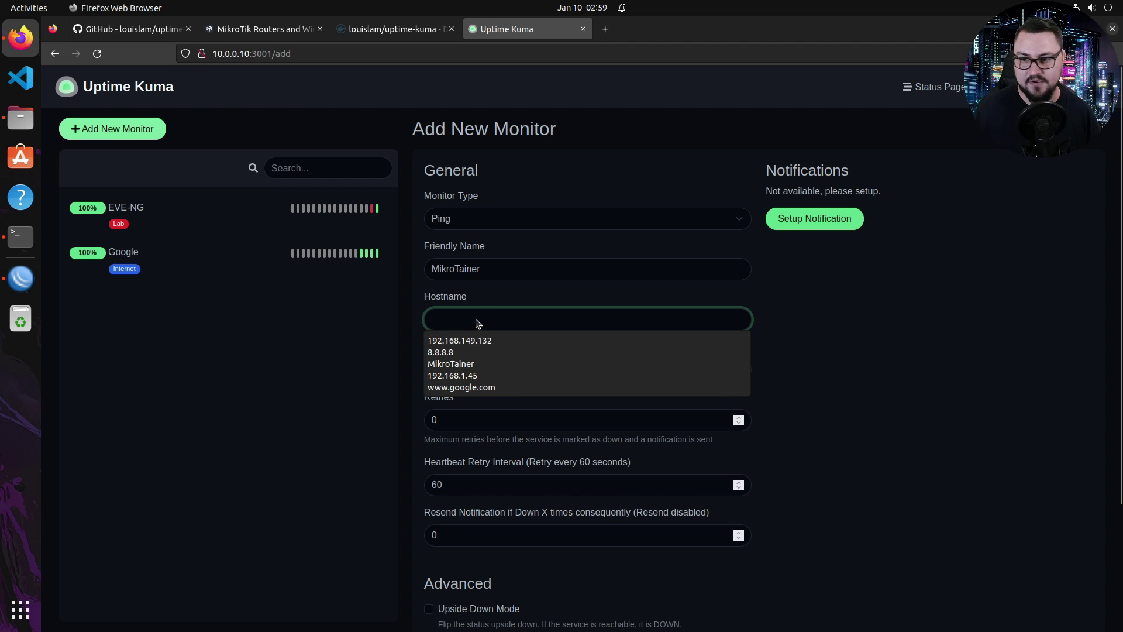
{"action": "left_click", "coordinate": [498, 328]}
{"action": "left_click", "coordinate": [497, 328]}
{"action": "type", "text": "19"}
{"action": "key", "text": "BackSpace"}
{"action": "key", "text": "BackSpace"}
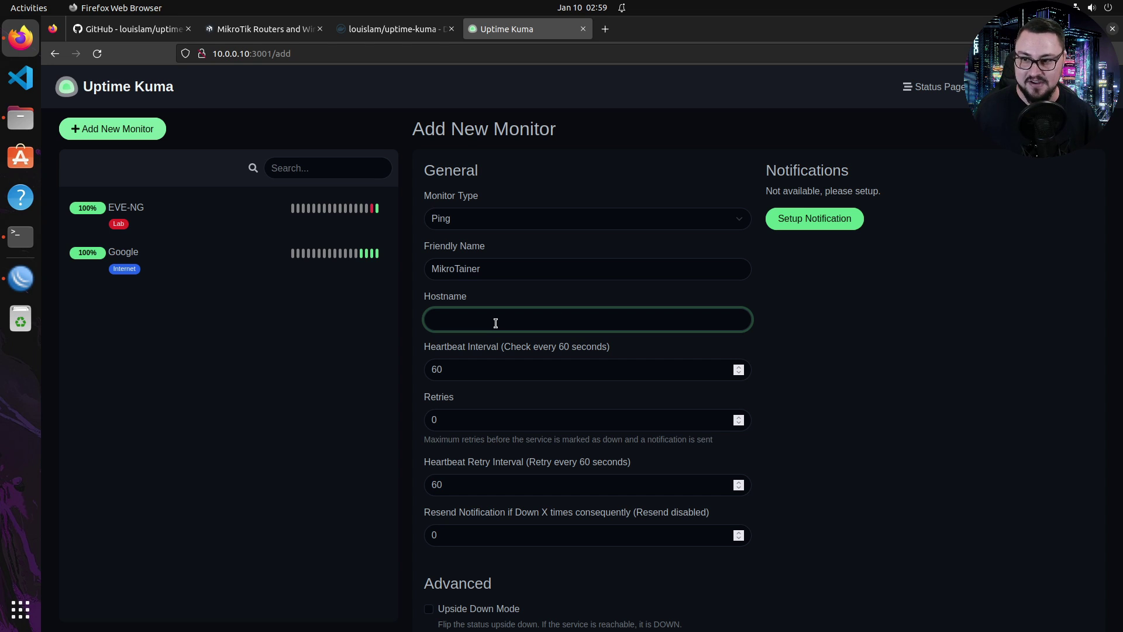
{"action": "type", "text": "1"}
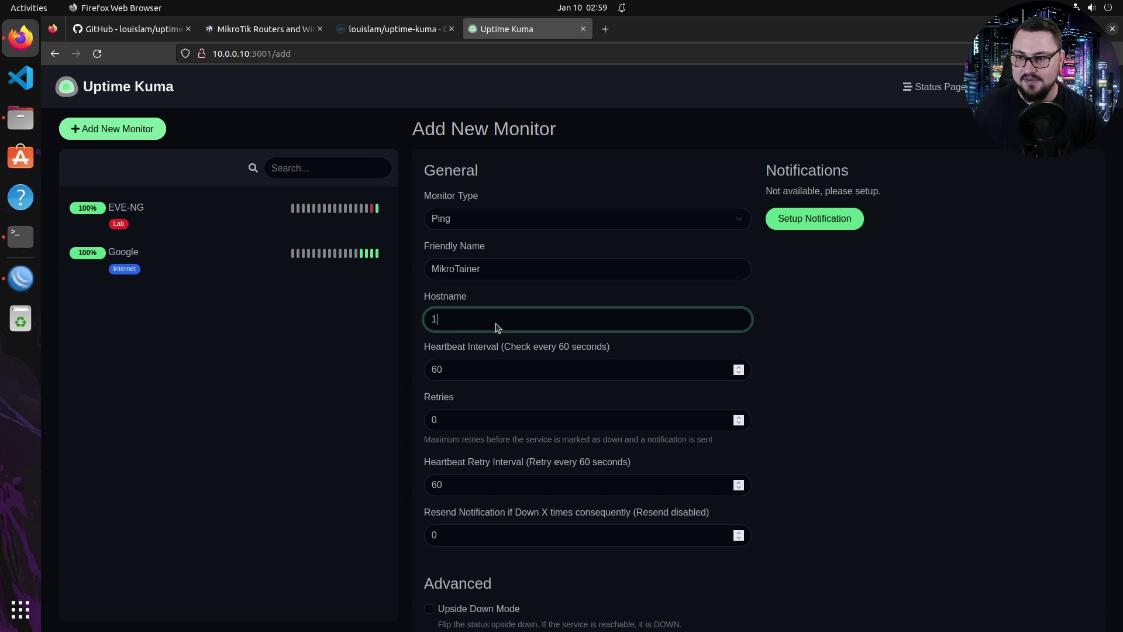
{"action": "type", "text": "92.168."}
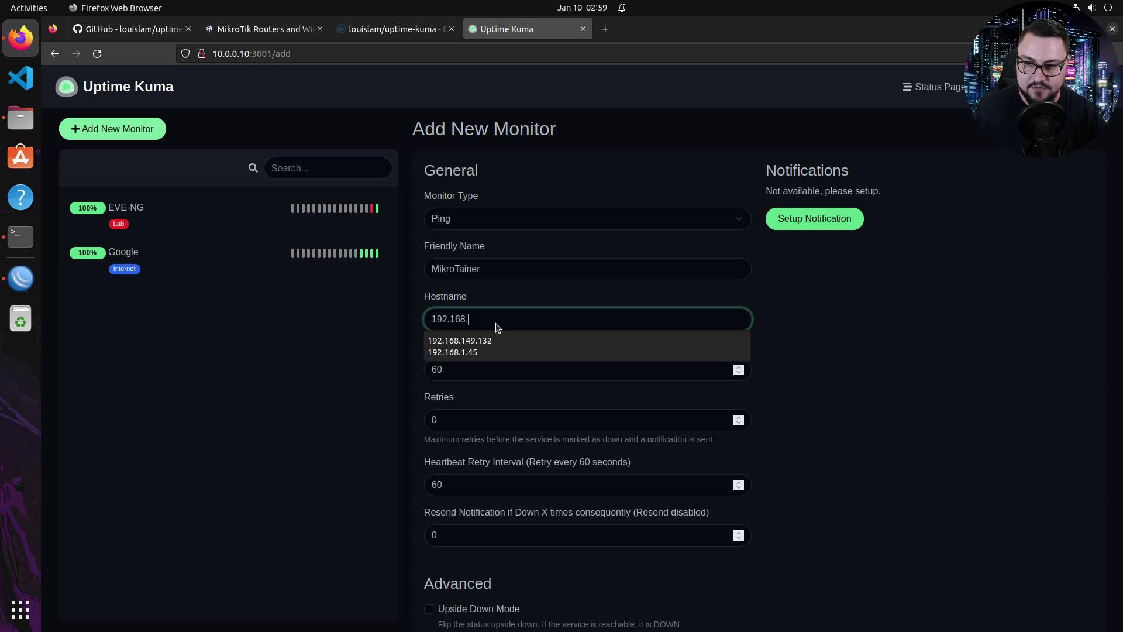
{"action": "type", "text": "149.132"}
{"action": "key", "text": "Tab"}
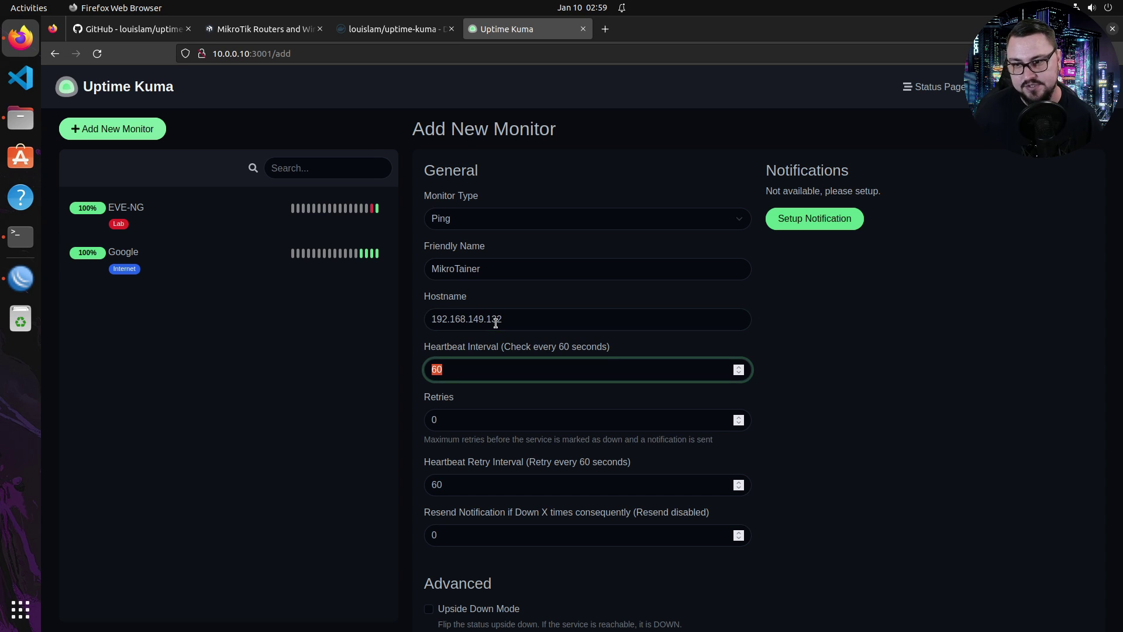
{"action": "key", "text": "Tab"}
{"action": "left_click", "coordinate": [840, 322]}
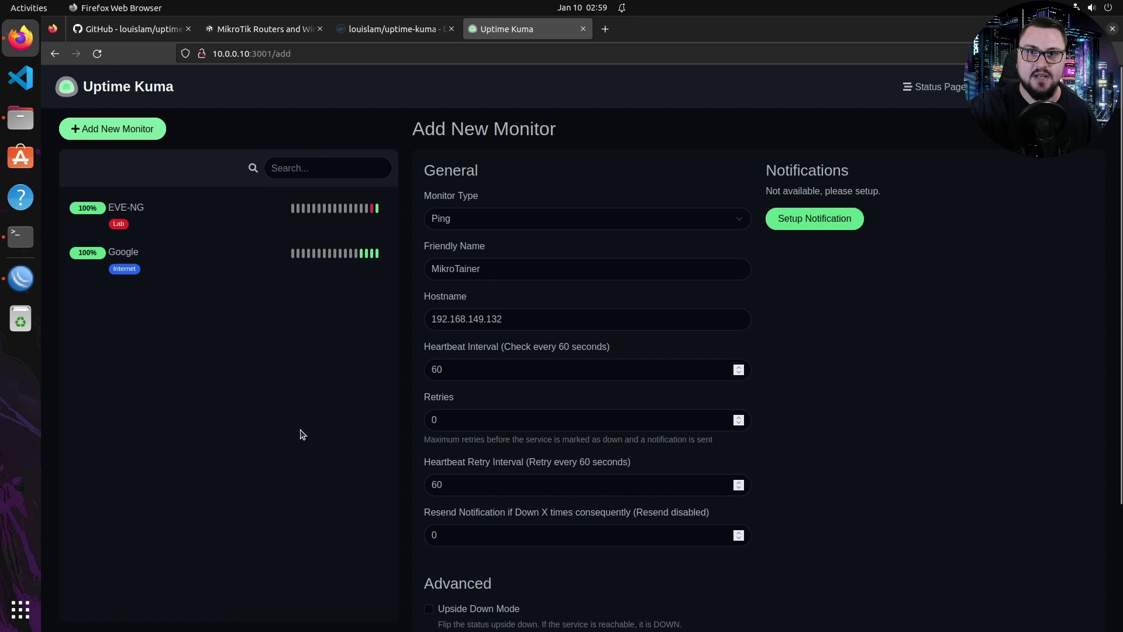
Add the existing Lab tag to the MikroTainer monitor and save the monitor.
{"action": "scroll", "coordinate": [427, 467], "scroll_direction": "down", "scroll_amount": 3}
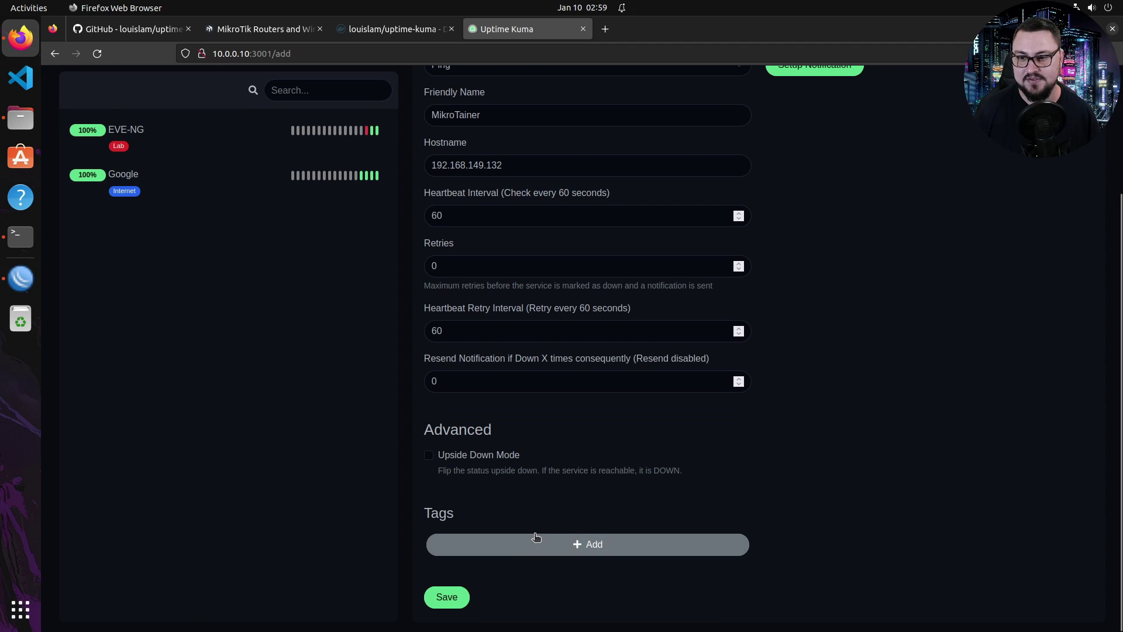
{"action": "left_click", "coordinate": [536, 542]}
{"action": "left_click", "coordinate": [540, 310]}
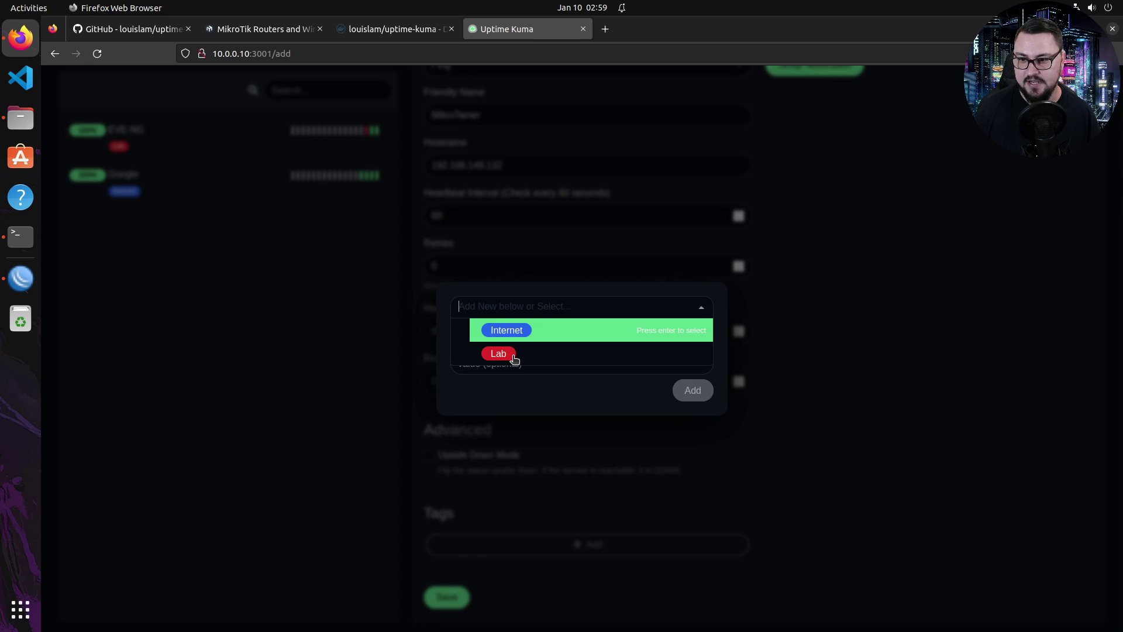
{"action": "left_click", "coordinate": [509, 355]}
{"action": "left_click", "coordinate": [694, 391]}
{"action": "left_click", "coordinate": [444, 597]}
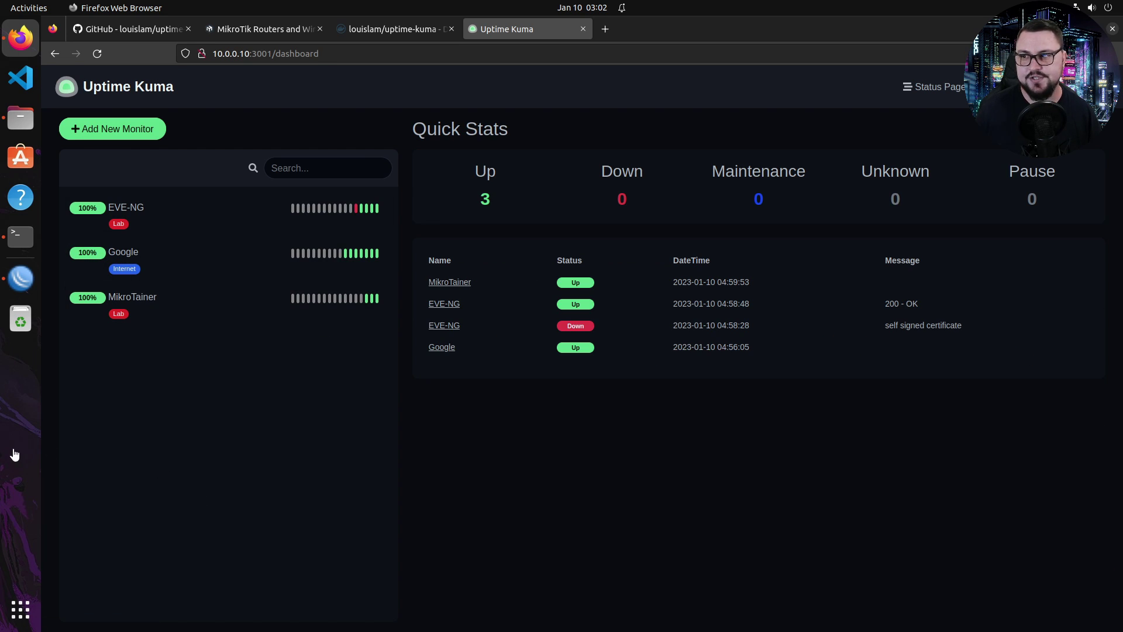
{"action": "left_click", "coordinate": [150, 136]}
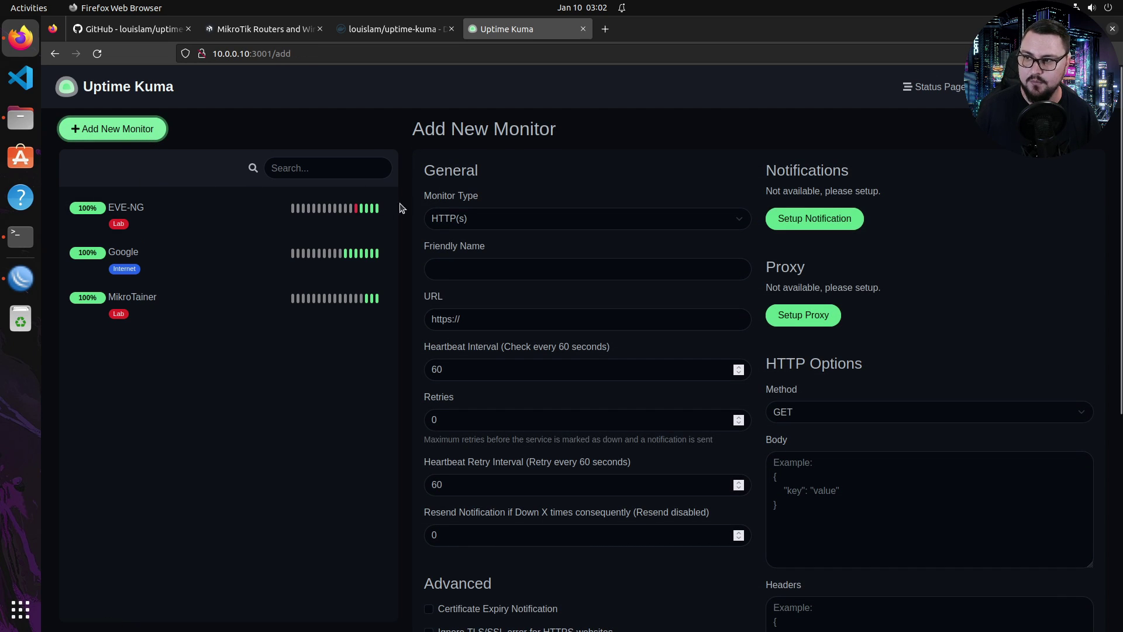
{"action": "left_click", "coordinate": [579, 220]}
{"action": "left_click", "coordinate": [520, 309]}
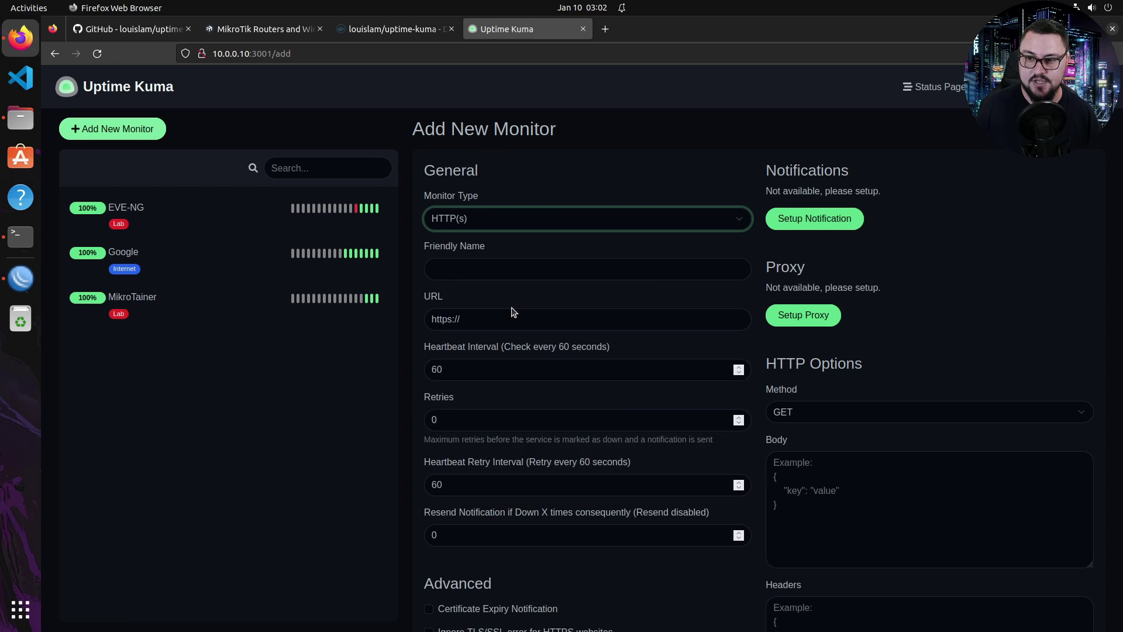
{"action": "left_click", "coordinate": [476, 269]}
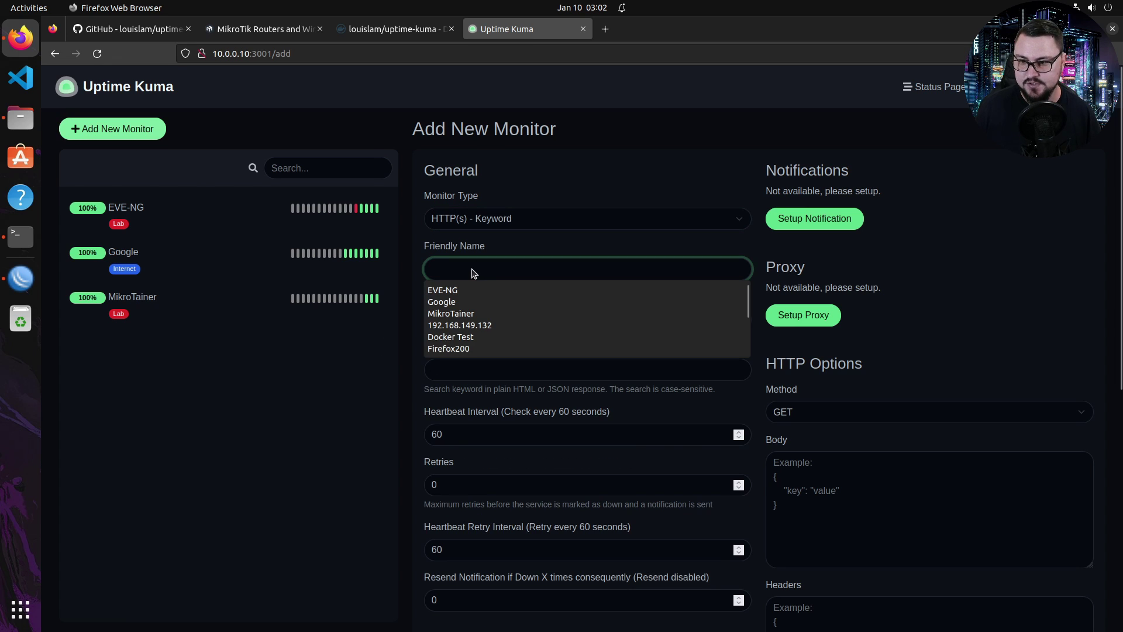
{"action": "left_click", "coordinate": [459, 351]}
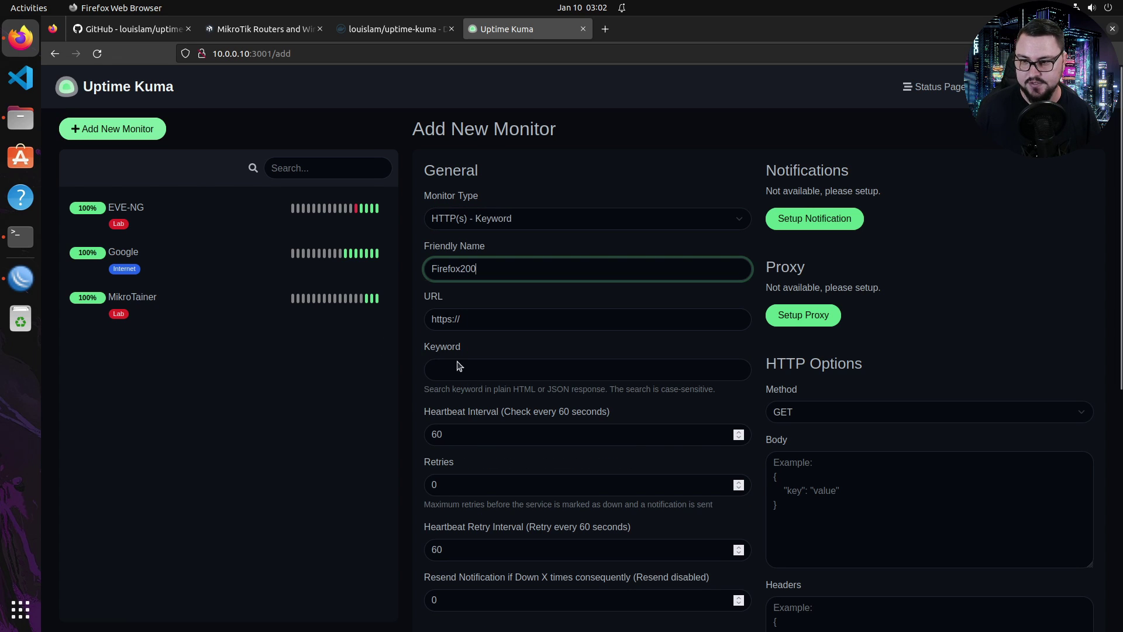
{"action": "left_click", "coordinate": [538, 320]}
{"action": "left_click", "coordinate": [484, 354]}
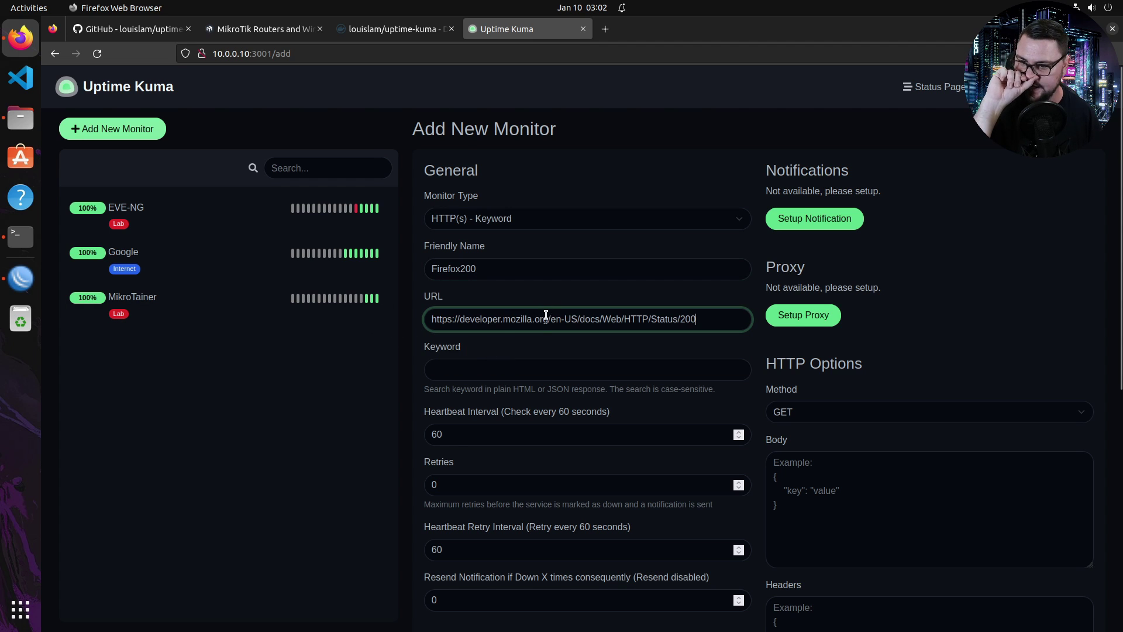
Copy the Firefox200 monitor's URL and open that page in a new browser tab.
{"action": "key", "text": "Down"}
{"action": "key", "text": "Down"}
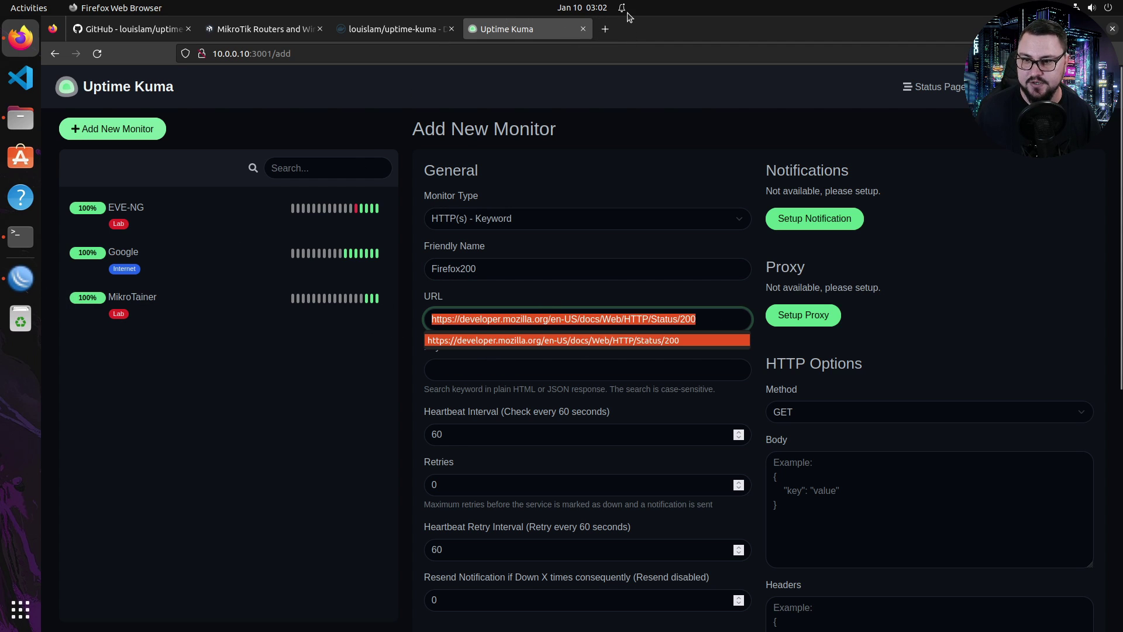
{"action": "key", "text": "ctrl+c"}
{"action": "left_click", "coordinate": [602, 34]}
{"action": "key", "text": "ctrl+v"}
{"action": "key", "text": "Return"}
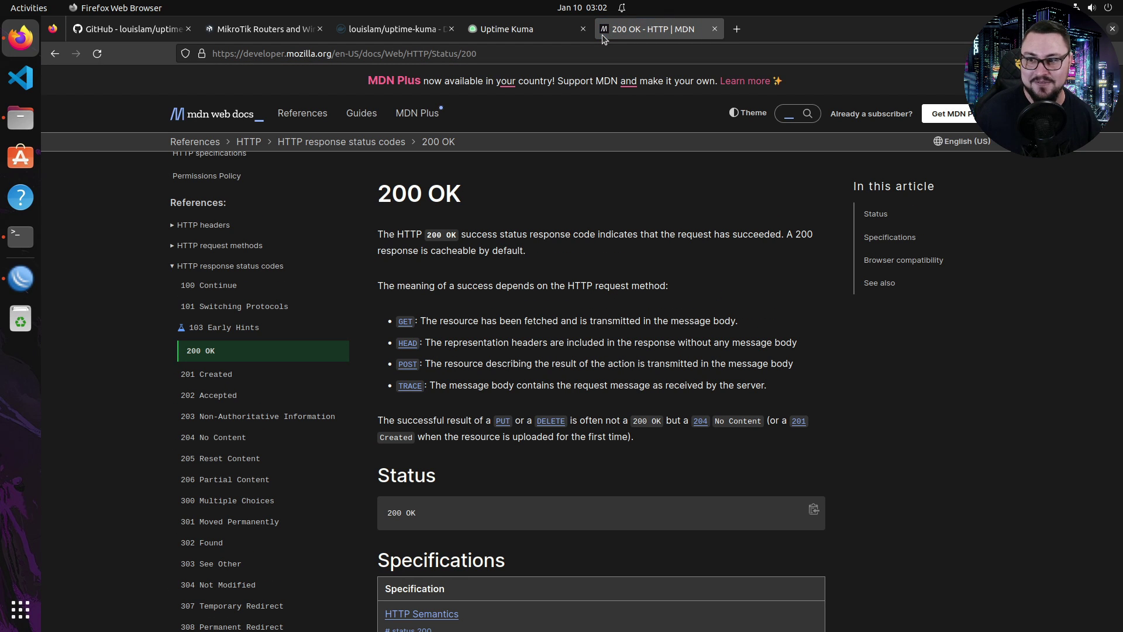
Look through the MDN 200 OK page for a suitable keyword and copy the heading text "Browser compatibility".
{"action": "scroll", "coordinate": [444, 197], "scroll_direction": "down", "scroll_amount": 5}
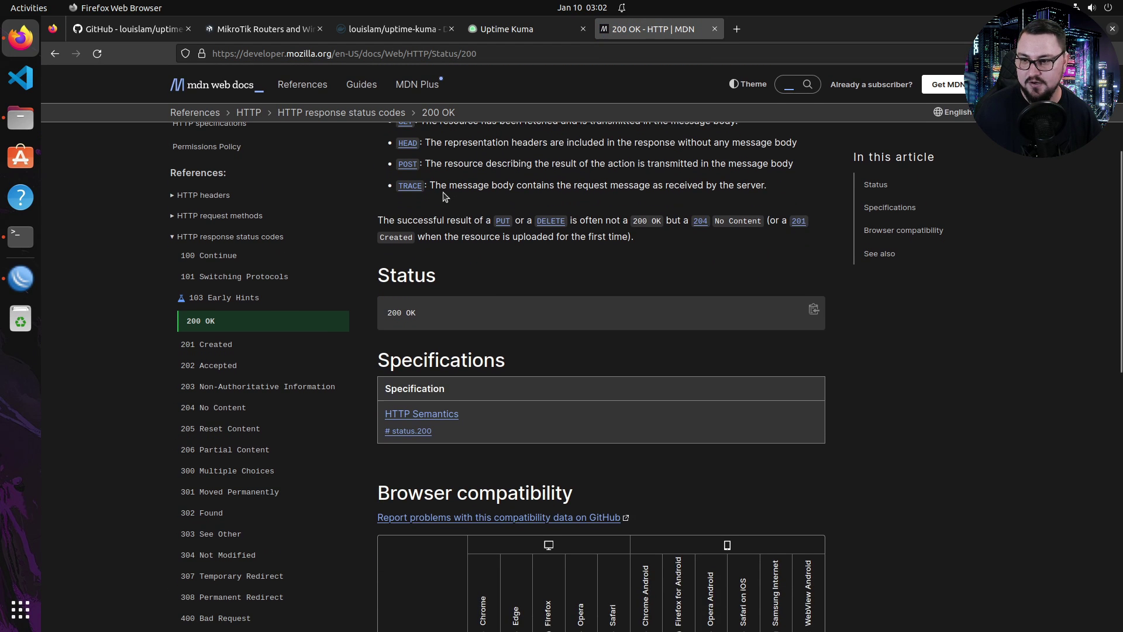
{"action": "scroll", "coordinate": [444, 199], "scroll_direction": "down", "scroll_amount": 2}
{"action": "scroll", "coordinate": [442, 234], "scroll_direction": "up", "scroll_amount": 7}
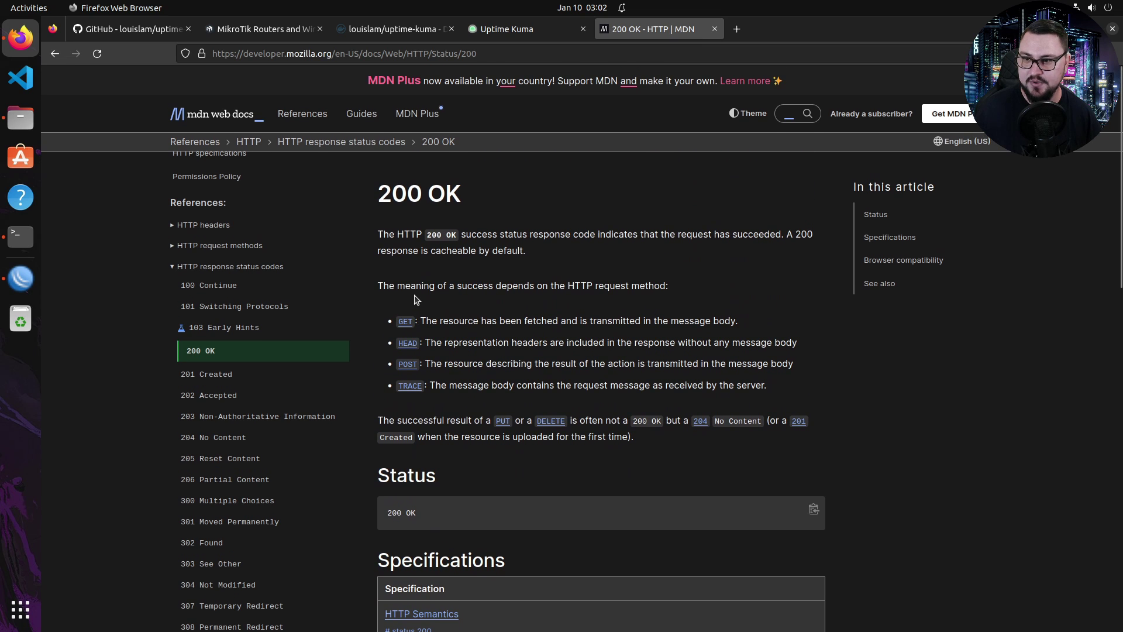
{"action": "scroll", "coordinate": [485, 234], "scroll_direction": "down", "scroll_amount": 6}
{"action": "scroll", "coordinate": [490, 281], "scroll_direction": "down", "scroll_amount": 6}
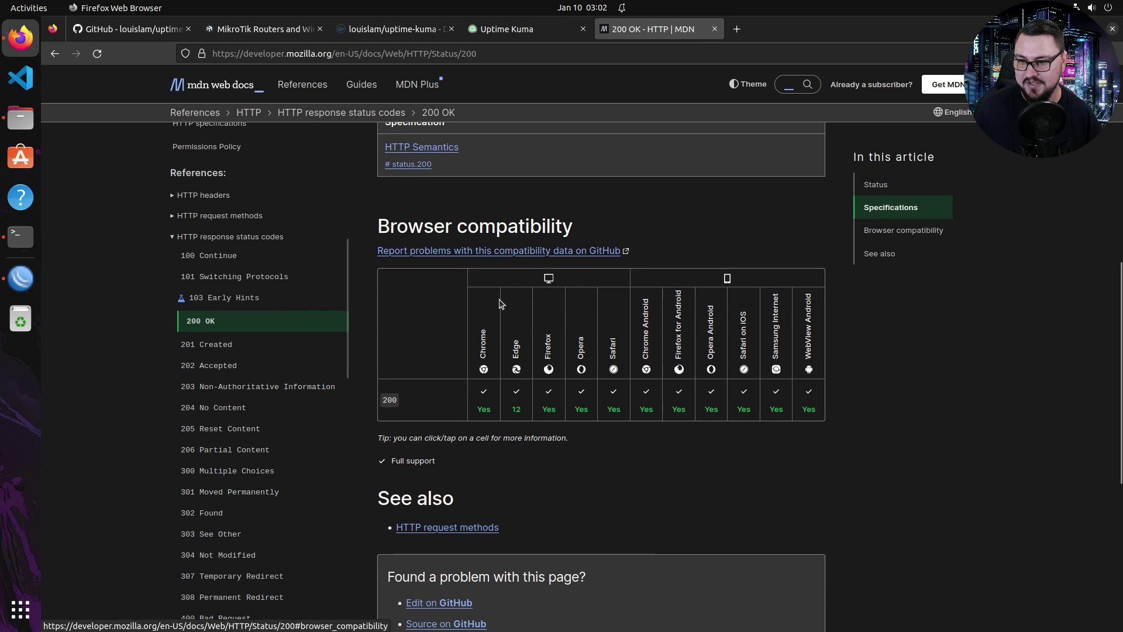
{"action": "scroll", "coordinate": [490, 285], "scroll_direction": "down", "scroll_amount": 5}
{"action": "scroll", "coordinate": [441, 260], "scroll_direction": "up", "scroll_amount": 10}
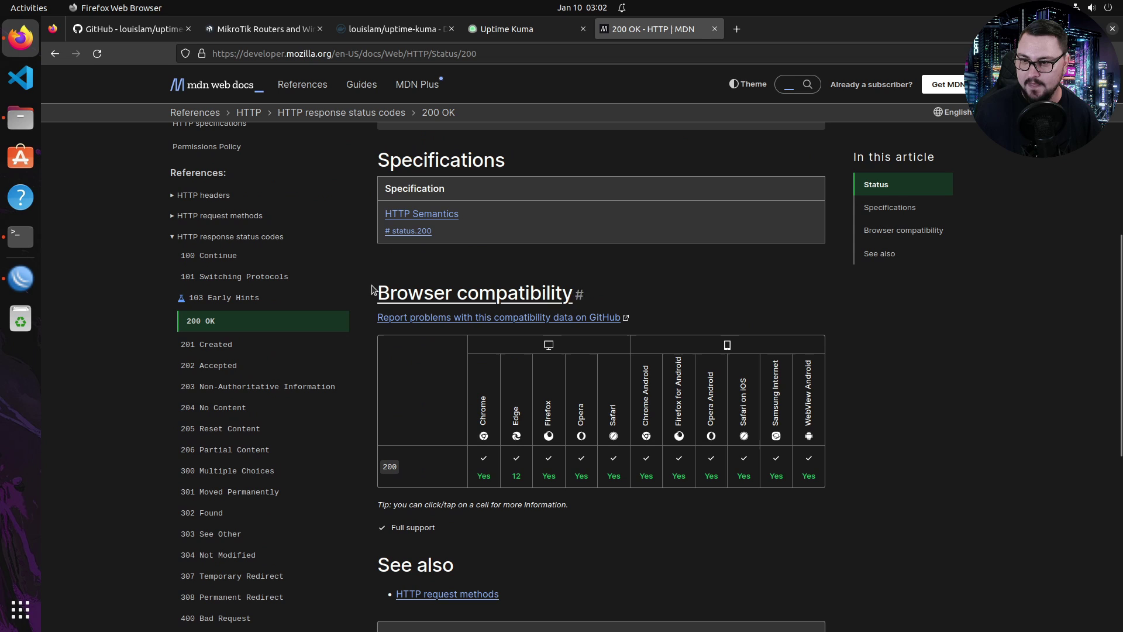
{"action": "left_click_drag", "start_coordinate": [519, 256], "coordinate": [577, 293]}
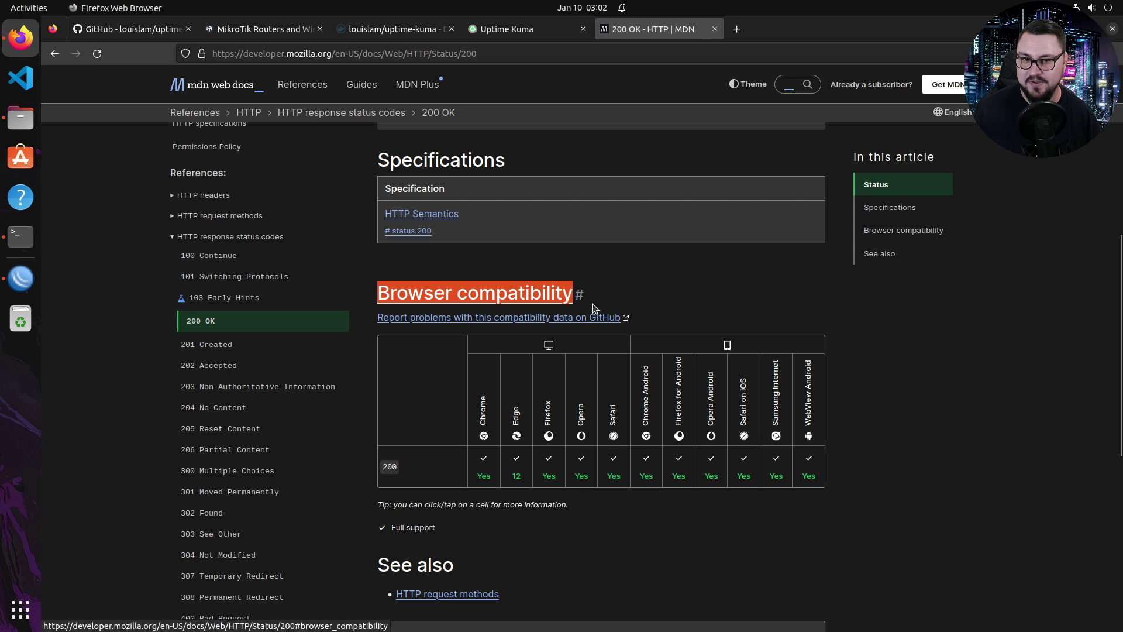
Return to the Uptime Kuma tab and set the Firefox200 monitor's keyword to "Browser compatibility", noting the case-sensitivity hint.
{"action": "left_click", "coordinate": [548, 29]}
{"action": "left_click", "coordinate": [521, 368]}
{"action": "key", "text": "ctrl+v"}
{"action": "double_click", "coordinate": [638, 388]}
{"action": "scroll", "coordinate": [542, 370], "scroll_direction": "down", "scroll_amount": 3}
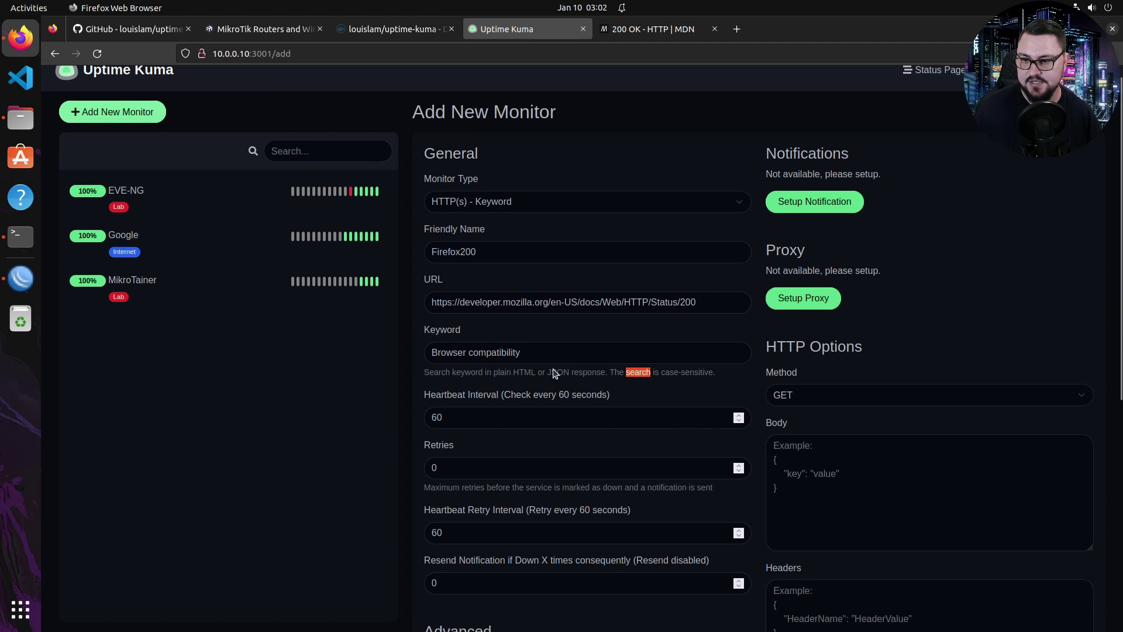
Review the remaining options of the new Firefox200 keyword monitor and save it with the default values.
{"action": "scroll", "coordinate": [515, 339], "scroll_direction": "up", "scroll_amount": 2}
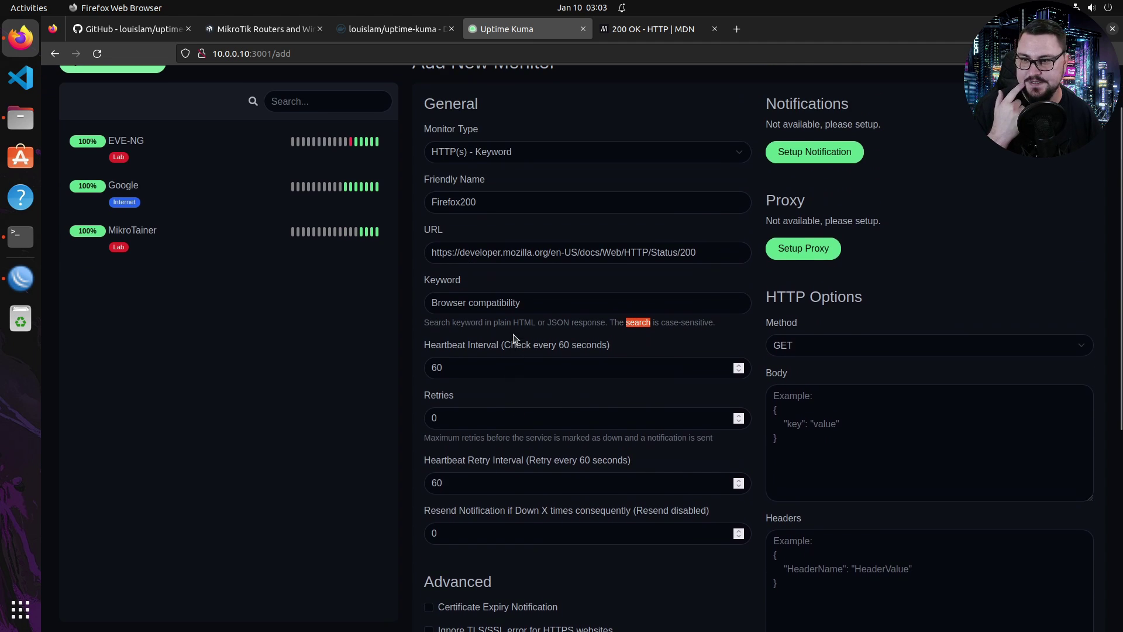
{"action": "scroll", "coordinate": [506, 339], "scroll_direction": "up", "scroll_amount": 2}
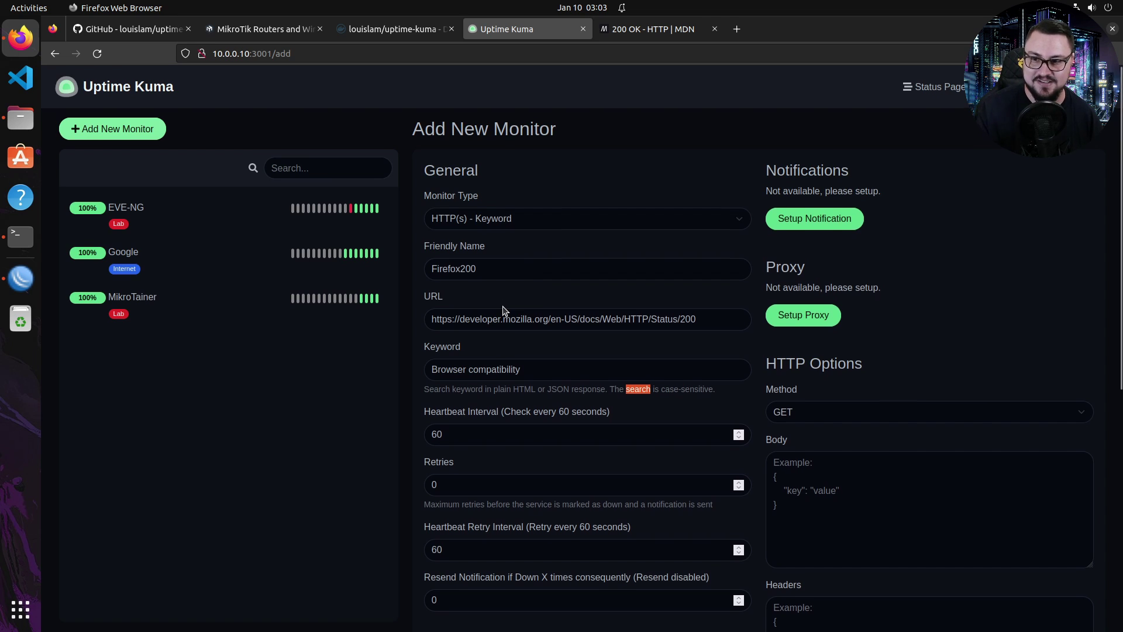
{"action": "scroll", "coordinate": [470, 320], "scroll_direction": "down", "scroll_amount": 2}
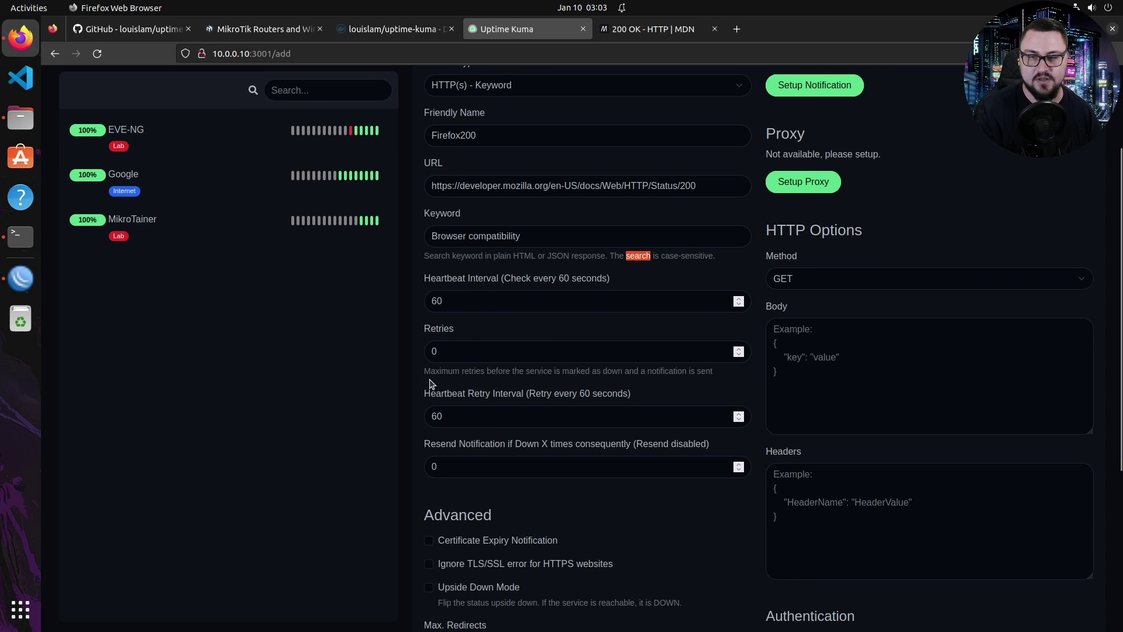
{"action": "scroll", "coordinate": [435, 389], "scroll_direction": "down", "scroll_amount": 4}
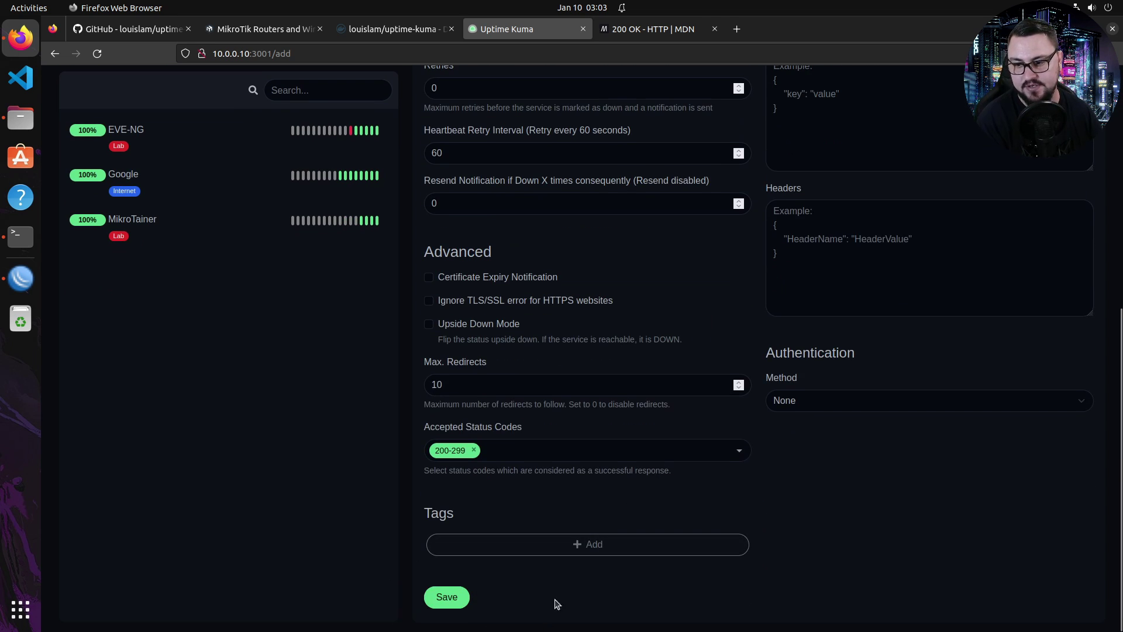
{"action": "left_click", "coordinate": [448, 596]}
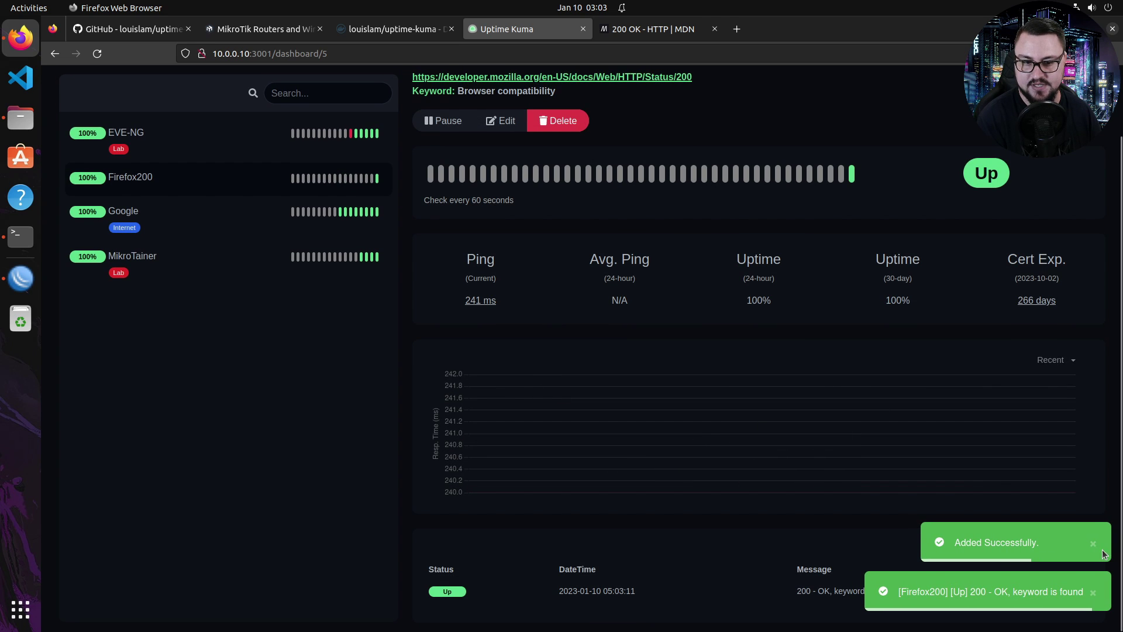
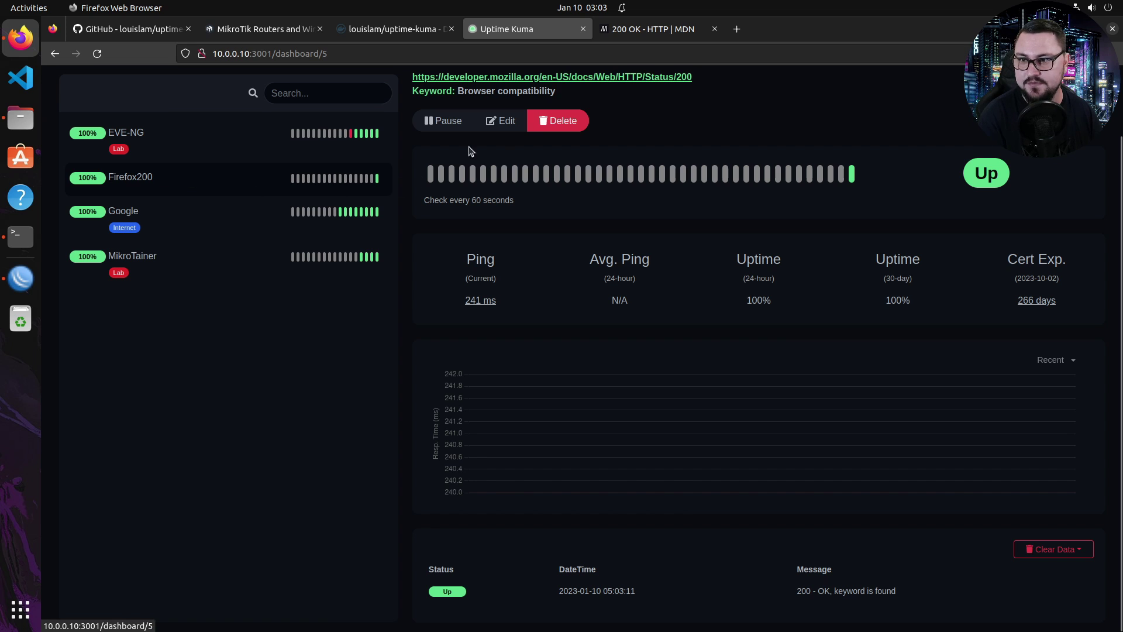
Edit the Firefox200 monitor to use the keyword "Something RanD0m" and the Internet tag, and save it.
{"action": "left_click", "coordinate": [508, 125]}
{"action": "scroll", "coordinate": [534, 381], "scroll_direction": "up", "scroll_amount": 2}
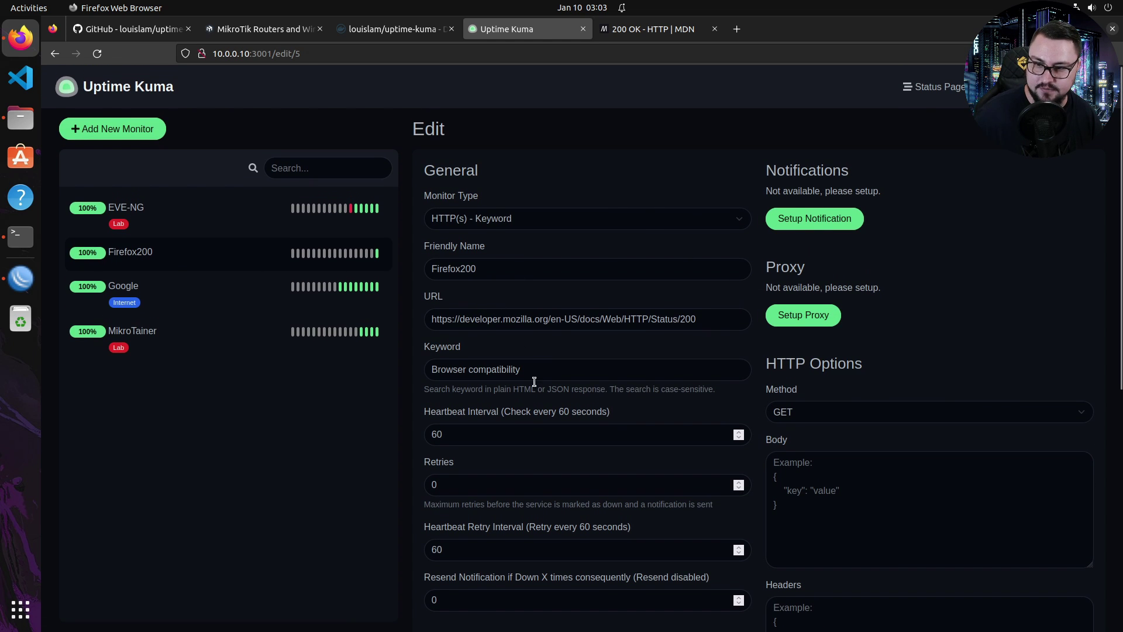
{"action": "left_click", "coordinate": [566, 377]}
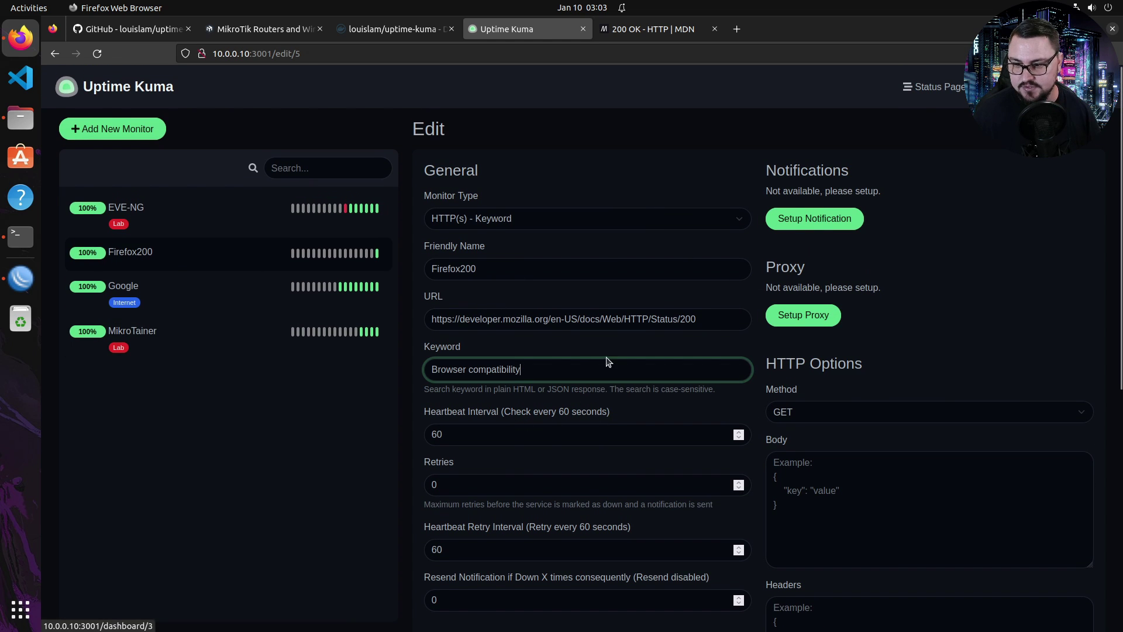
{"action": "key", "text": "ctrl+a"}
{"action": "type", "text": "Something Bad"}
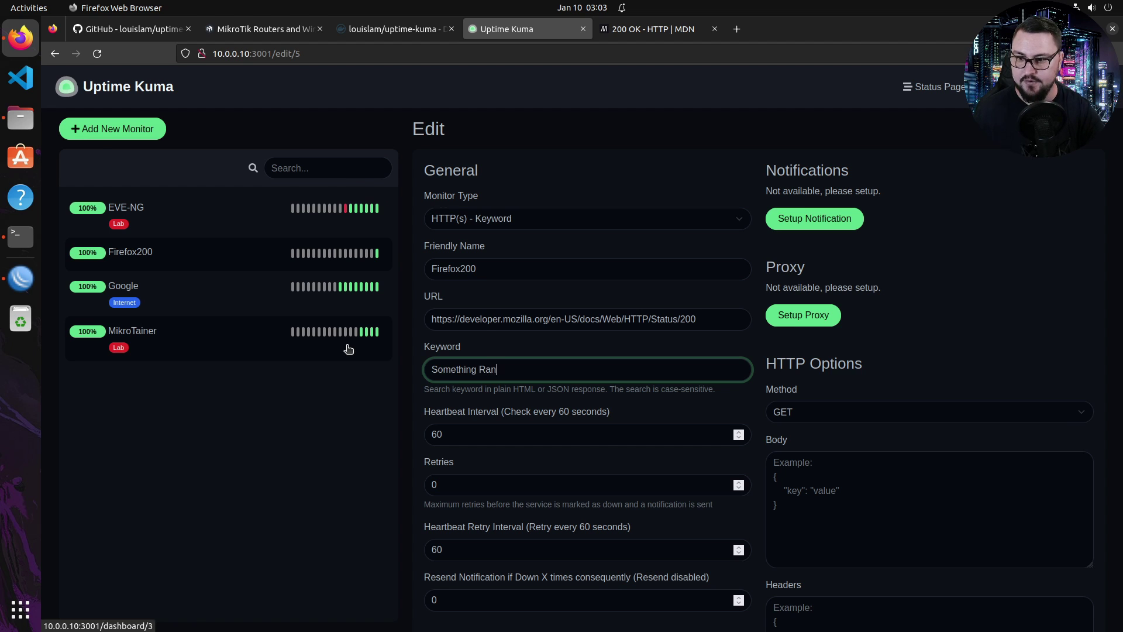
{"action": "scroll", "coordinate": [442, 575], "scroll_direction": "down", "scroll_amount": 10}
{"action": "left_click", "coordinate": [499, 544]}
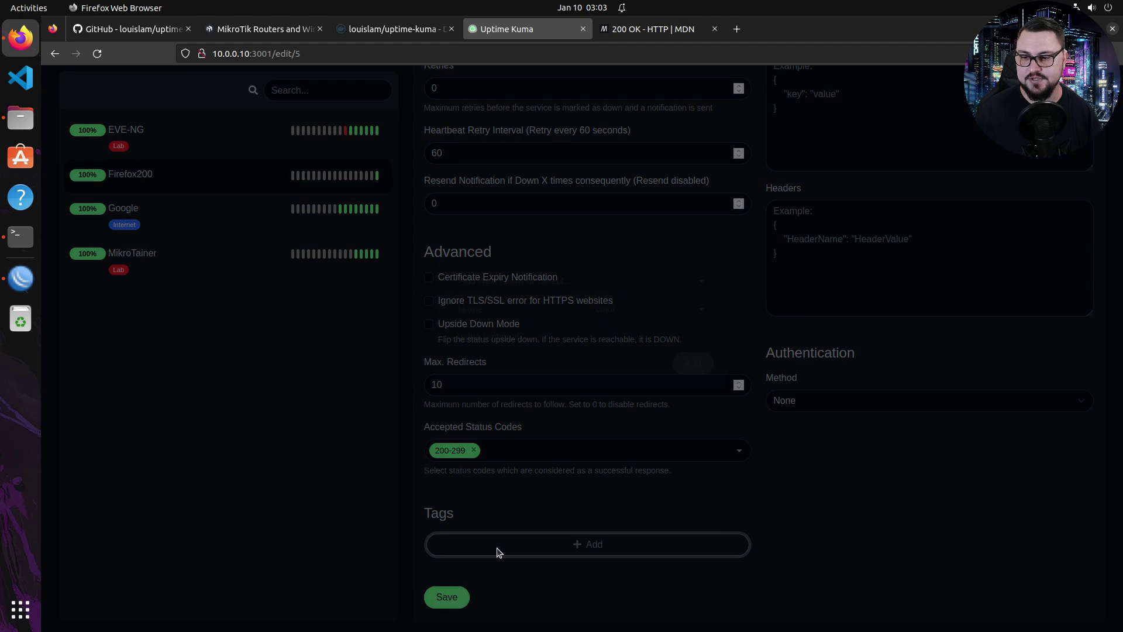
{"action": "left_click", "coordinate": [446, 622]}
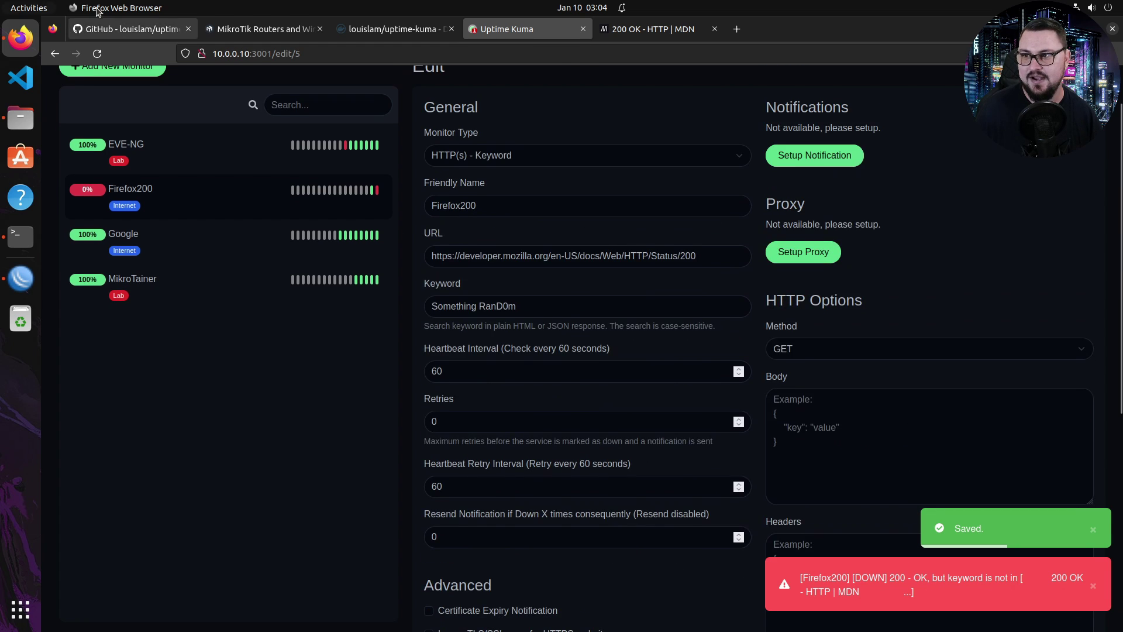
Return to the dashboard overview and open the EVE-NG monitor for editing to see its notification options.
{"action": "scroll", "coordinate": [901, 555], "scroll_direction": "up", "scroll_amount": 7}
{"action": "left_click", "coordinate": [1021, 86]}
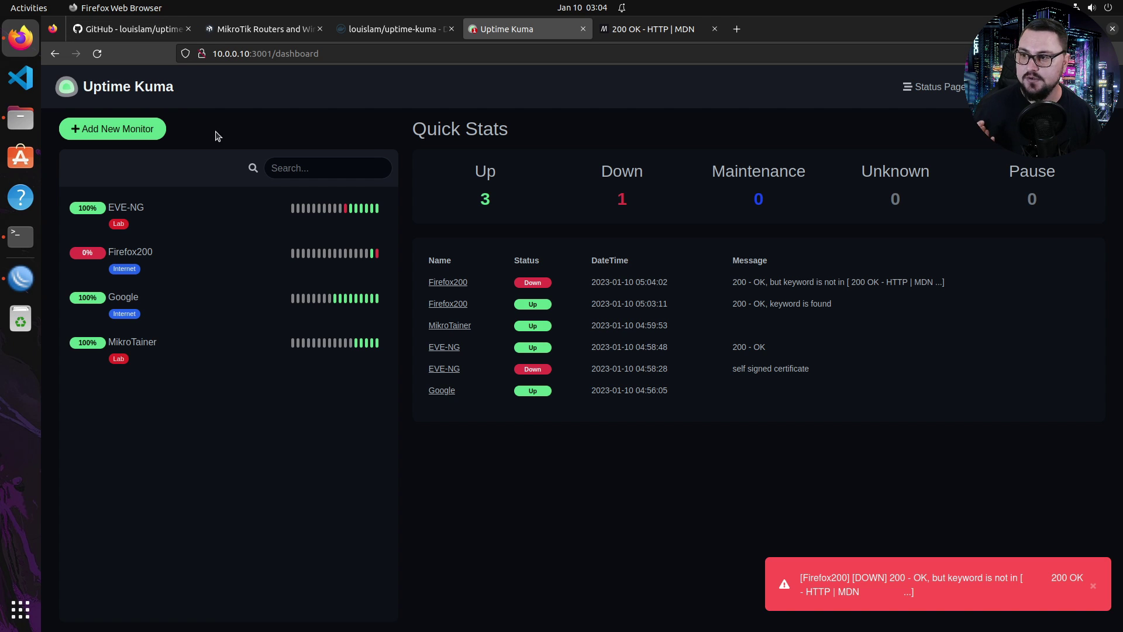
{"action": "left_click", "coordinate": [126, 206]}
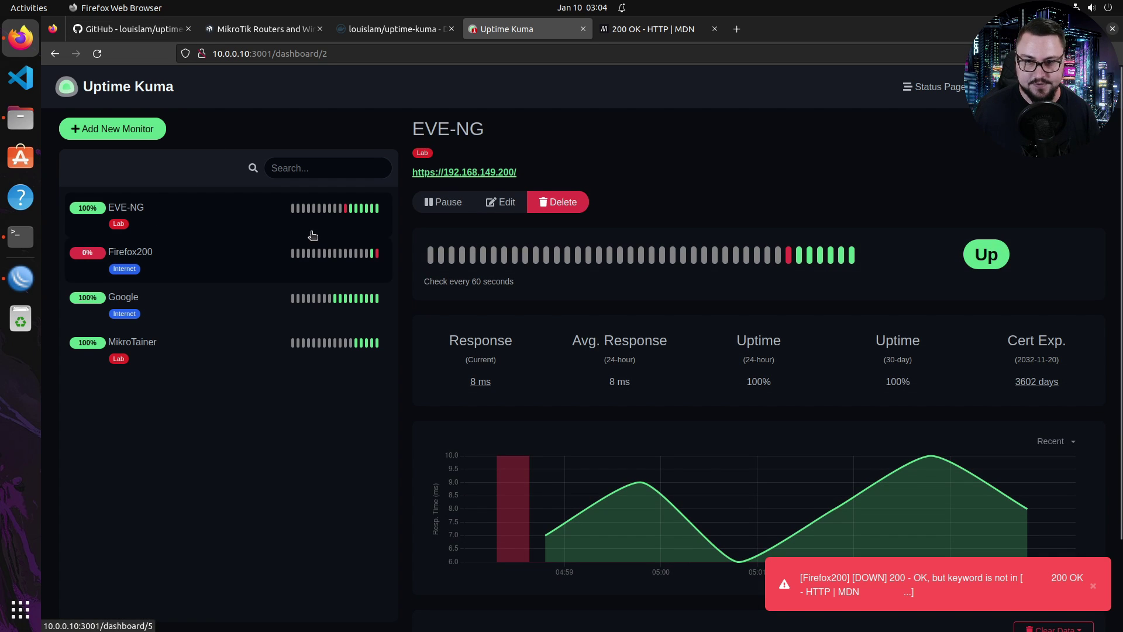
{"action": "left_click", "coordinate": [486, 203]}
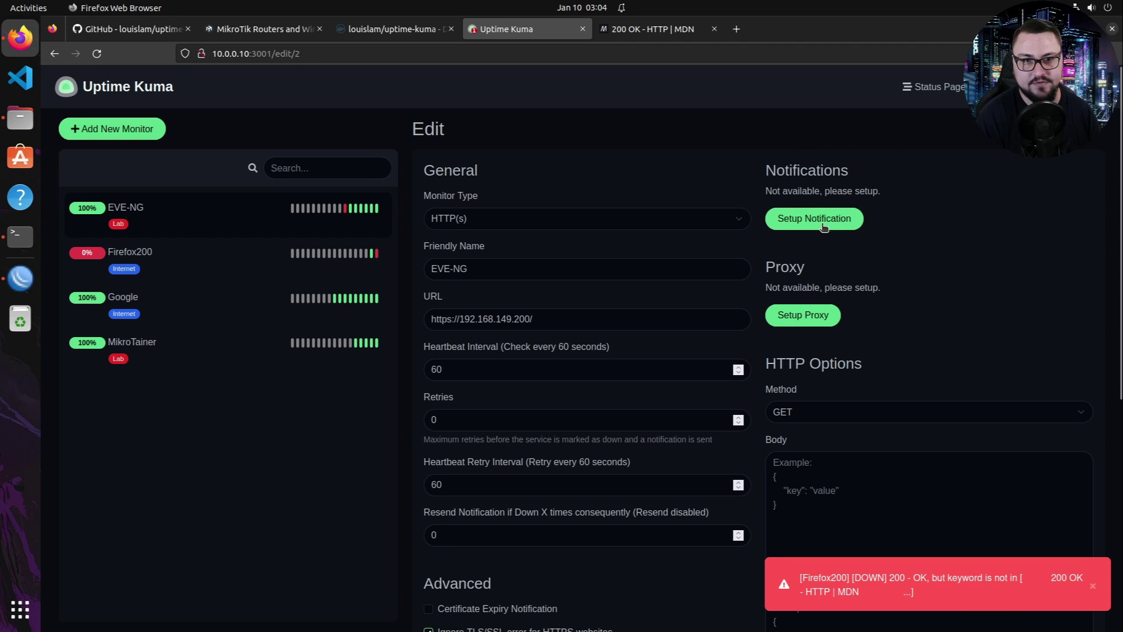
Open the Notifications section of the application settings and start setting up a new notification.
{"action": "left_click", "coordinate": [1088, 87]}
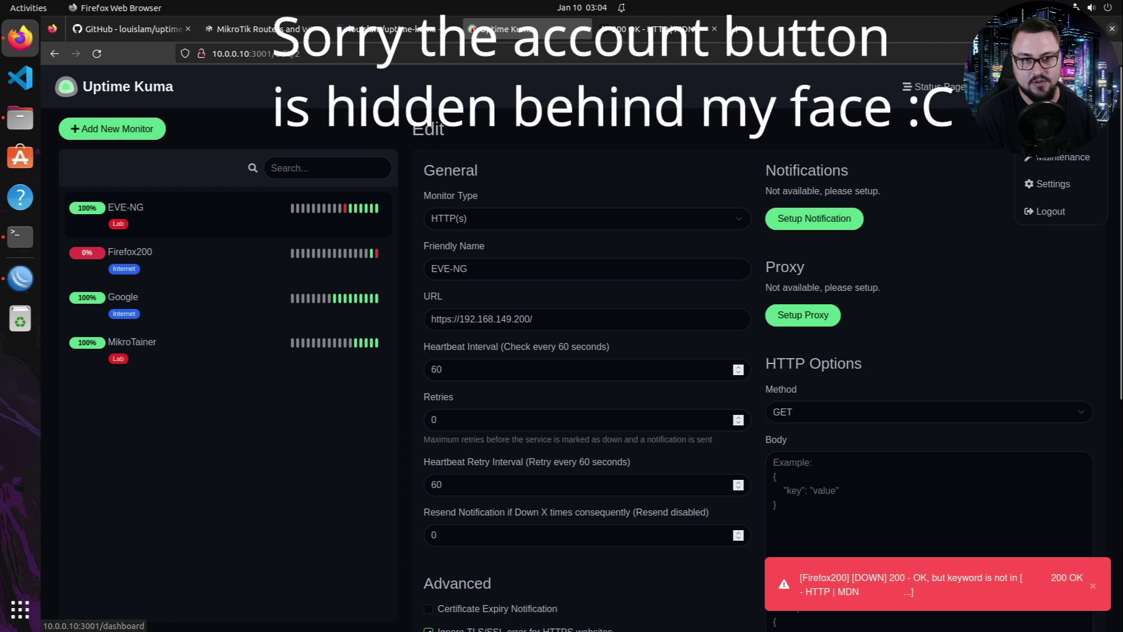
{"action": "left_click", "coordinate": [1053, 185]}
{"action": "left_click", "coordinate": [535, 251]}
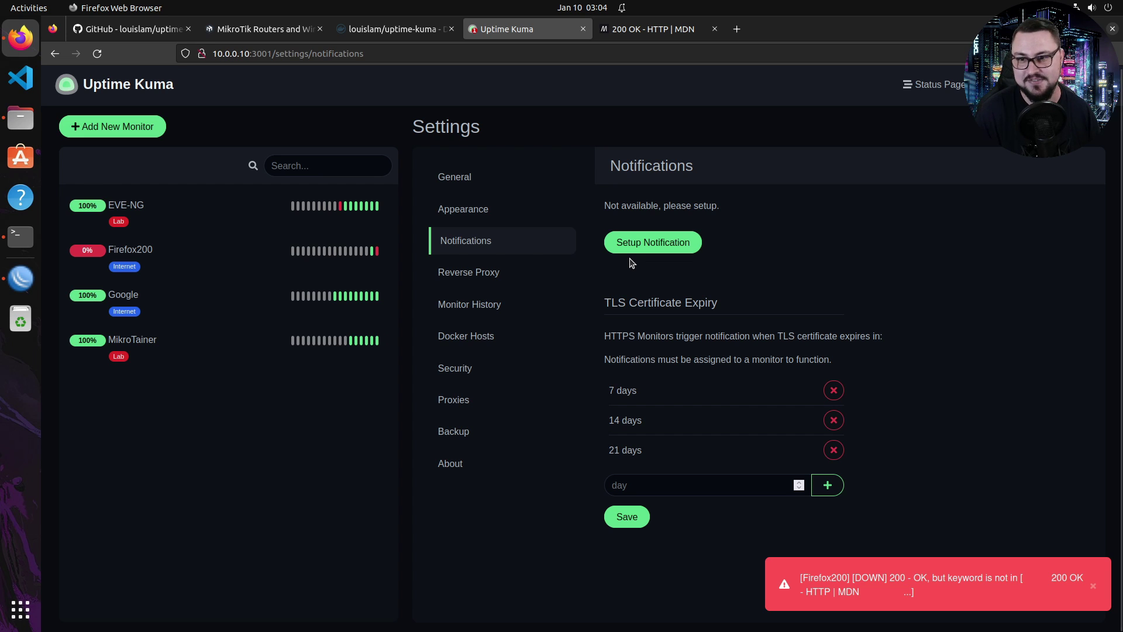
{"action": "left_click", "coordinate": [646, 244]}
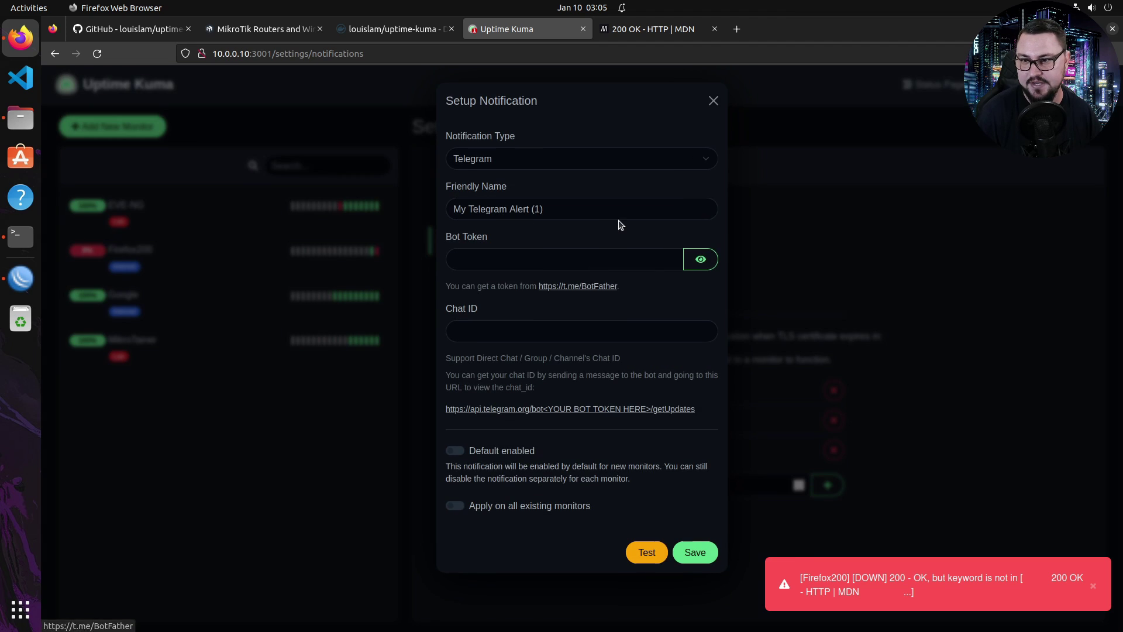
Look through the available notification types and choose Discord for the new notification.
{"action": "left_click", "coordinate": [611, 161]}
{"action": "scroll", "coordinate": [596, 208], "scroll_direction": "up", "scroll_amount": 10}
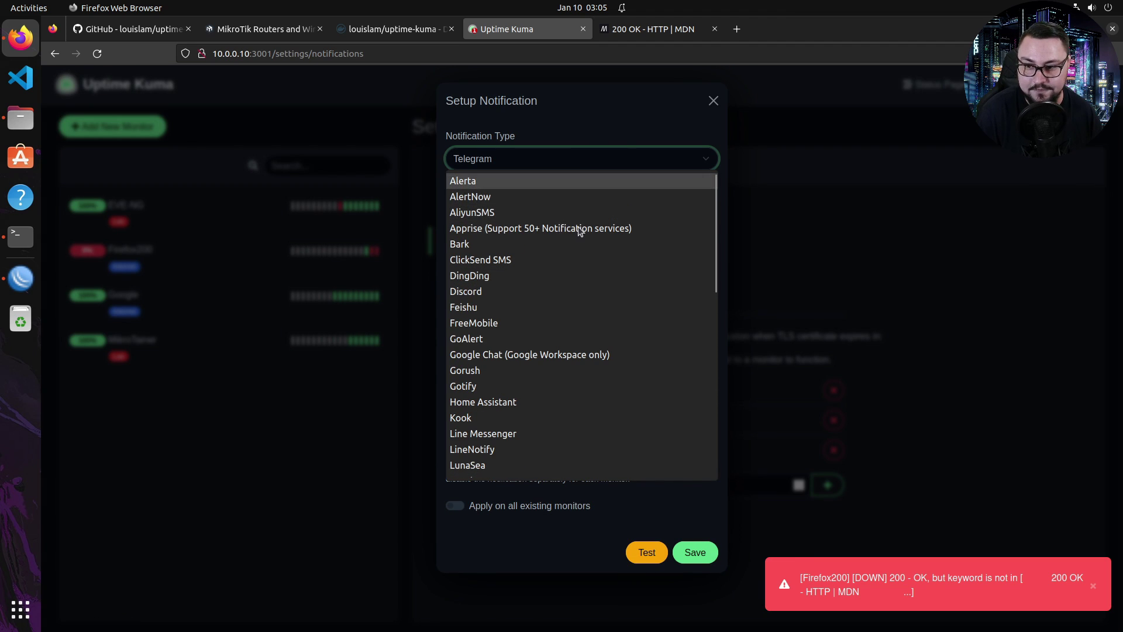
{"action": "scroll", "coordinate": [575, 221], "scroll_direction": "down", "scroll_amount": 3}
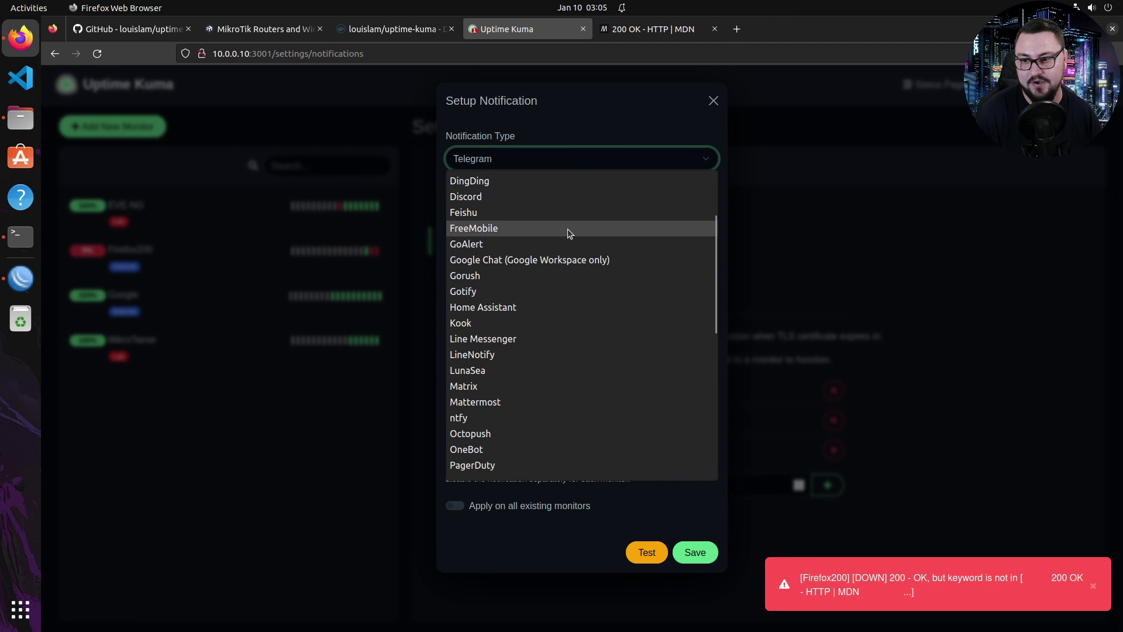
{"action": "scroll", "coordinate": [567, 229], "scroll_direction": "down", "scroll_amount": 9}
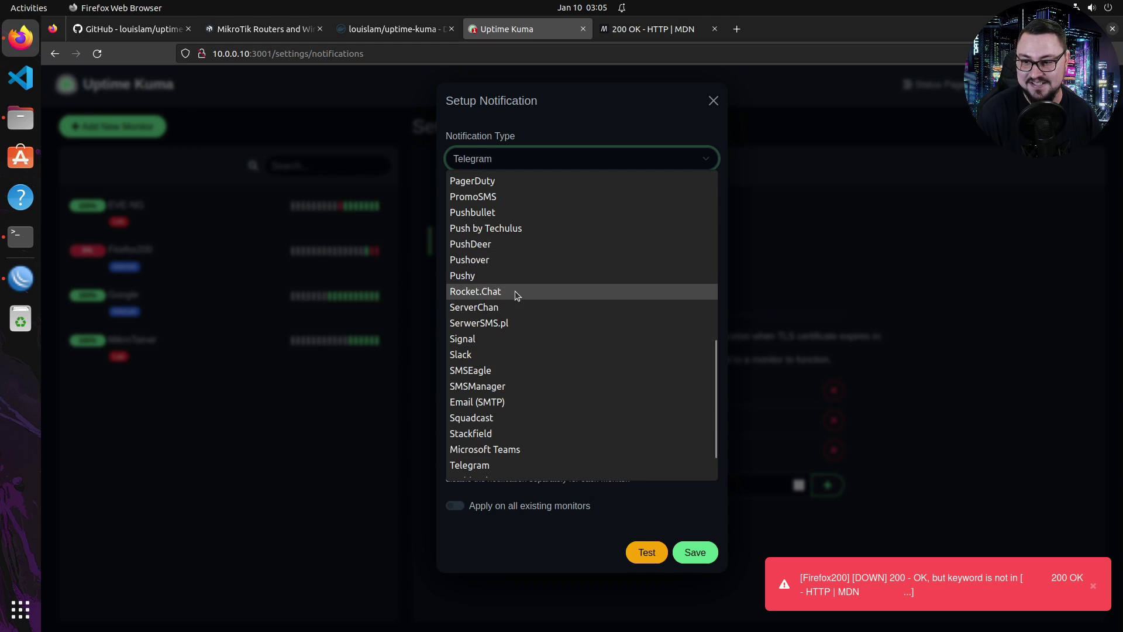
{"action": "scroll", "coordinate": [515, 290], "scroll_direction": "down", "scroll_amount": 2}
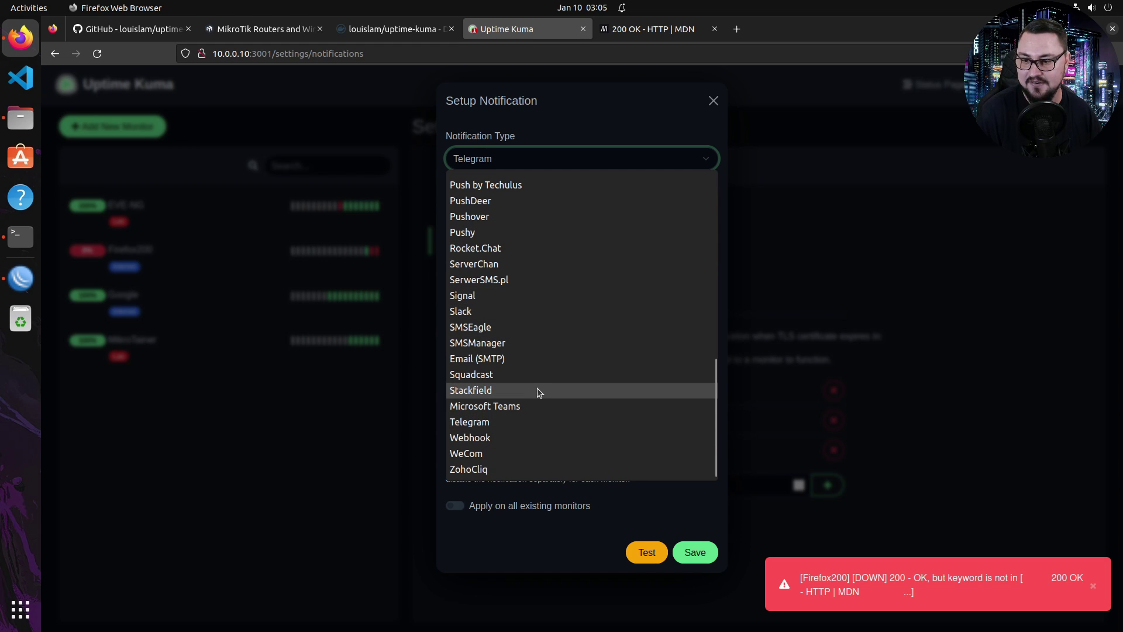
{"action": "scroll", "coordinate": [578, 340], "scroll_direction": "up", "scroll_amount": 10}
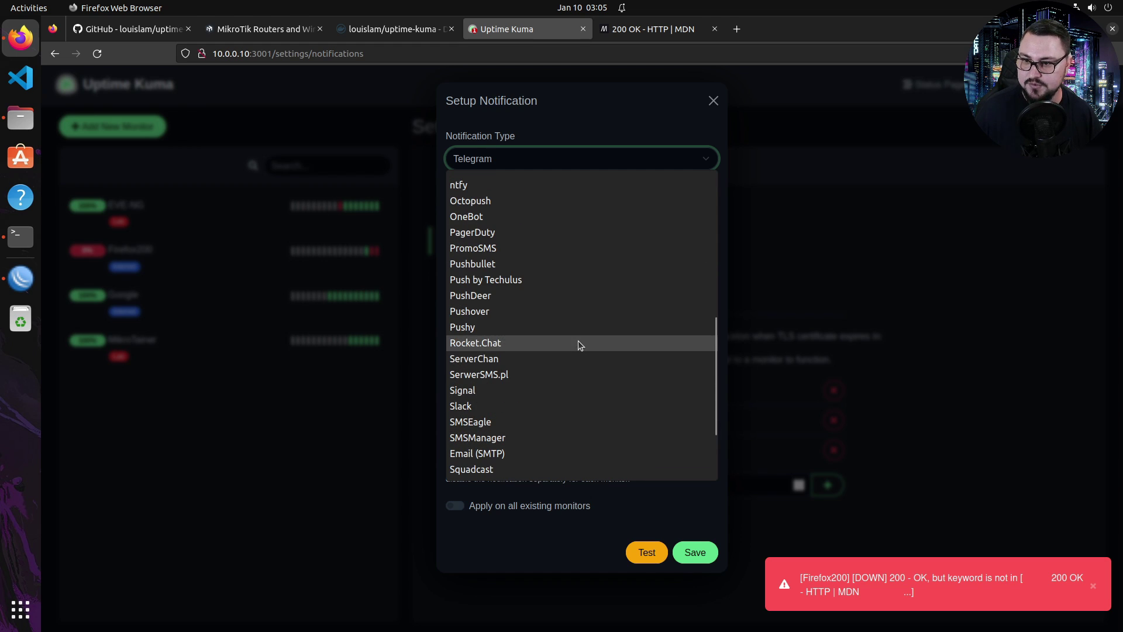
{"action": "left_click", "coordinate": [495, 198]}
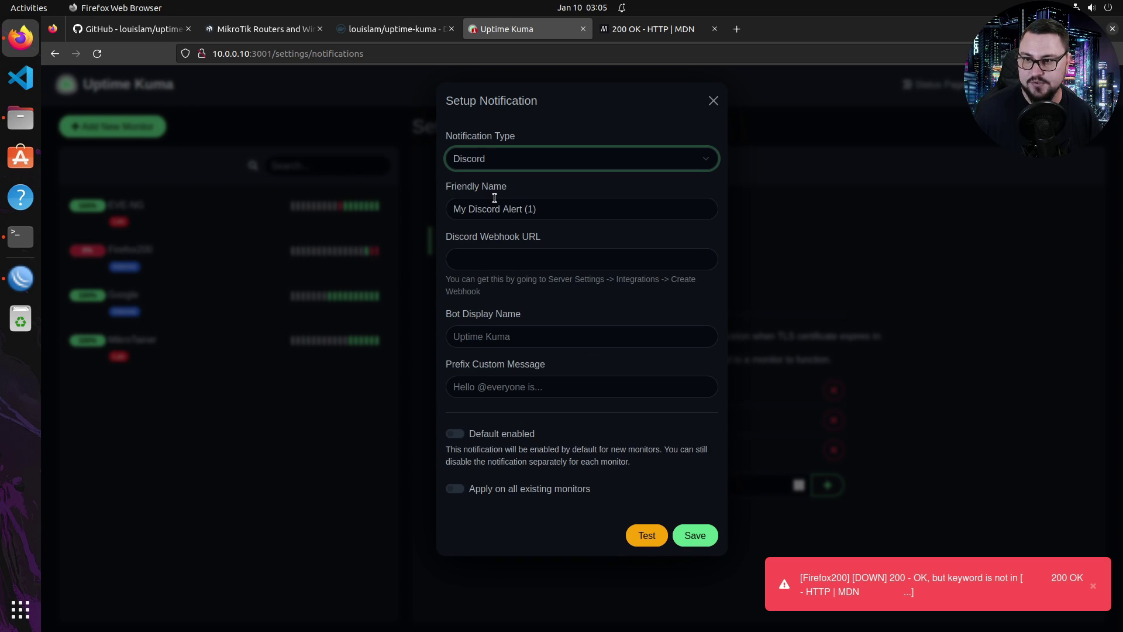
Set the Discord notification's friendly name to "My Discord Alert" and locate the required Discord Webhook URL.
{"action": "triple_click", "coordinate": [569, 204]}
{"action": "left_click", "coordinate": [561, 211]}
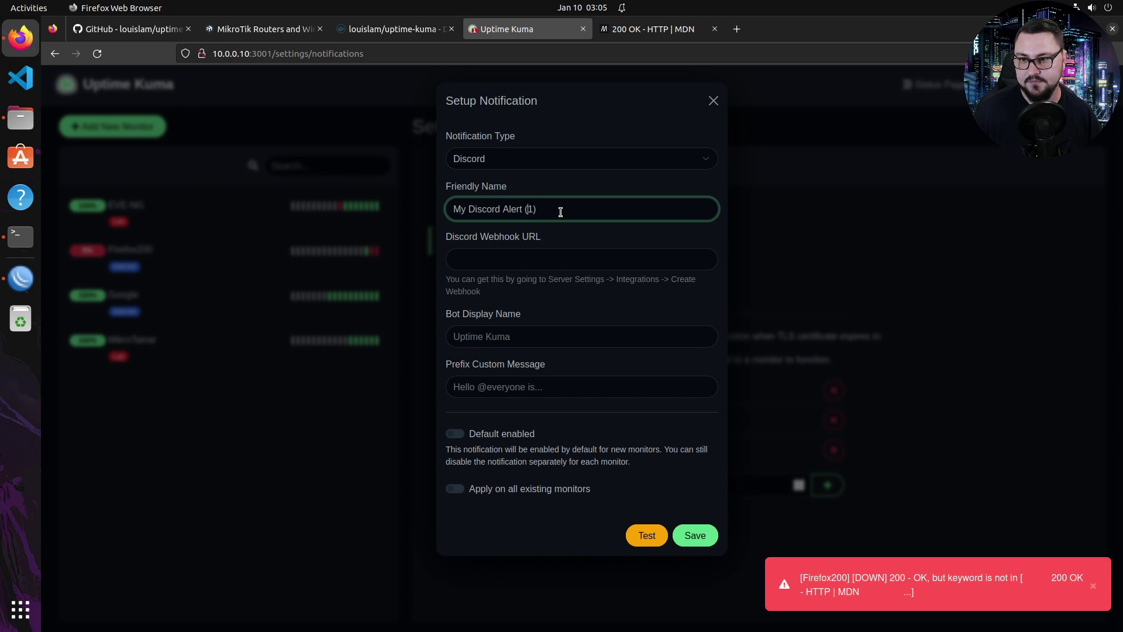
{"action": "key", "text": "BackSpace"}
{"action": "key", "text": "BackSpace"}
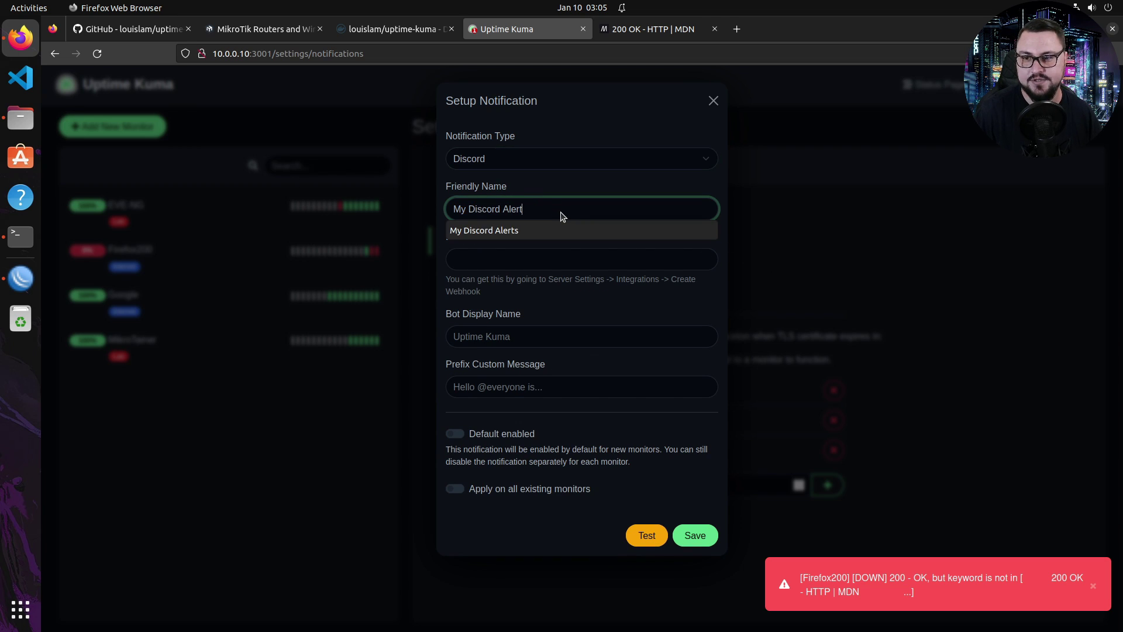
{"action": "left_click", "coordinate": [551, 258]}
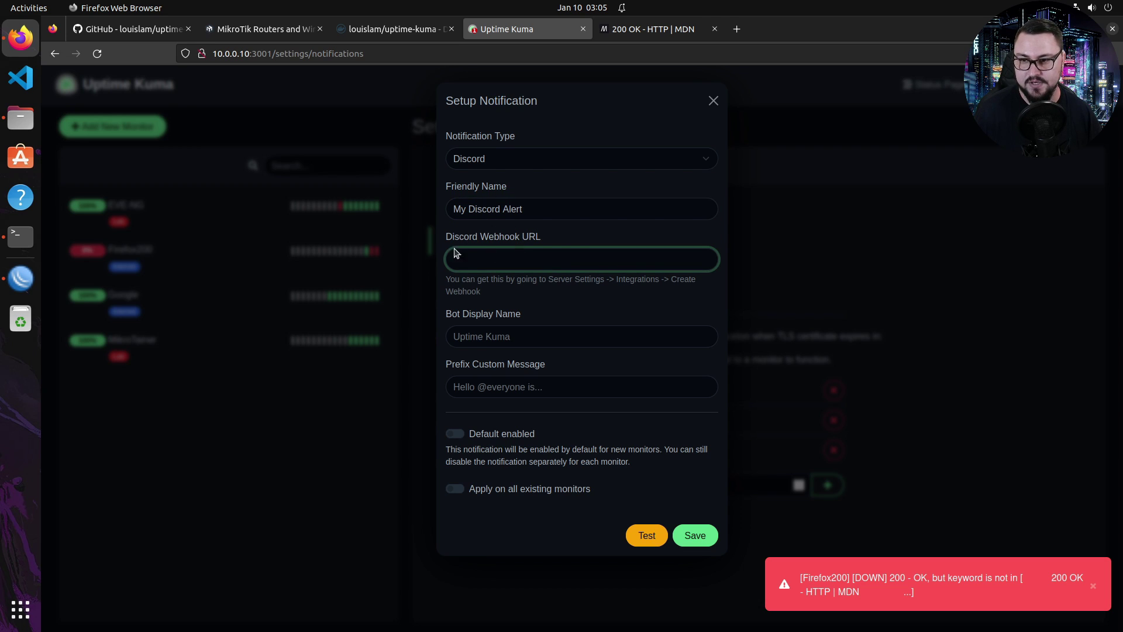
{"action": "left_click_drag", "start_coordinate": [454, 237], "coordinate": [542, 238]}
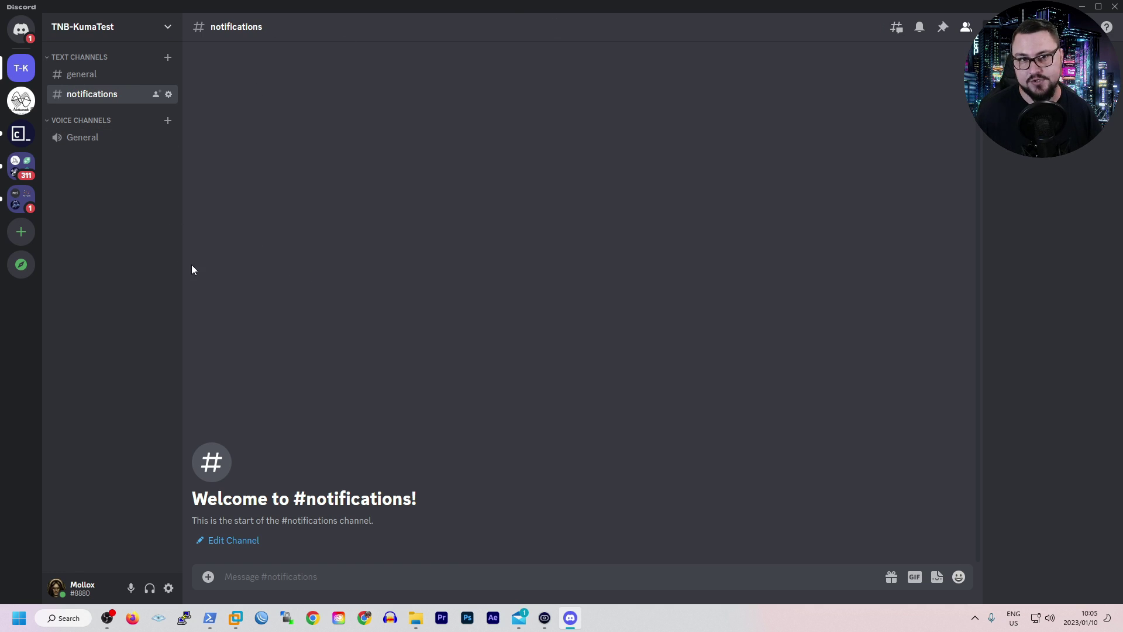
Switch to Discord and copy the URL of the Captain Hook webhook from the notifications channel's integration settings.
{"action": "right_click", "coordinate": [75, 92]}
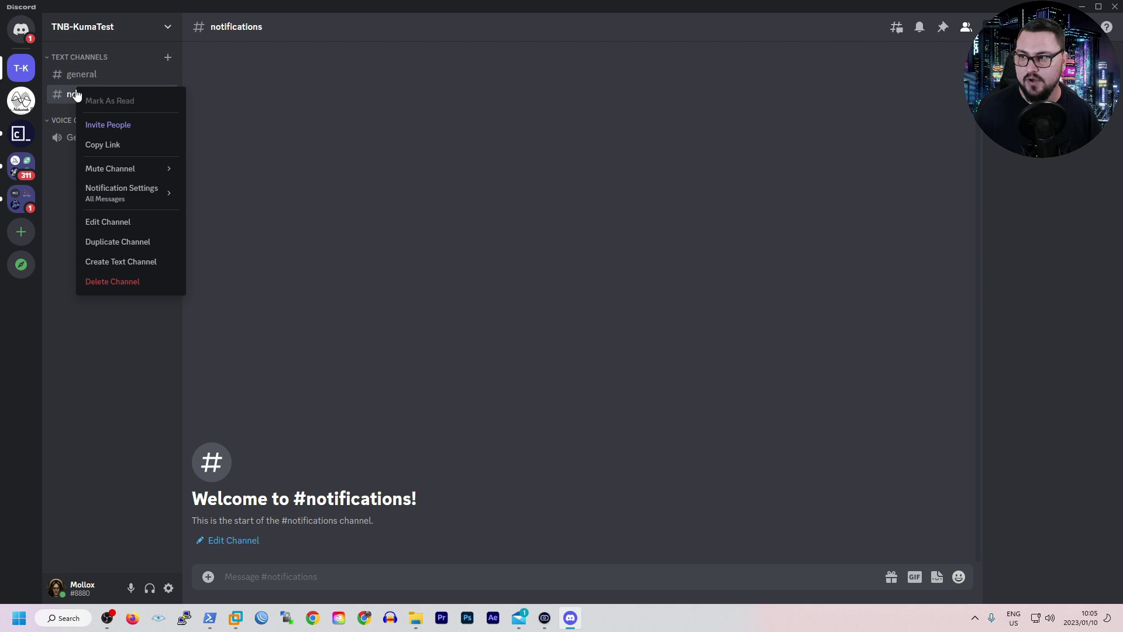
{"action": "mouse_move", "coordinate": [129, 204]}
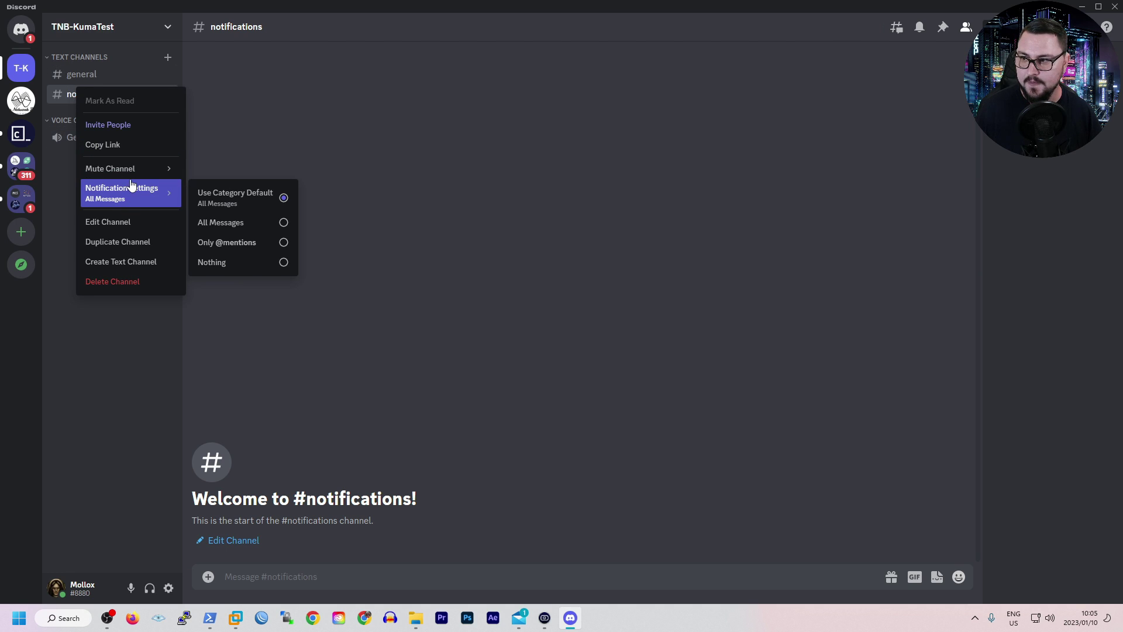
{"action": "left_click", "coordinate": [125, 222]}
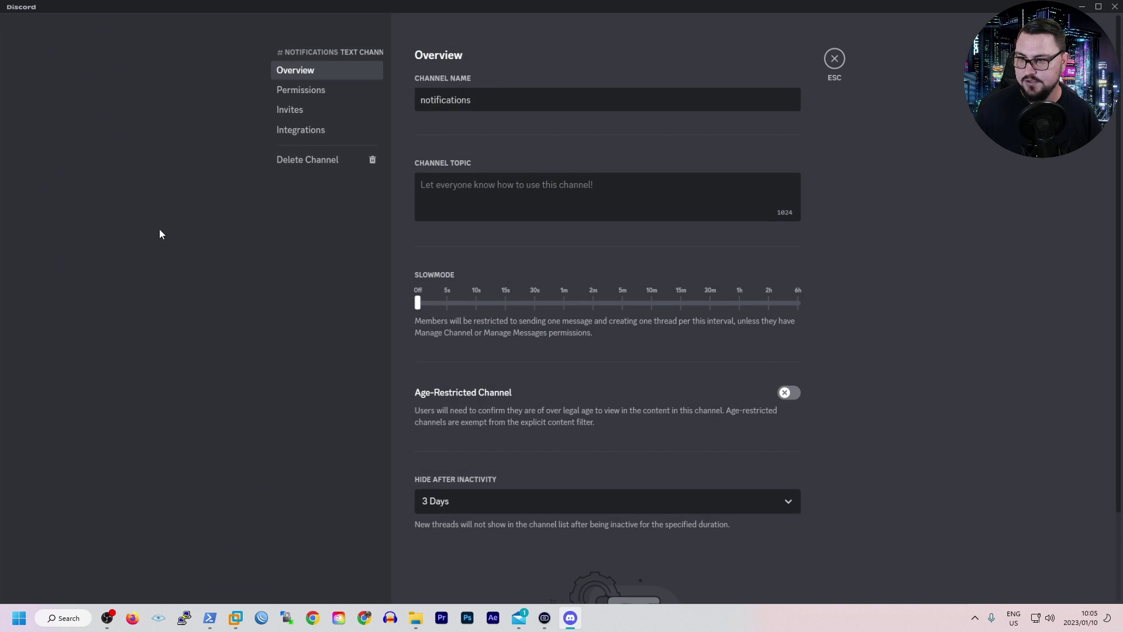
{"action": "left_click", "coordinate": [326, 131]}
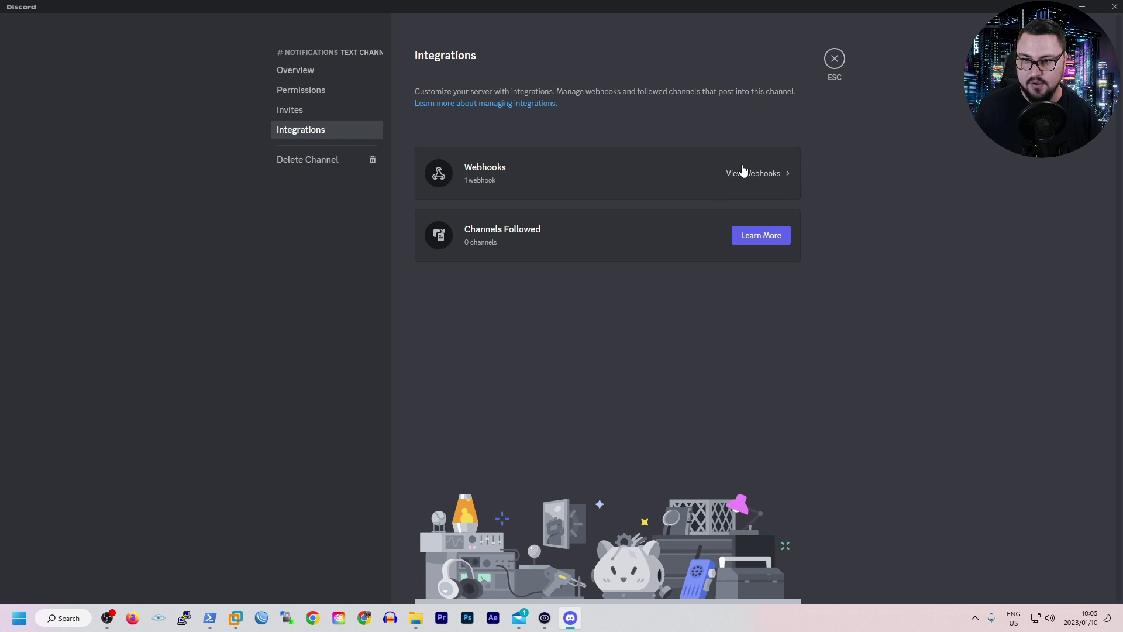
{"action": "left_click", "coordinate": [702, 176]}
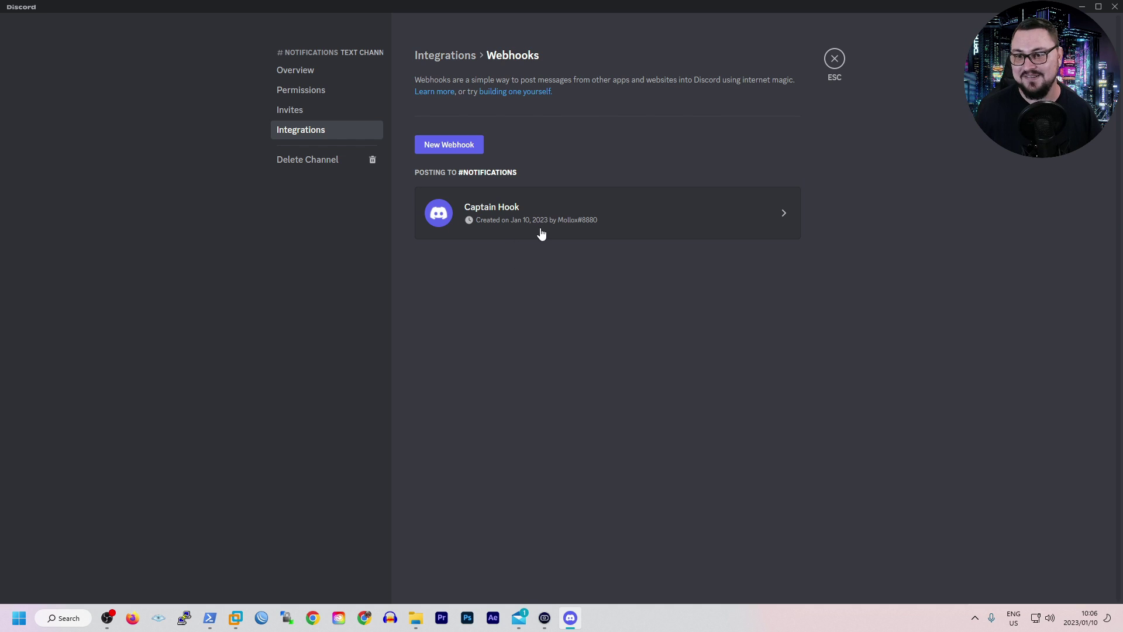
{"action": "left_click", "coordinate": [637, 223]}
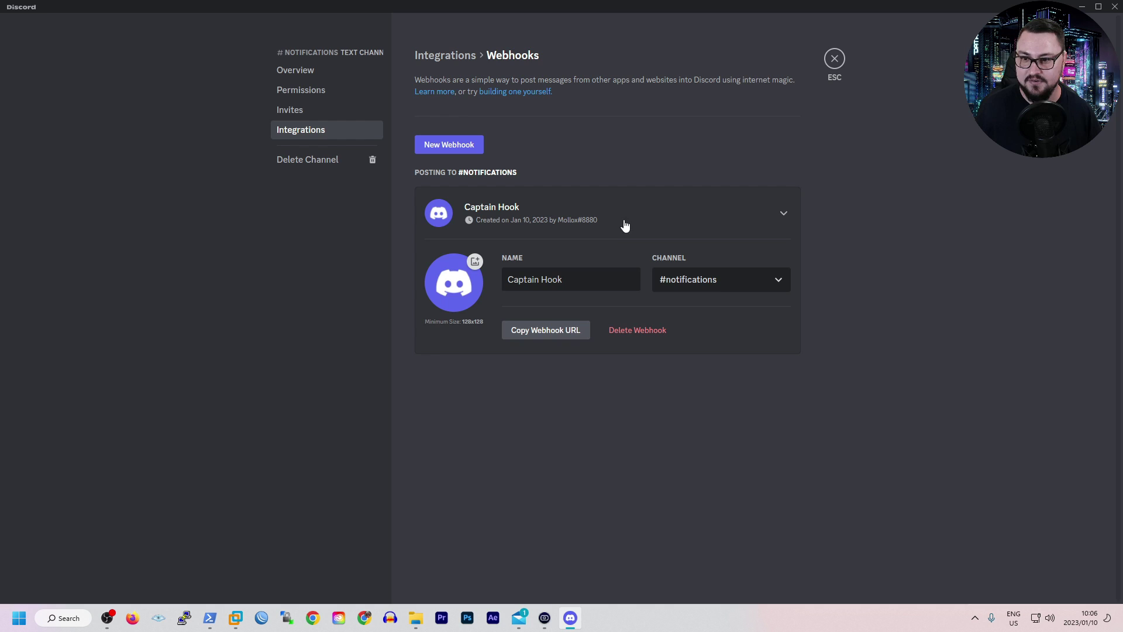
{"action": "left_click", "coordinate": [546, 333]}
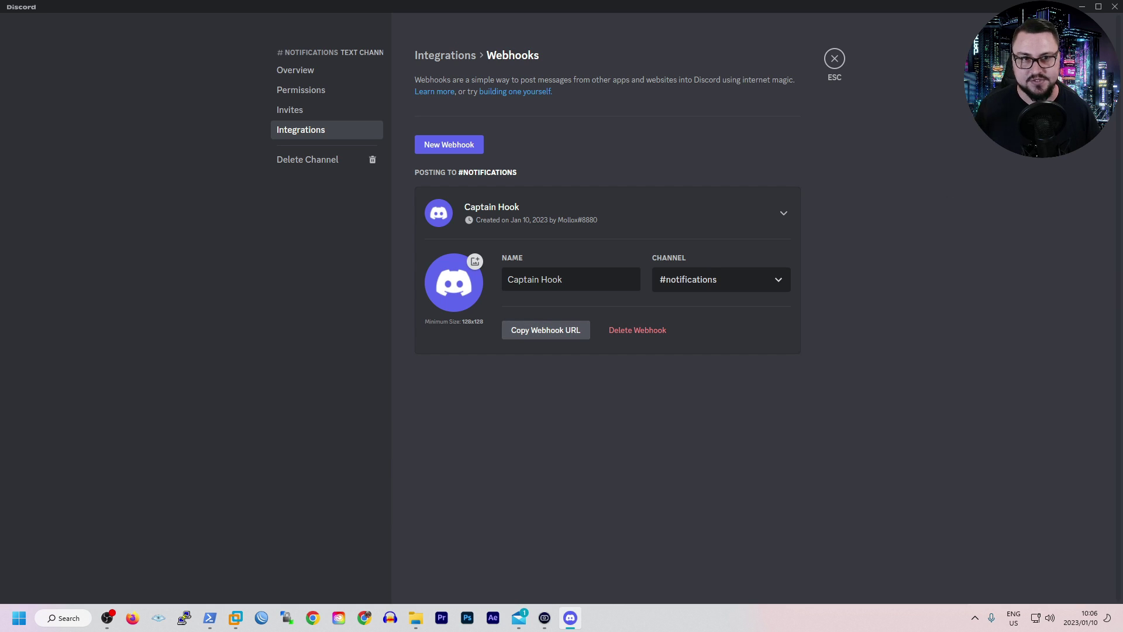
Return to Uptime Kuma and paste the copied webhook URL into the notification's Discord Webhook URL.
{"action": "left_click", "coordinate": [1085, 8]}
{"action": "left_click", "coordinate": [513, 266]}
{"action": "key", "text": "ctrl+v"}
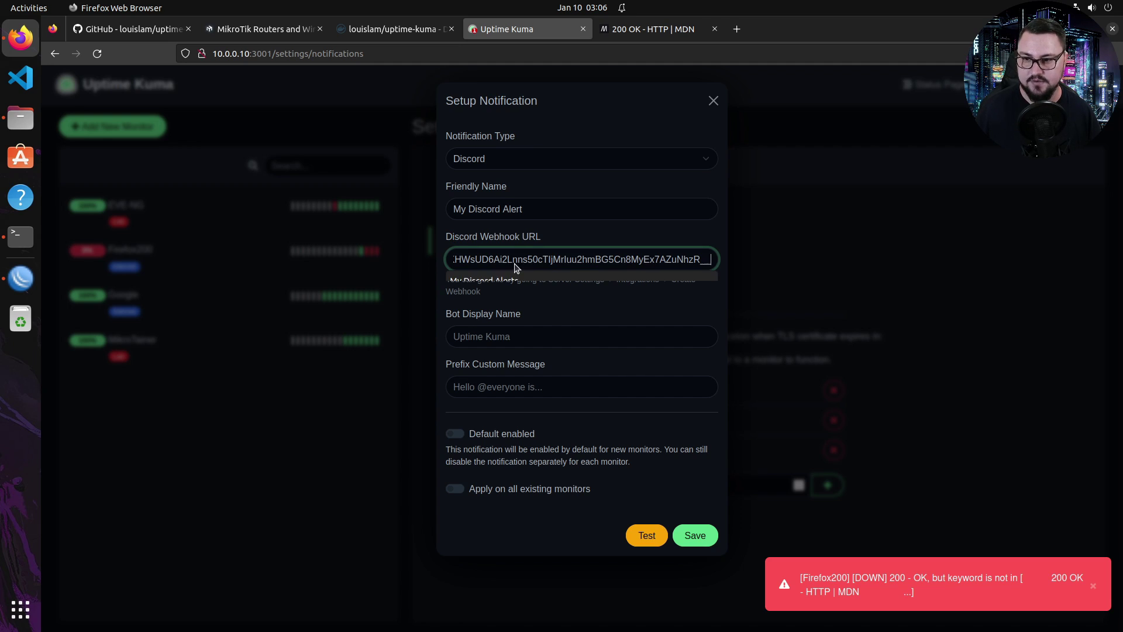
Check the pasted address in the Discord Webhook URL field from its end back to its beginning.
{"action": "left_click_drag", "start_coordinate": [539, 259], "coordinate": [763, 253]}
{"action": "left_click", "coordinate": [615, 266]}
{"action": "key", "text": "End"}
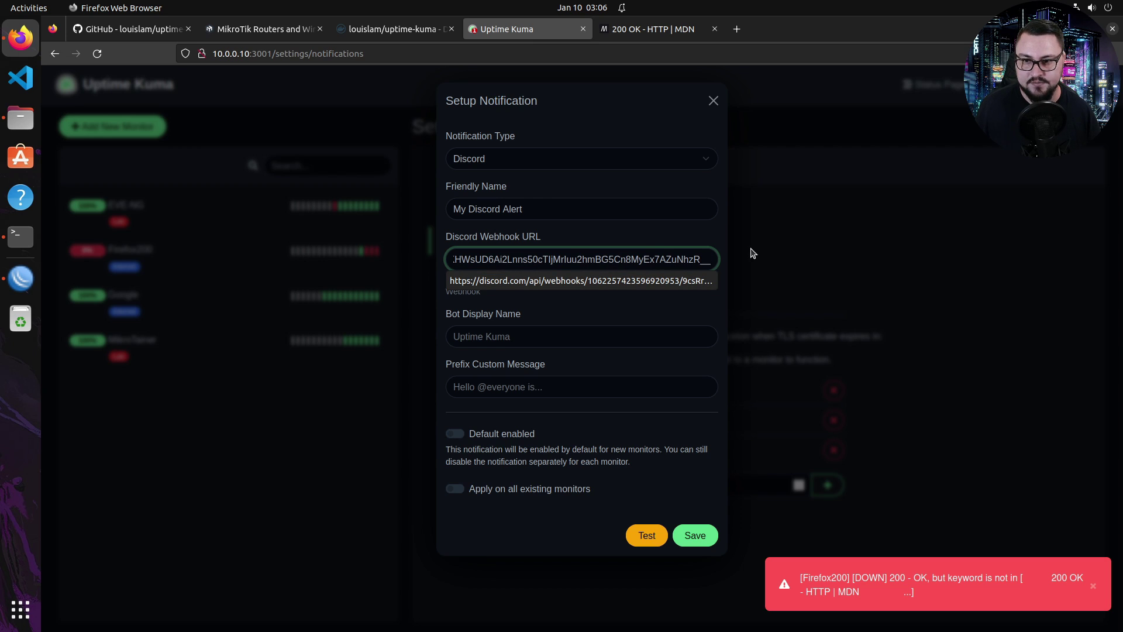
{"action": "left_click", "coordinate": [630, 263]}
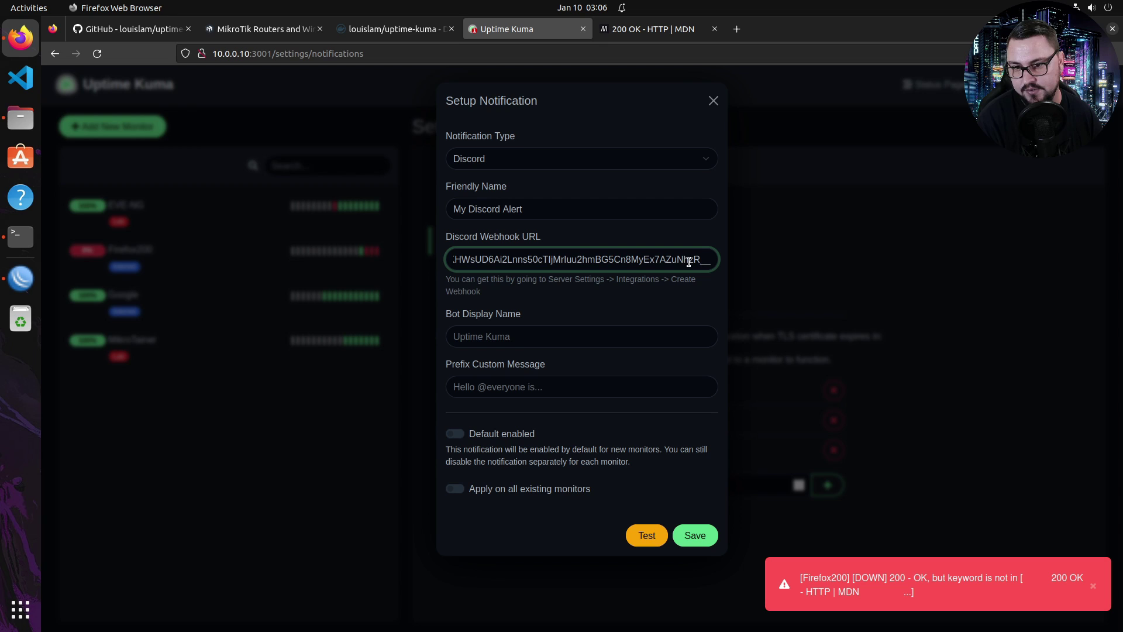
{"action": "left_click_drag", "start_coordinate": [688, 262], "coordinate": [592, 254]}
{"action": "left_click", "coordinate": [602, 260]}
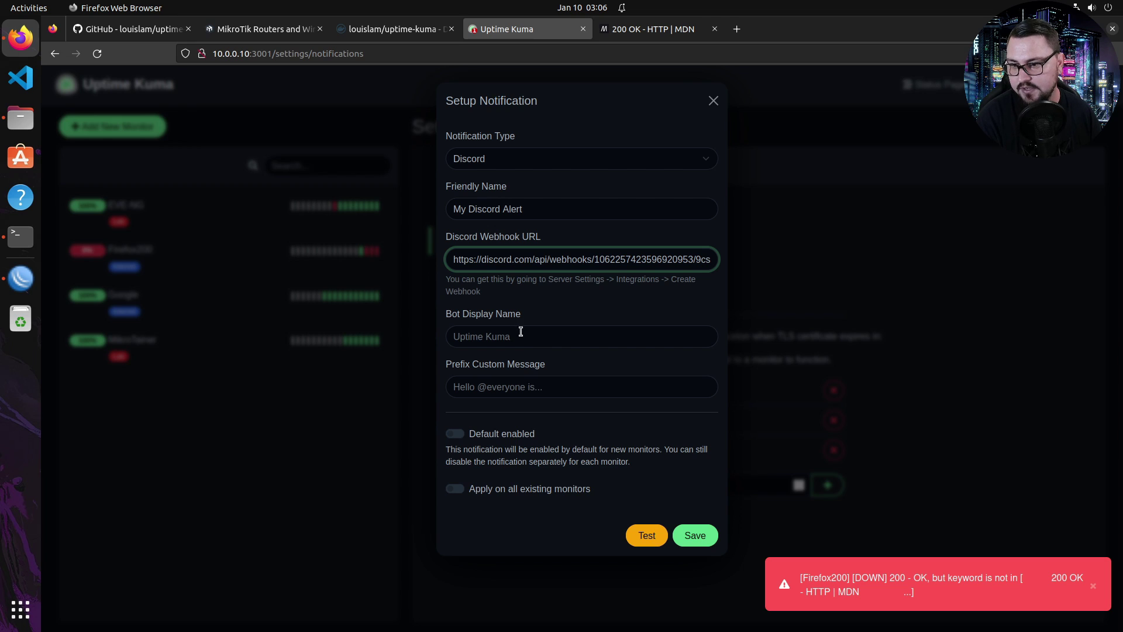
Leave the bot display name blank and set the notification's prefix custom message to "Hello".
{"action": "left_click", "coordinate": [479, 339]}
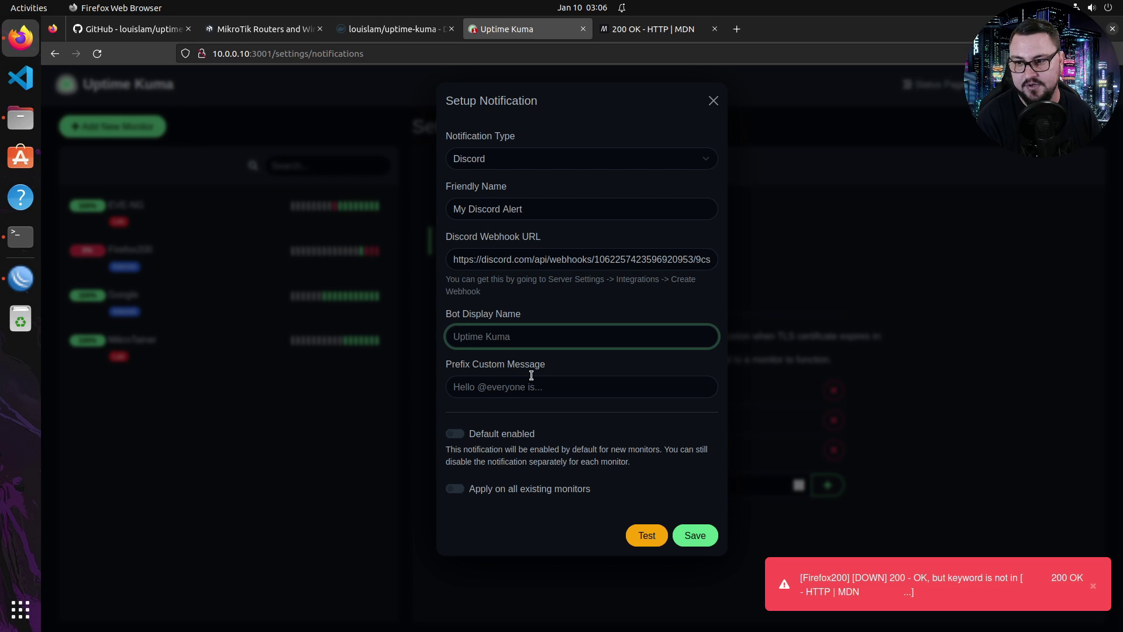
{"action": "left_click_drag", "start_coordinate": [462, 368], "coordinate": [473, 380]}
{"action": "left_click", "coordinate": [511, 391]}
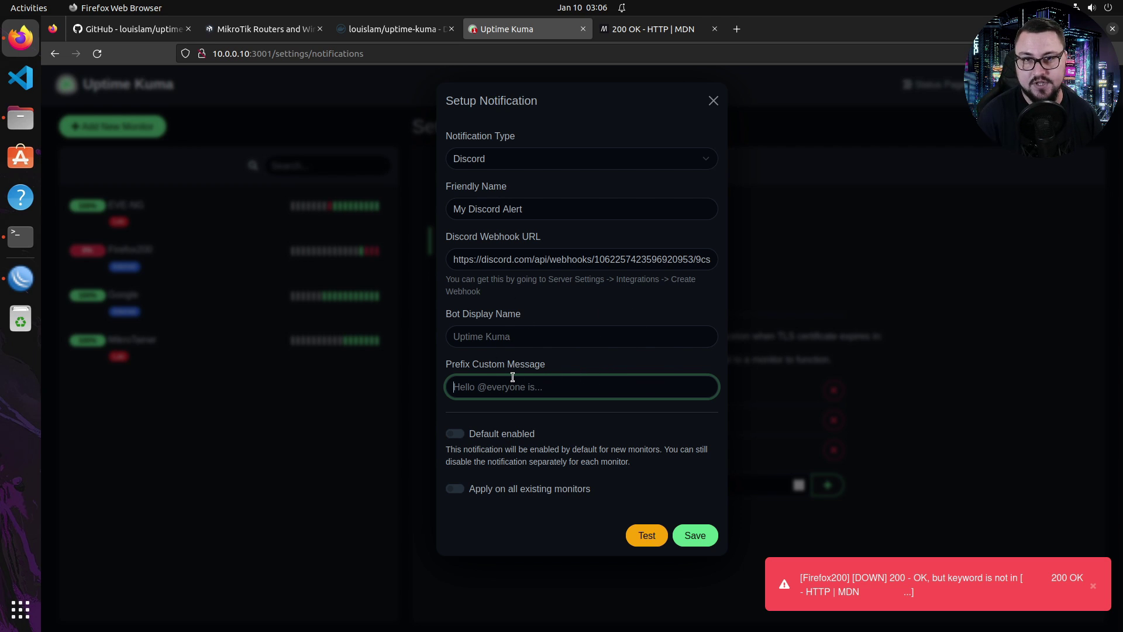
{"action": "left_click", "coordinate": [478, 388]}
{"action": "type", "text": "Hello"}
{"action": "left_click", "coordinate": [480, 355]}
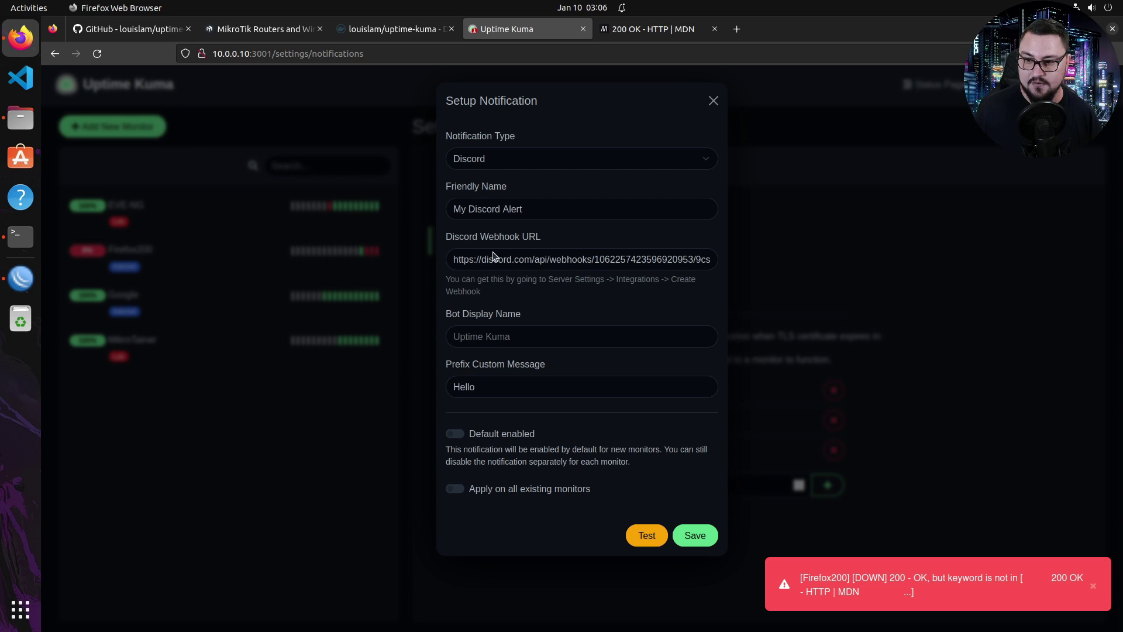
Enable the notification by default, apply it on all existing monitors, and save it, dismissing the pop-up alerts.
{"action": "left_click", "coordinate": [456, 435]}
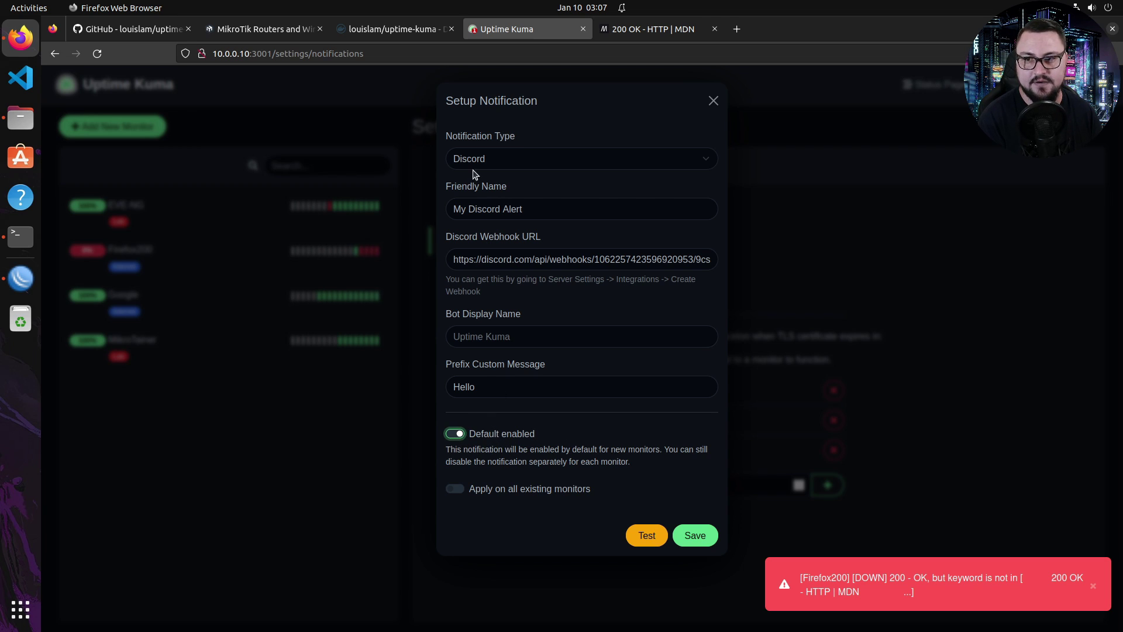
{"action": "left_click", "coordinate": [458, 493]}
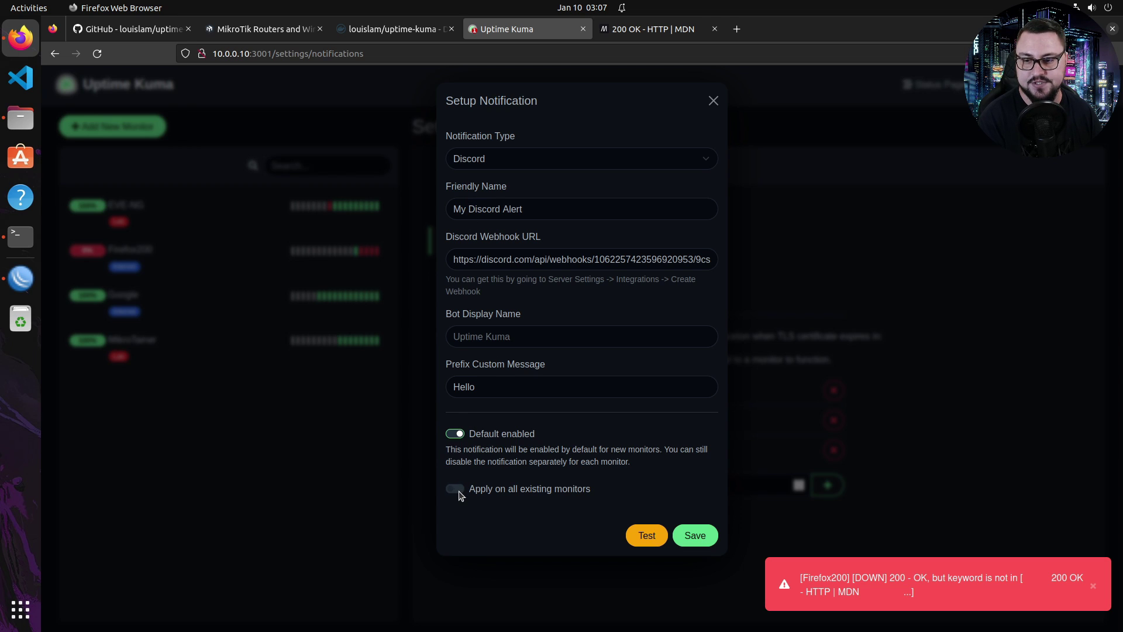
{"action": "left_click", "coordinate": [459, 494]}
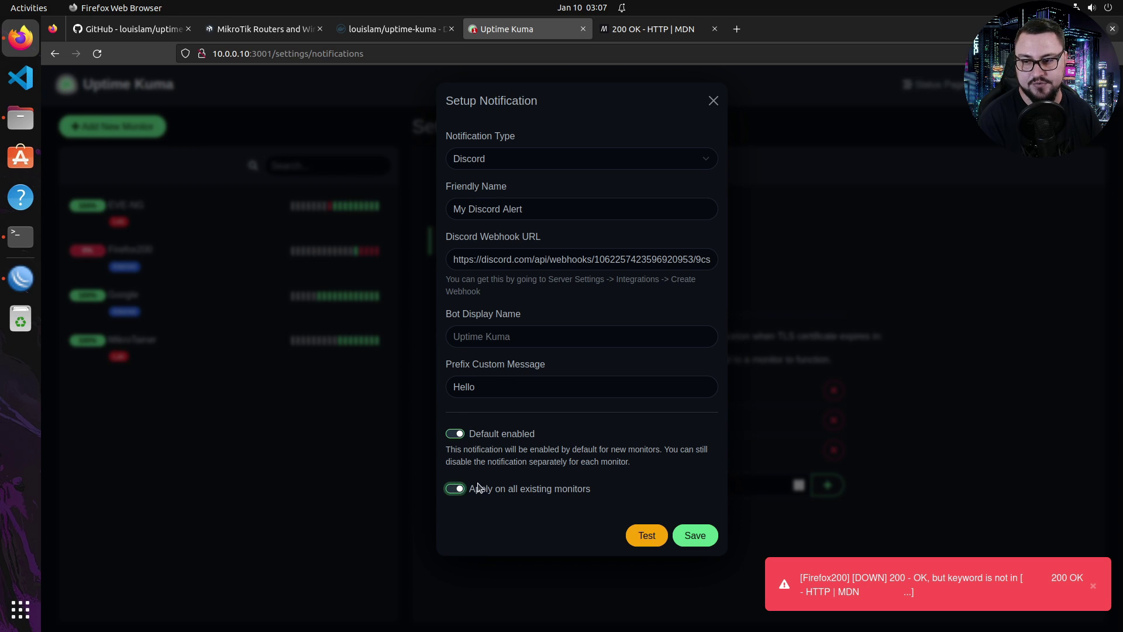
{"action": "left_click", "coordinate": [712, 534]}
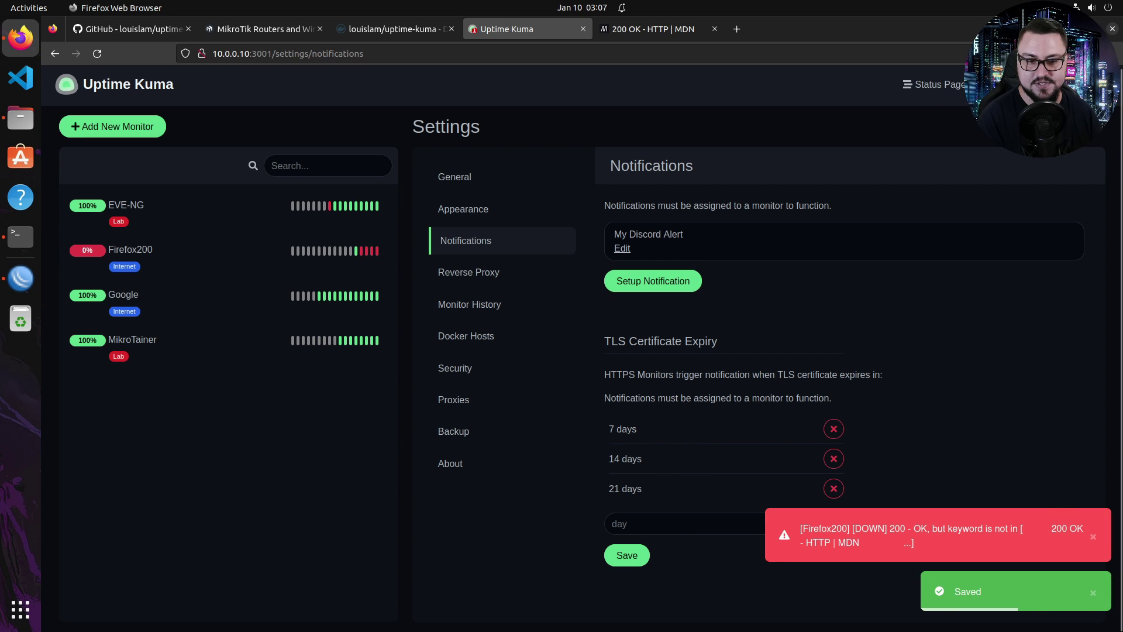
{"action": "left_click", "coordinate": [1093, 537]}
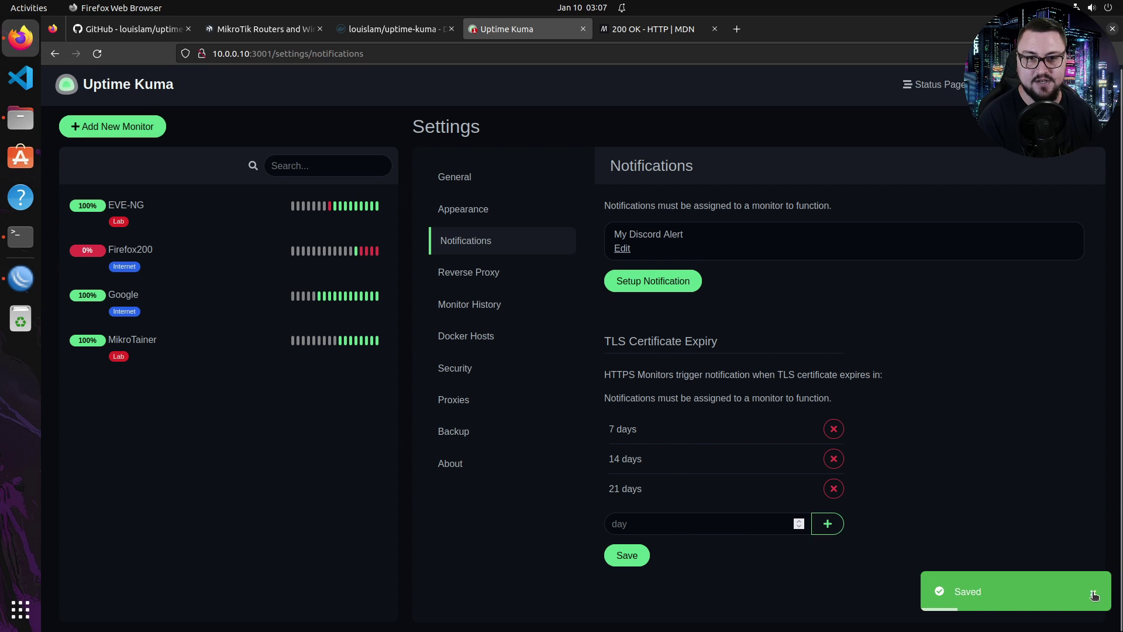
{"action": "left_click", "coordinate": [1094, 595]}
Reopen the My Discord Alert notification for editing and send a test notification.
{"action": "left_click", "coordinate": [1091, 84]}
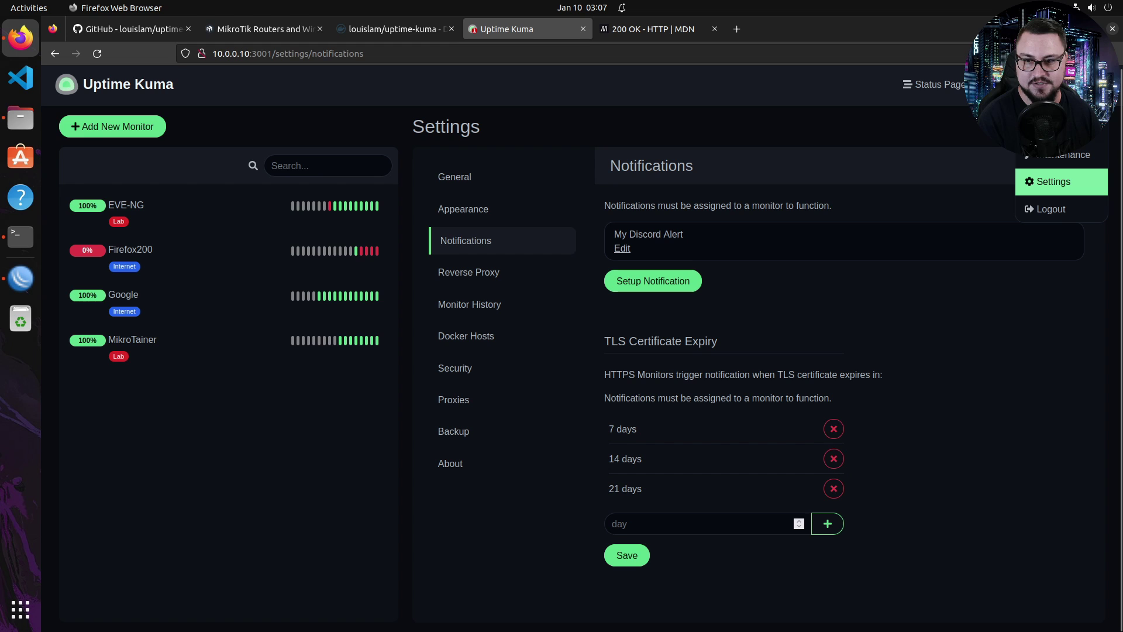
{"action": "left_click", "coordinate": [673, 248]}
{"action": "left_click", "coordinate": [622, 248]}
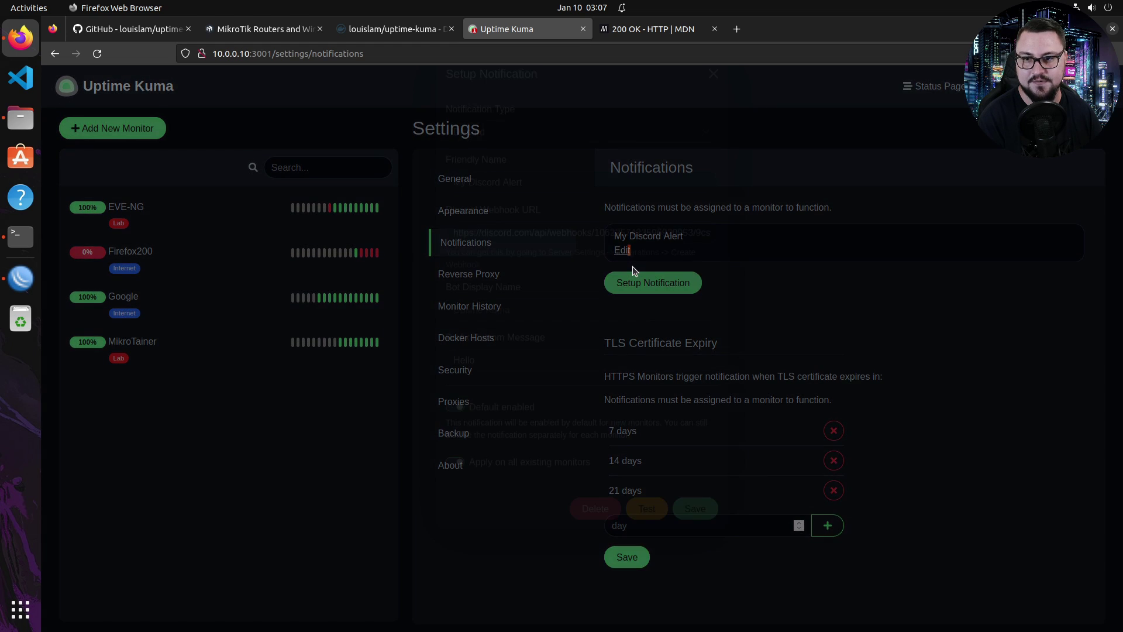
{"action": "left_click", "coordinate": [646, 532]}
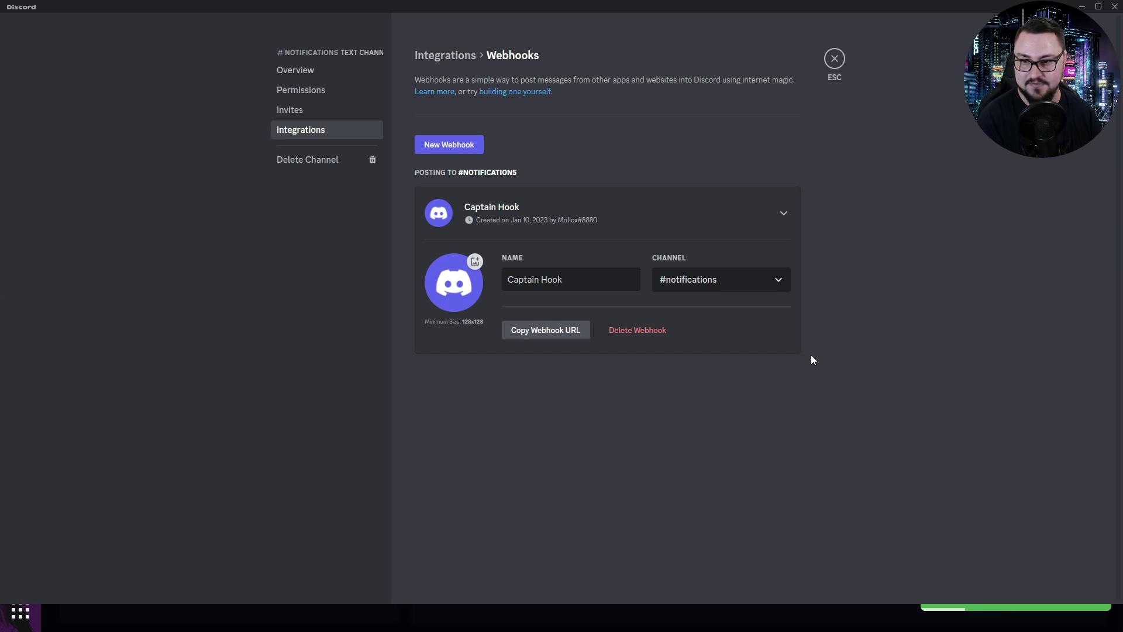
Check the test message in Discord's notifications channel, then return to Uptime Kuma and close the notification setup.
{"action": "left_click", "coordinate": [835, 59]}
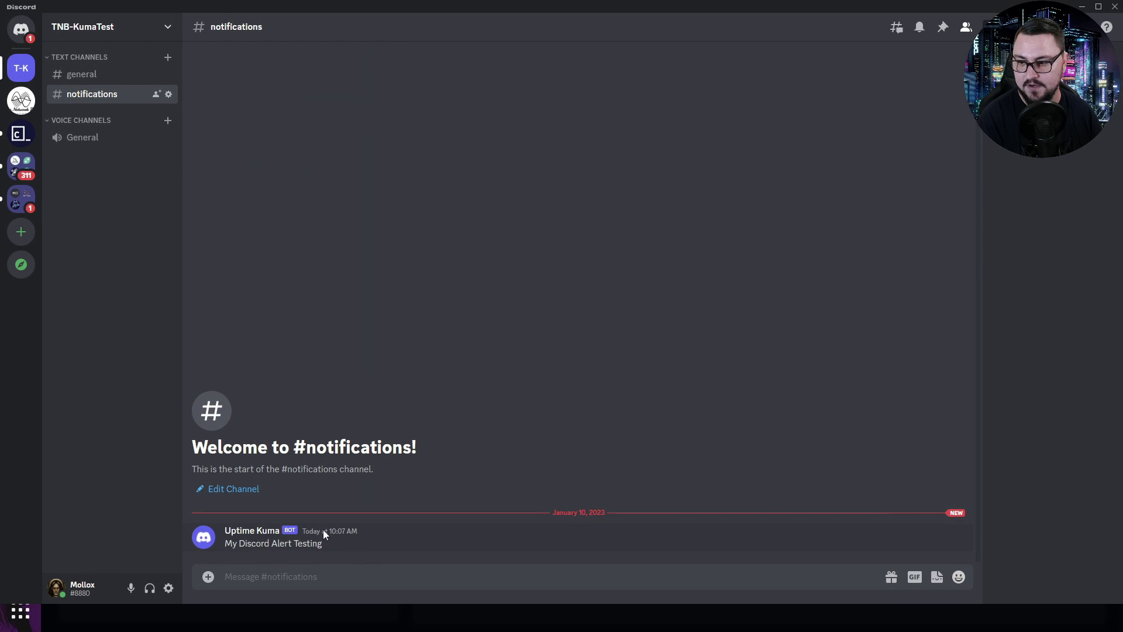
{"action": "left_click_drag", "start_coordinate": [323, 543], "coordinate": [217, 544]}
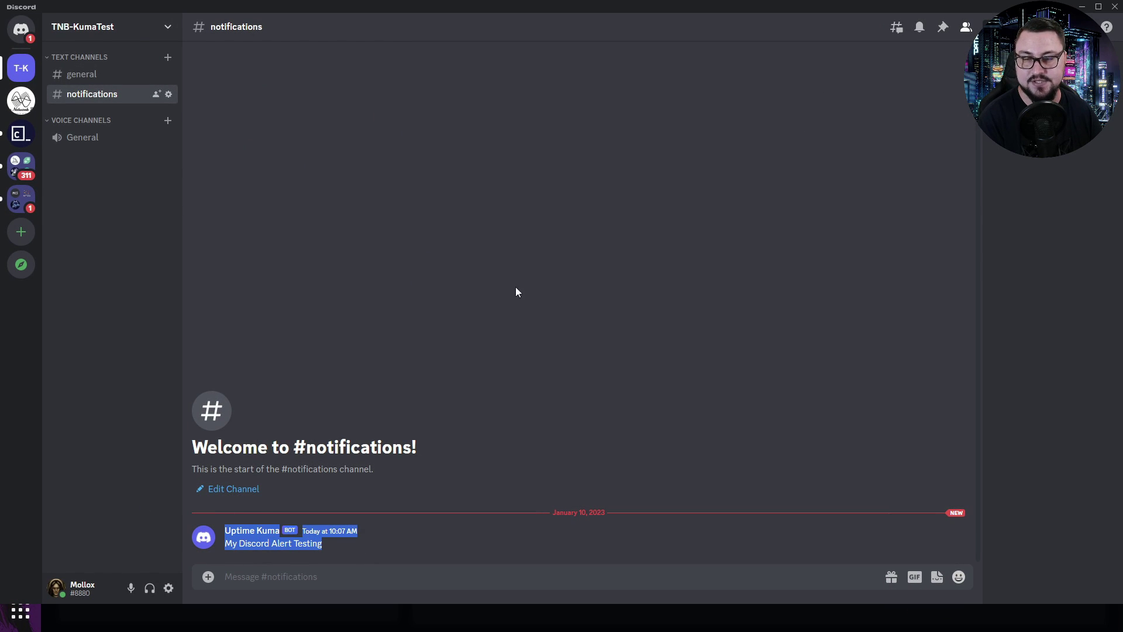
{"action": "left_click", "coordinate": [1089, 6]}
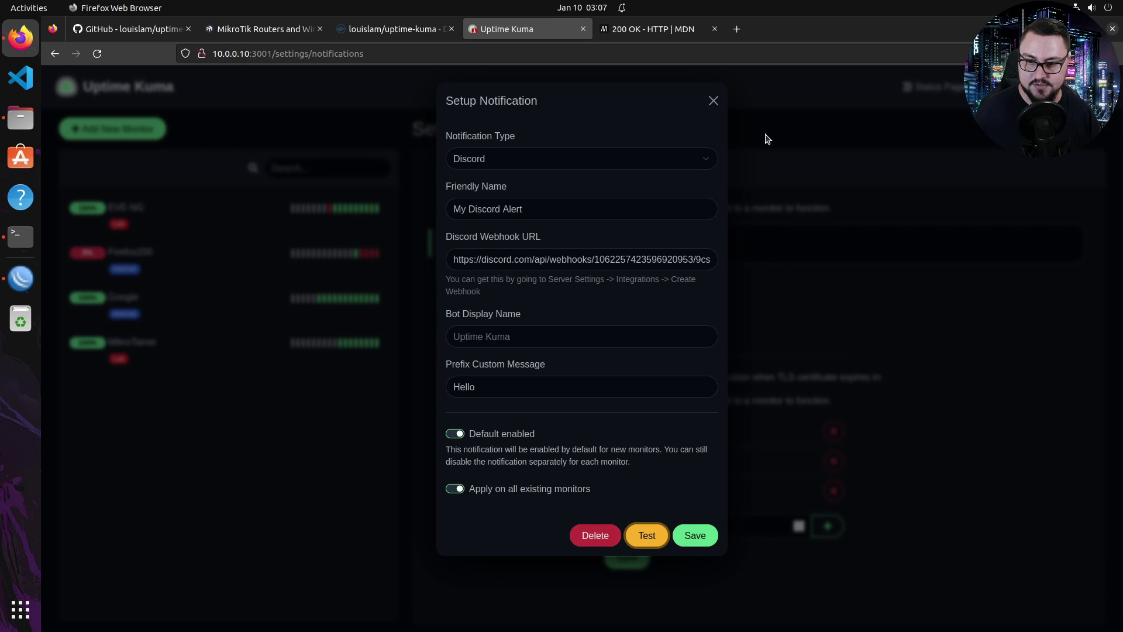
{"action": "left_click", "coordinate": [712, 100]}
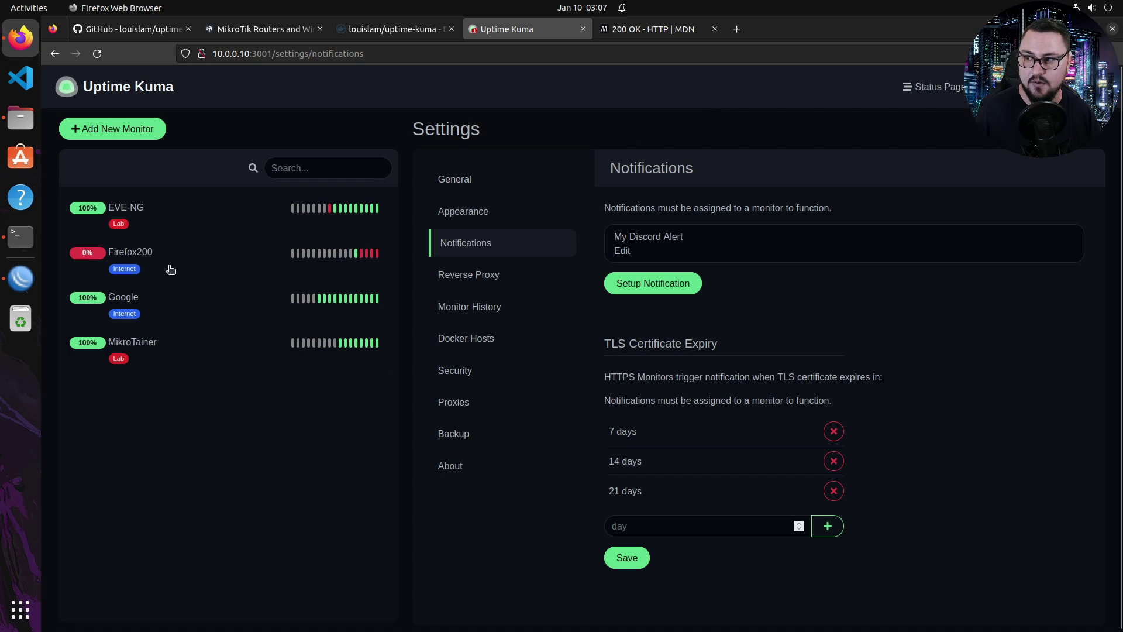
Edit the EVE-NG monitor to accept only status codes 500-599 instead of 200-299, and save it to trigger an alert.
{"action": "left_click", "coordinate": [138, 209]}
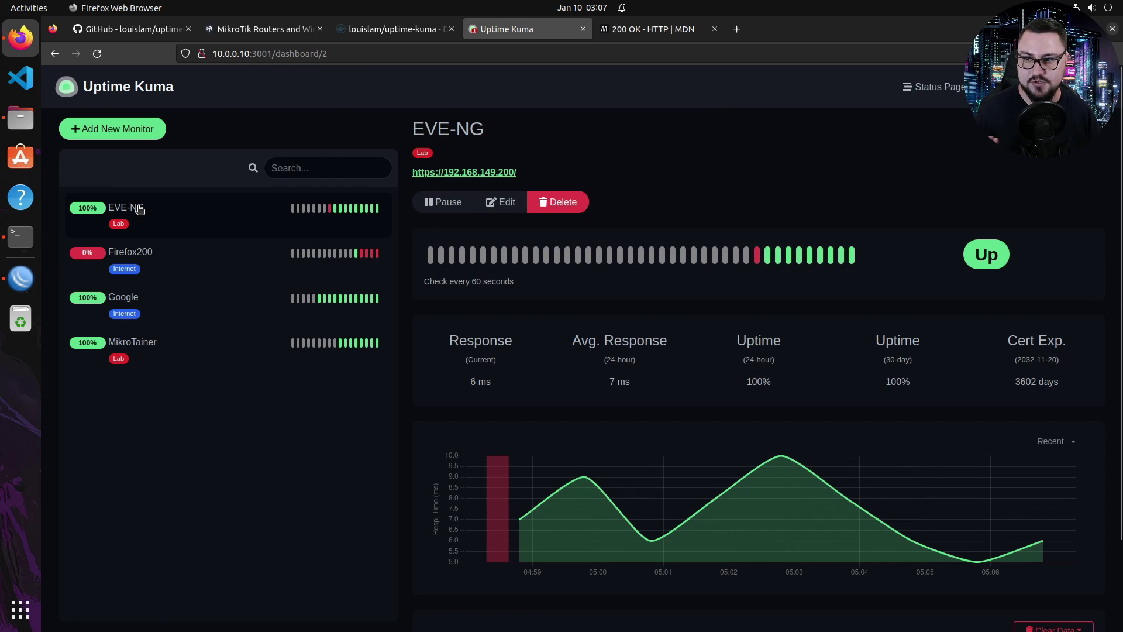
{"action": "left_click", "coordinate": [501, 201]}
{"action": "scroll", "coordinate": [583, 355], "scroll_direction": "down", "scroll_amount": 1}
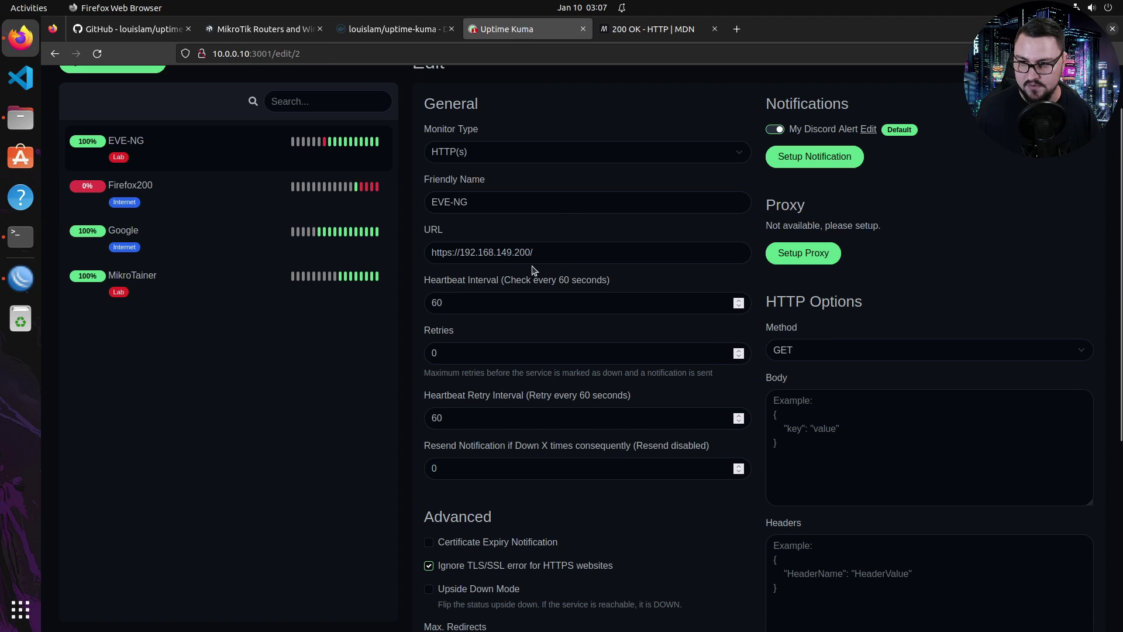
{"action": "scroll", "coordinate": [520, 241], "scroll_direction": "down", "scroll_amount": 1}
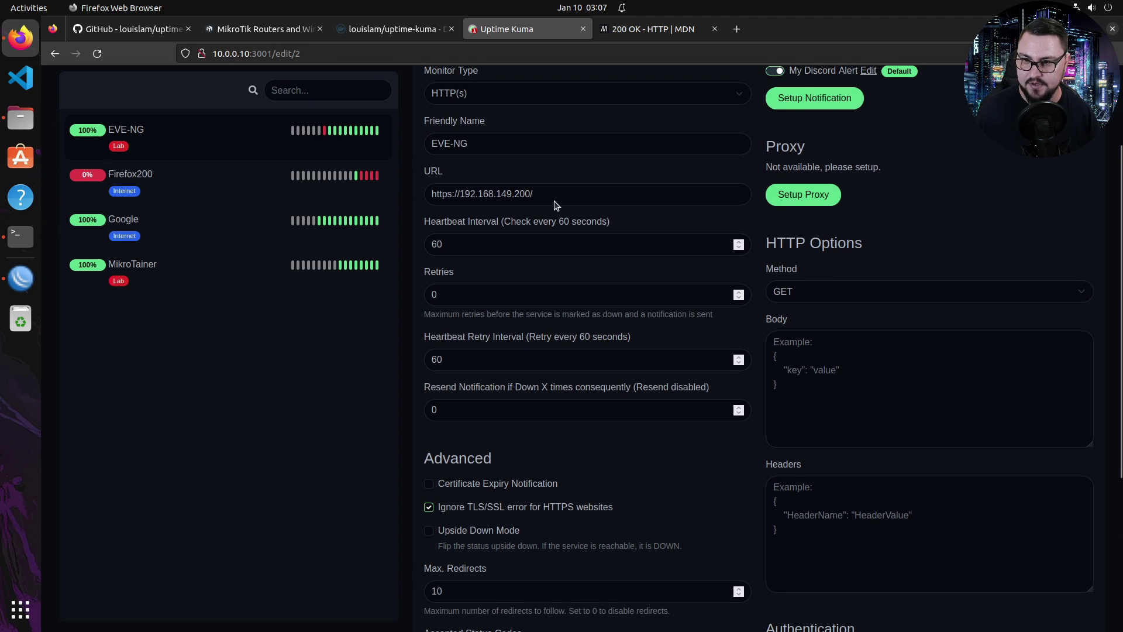
{"action": "scroll", "coordinate": [529, 231], "scroll_direction": "up", "scroll_amount": 1}
{"action": "scroll", "coordinate": [541, 272], "scroll_direction": "down", "scroll_amount": 3}
{"action": "scroll", "coordinate": [502, 281], "scroll_direction": "down", "scroll_amount": 1}
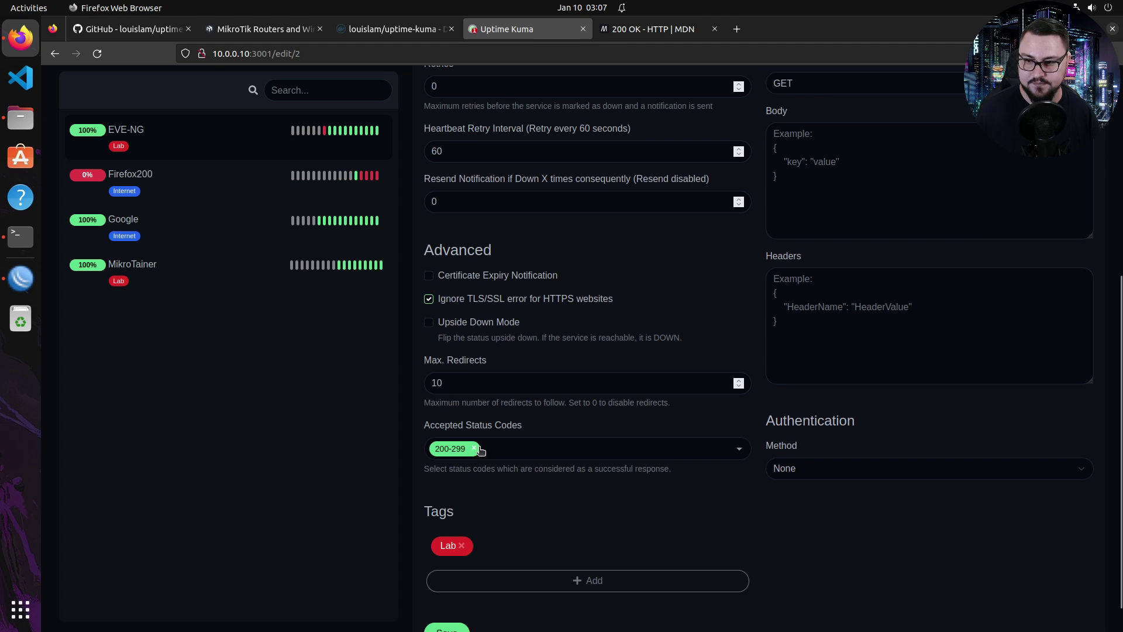
{"action": "left_click", "coordinate": [473, 449]}
{"action": "left_click", "coordinate": [582, 457]}
{"action": "left_click", "coordinate": [467, 195]}
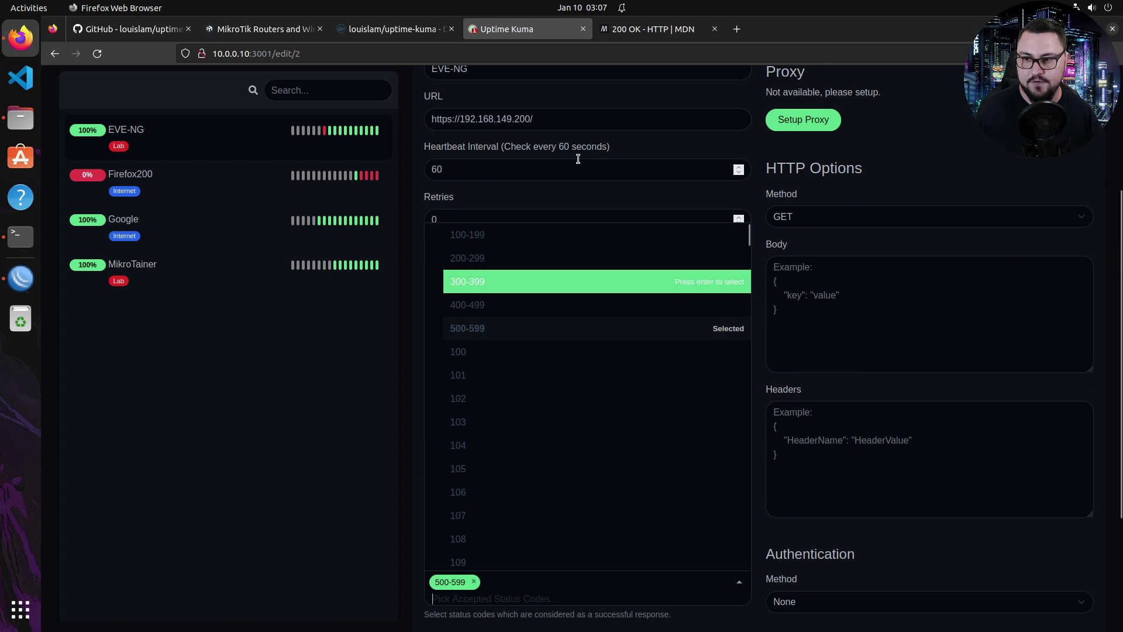
{"action": "left_click", "coordinate": [326, 469]}
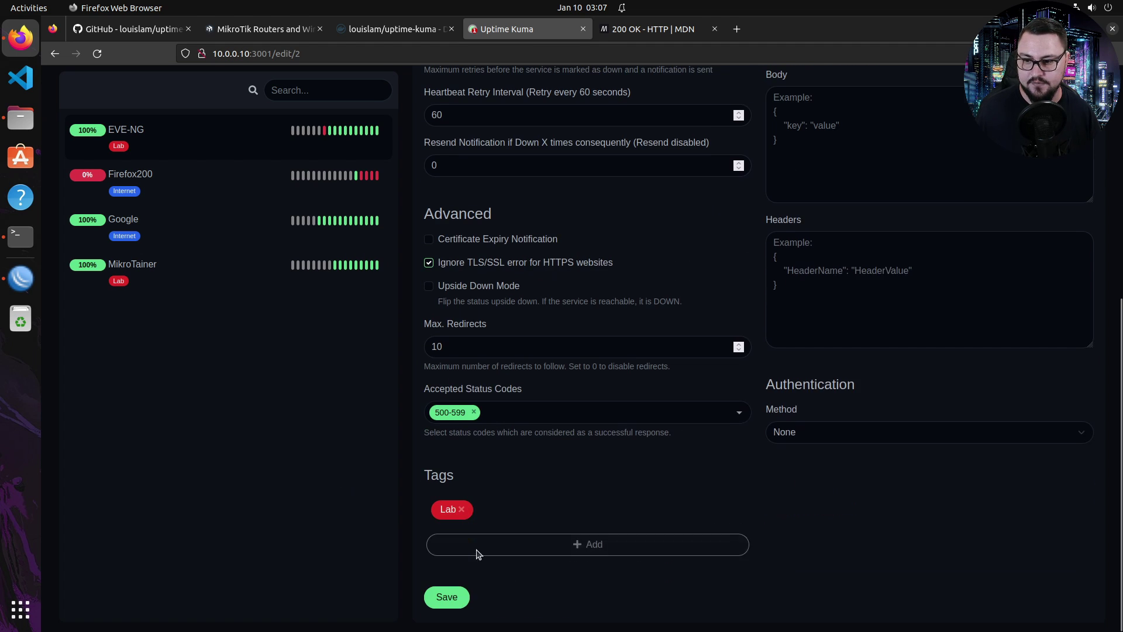
{"action": "left_click", "coordinate": [446, 597]}
Check EVE-NG's status on the dashboard, and switch to Discord to read its alert's prefix, service name, URL, time and error.
{"action": "scroll", "coordinate": [511, 472], "scroll_direction": "up", "scroll_amount": 5}
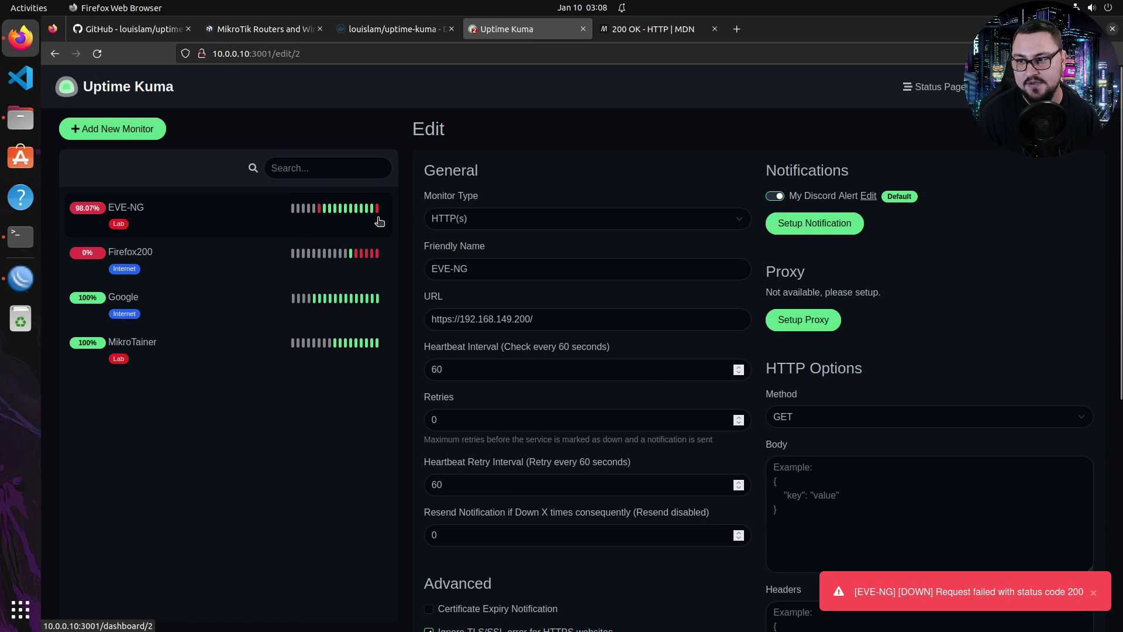
{"action": "left_click", "coordinate": [375, 223]}
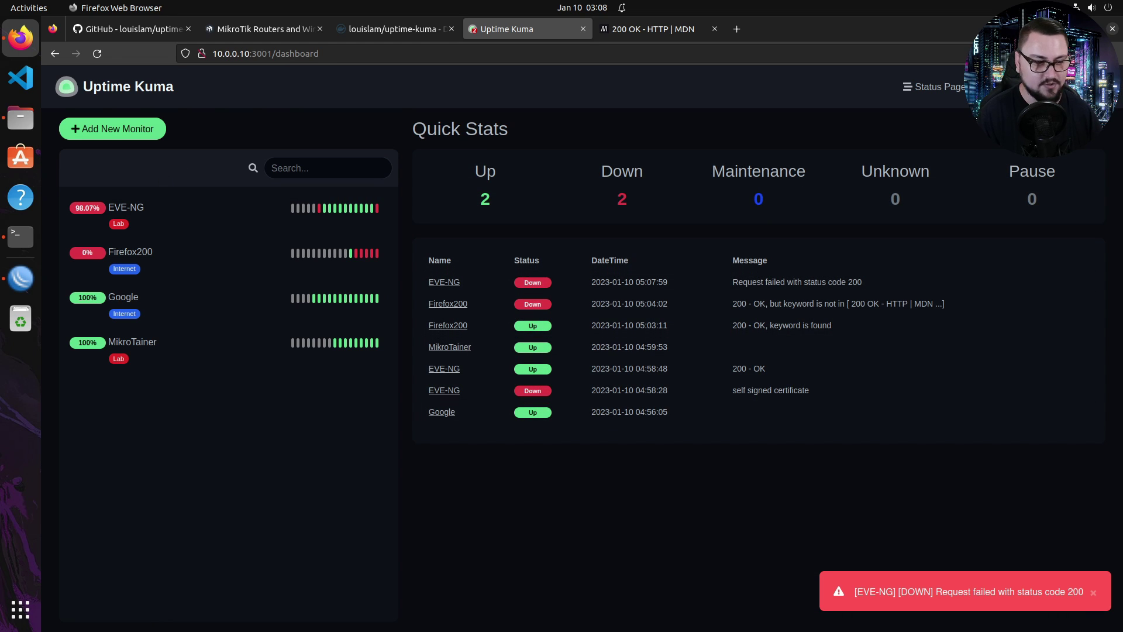
{"action": "key", "text": "alt+Tab"}
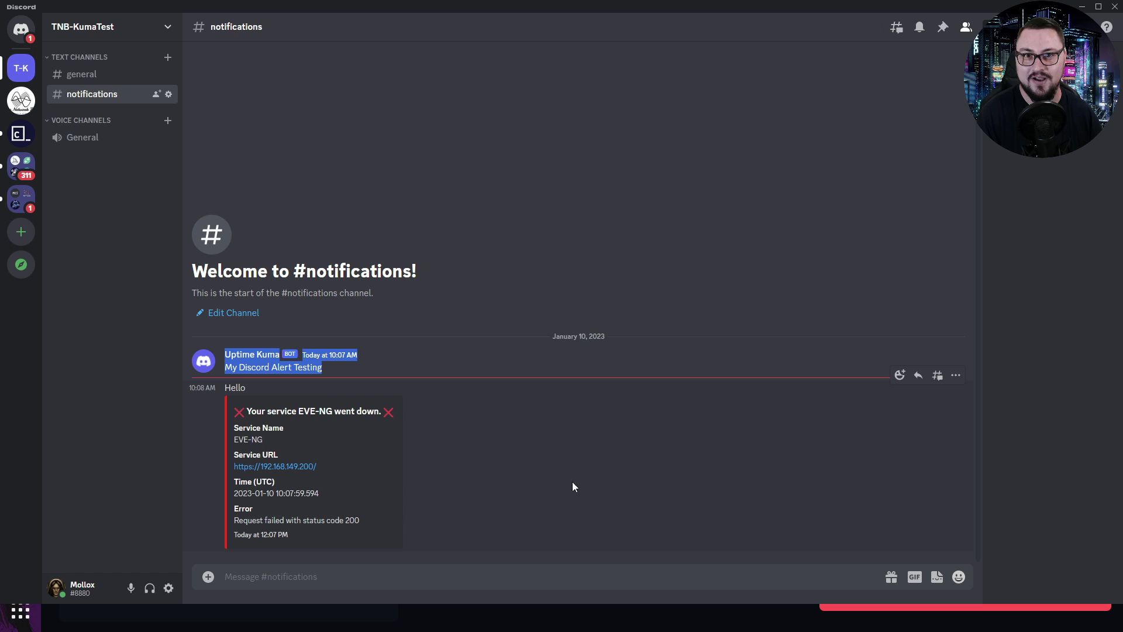
{"action": "left_click_drag", "start_coordinate": [231, 387], "coordinate": [270, 391]}
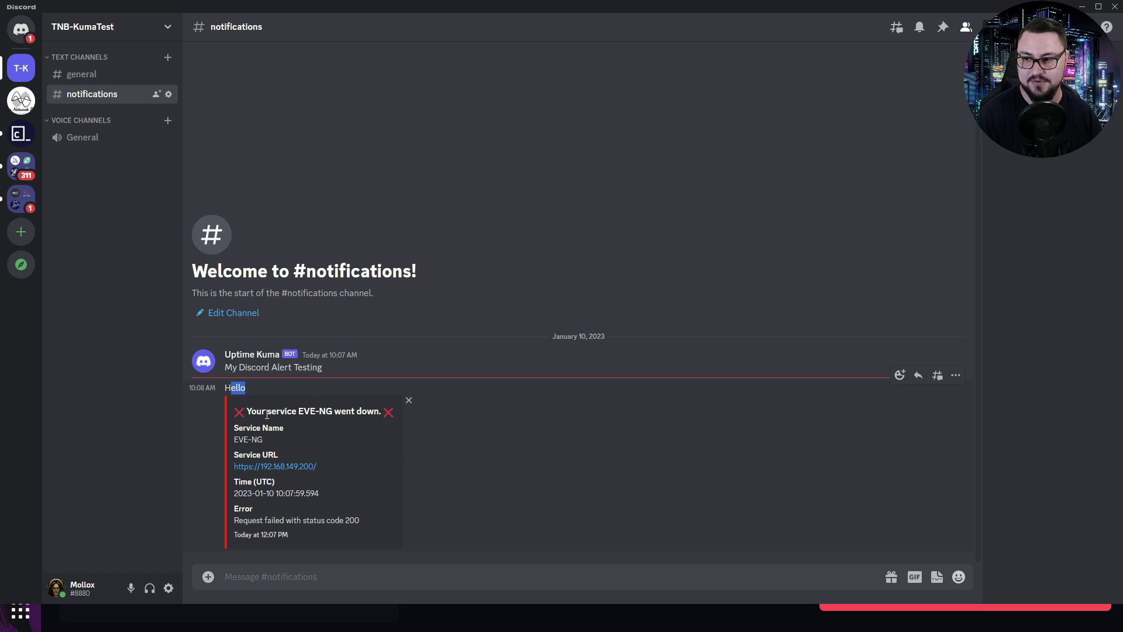
{"action": "left_click_drag", "start_coordinate": [226, 422], "coordinate": [293, 433]}
{"action": "left_click_drag", "start_coordinate": [337, 466], "coordinate": [237, 446]}
{"action": "left_click_drag", "start_coordinate": [329, 499], "coordinate": [239, 468]}
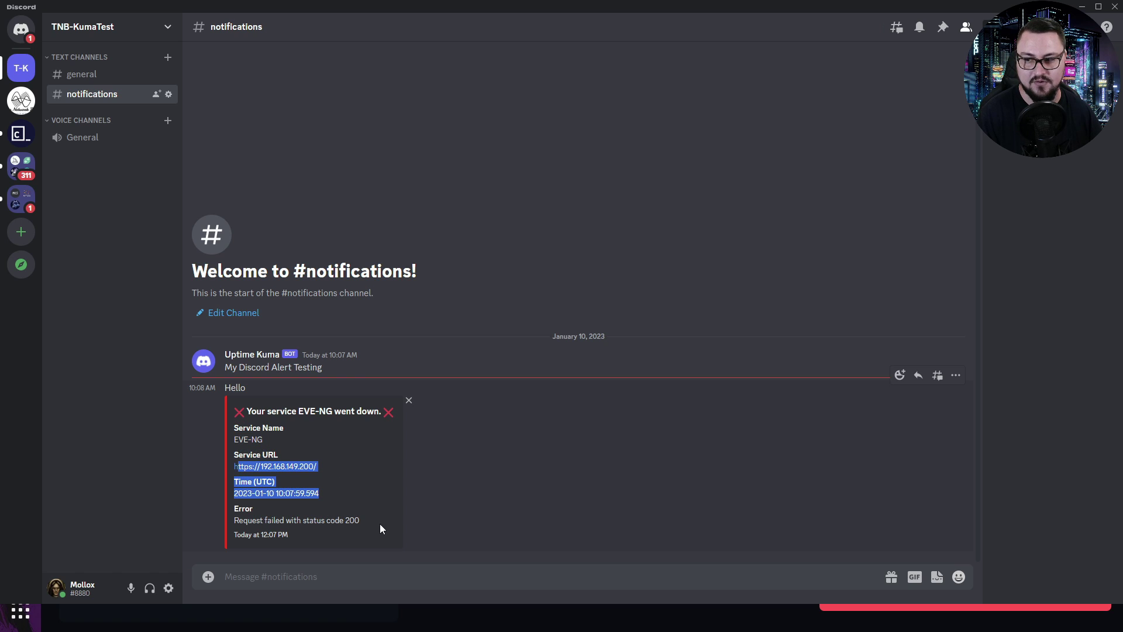
{"action": "left_click_drag", "start_coordinate": [380, 524], "coordinate": [193, 489]}
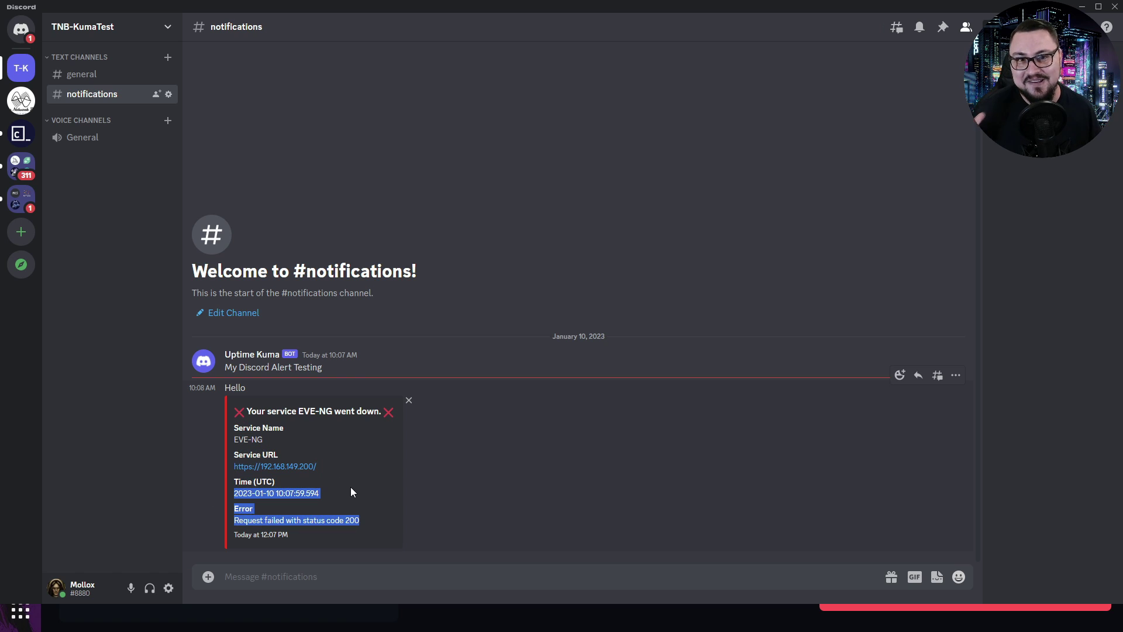
{"action": "left_click", "coordinate": [1089, 9]}
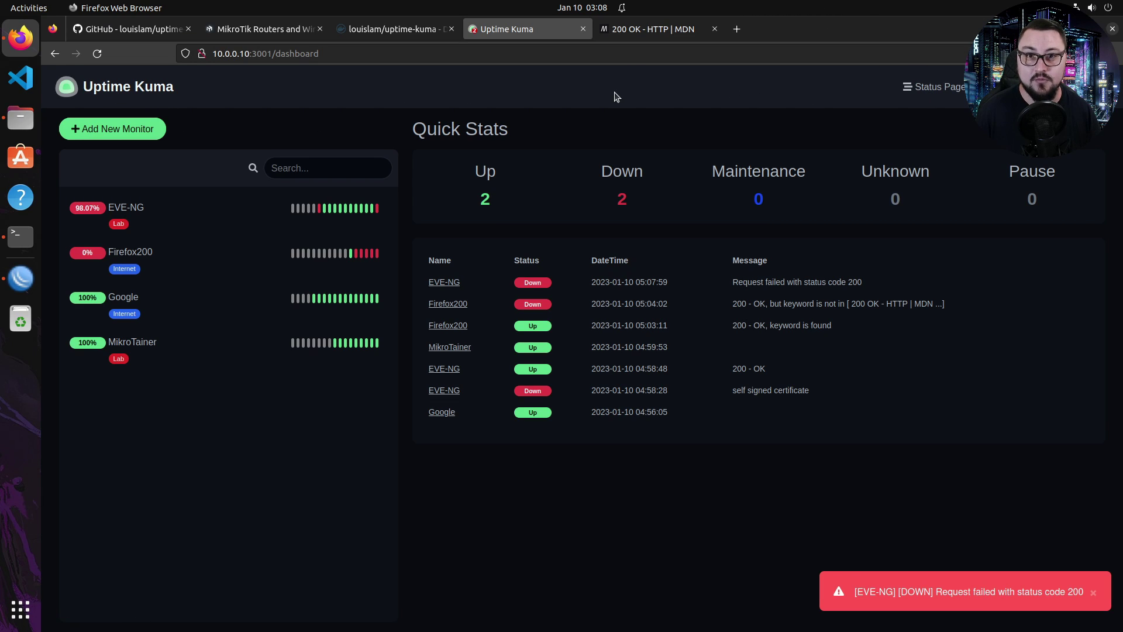
Set the EVE-NG monitor's accepted status codes back to 200-299 and save the monitor.
{"action": "left_click", "coordinate": [141, 203]}
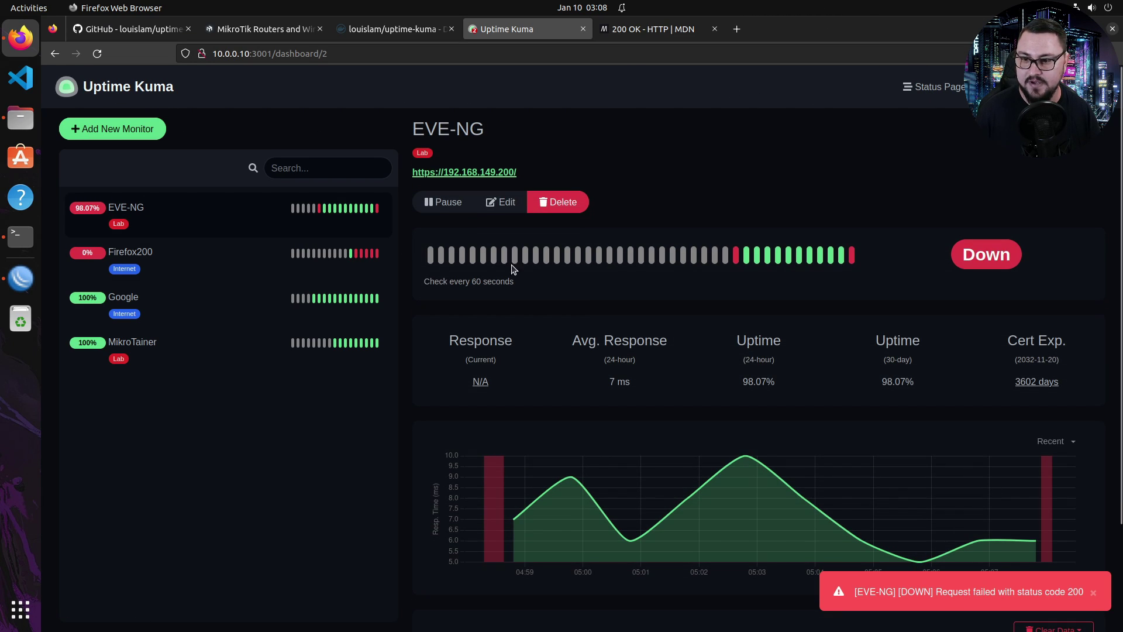
{"action": "left_click", "coordinate": [495, 204]}
{"action": "scroll", "coordinate": [587, 421], "scroll_direction": "down", "scroll_amount": 6}
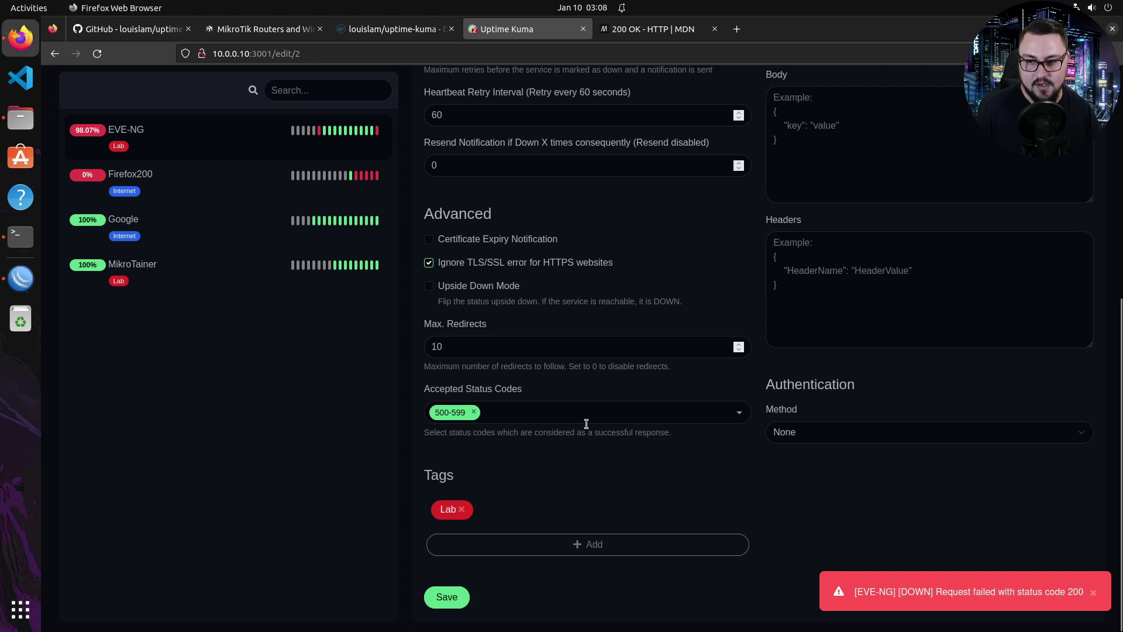
{"action": "left_click", "coordinate": [632, 423]}
{"action": "left_click", "coordinate": [509, 139]}
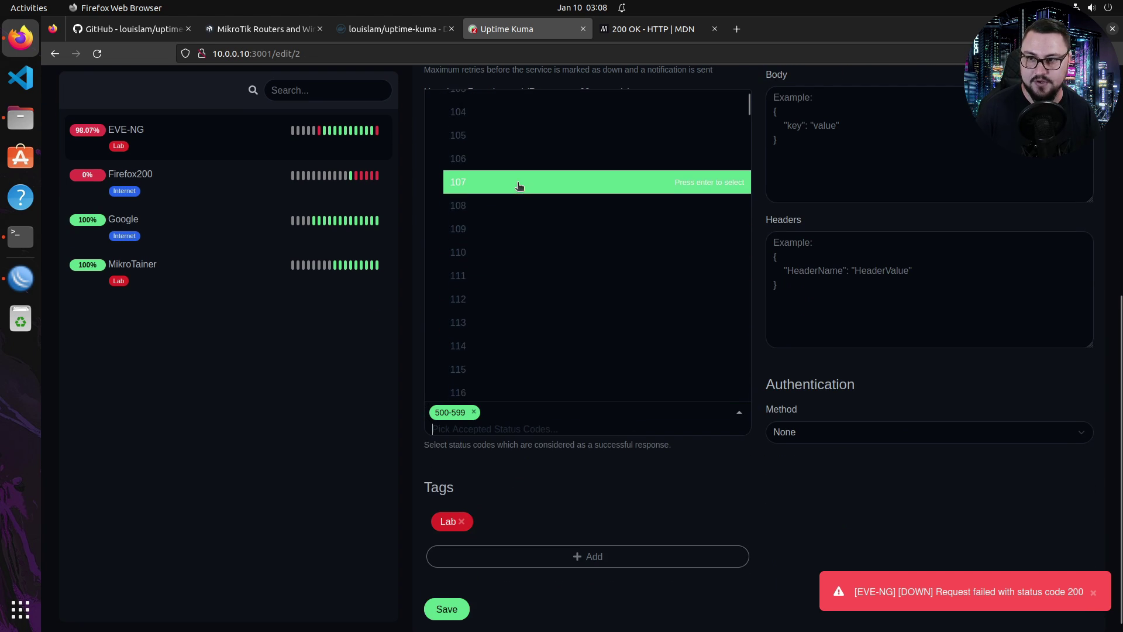
{"action": "left_click", "coordinate": [474, 411]}
{"action": "left_click", "coordinate": [312, 507]}
{"action": "left_click", "coordinate": [447, 609]}
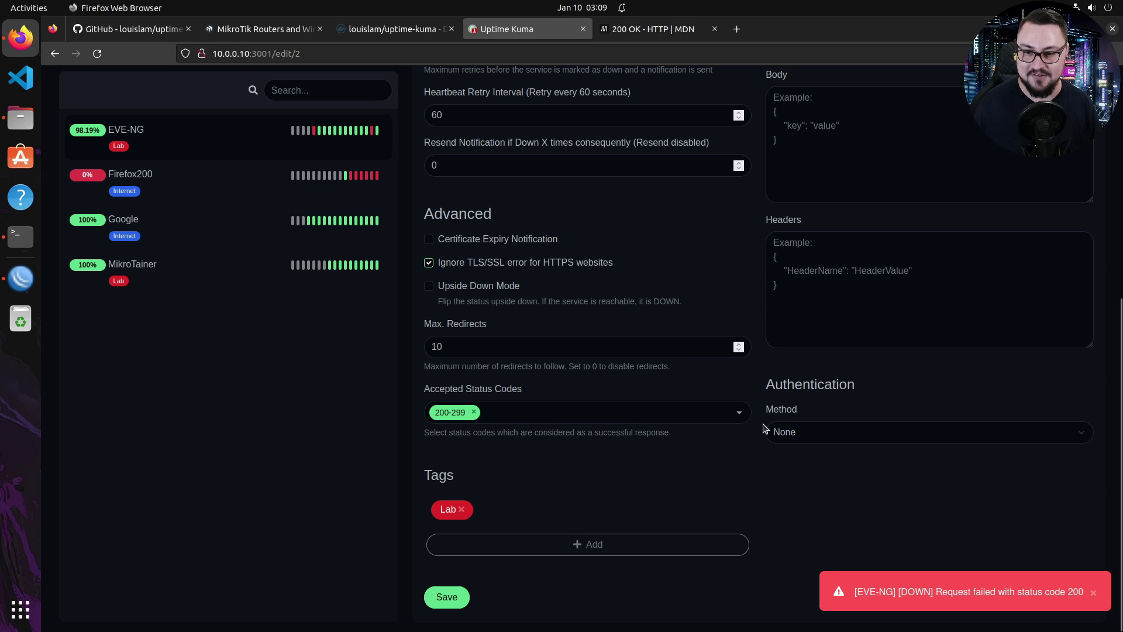
Look through Uptime Kuma's General, Reverse Proxy, Security, About and Backup settings.
{"action": "scroll", "coordinate": [756, 433], "scroll_direction": "up", "scroll_amount": 5}
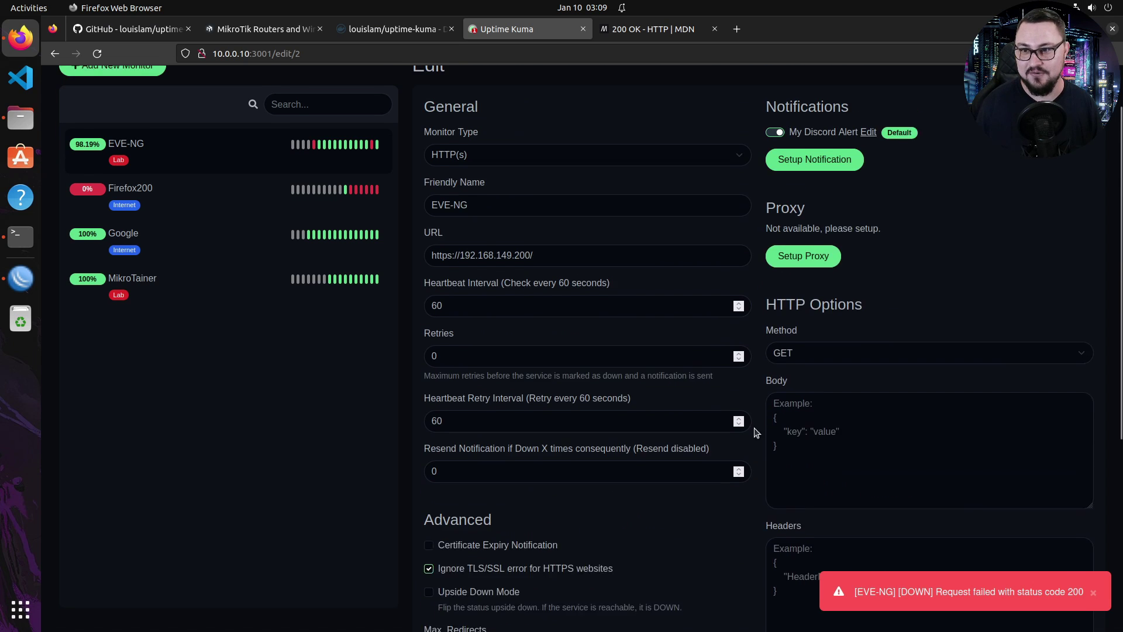
{"action": "scroll", "coordinate": [756, 433], "scroll_direction": "up", "scroll_amount": 2}
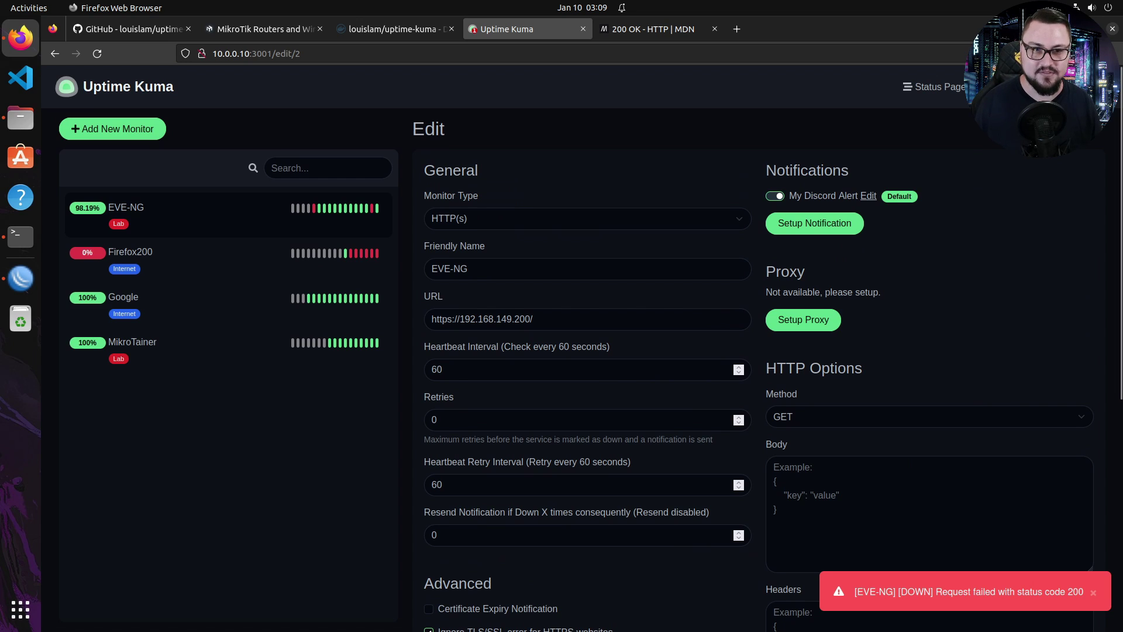
{"action": "left_click", "coordinate": [1088, 87]}
{"action": "left_click", "coordinate": [1050, 181]}
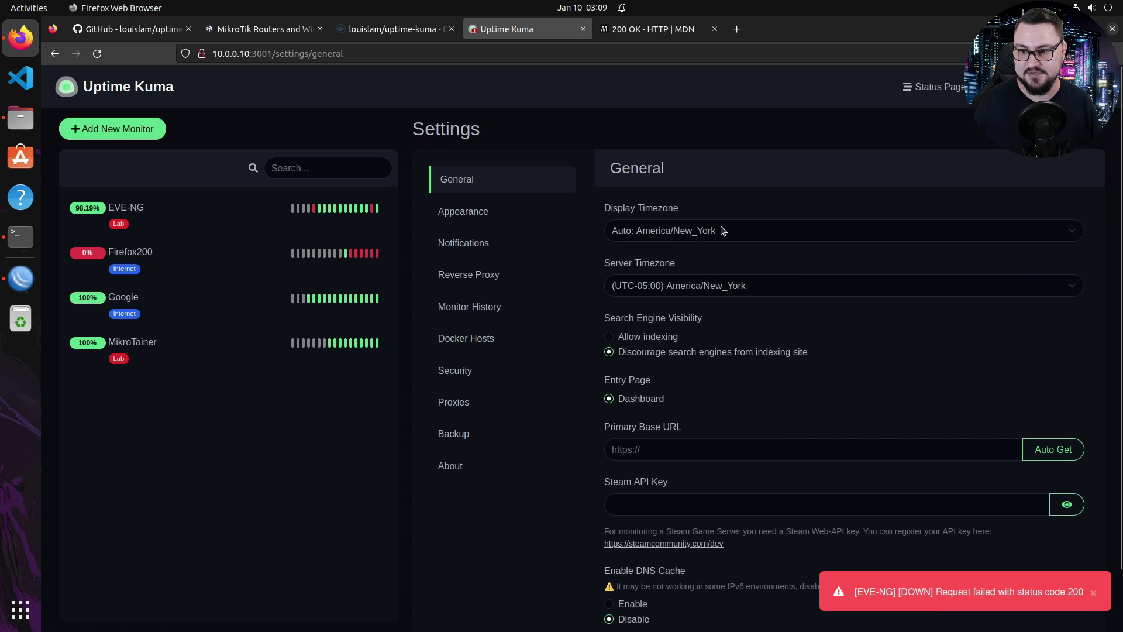
{"action": "left_click", "coordinate": [502, 279]}
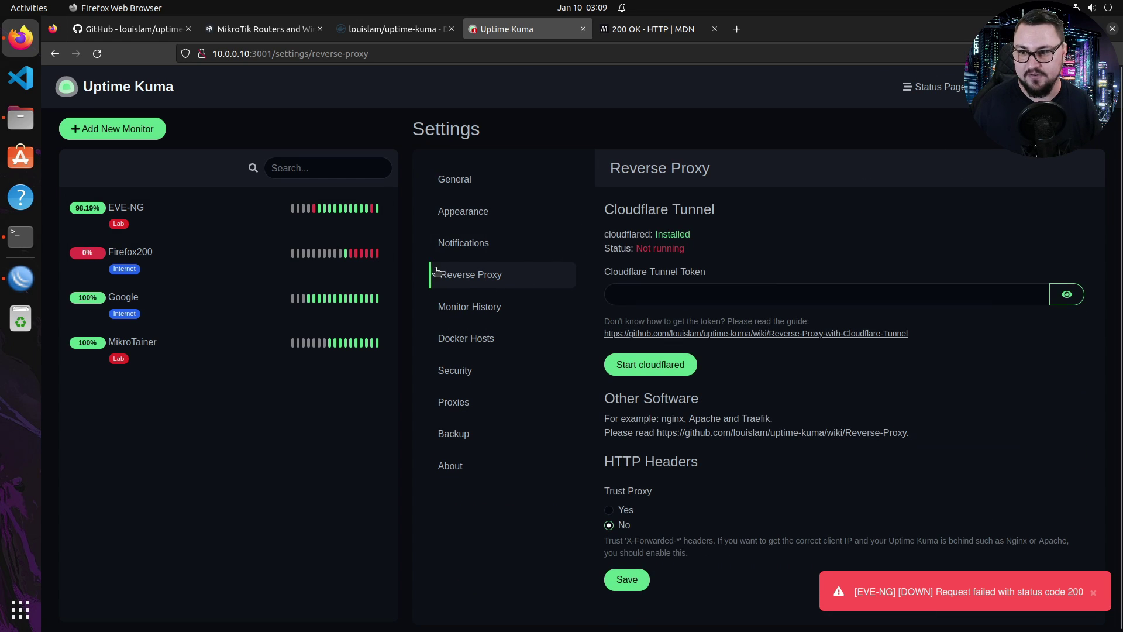
{"action": "left_click", "coordinate": [509, 372]}
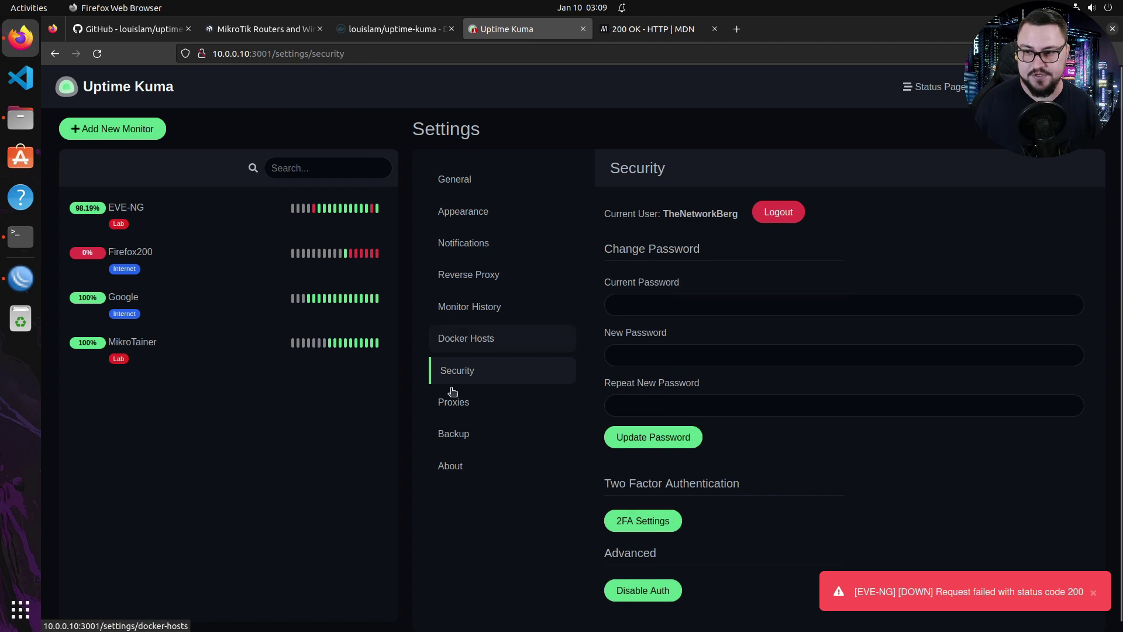
{"action": "scroll", "coordinate": [608, 492], "scroll_direction": "down", "scroll_amount": 1}
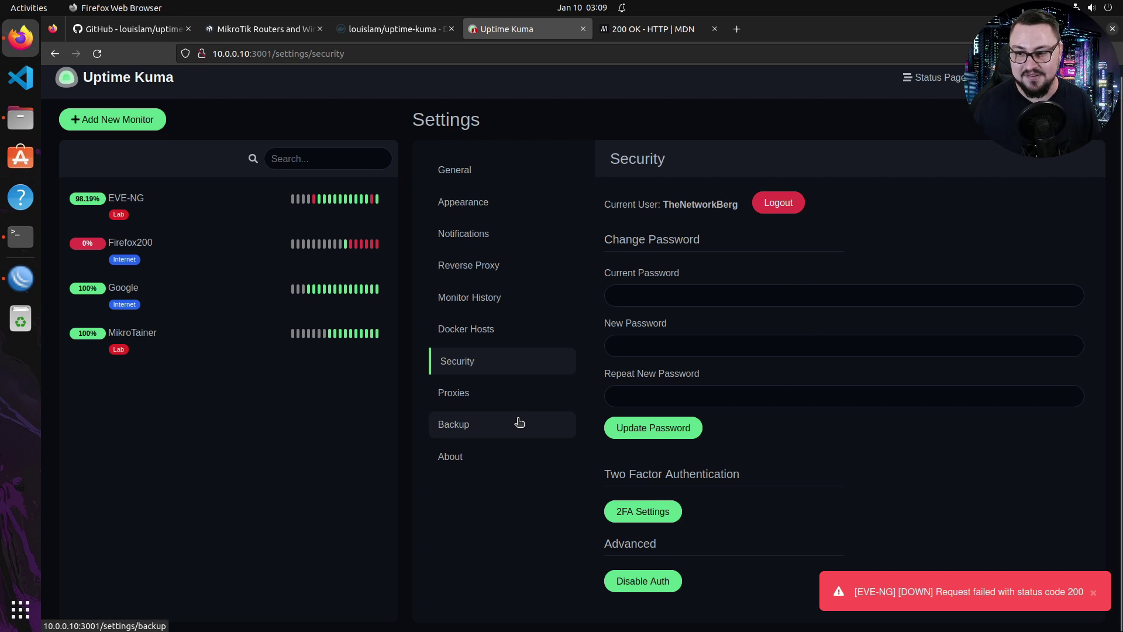
{"action": "left_click", "coordinate": [501, 456]}
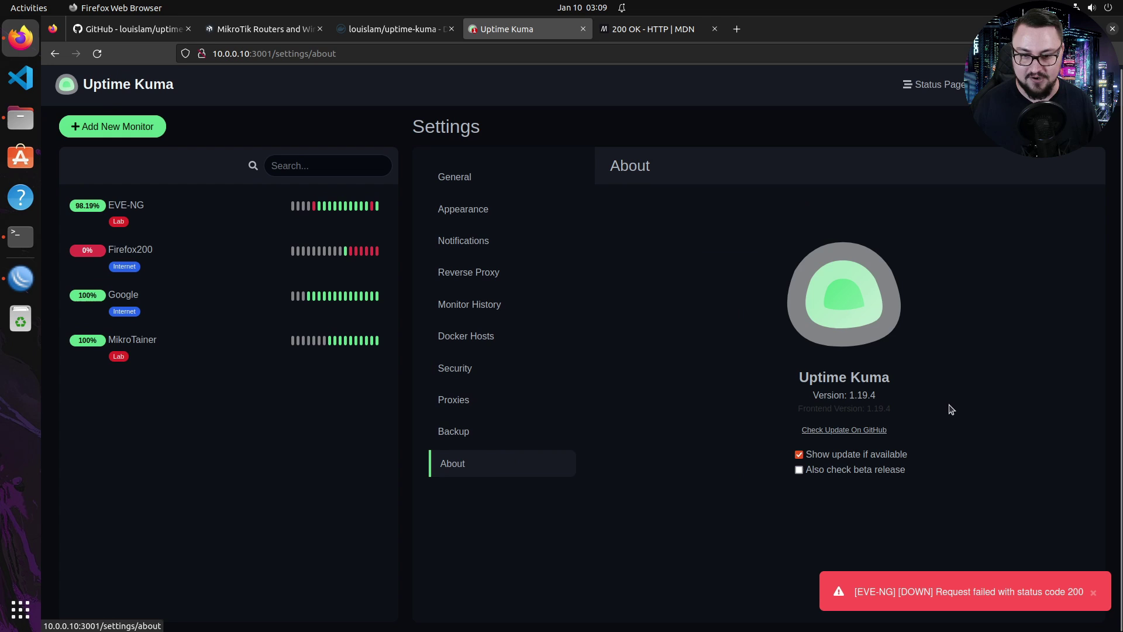
{"action": "left_click", "coordinate": [462, 424]}
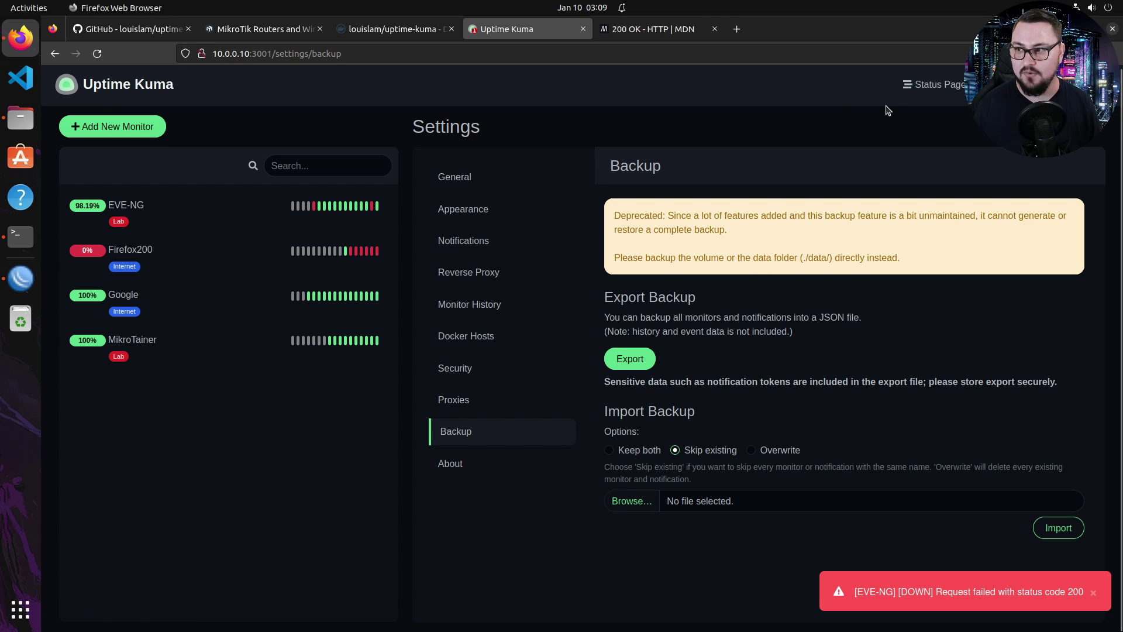
Create a new status page named "My Status" with the slug tnbkuma.
{"action": "left_click", "coordinate": [901, 89]}
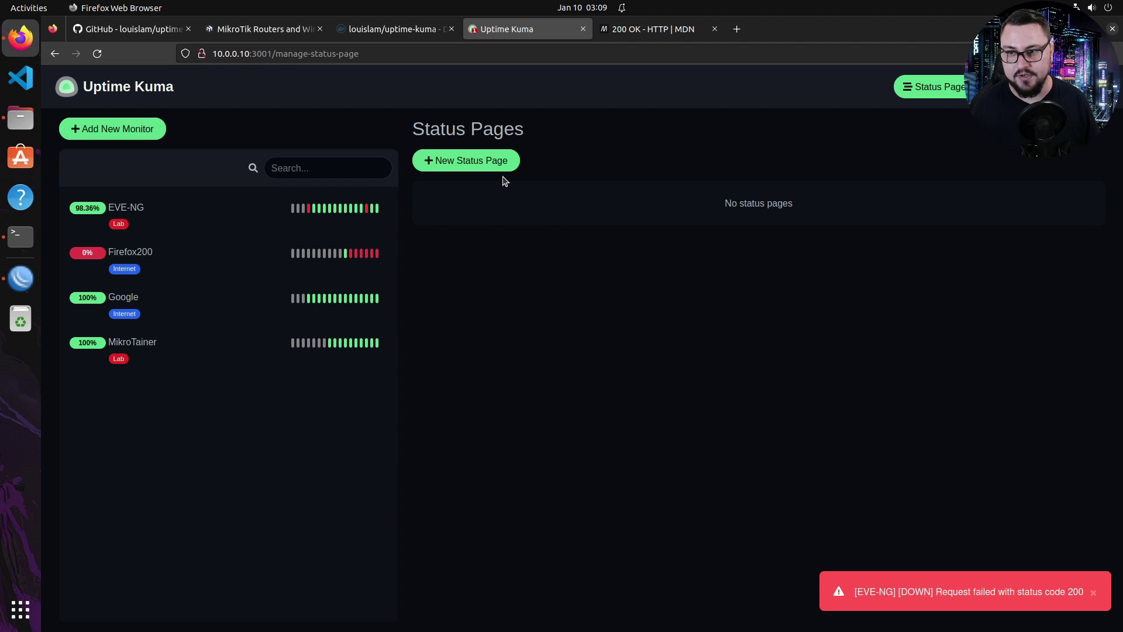
{"action": "left_click", "coordinate": [501, 167]}
{"action": "left_click", "coordinate": [478, 189]}
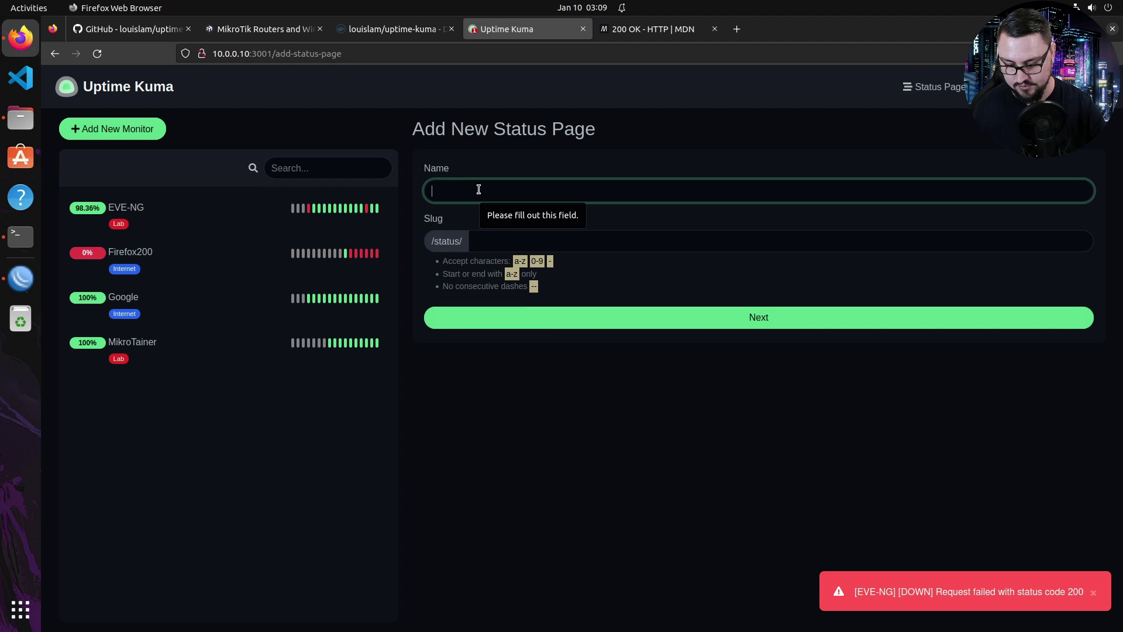
{"action": "type", "text": "My Status"}
{"action": "key", "text": "Tab"}
{"action": "type", "text": "t"}
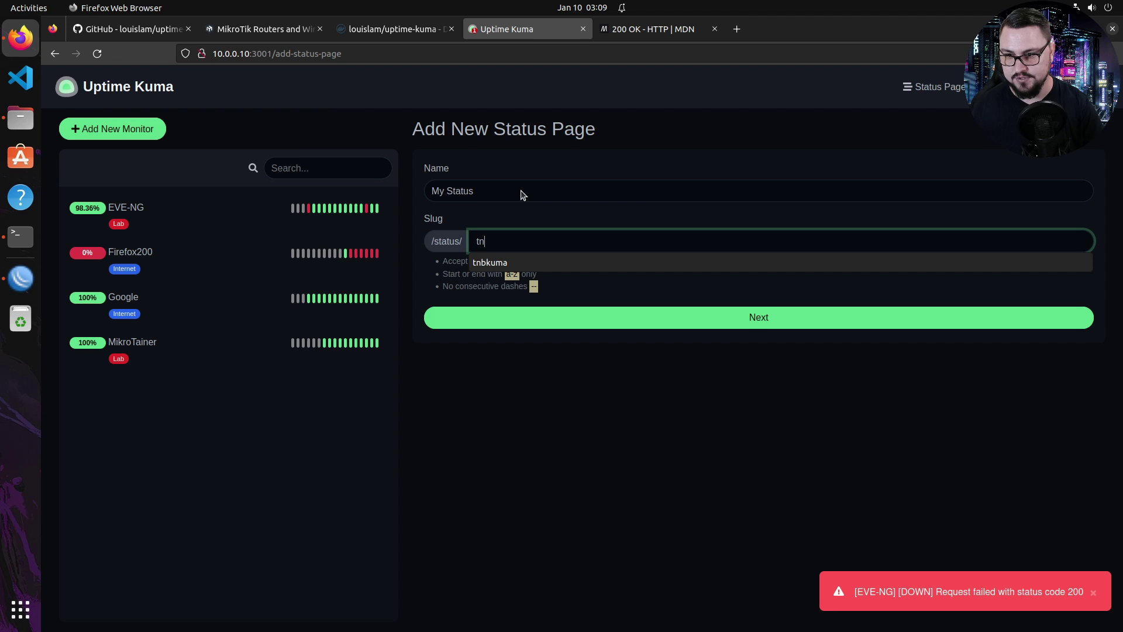
{"action": "type", "text": "nbkuma"}
{"action": "left_click", "coordinate": [421, 235]}
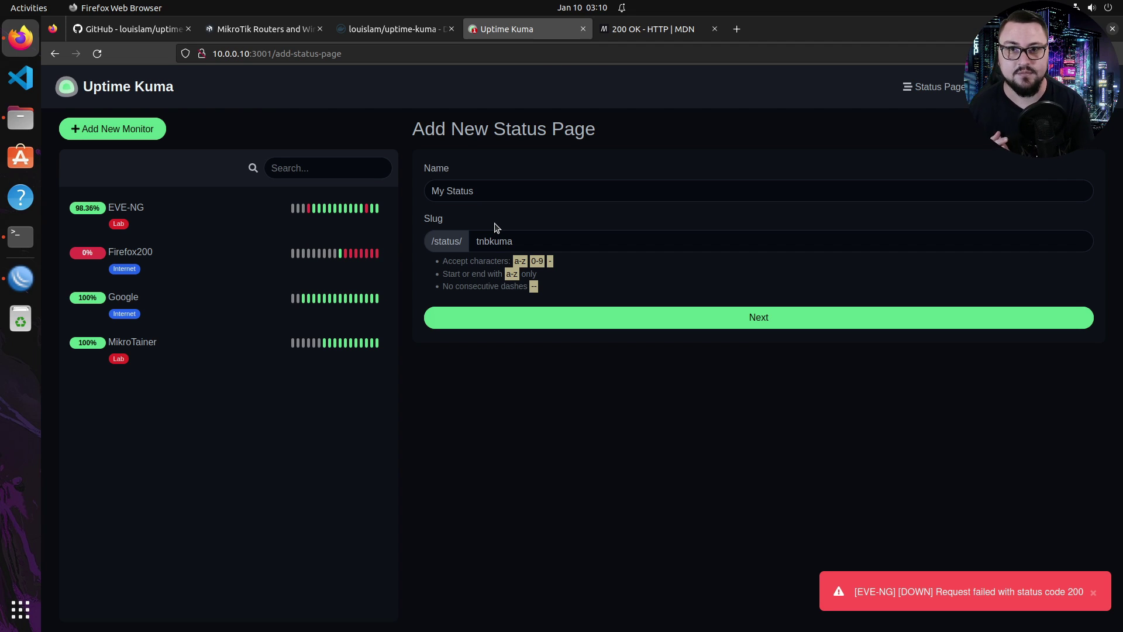
{"action": "left_click", "coordinate": [597, 323]}
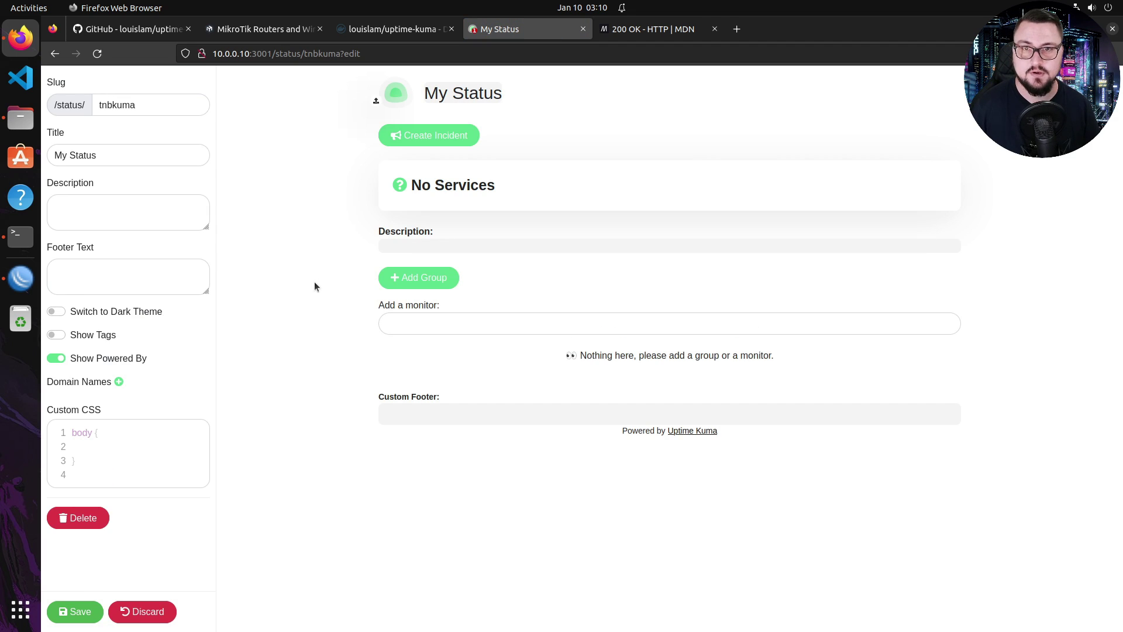
Switch the status page to the dark theme, add the Google, EVE-NG, MikroTainer and Firefox200 monitors, and save it.
{"action": "left_click", "coordinate": [55, 311]}
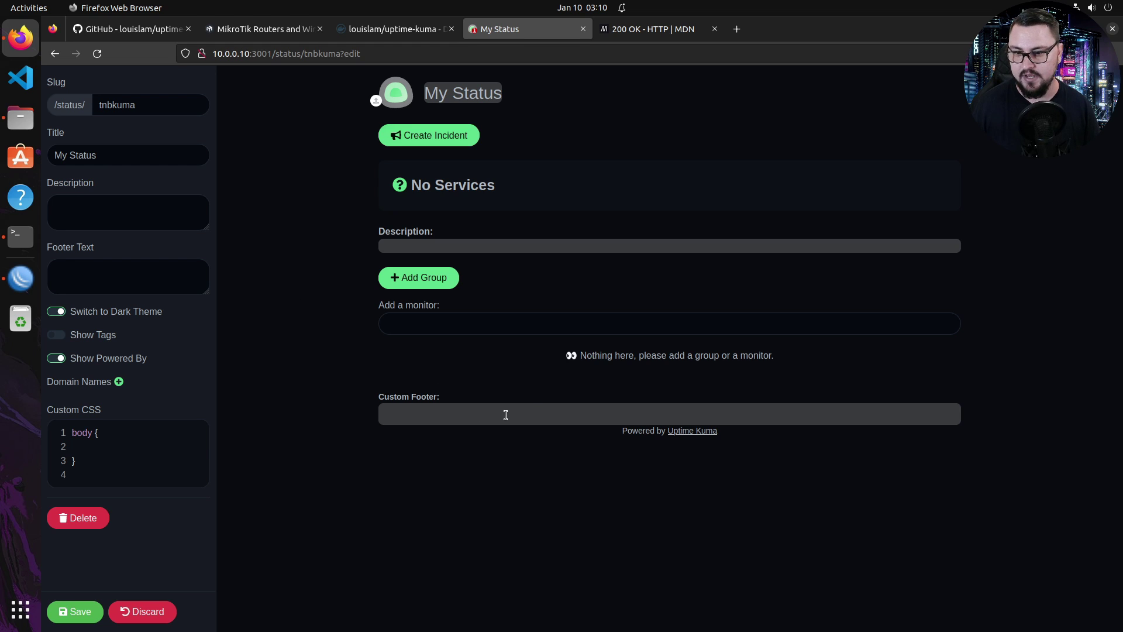
{"action": "left_click", "coordinate": [434, 327]}
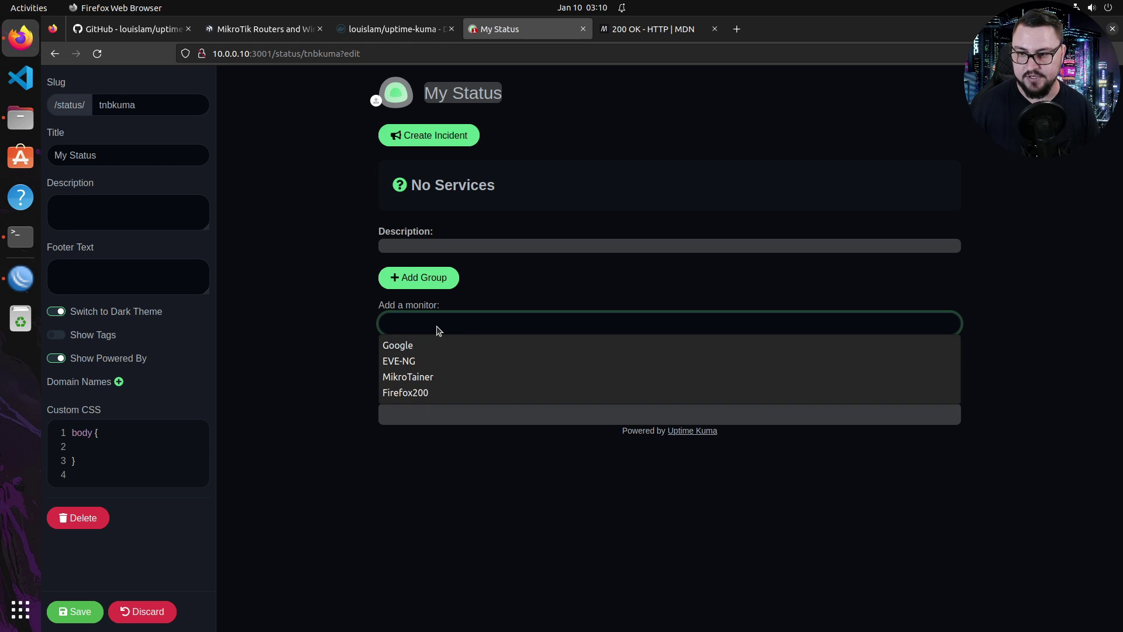
{"action": "left_click", "coordinate": [447, 345]}
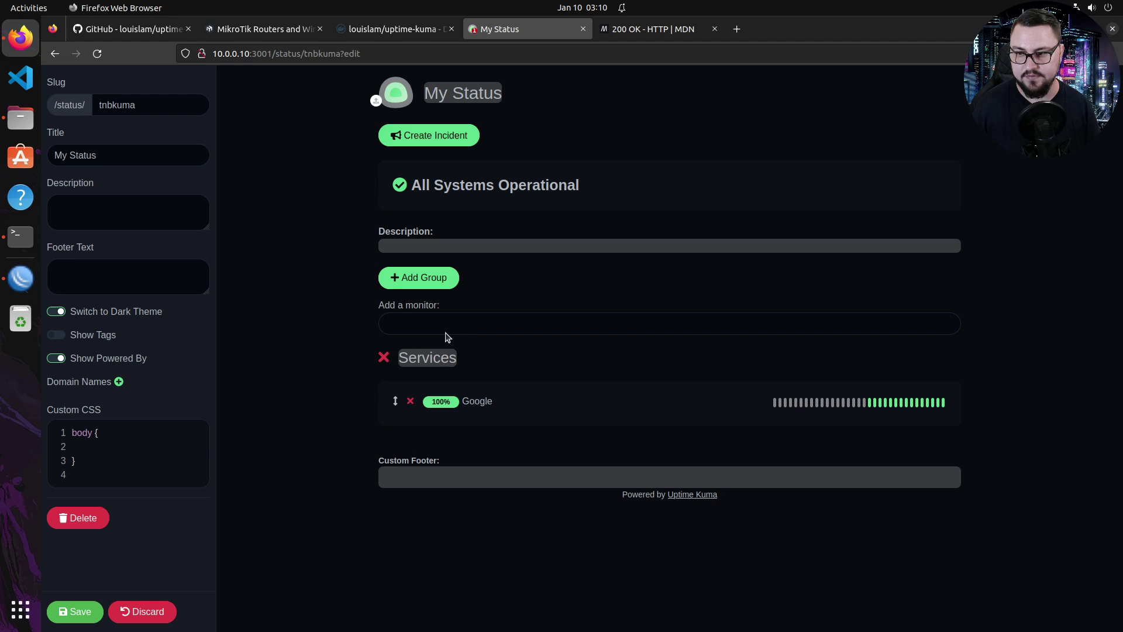
{"action": "left_click", "coordinate": [451, 325]}
{"action": "left_click", "coordinate": [448, 344]}
{"action": "left_click", "coordinate": [437, 327]}
{"action": "left_click", "coordinate": [433, 344]}
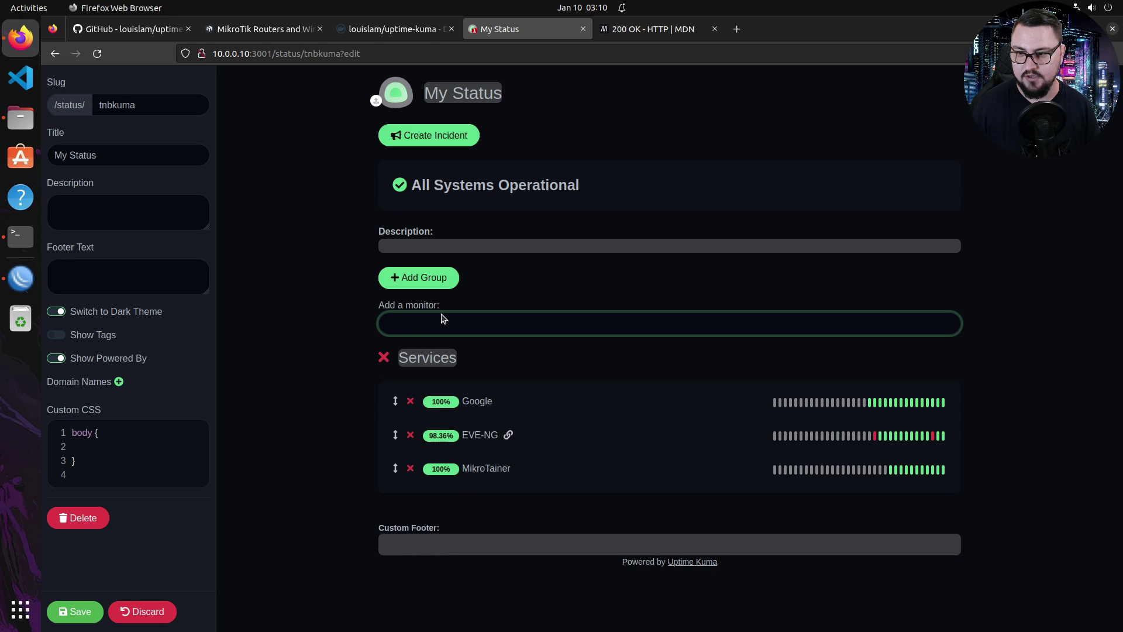
{"action": "left_click", "coordinate": [443, 320]}
{"action": "left_click", "coordinate": [432, 345]}
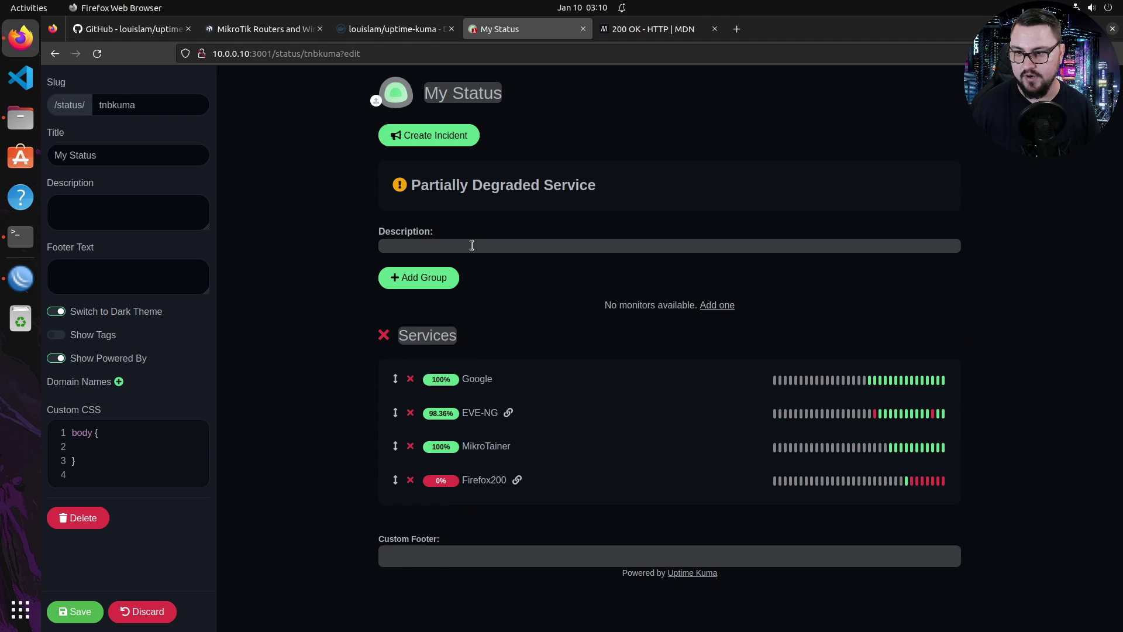
{"action": "left_click_drag", "start_coordinate": [485, 186], "coordinate": [580, 186]}
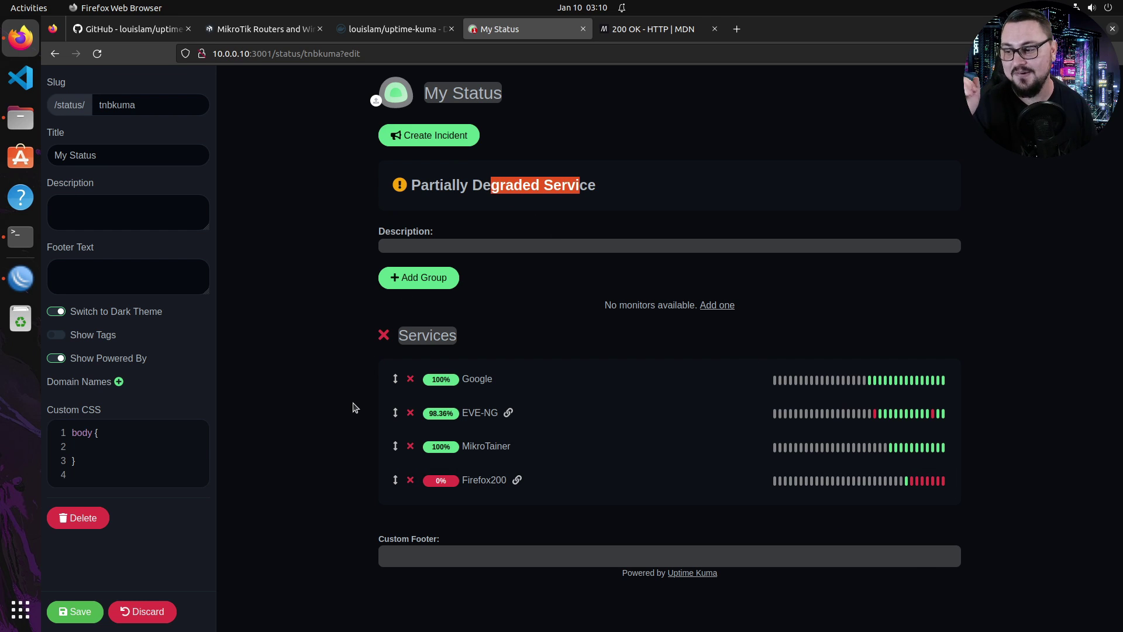
{"action": "left_click", "coordinate": [74, 611]}
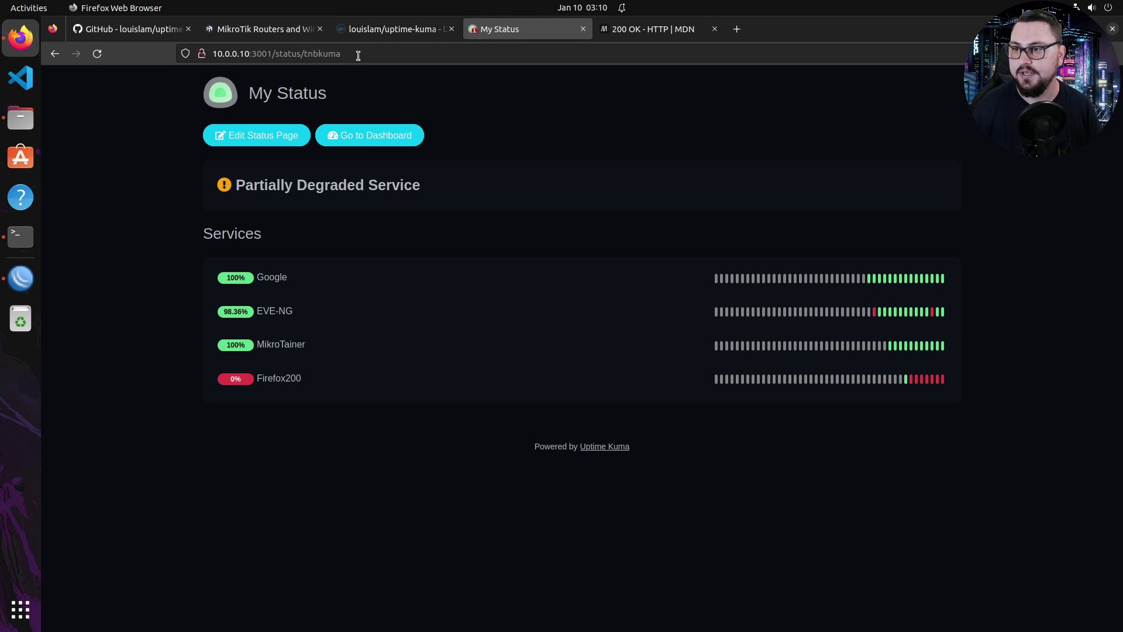
{"action": "left_click", "coordinate": [400, 54]}
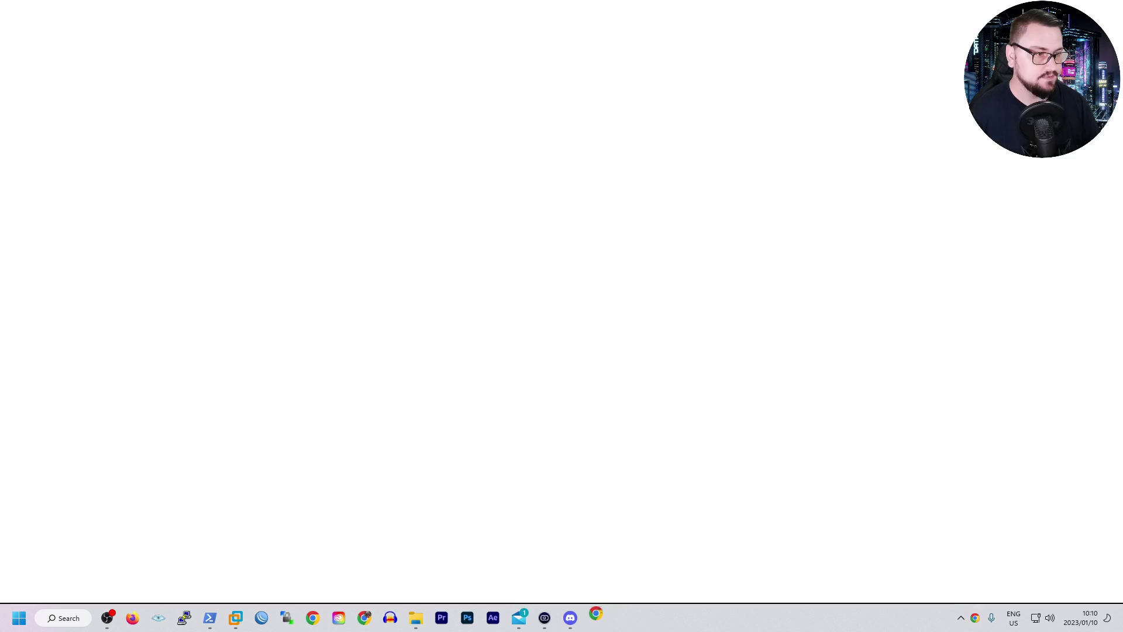
{"action": "type", "text": "http://10.0.0.10:3001/status/tnbkuma"}
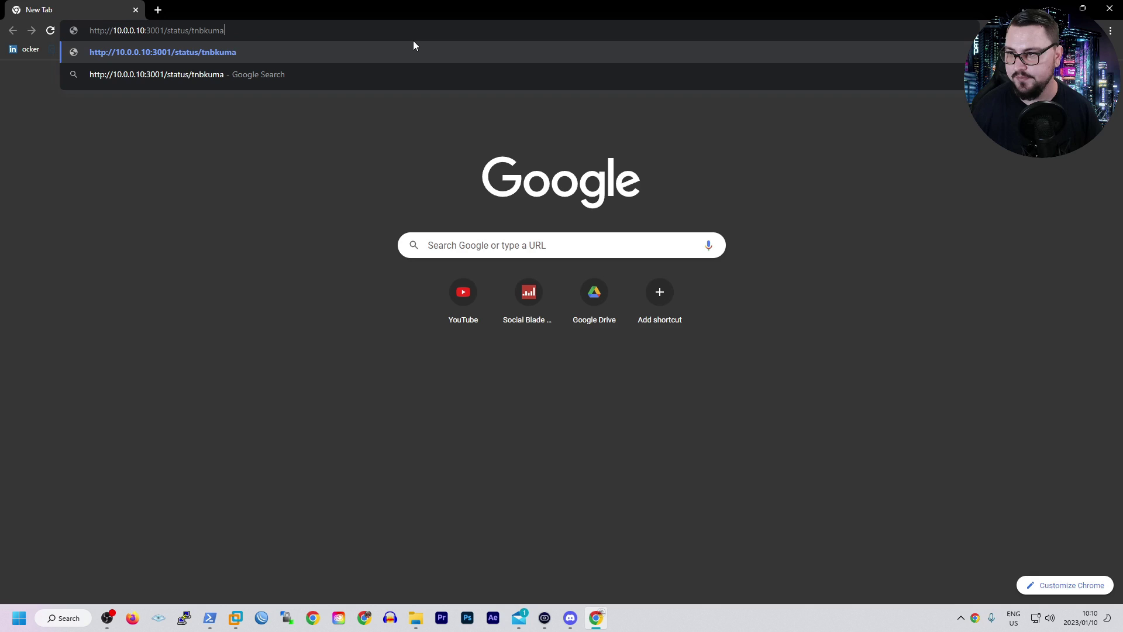
{"action": "key", "text": "Return"}
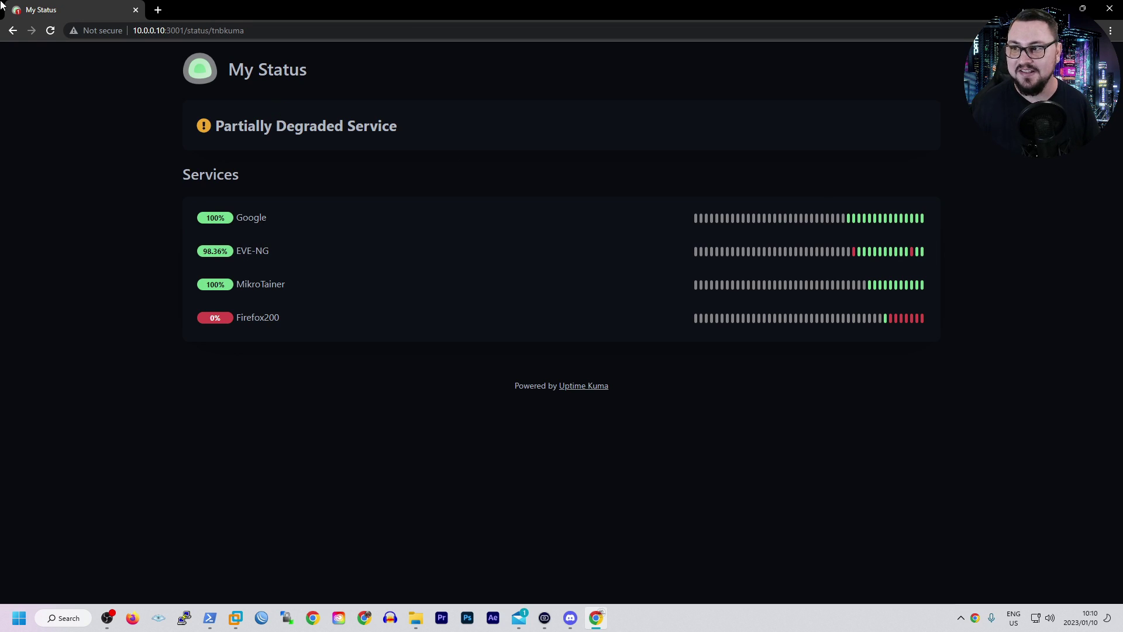
{"action": "left_click_drag", "start_coordinate": [216, 133], "coordinate": [380, 123]}
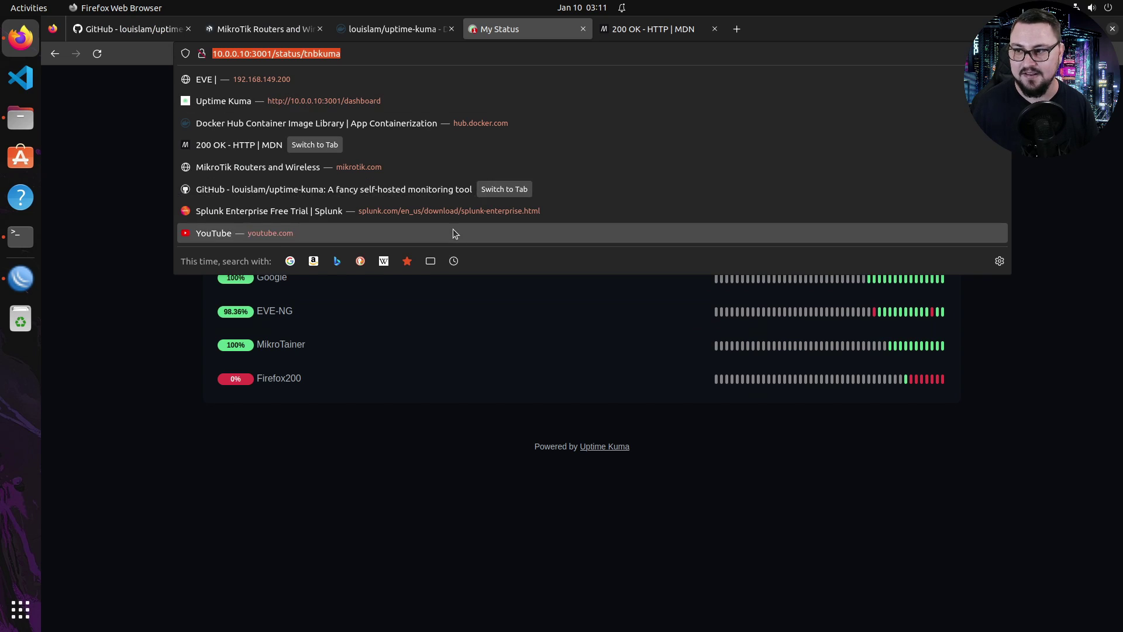
{"action": "left_click", "coordinate": [363, 489]}
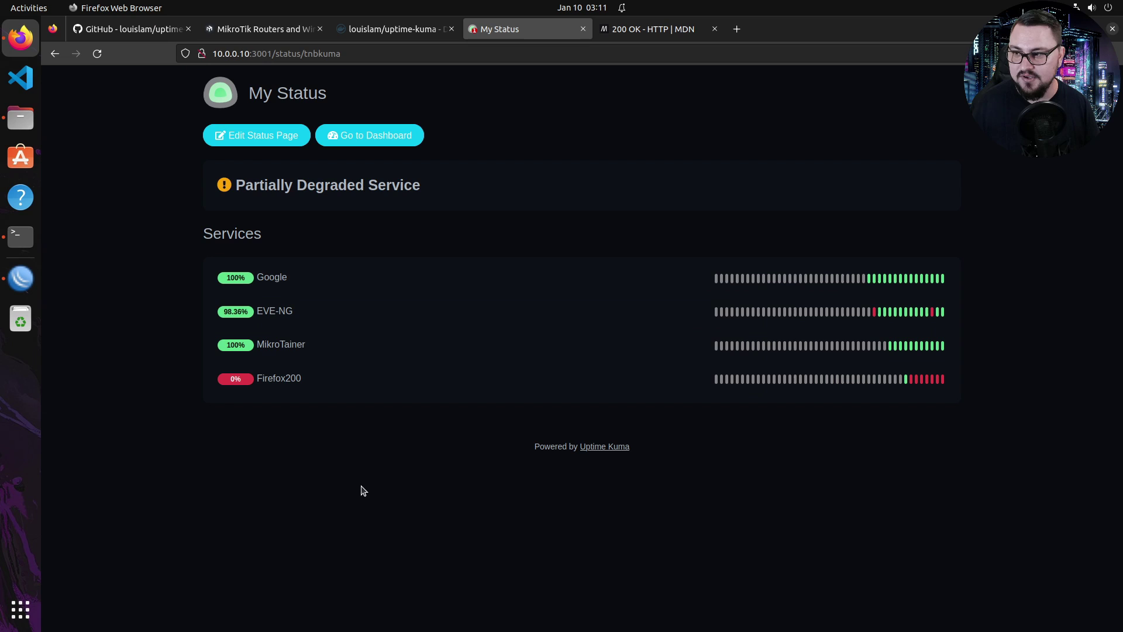
Reopen the My Status page for editing and start a new incident with the info style.
{"action": "left_click", "coordinate": [264, 140]}
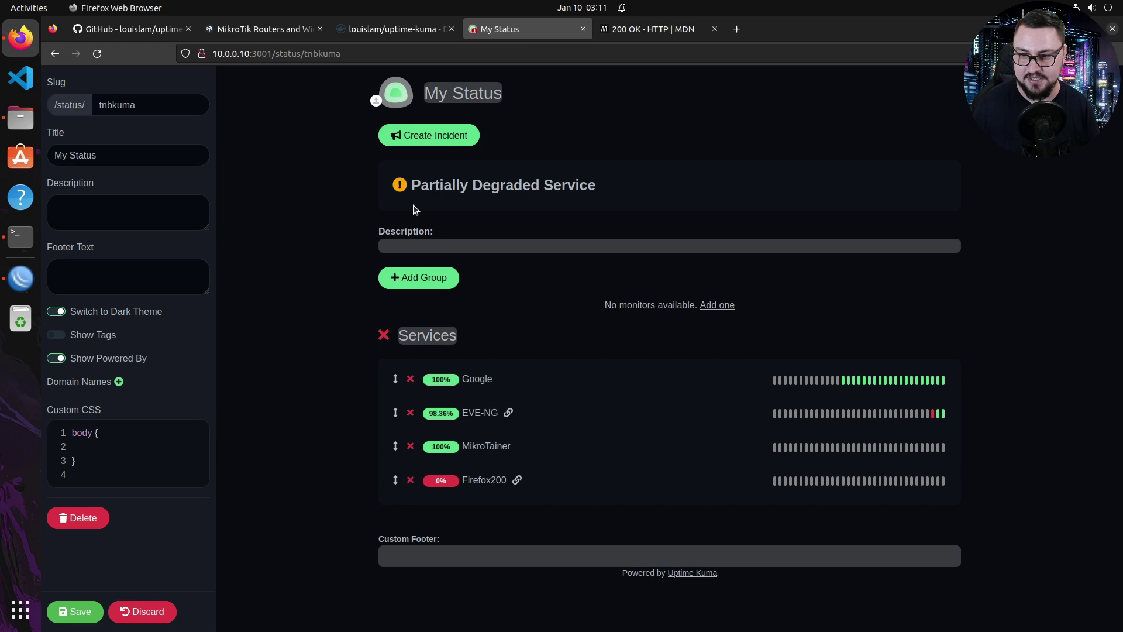
{"action": "left_click", "coordinate": [429, 135]}
{"action": "left_click", "coordinate": [587, 300]}
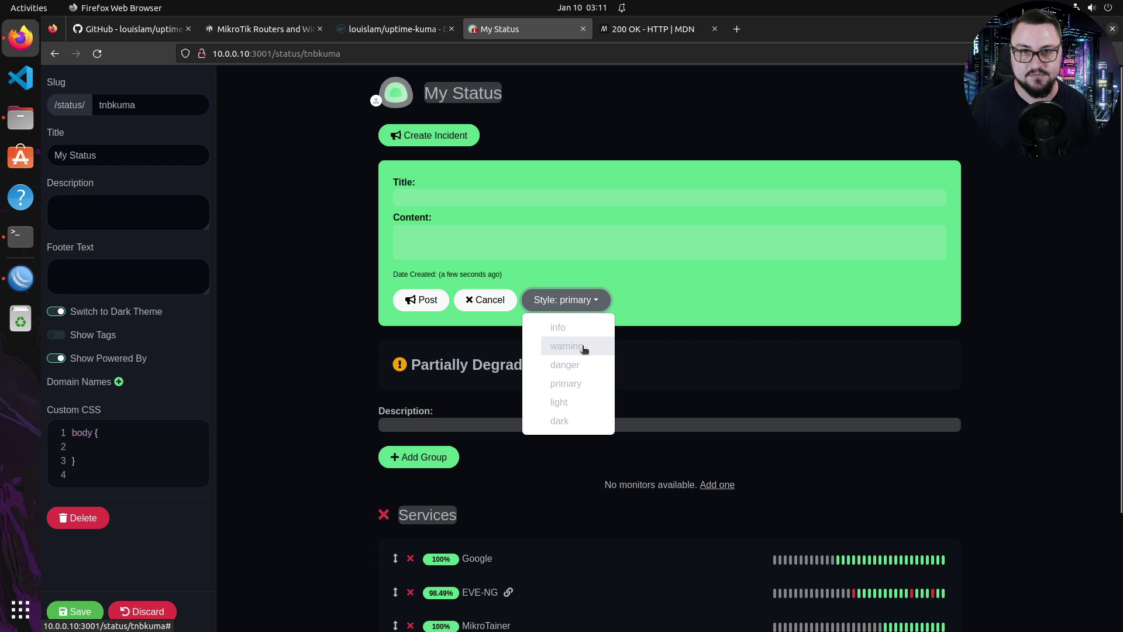
{"action": "left_click", "coordinate": [581, 327]}
Preview the incident's warning and danger styles, and set the style back to info.
{"action": "left_click", "coordinate": [576, 302]}
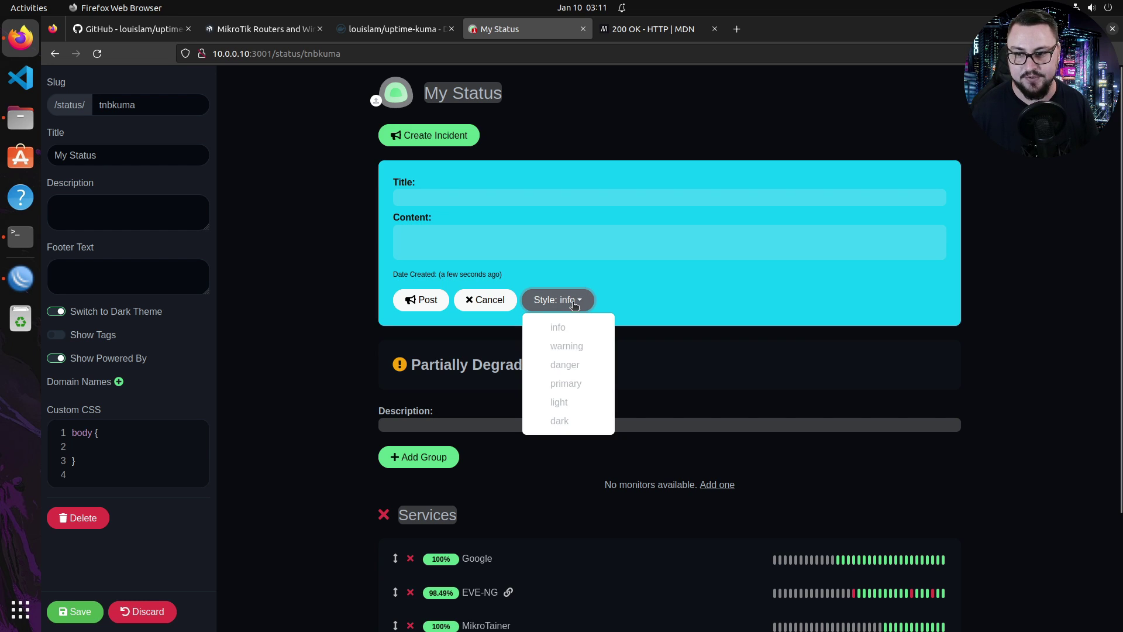
{"action": "left_click", "coordinate": [583, 346]}
{"action": "left_click", "coordinate": [587, 301]}
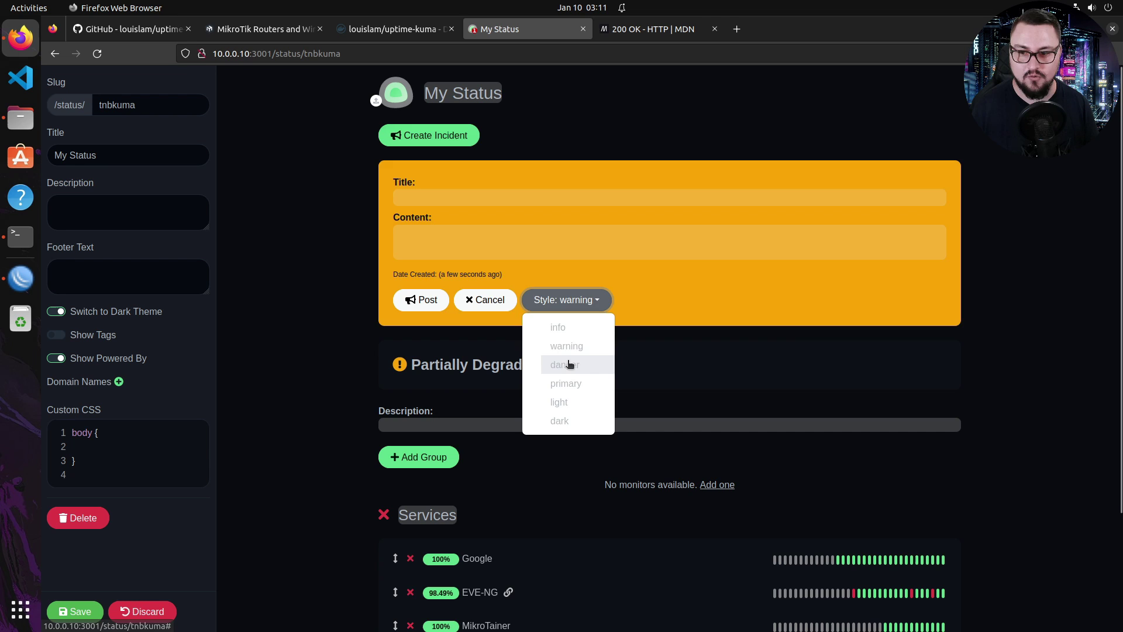
{"action": "left_click", "coordinate": [565, 364]}
{"action": "left_click", "coordinate": [576, 301]}
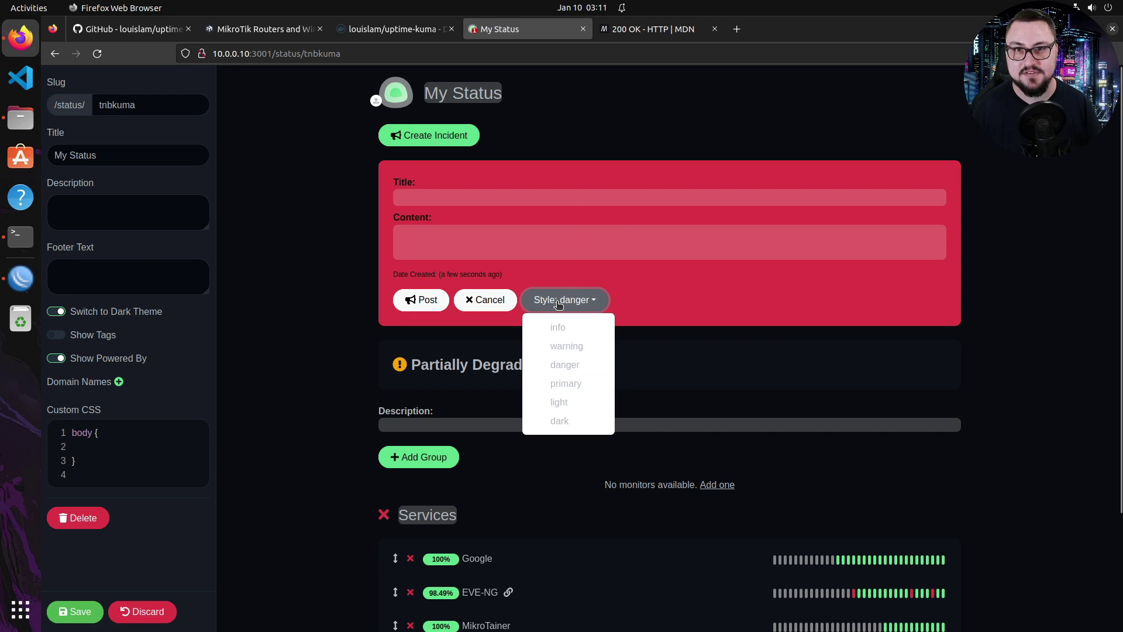
{"action": "left_click", "coordinate": [588, 326]}
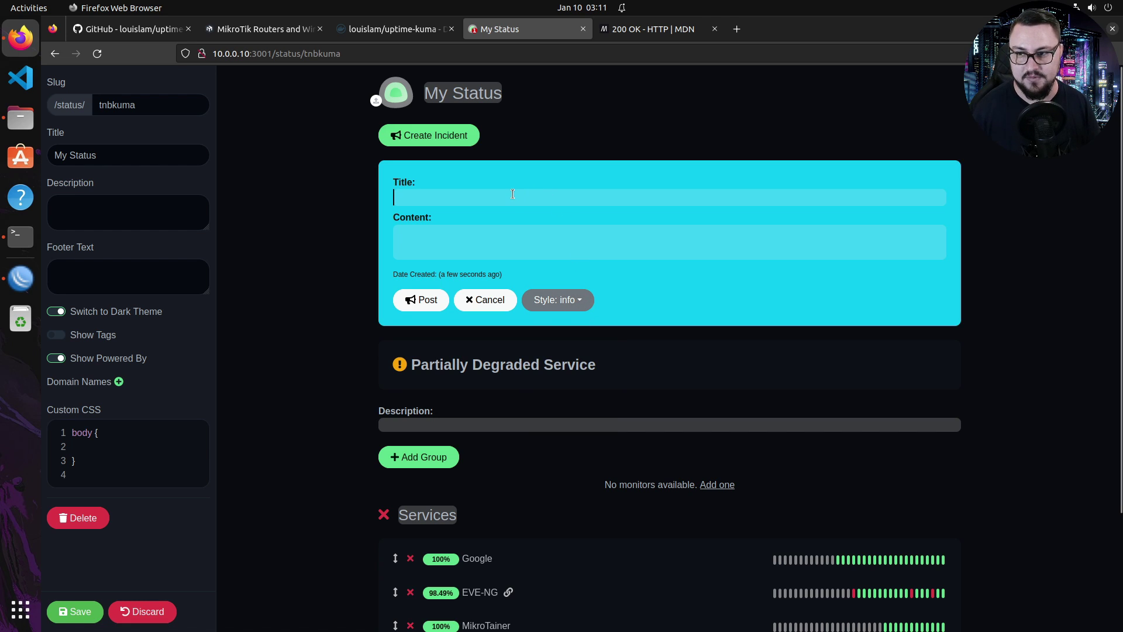
Title the incident "EVE-NG Server Maintenance", enter the content "Server will be rebooted at whatever time", and post it.
{"action": "type", "text": "EVE-"}
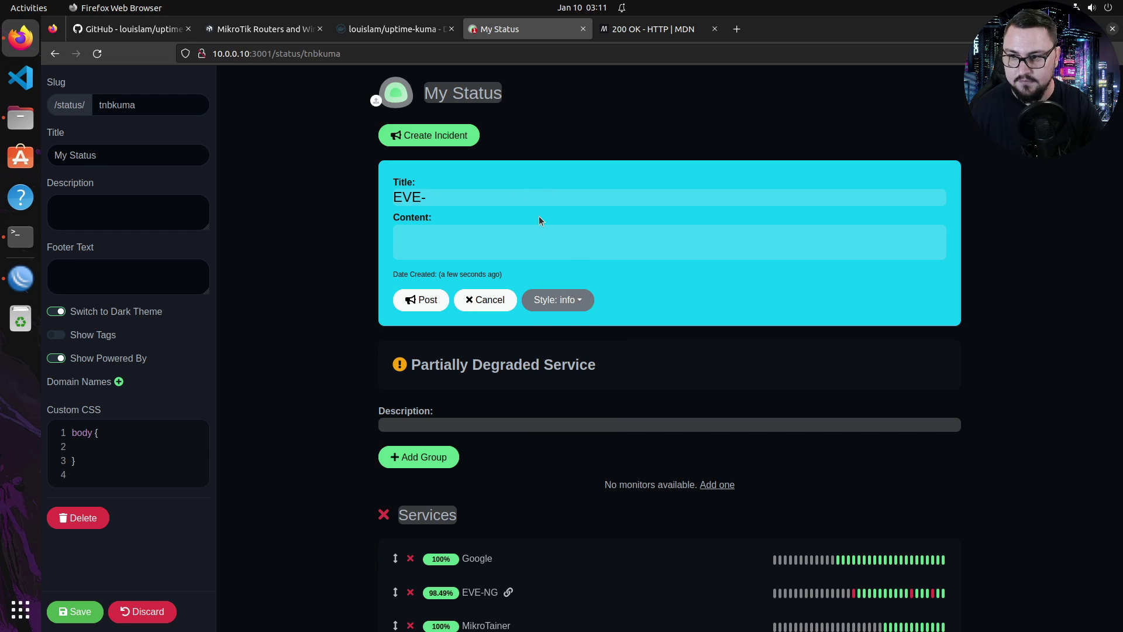
{"action": "type", "text": "NG Server Maintenance"}
{"action": "key", "text": "Tab"}
{"action": "type", "text": "Se"}
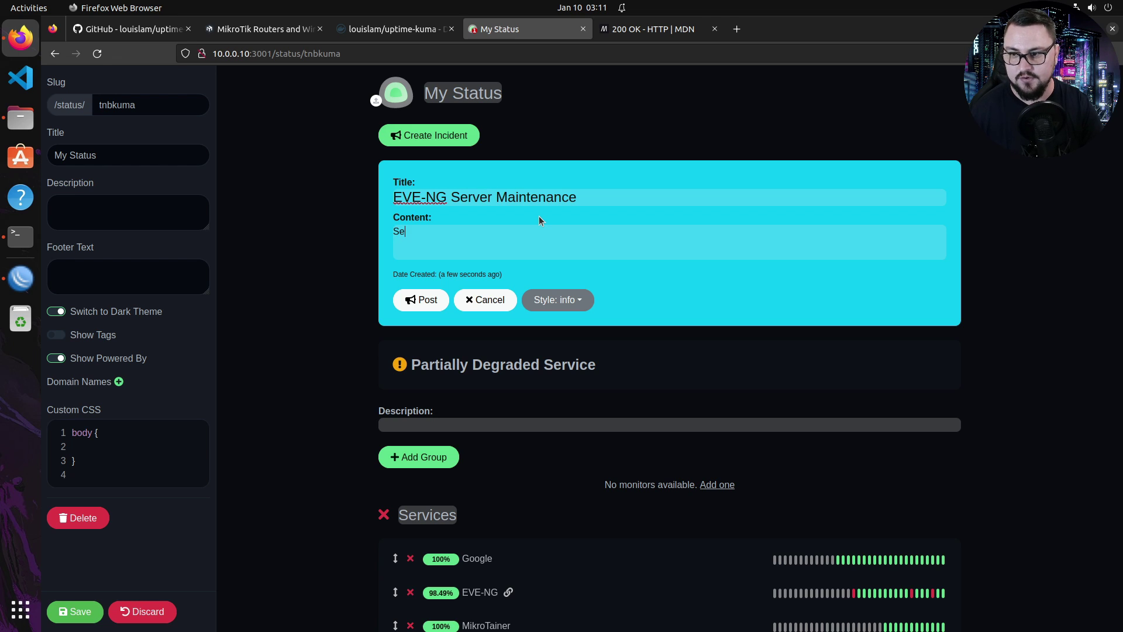
{"action": "type", "text": "rver will be rebooted at"}
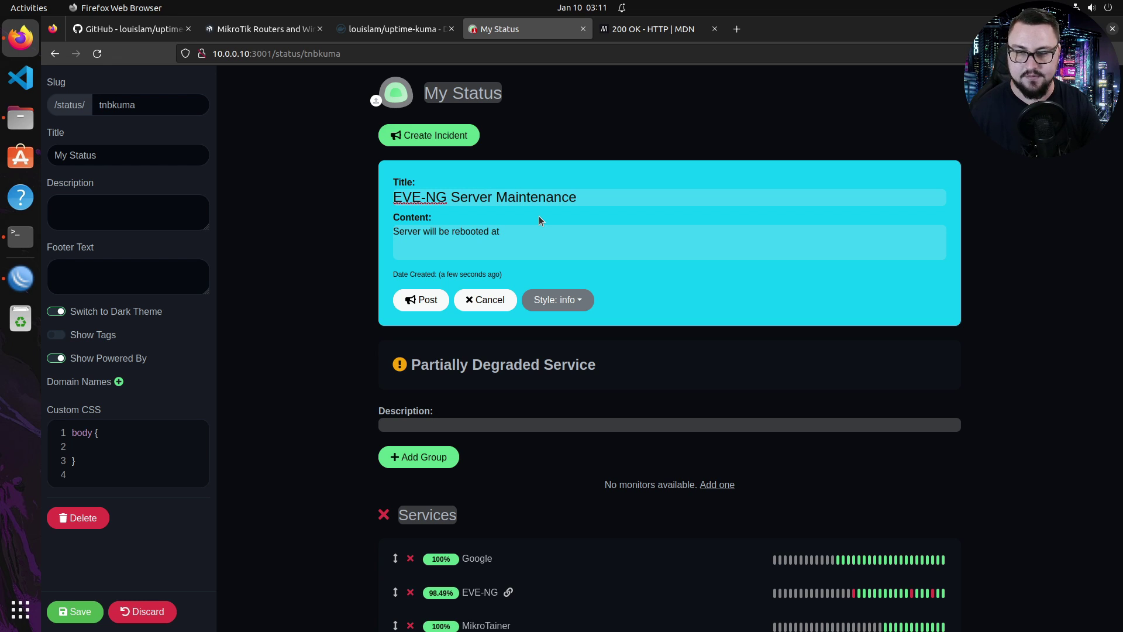
{"action": "type", "text": " whatever time"}
{"action": "left_click", "coordinate": [410, 308]}
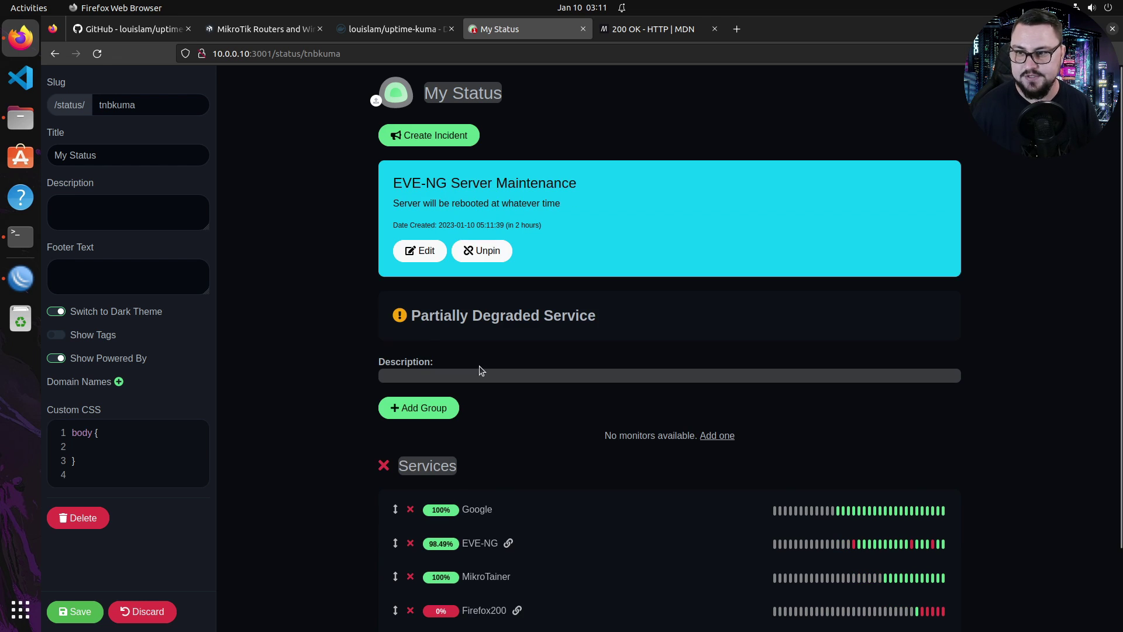
Save the status page with its maintenance incident, and reload the public page in Chrome on the Windows host to check the notice.
{"action": "scroll", "coordinate": [479, 366], "scroll_direction": "down", "scroll_amount": 1}
{"action": "left_click", "coordinate": [69, 614]}
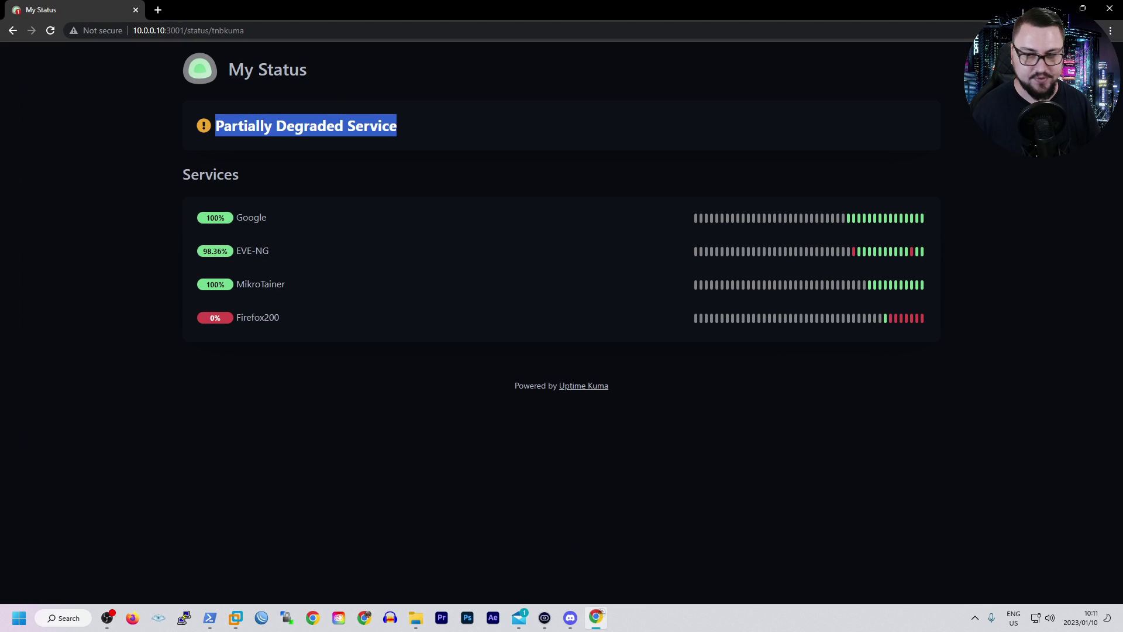
{"action": "left_click", "coordinate": [182, 36]}
{"action": "key", "text": "Return"}
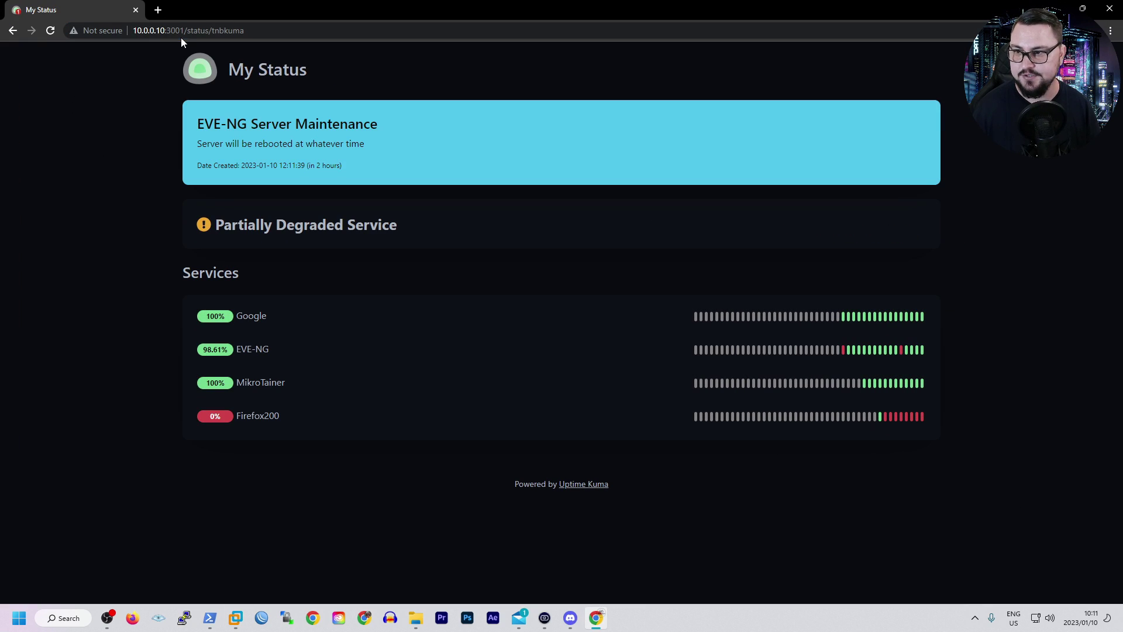
{"action": "left_click_drag", "start_coordinate": [344, 167], "coordinate": [294, 45]}
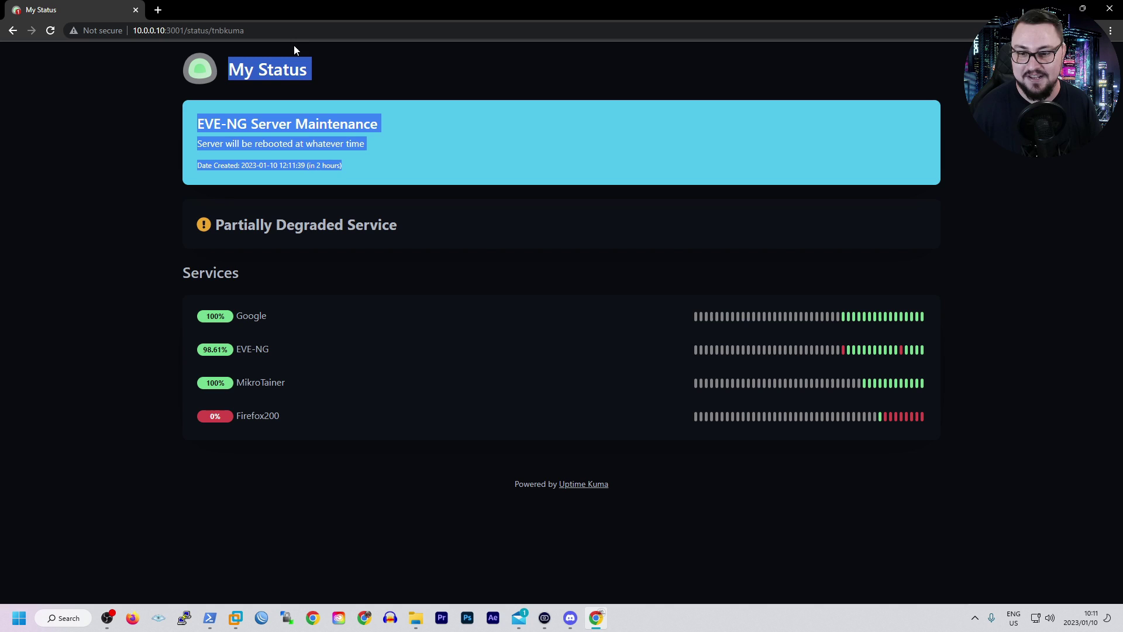
{"action": "left_click", "coordinate": [356, 141]}
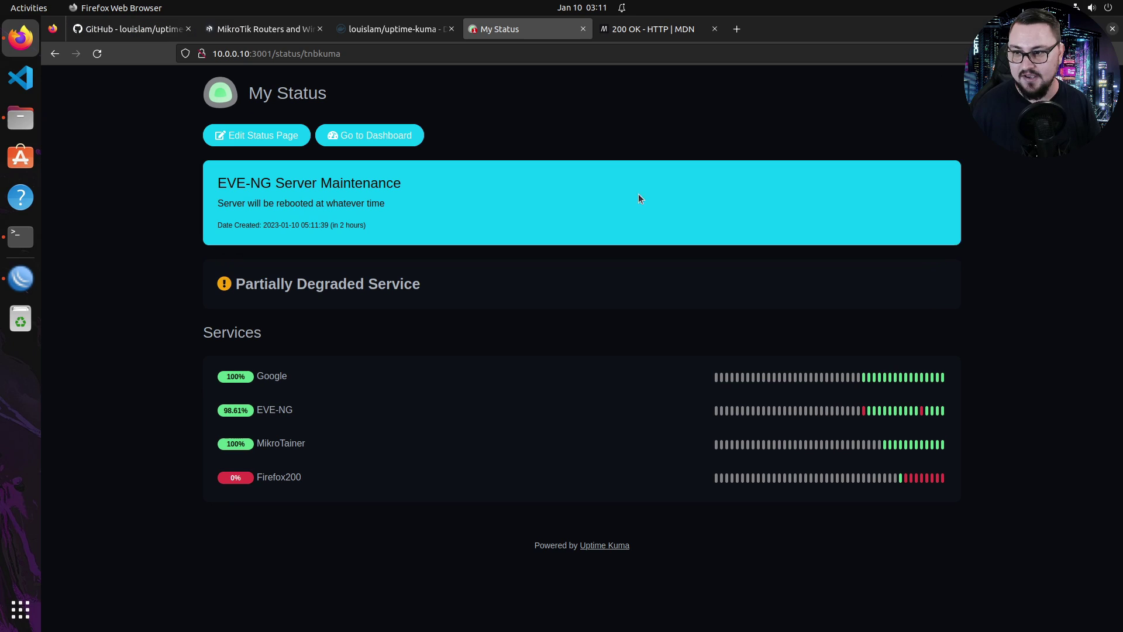
Reopen the status page for editing and change the EVE-NG maintenance incident's style to danger.
{"action": "left_click", "coordinate": [263, 135]}
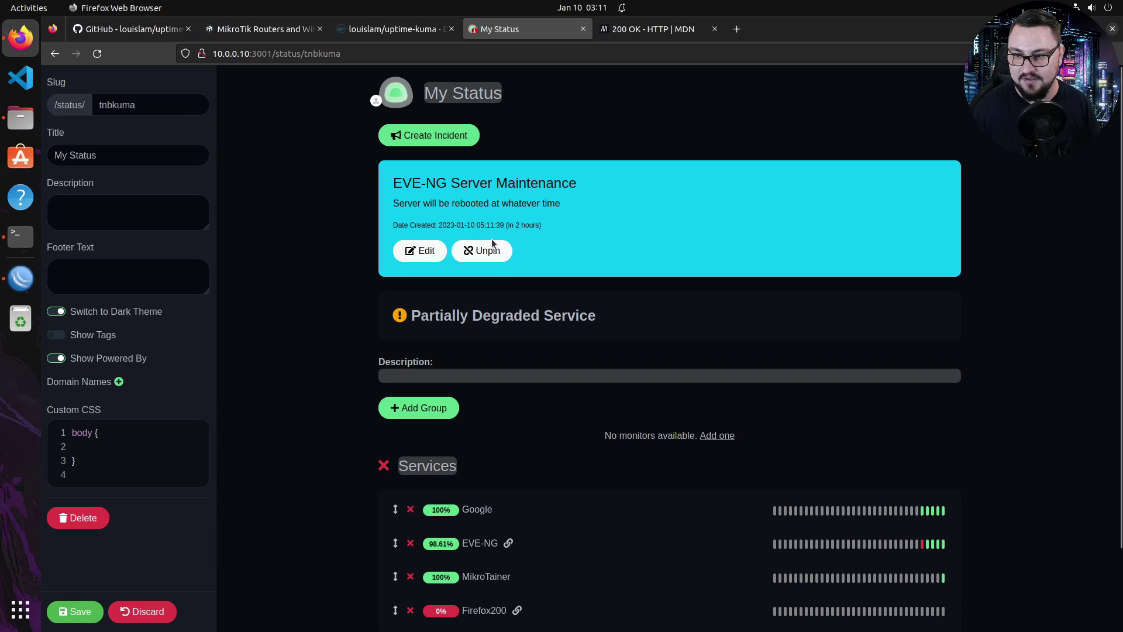
{"action": "left_click", "coordinate": [419, 245]}
{"action": "left_click", "coordinate": [553, 299]}
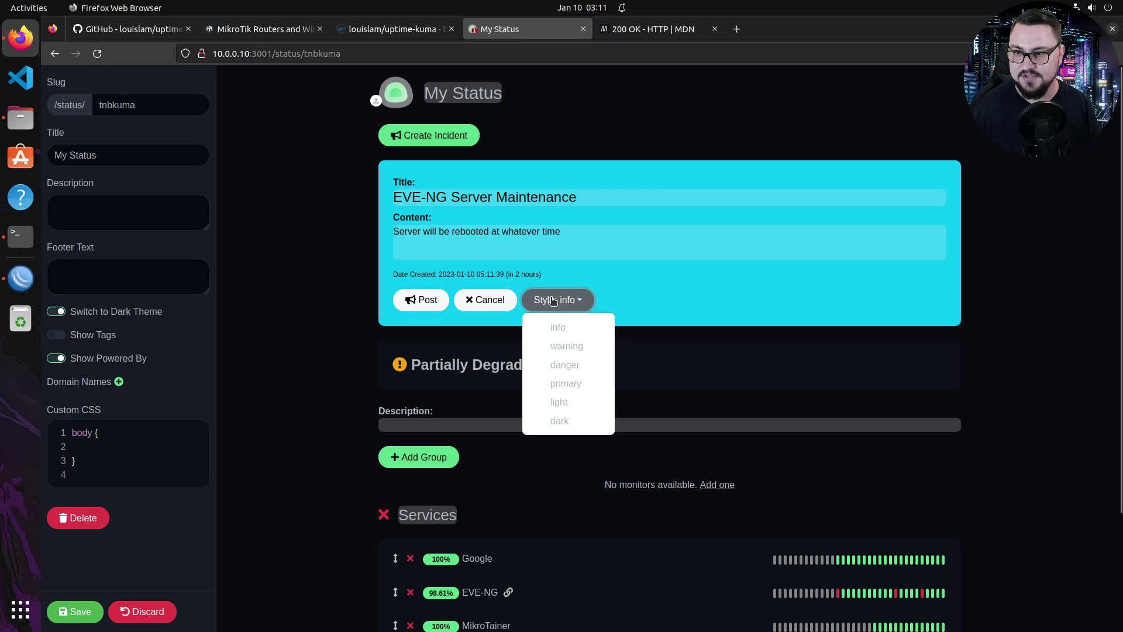
{"action": "left_click", "coordinate": [570, 365]}
Retitle the incident "INTERNET DOWN" with the content "IT WAS BGP", then post it and save the status page.
{"action": "triple_click", "coordinate": [602, 201]}
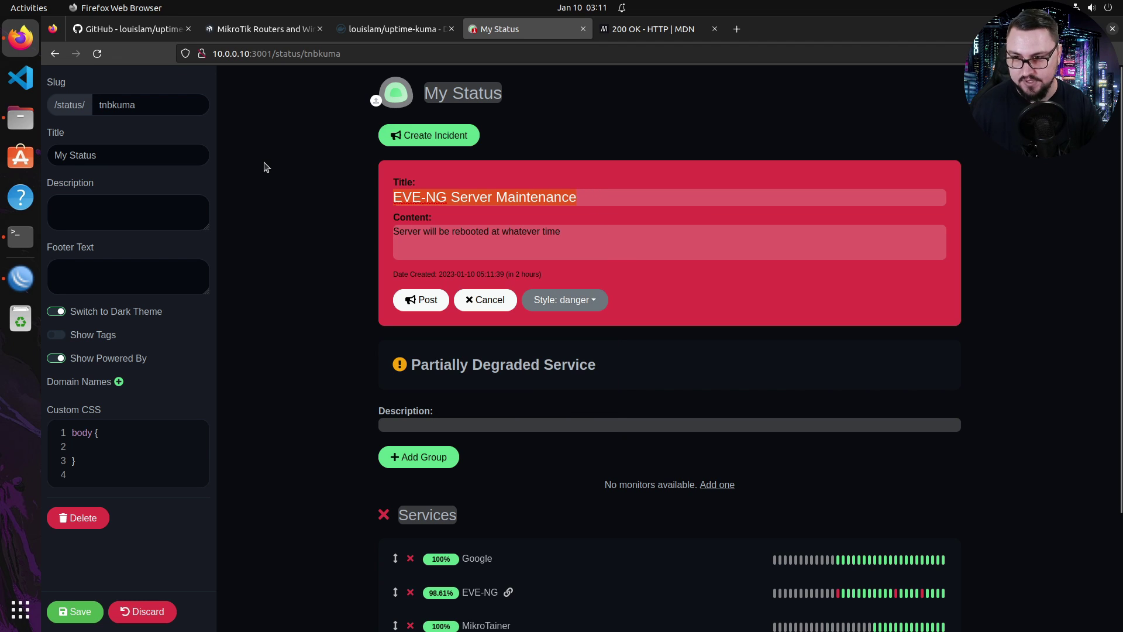
{"action": "key", "text": "BackSpace"}
{"action": "type", "text": "INTERNET DOWN"}
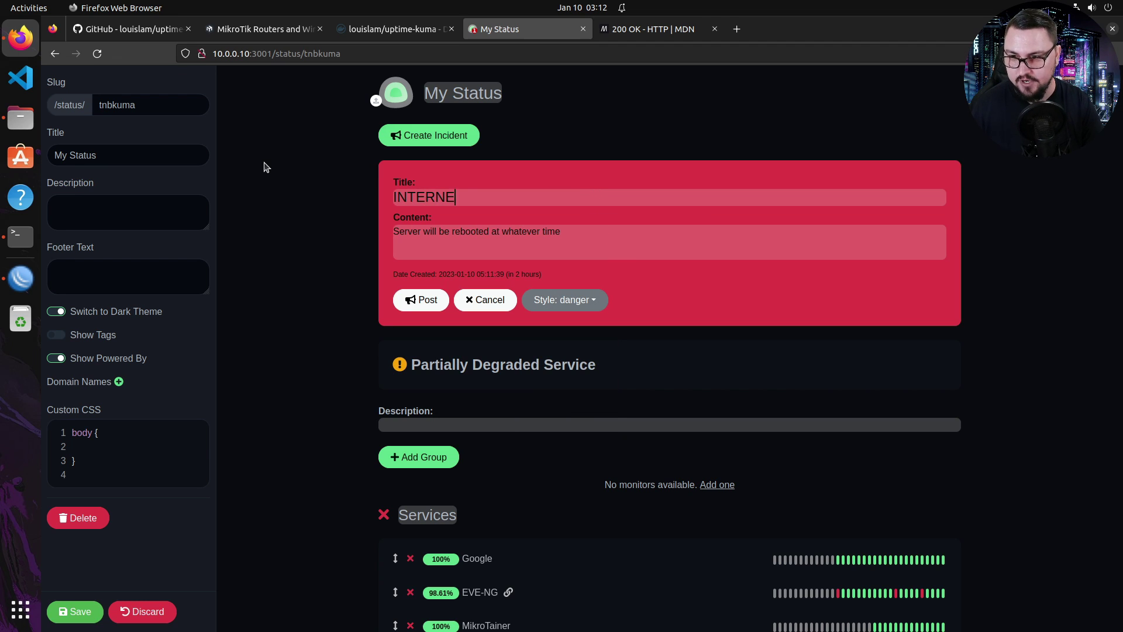
{"action": "key", "text": "Tab"}
{"action": "type", "text": "IT WAS BGP"}
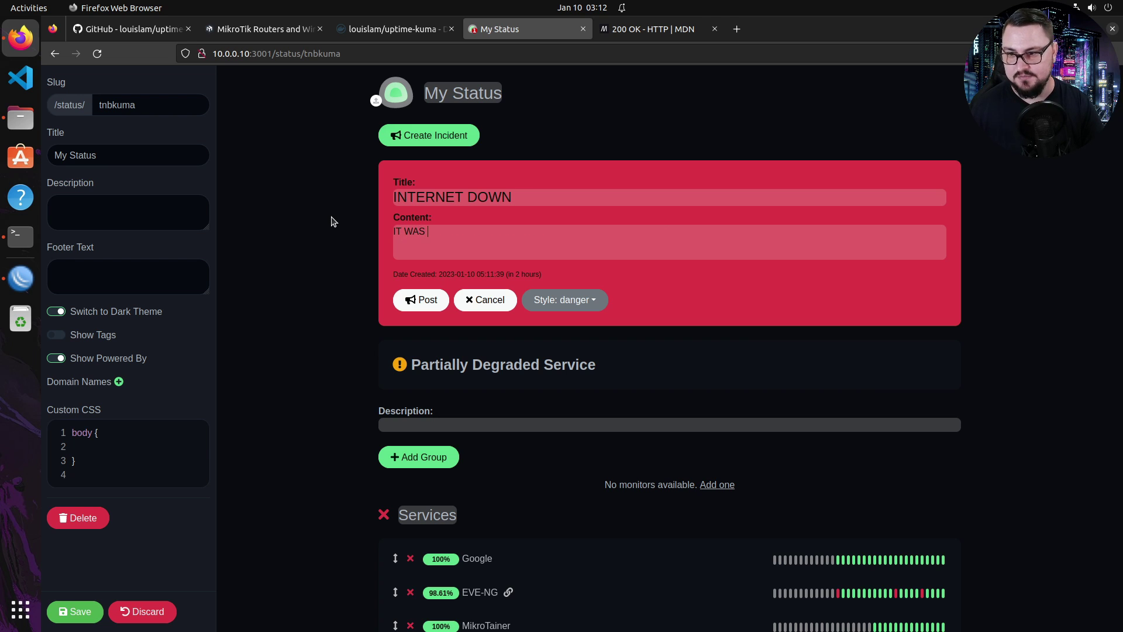
{"action": "left_click", "coordinate": [429, 298]}
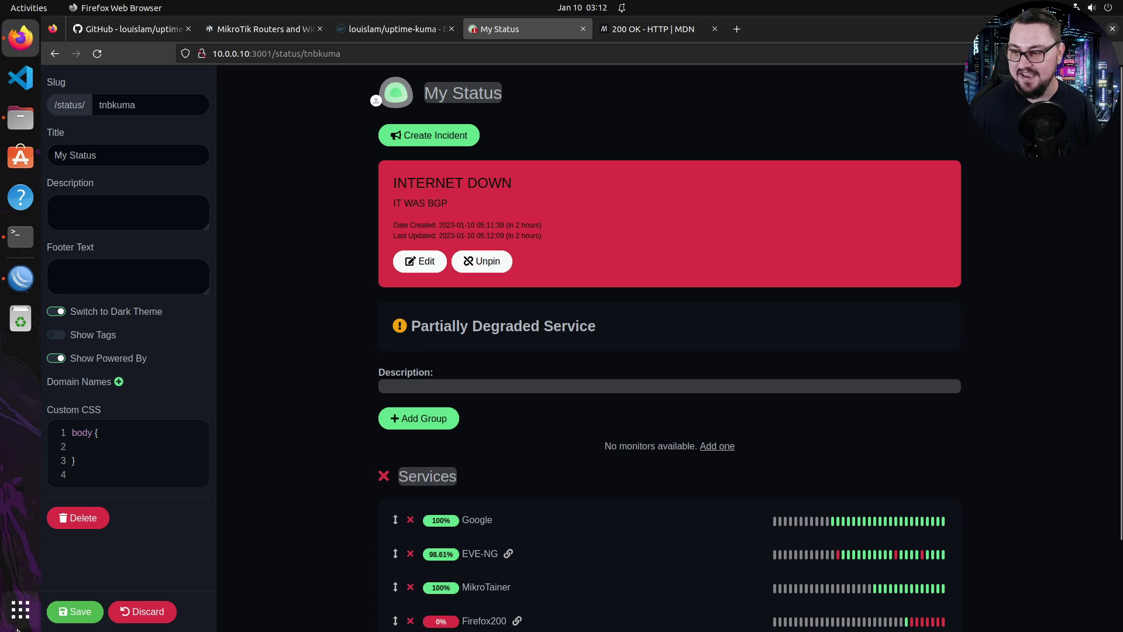
{"action": "left_click", "coordinate": [75, 611]}
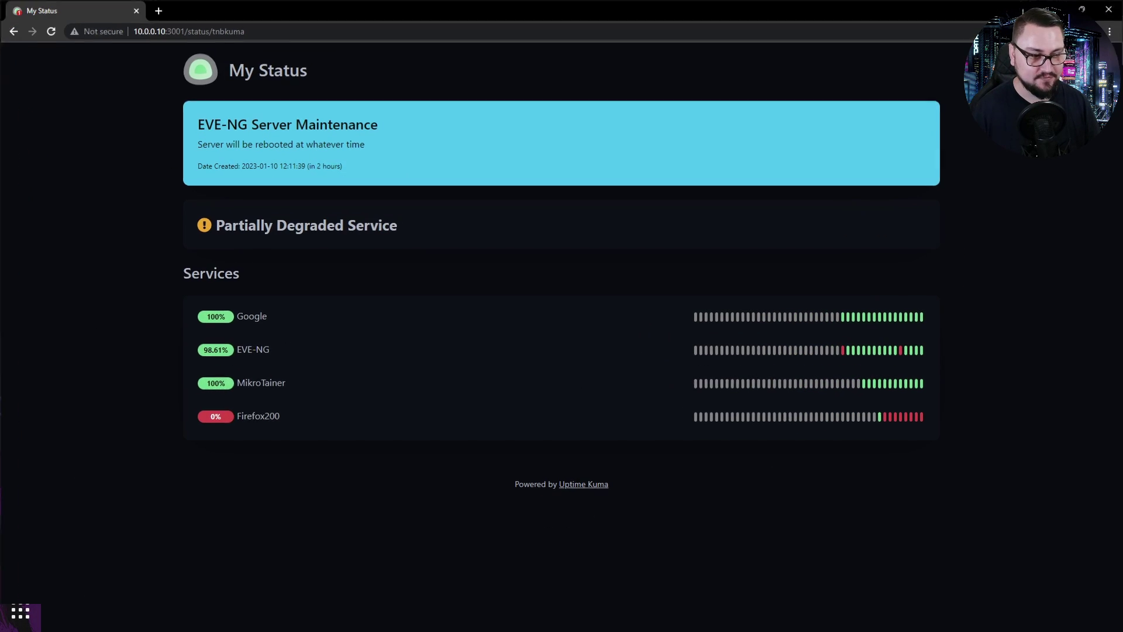